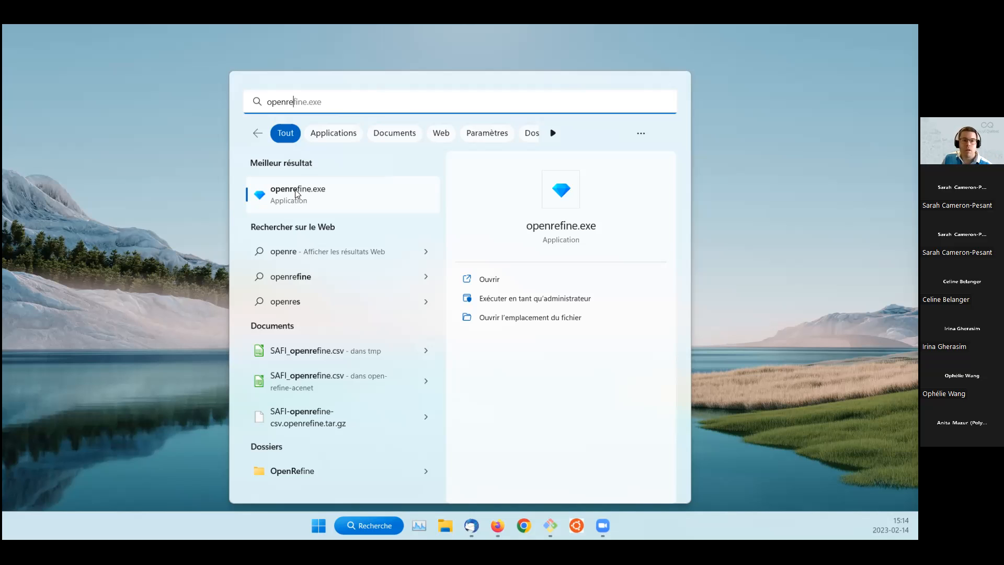
- Launch openrefine.exe, hide its console window and maximize the browser window that shows OpenRefine
left_click(296, 189)
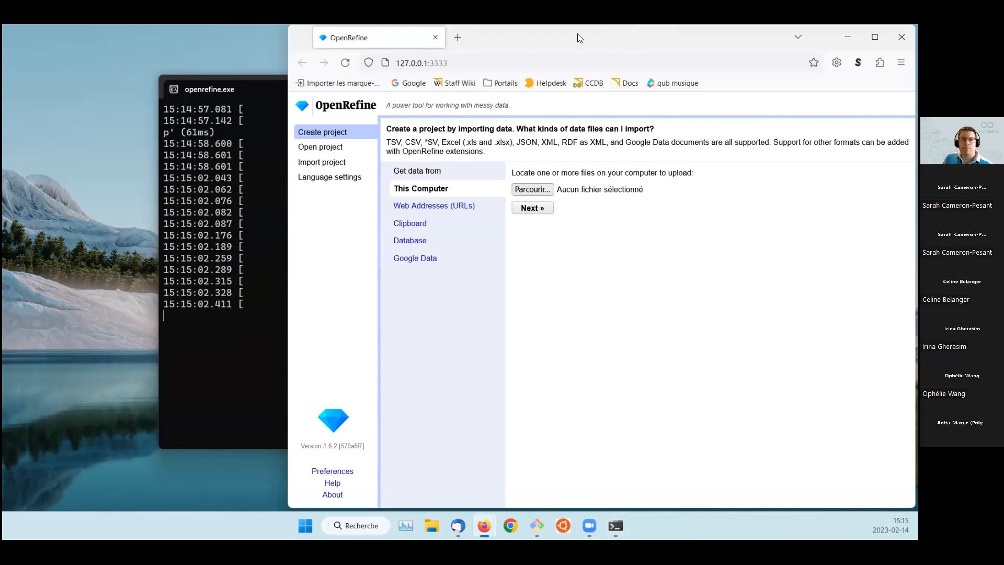
left_click_drag(579, 37, 412, 40)
left_click(800, 228)
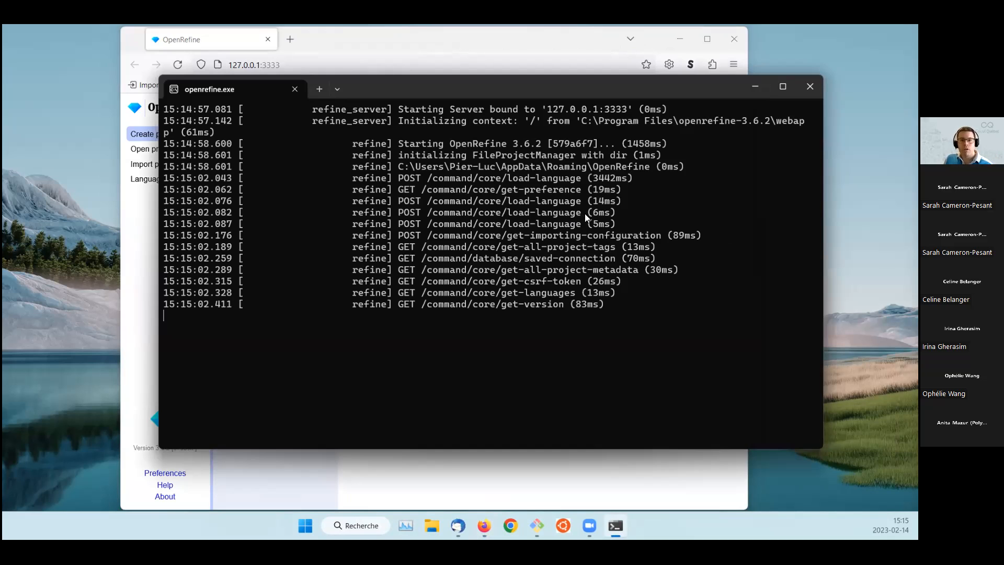
left_click(753, 88)
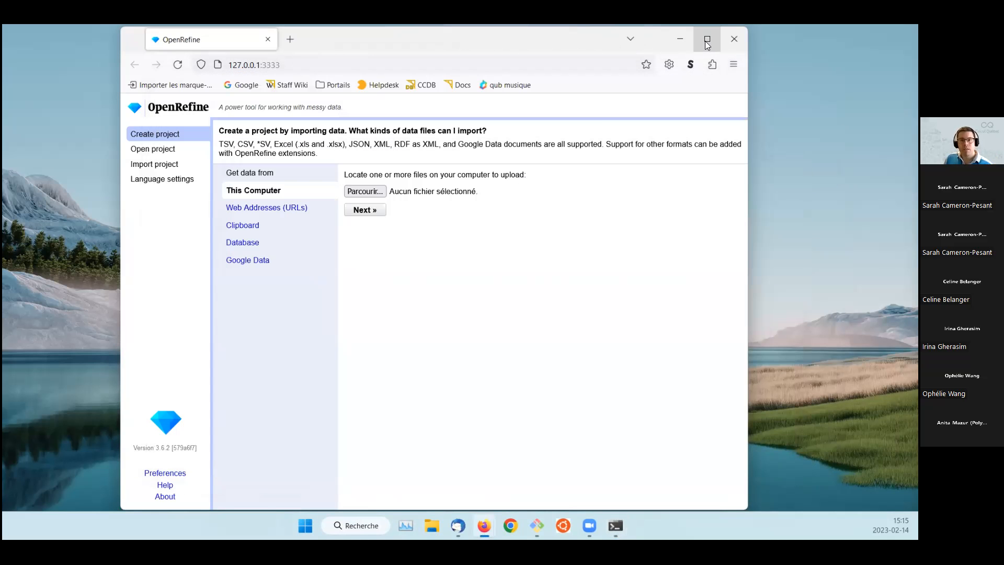
left_click(707, 39)
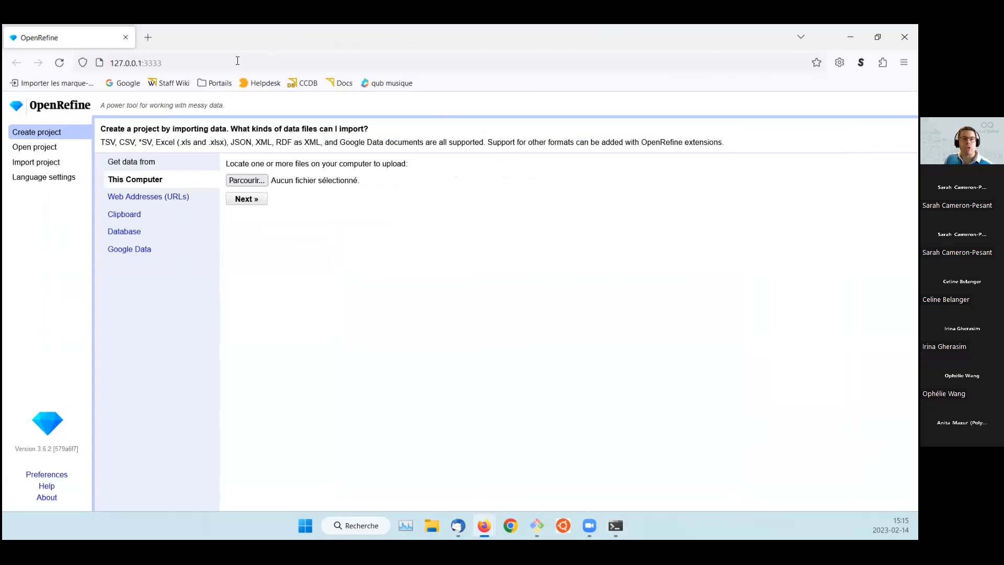
- Load the local OpenRefine address 127.0.0.1:3333 again in the browser
left_click(139, 62)
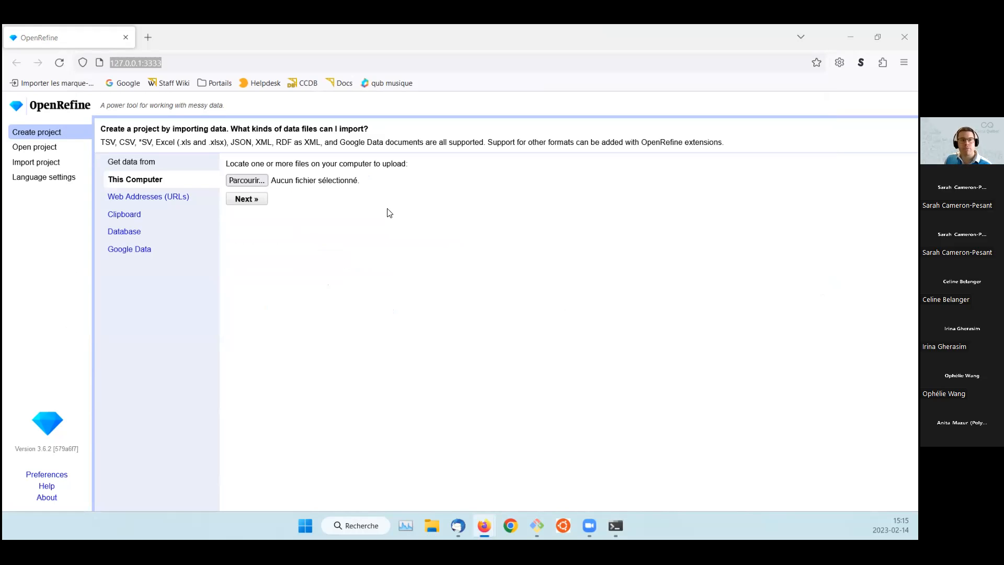
left_click(205, 63)
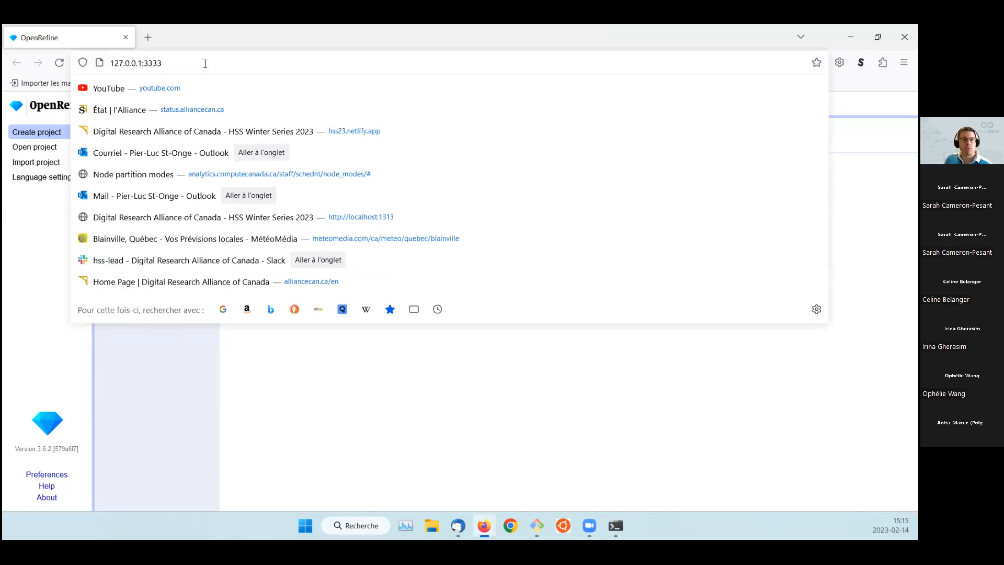
key("Return")
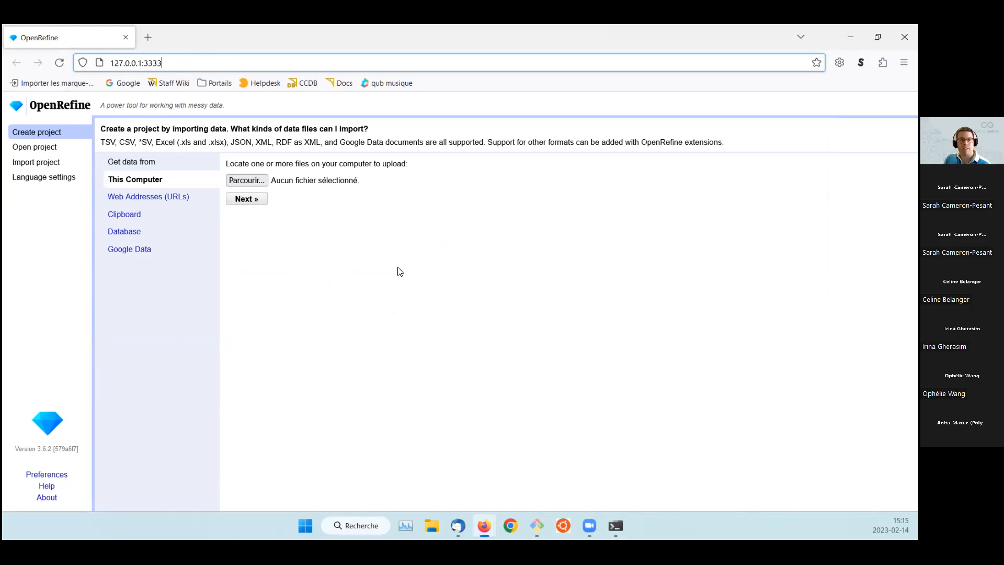
- Enlarge the OpenRefine page to 120 % and show the browser in full screen
left_click(349, 301)
key("ctrl+plus")
key("ctrl+plus")
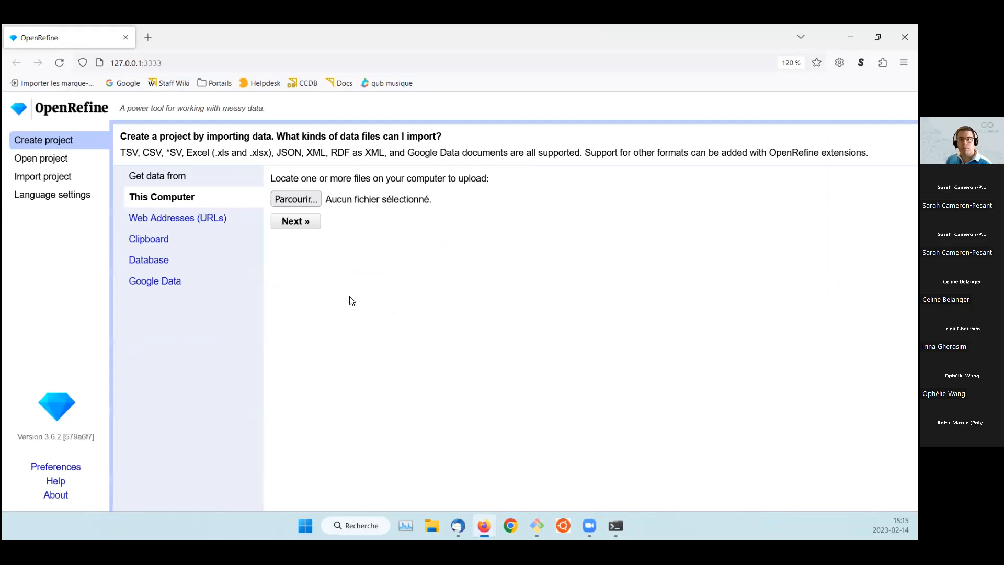
left_click(904, 62)
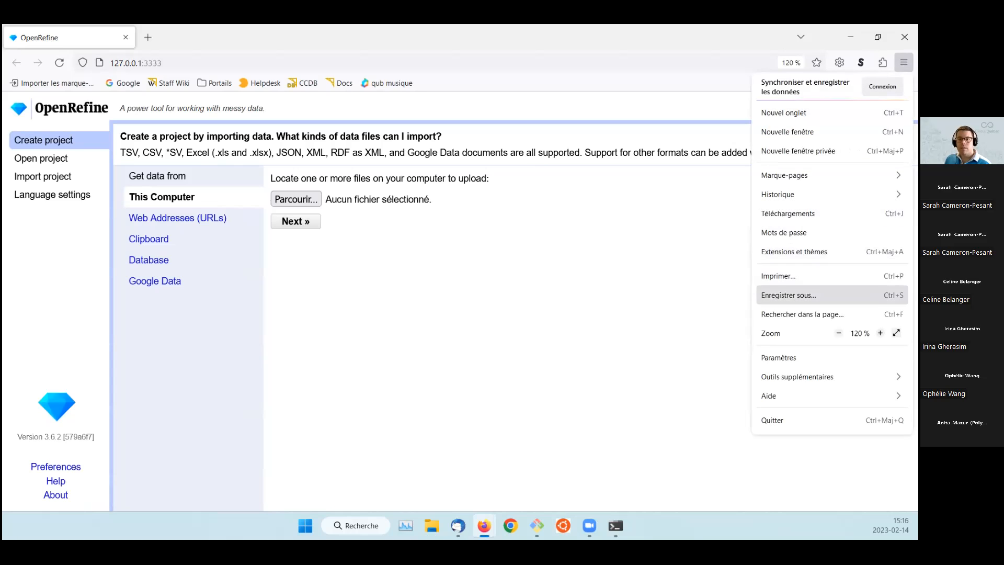
left_click(896, 332)
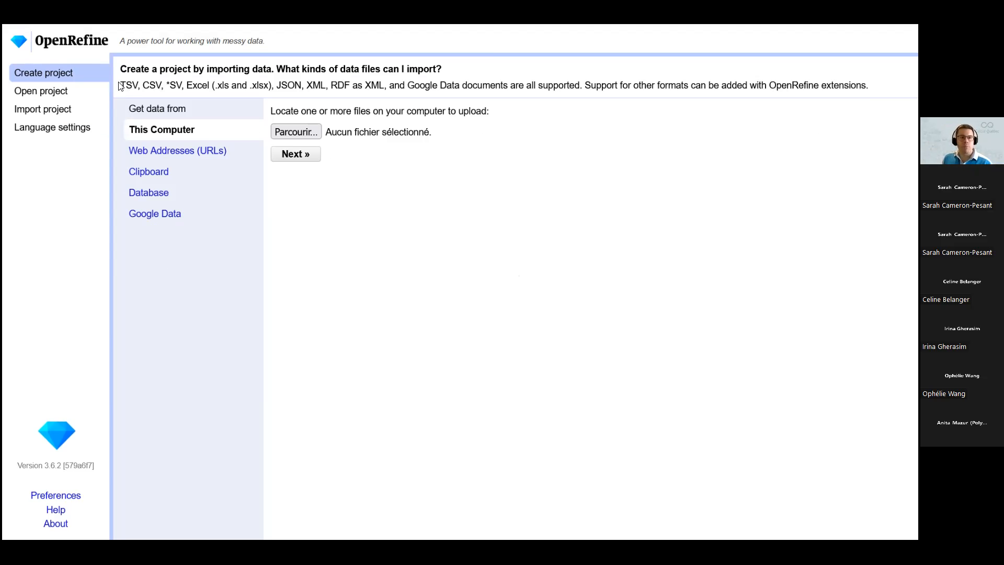
- Examine the supported import formats listed for creating a project, from TSV and CSV to Excel, JSON, XML and Google Data
left_click_drag(119, 86, 137, 86)
left_click_drag(142, 85, 161, 85)
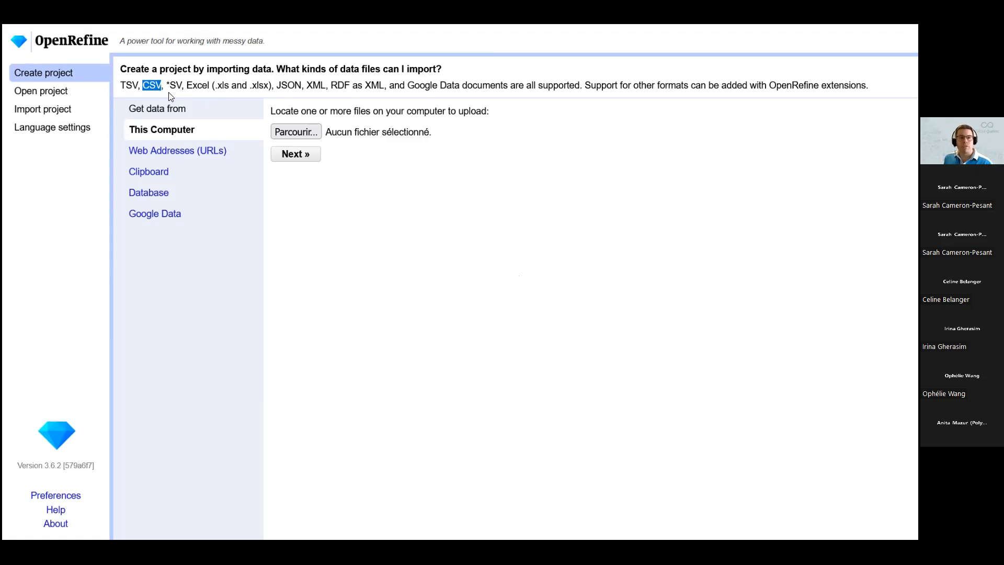
left_click(171, 83)
left_click_drag(166, 84, 181, 85)
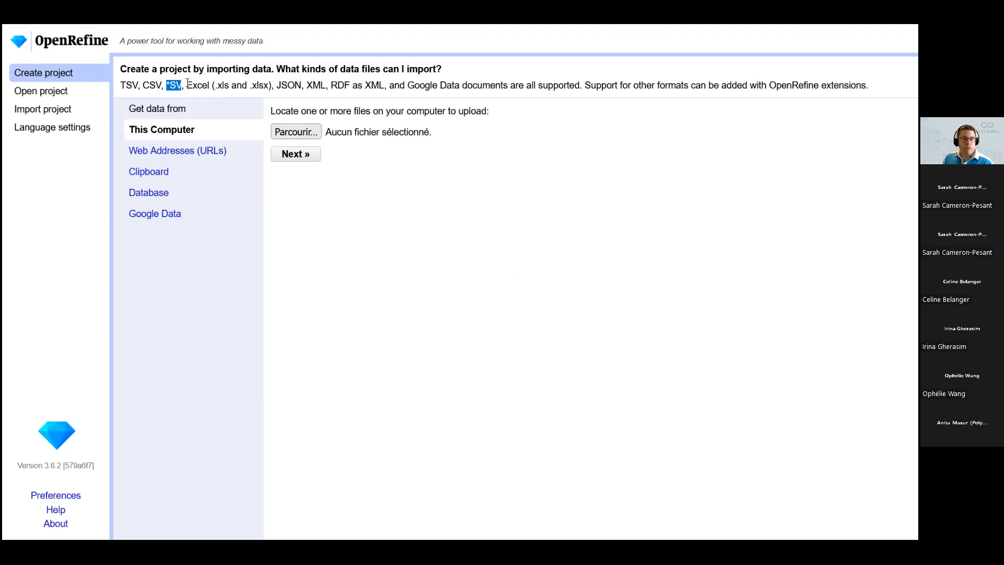
left_click_drag(186, 86, 345, 103)
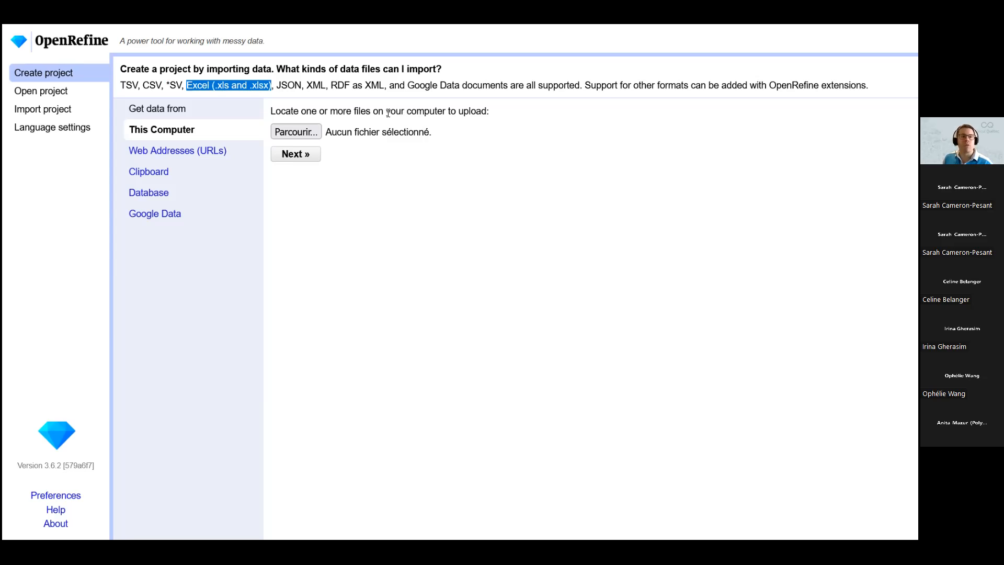
left_click_drag(277, 85, 386, 85)
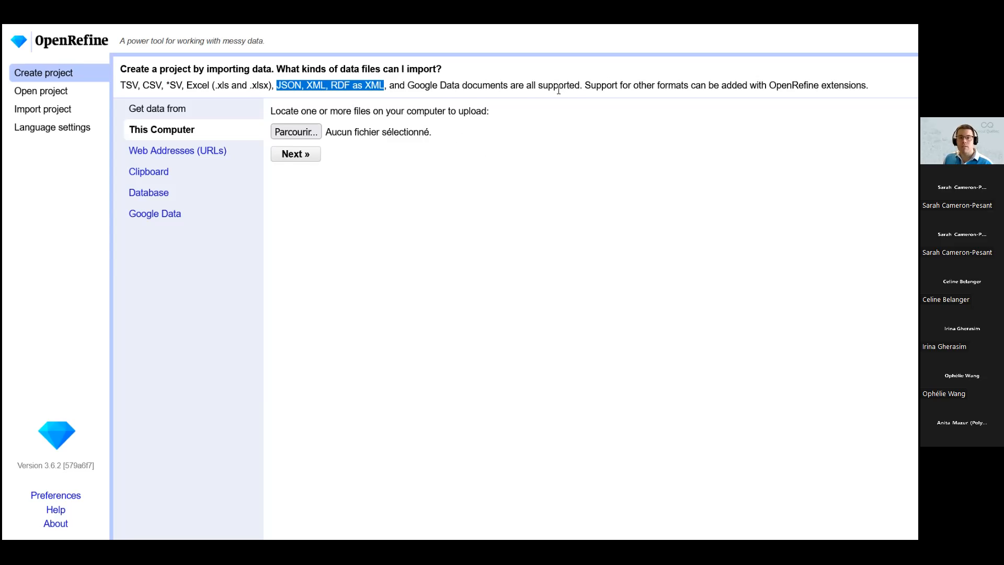
left_click_drag(408, 85, 463, 86)
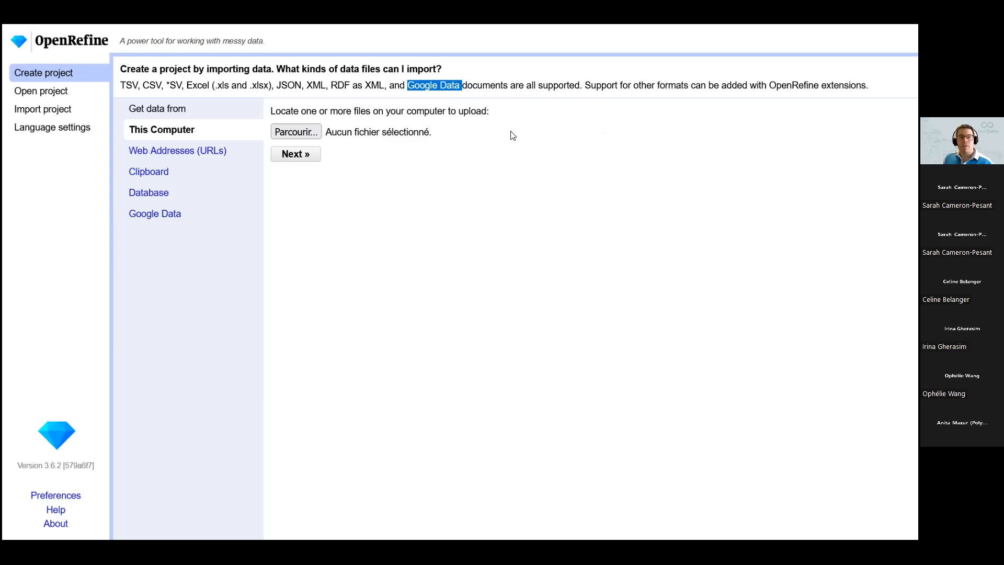
- Choose SAFI_openrefine.csv from the tmp folder as the project's data file and proceed to its parsing options
left_click(308, 133)
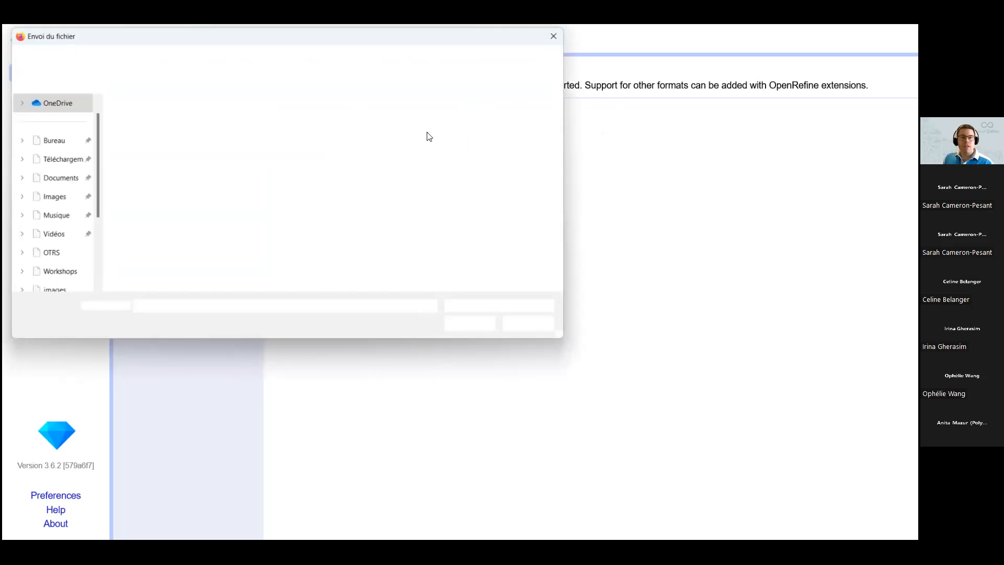
left_click(218, 139)
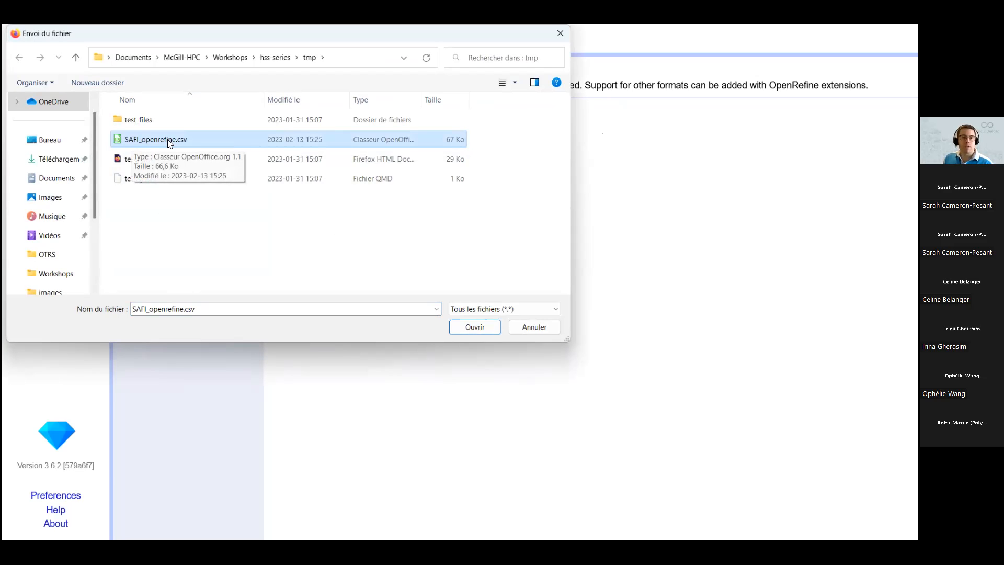
left_click(469, 329)
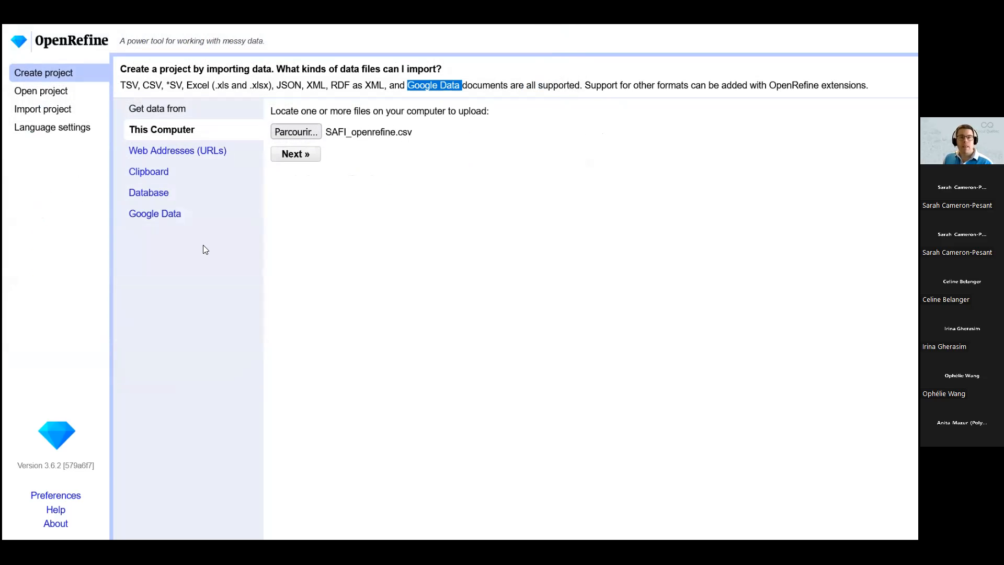
left_click(329, 134)
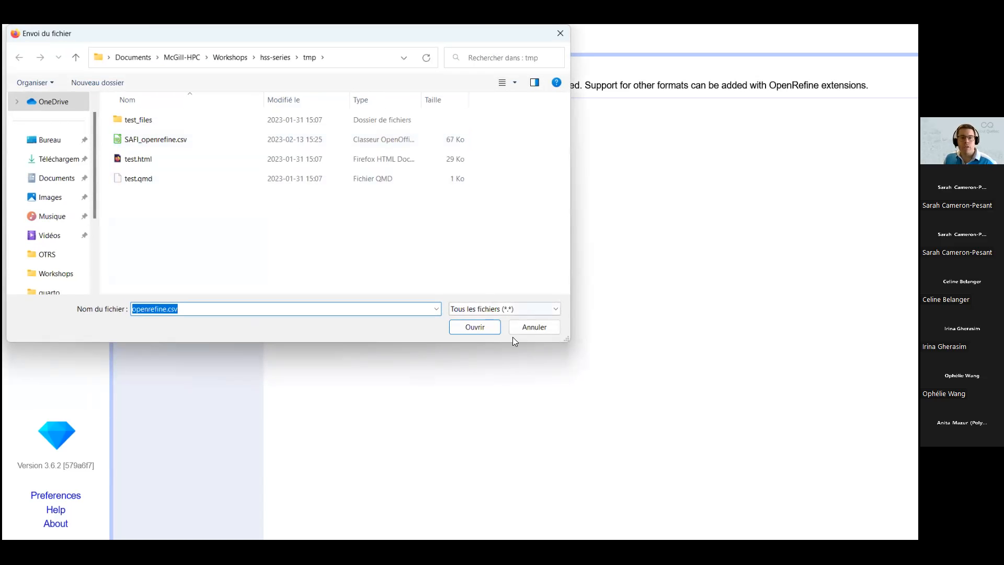
left_click(515, 328)
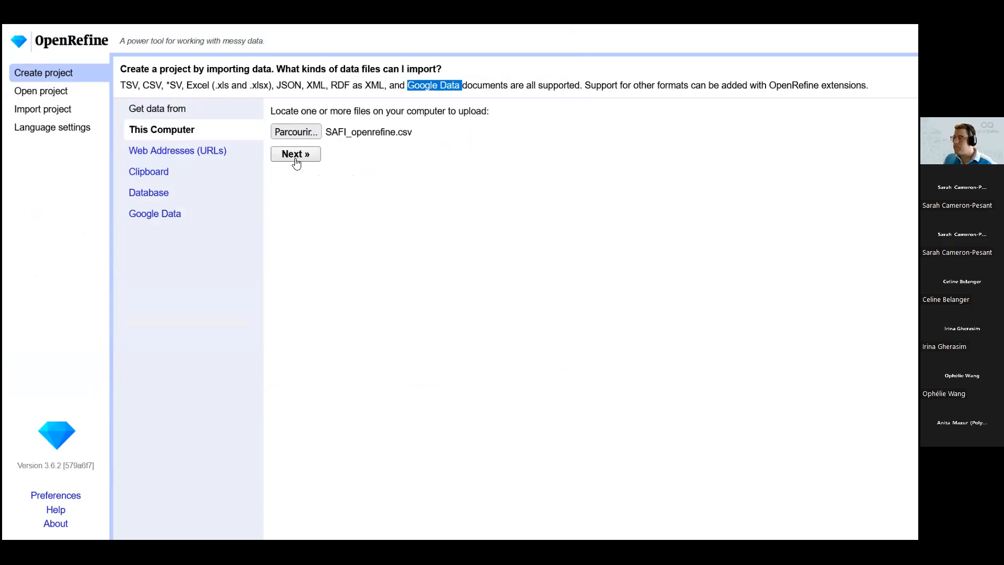
left_click(296, 155)
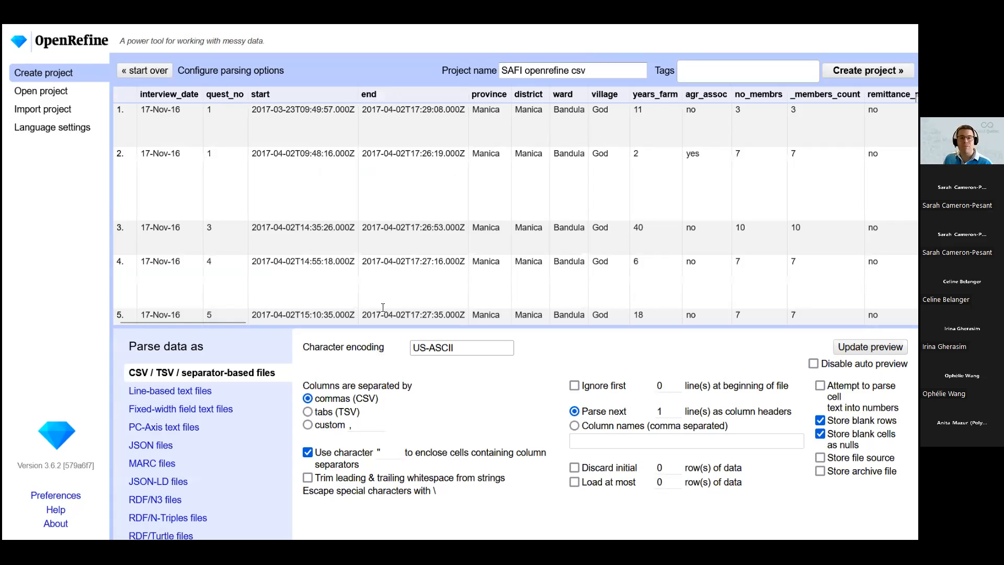
- Enable trimming of leading and trailing whitespace from strings in the CSV parsing options
mouse_move(226, 321)
left_mouse_down()
mouse_move(896, 321)
mouse_move(223, 309)
left_mouse_up()
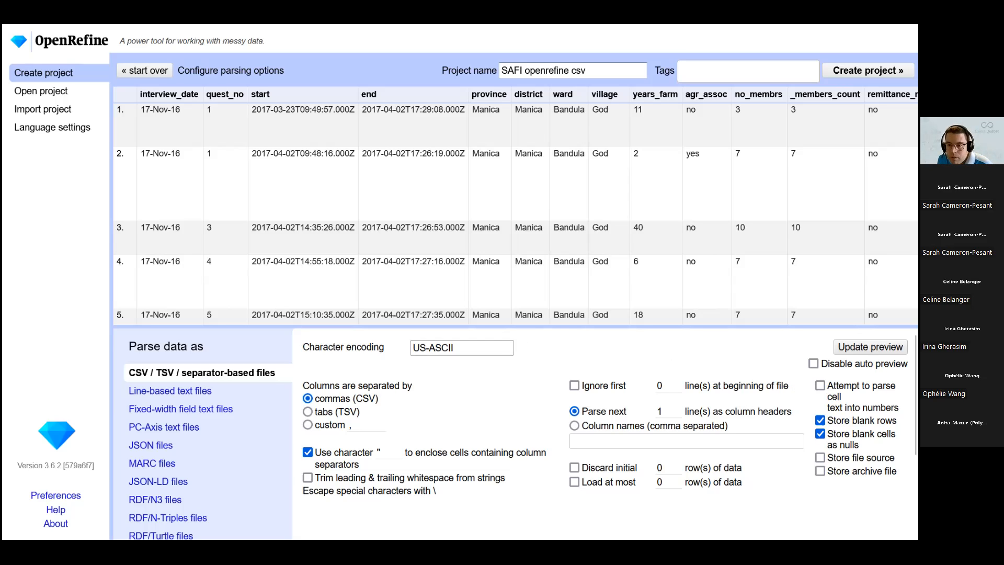
left_click(308, 478)
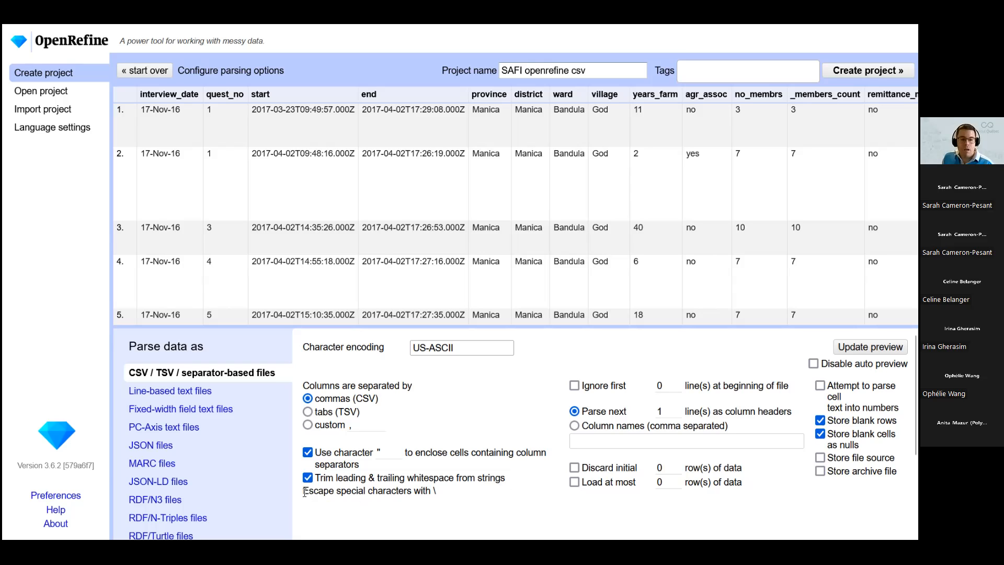
left_click_drag(305, 490, 468, 501)
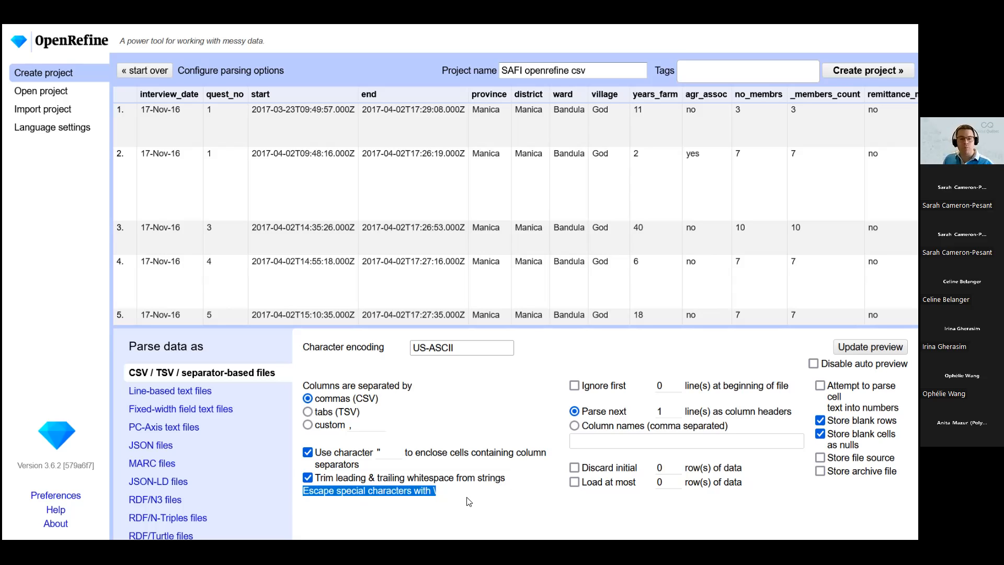
left_click(424, 489)
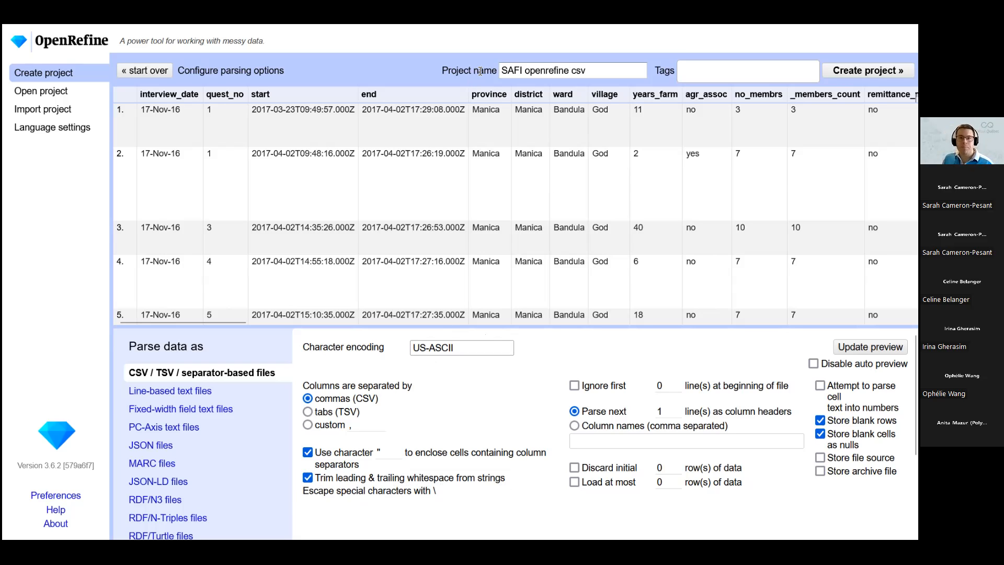
- Create the project from the parsed data, keeping the project name SAFI openrefine csv
left_click_drag(442, 71, 614, 71)
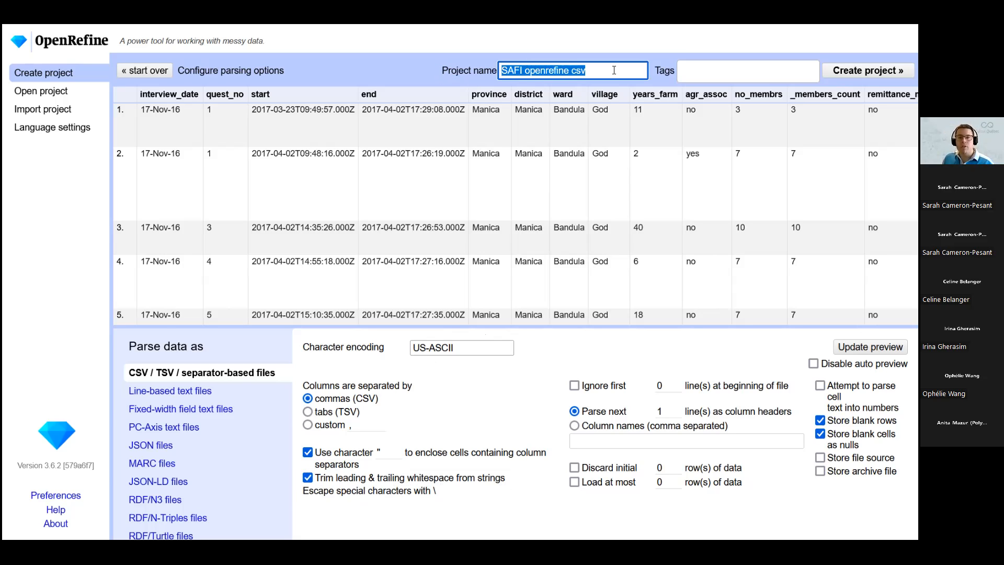
left_click(614, 70)
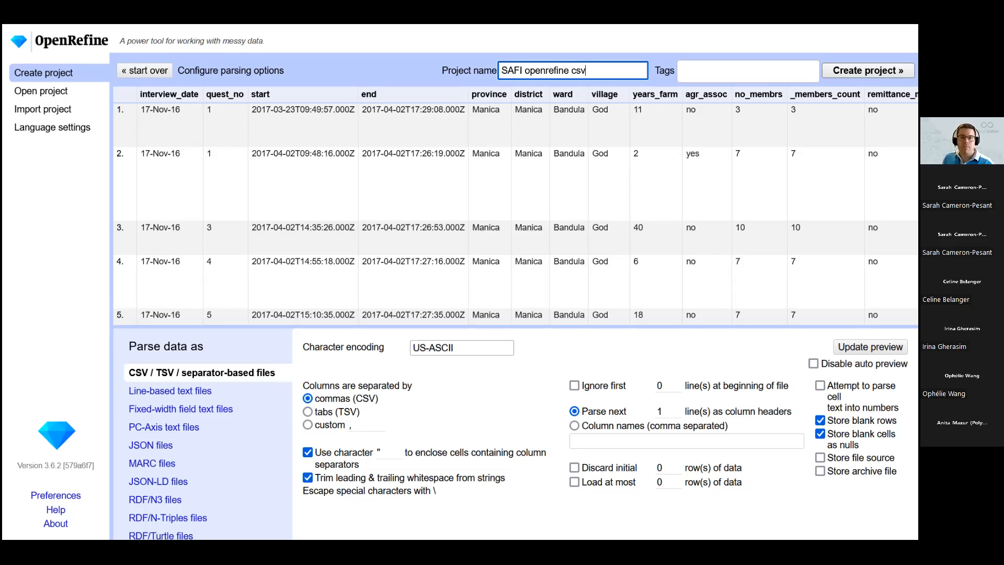
key("Return")
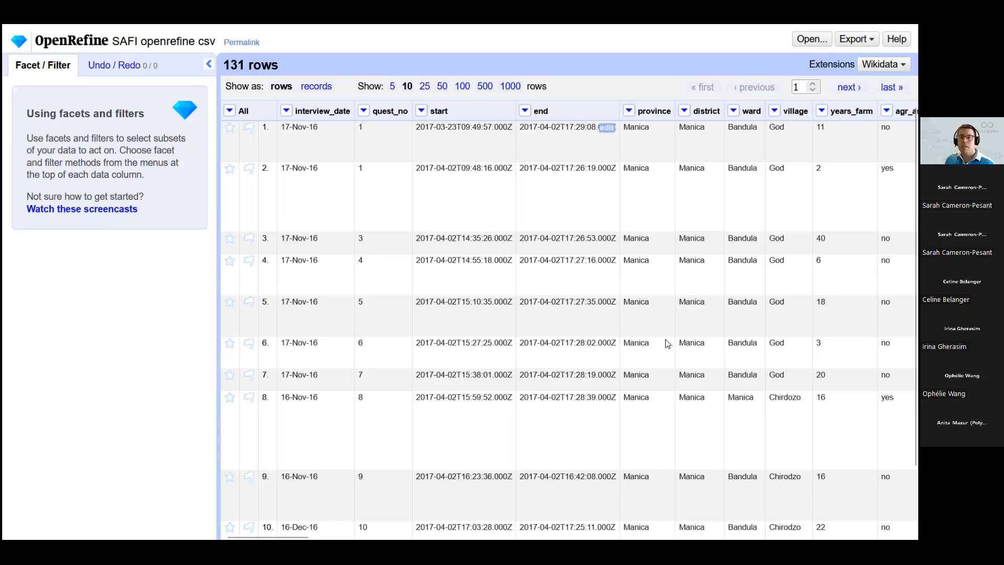
- Examine the imported table's columns across its full width, its total row count and the first rows of records
left_click_drag(285, 537, 800, 536)
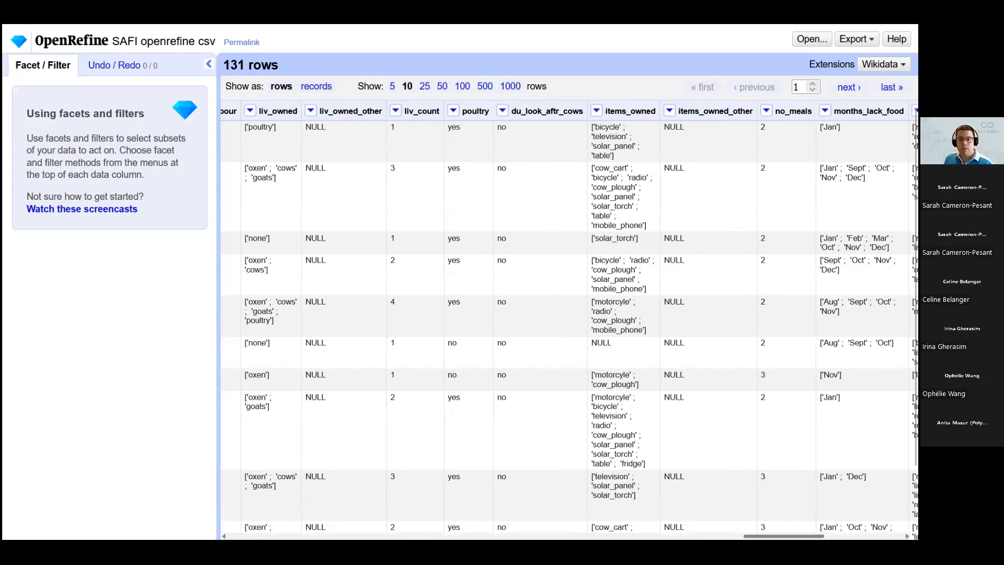
left_click_drag(779, 536, 845, 536)
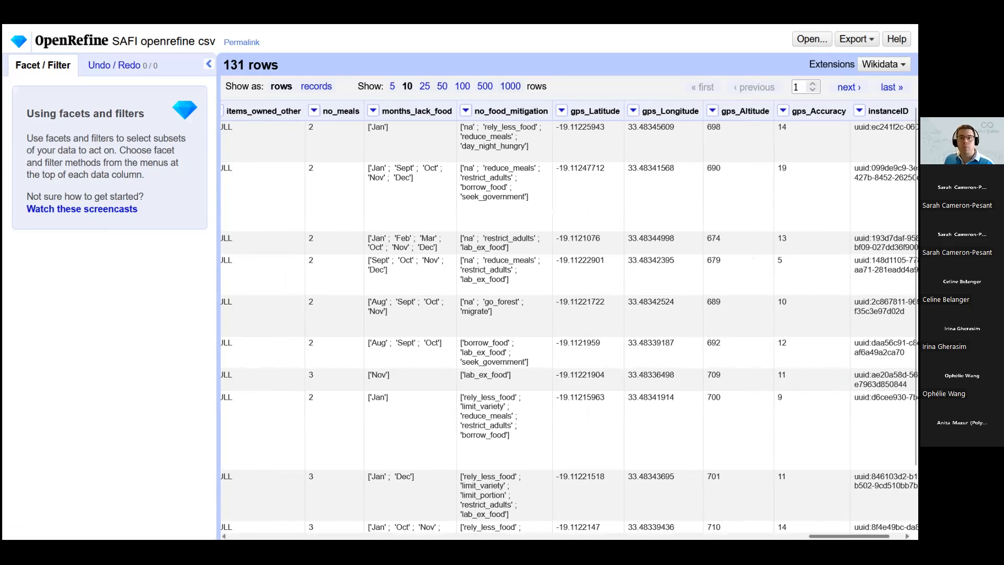
scroll(283, 502, "left", 15)
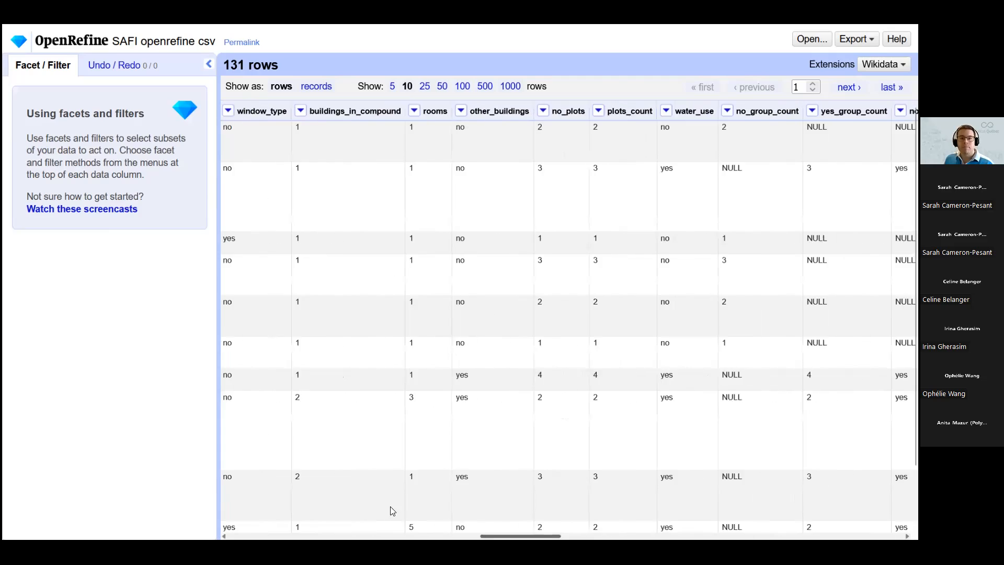
scroll(227, 495, "left", 3)
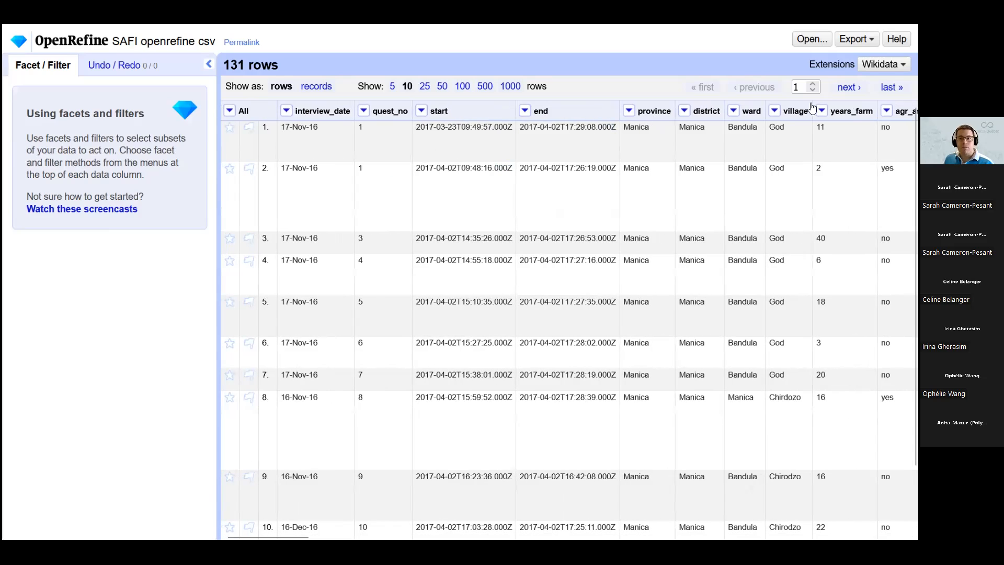
left_click_drag(224, 65, 391, 67)
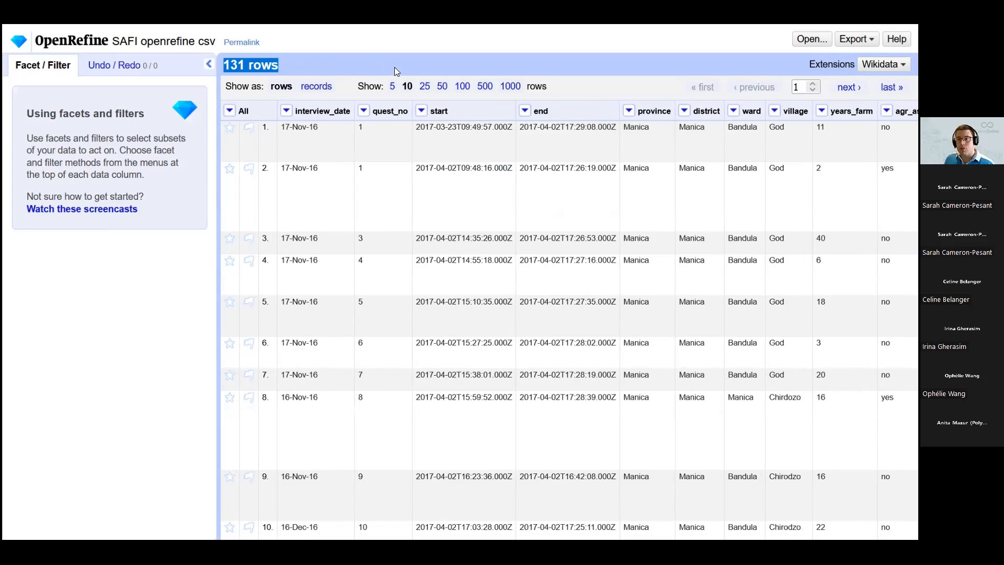
mouse_move(467, 140)
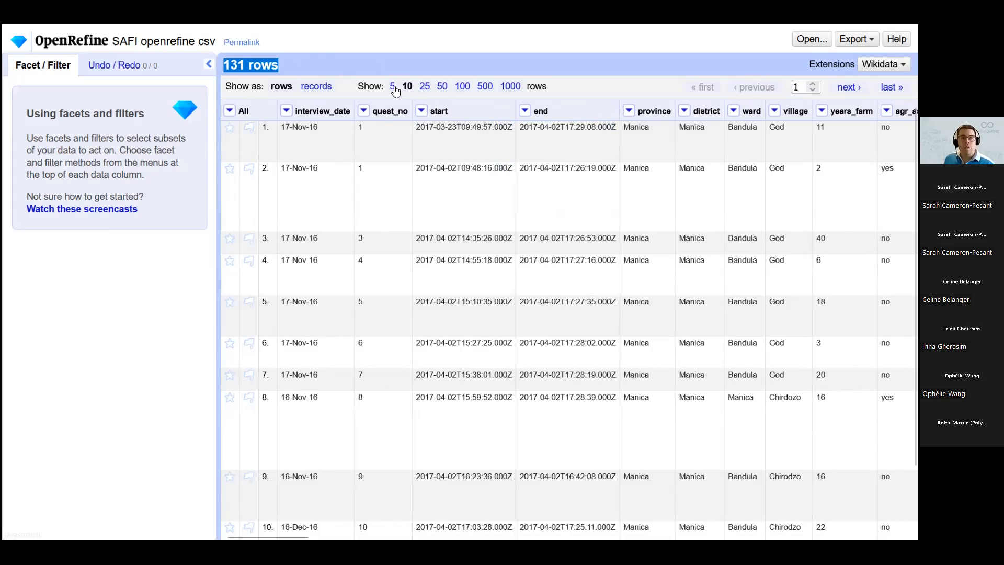
scroll(403, 275, "down", 2)
scroll(384, 288, "up", 2)
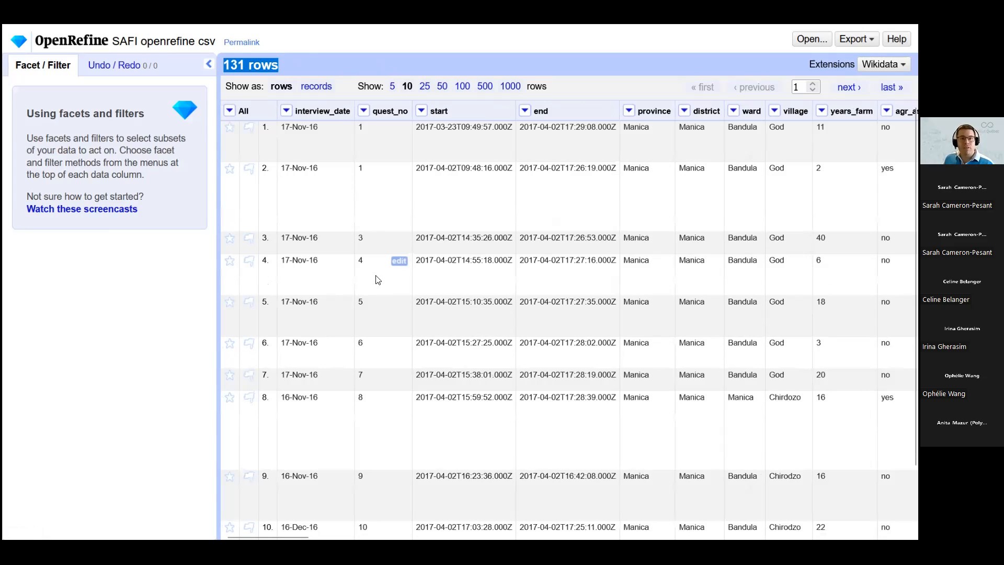
- Show 50 rows per page and look through the records on the first page
left_click(442, 87)
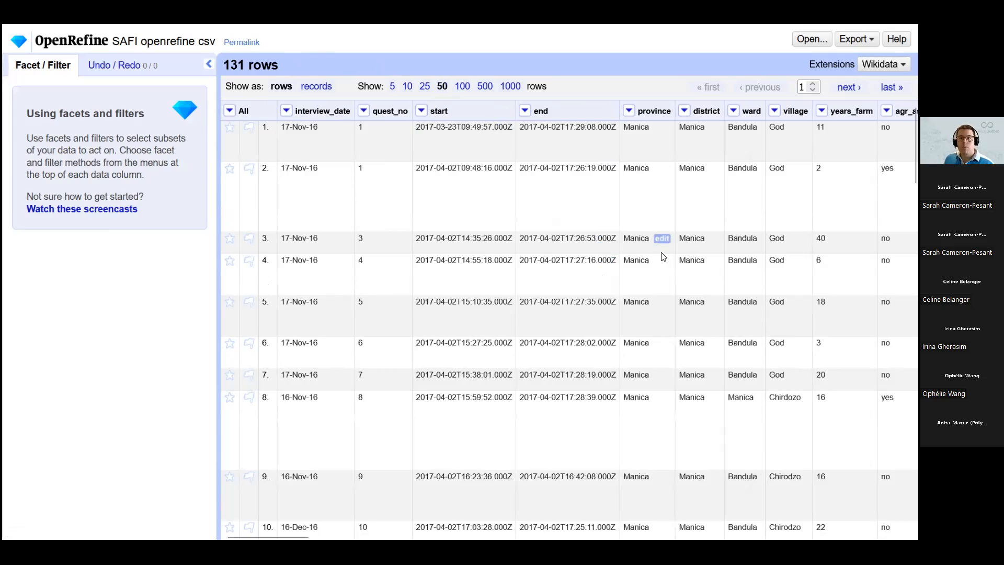
scroll(659, 255, "down", 10)
scroll(661, 259, "down", 15)
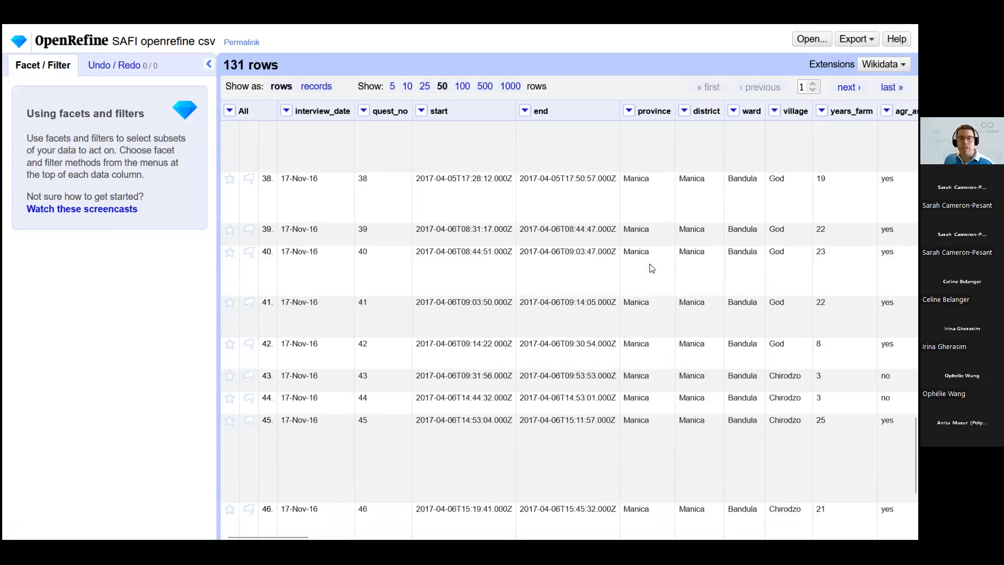
scroll(659, 246, "up", 5)
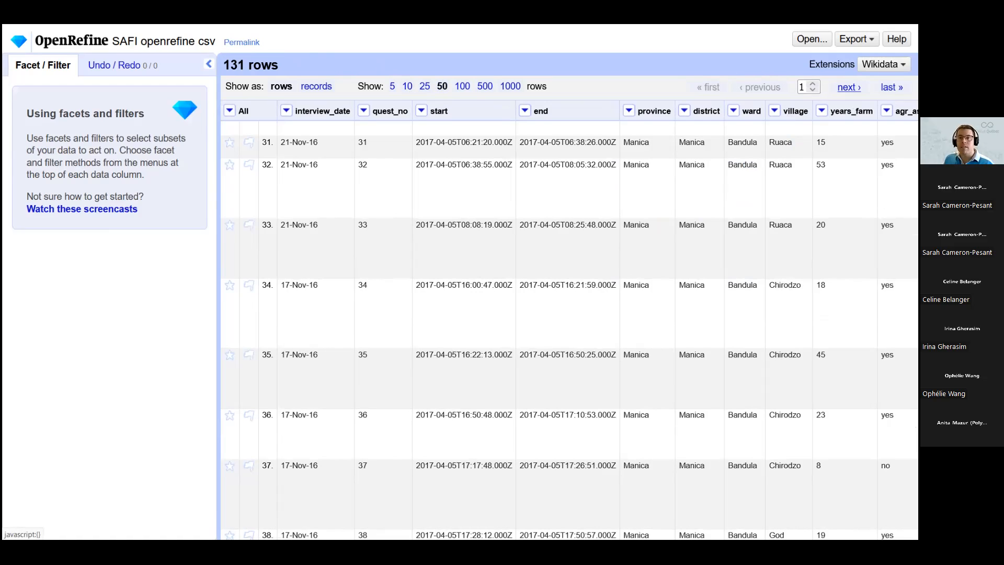
- Page through the remaining records to the end of the table and return to the first page
left_click(849, 87)
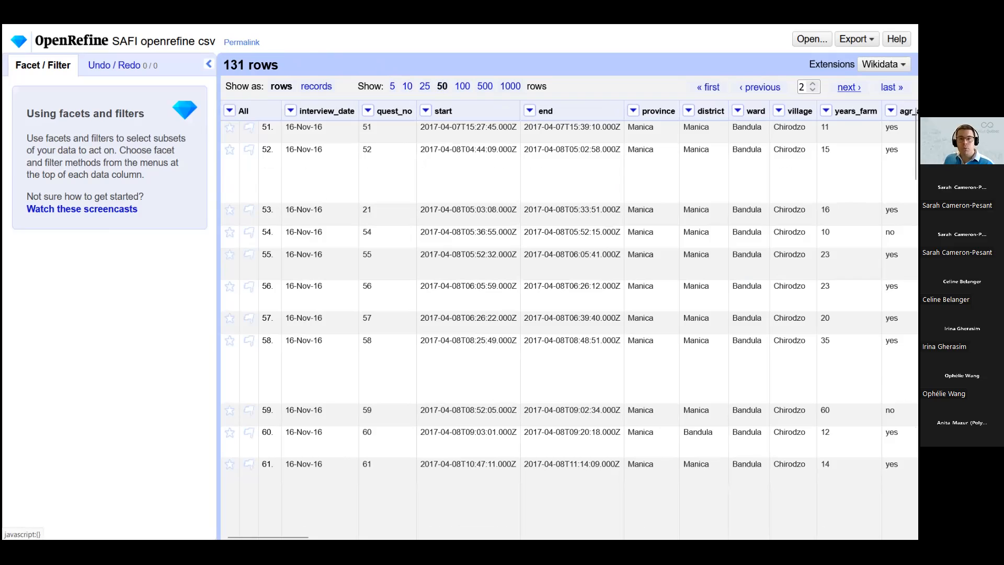
left_click(849, 87)
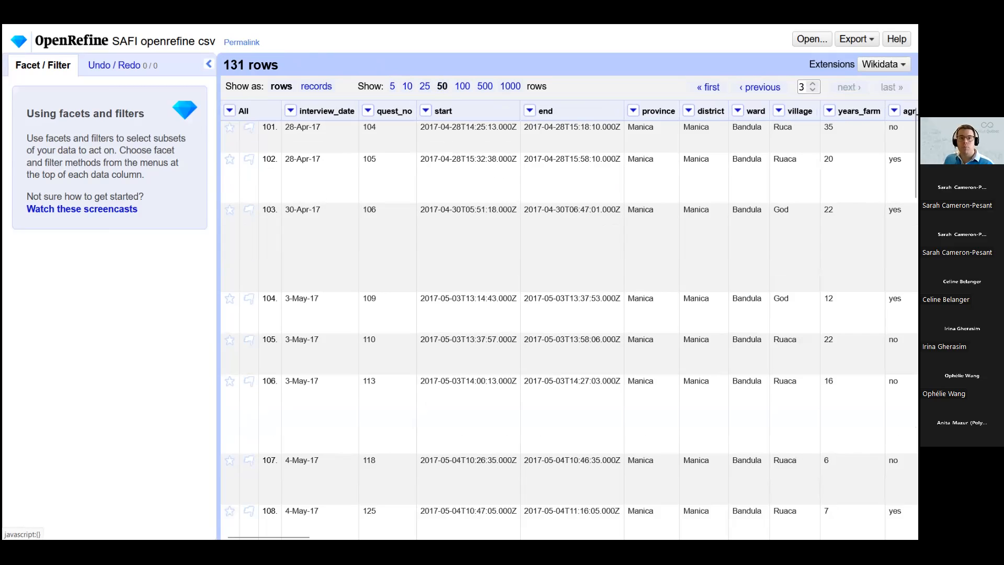
scroll(758, 209, "down", 15)
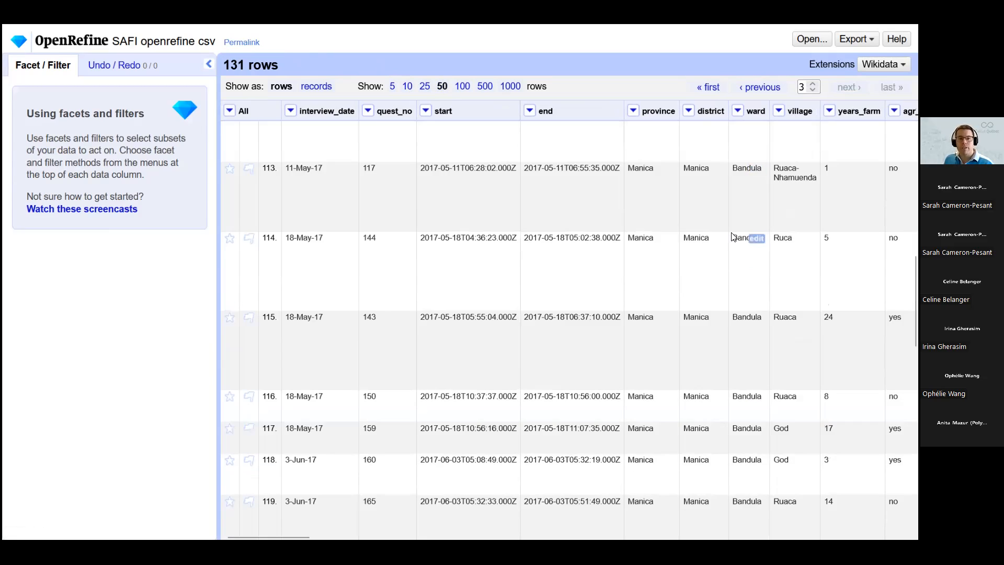
scroll(732, 234, "down", 6)
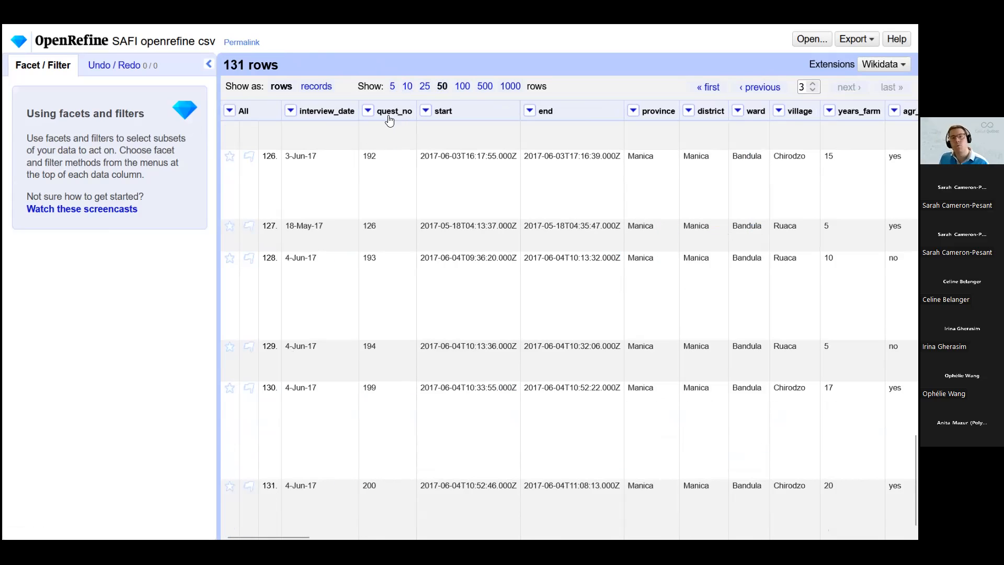
mouse_move(610, 196)
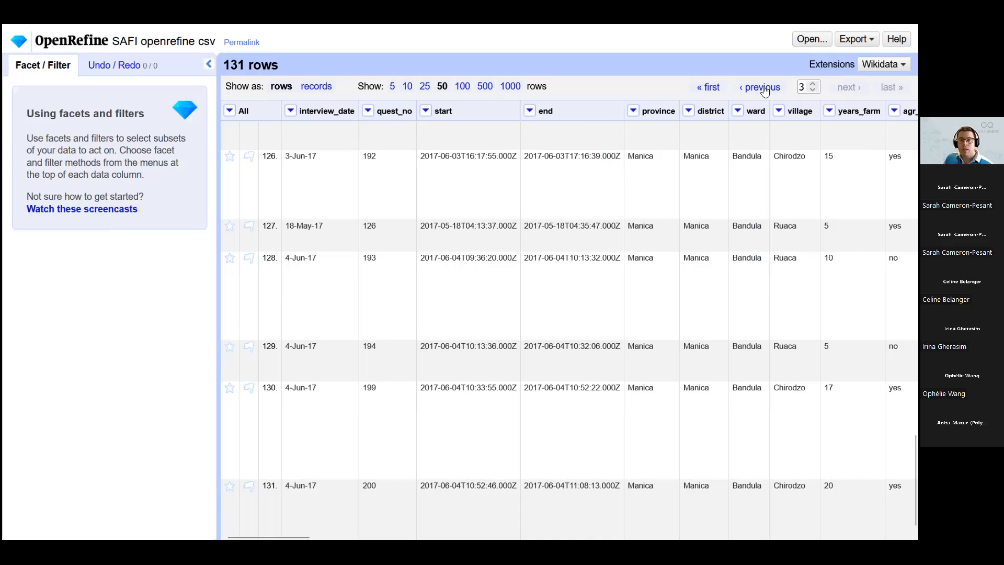
left_click(708, 87)
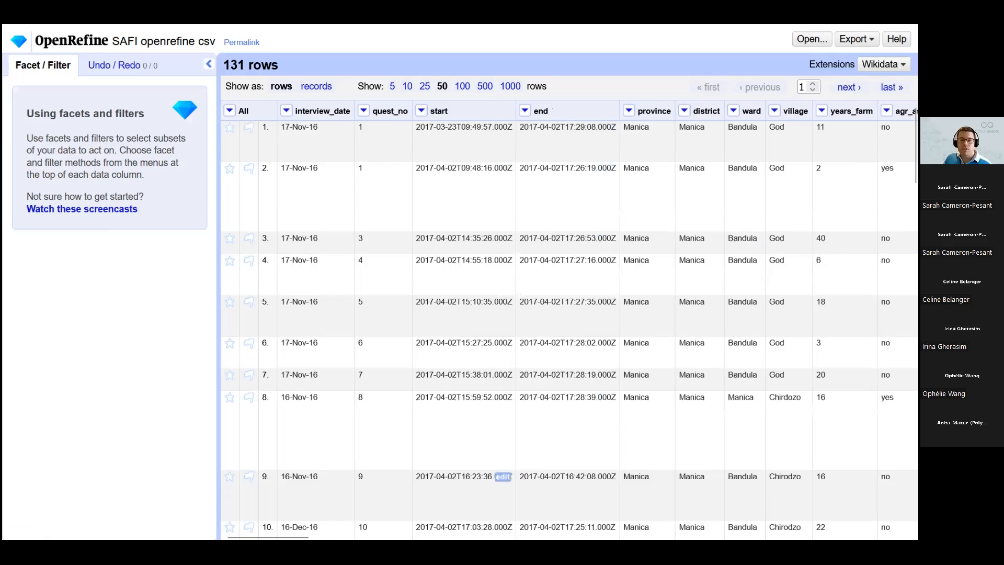
left_click_drag(268, 536, 310, 536)
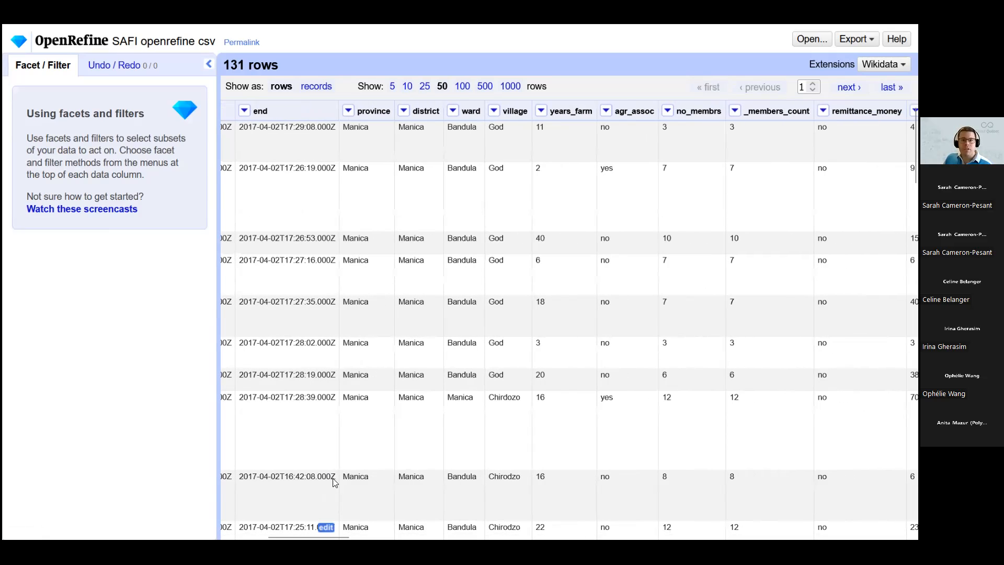
left_click(494, 113)
mouse_move(495, 134)
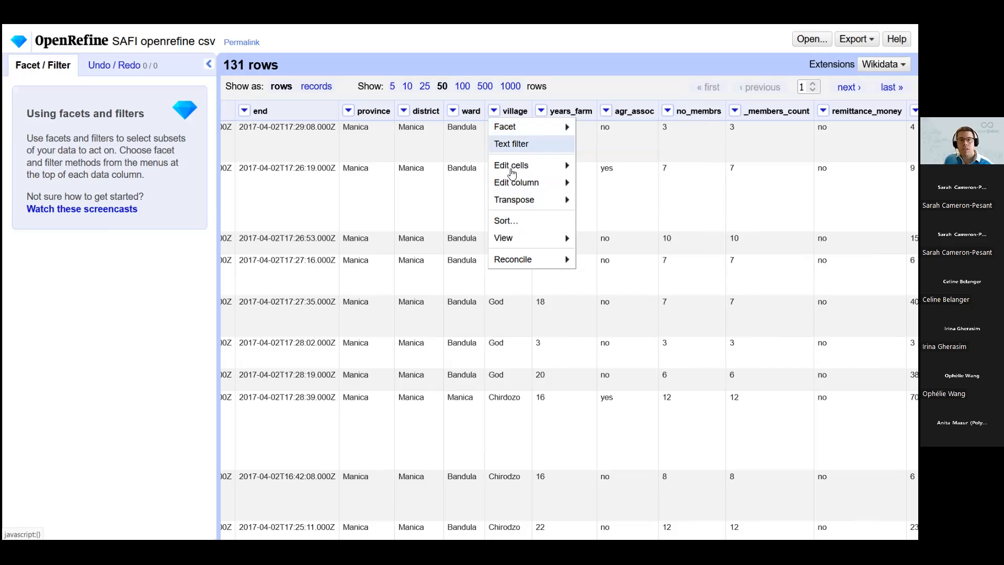
mouse_move(512, 167)
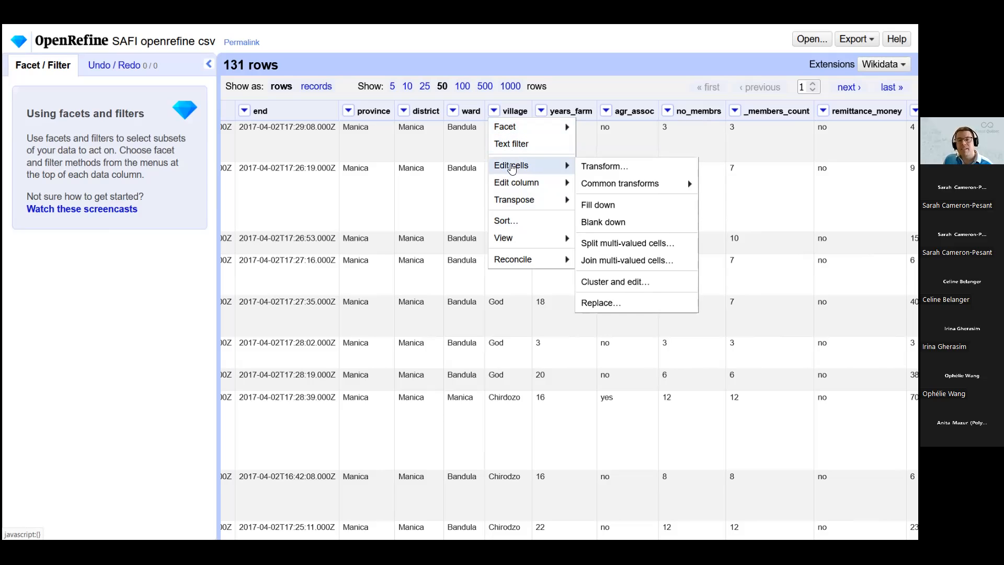
left_click(499, 300)
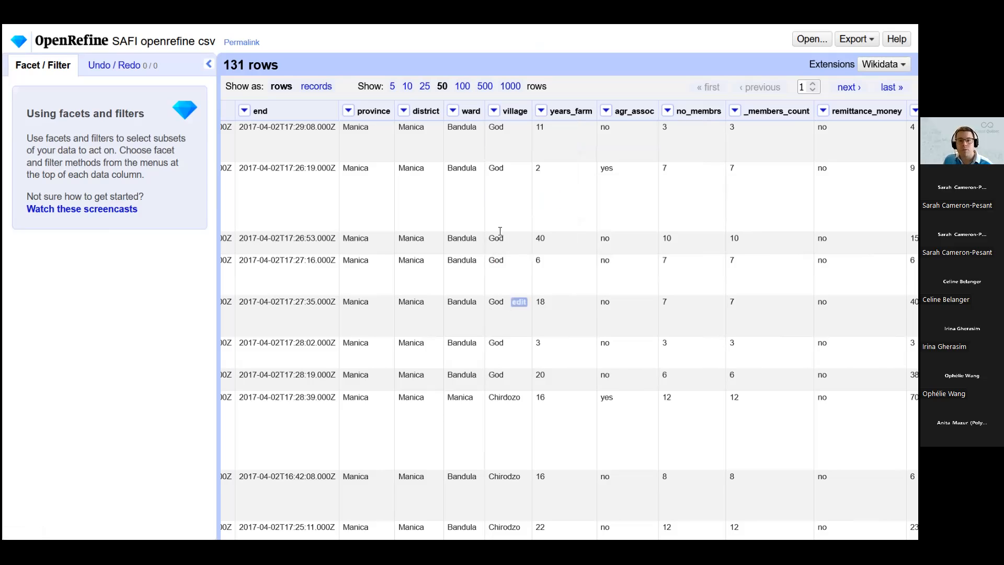
- Create a text facet on the village column and compare its choices sorted by count and by name
left_click(493, 111)
mouse_move(509, 167)
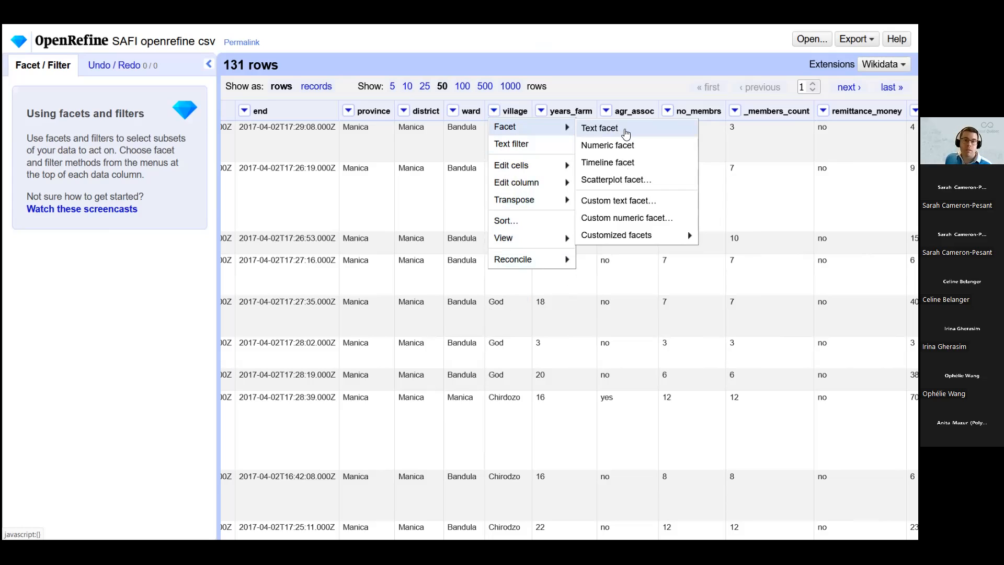
left_click(626, 133)
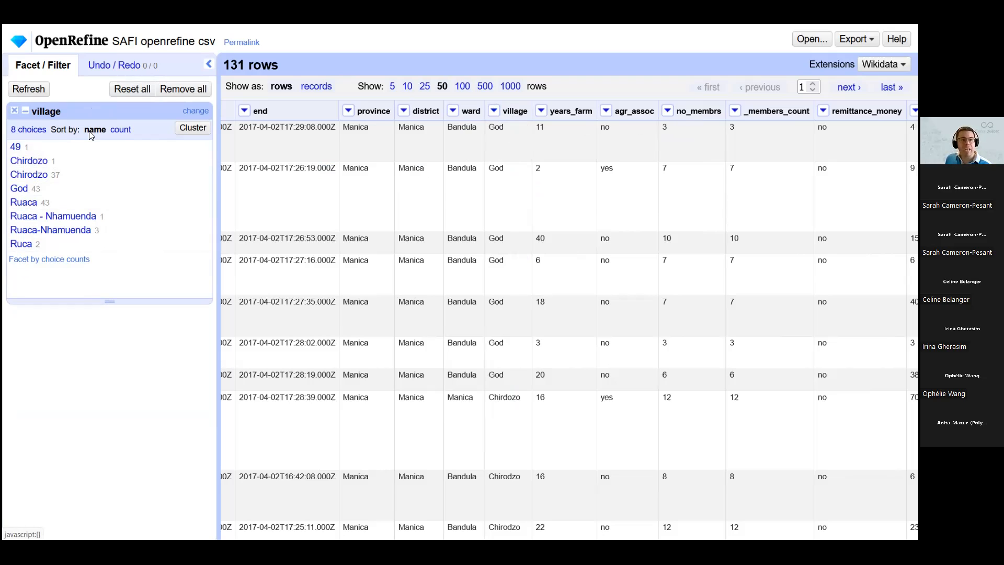
left_click(121, 129)
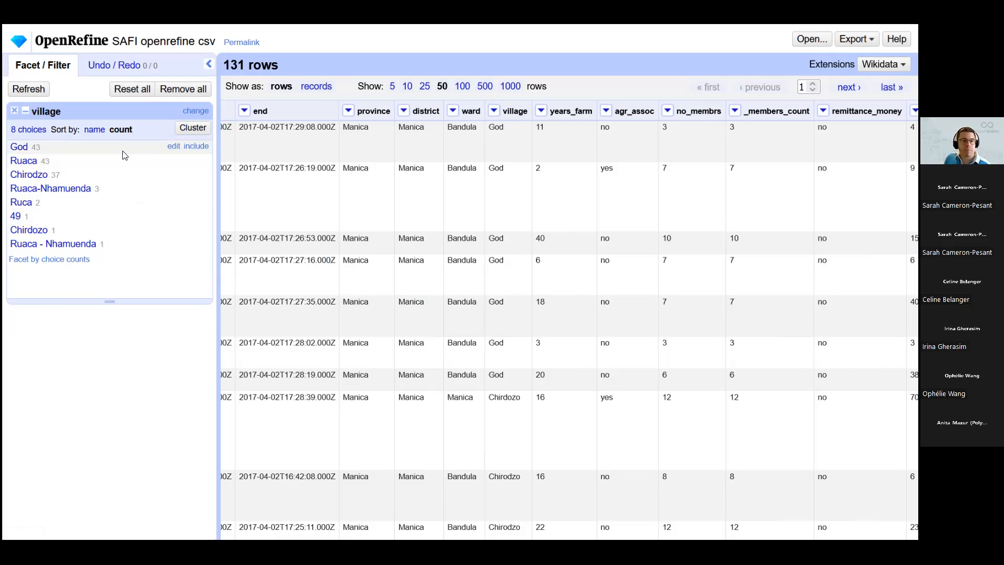
left_click(95, 130)
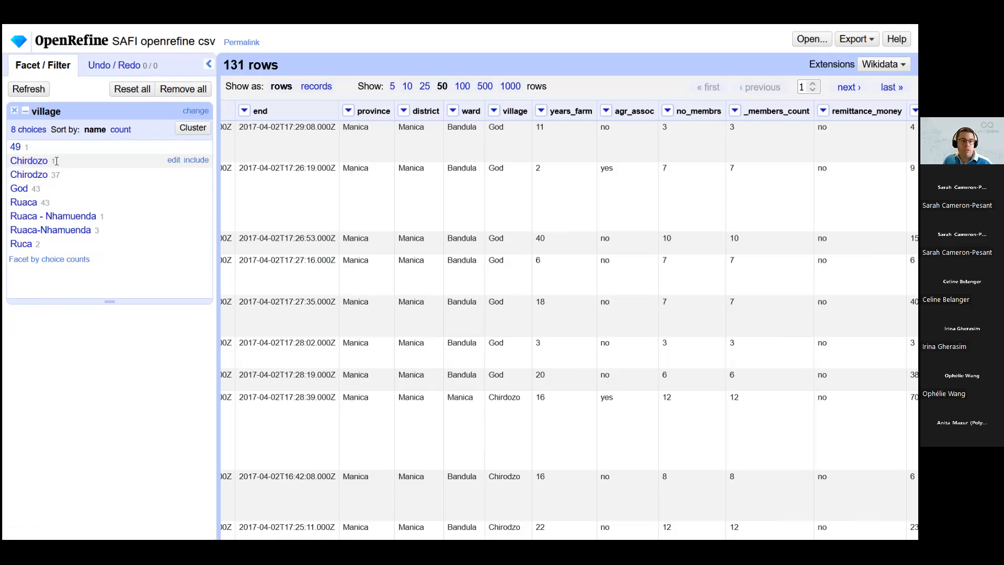
- Filter the rows to the village value Chirdozo to inspect the matching record, and clear that selection
left_click(38, 165)
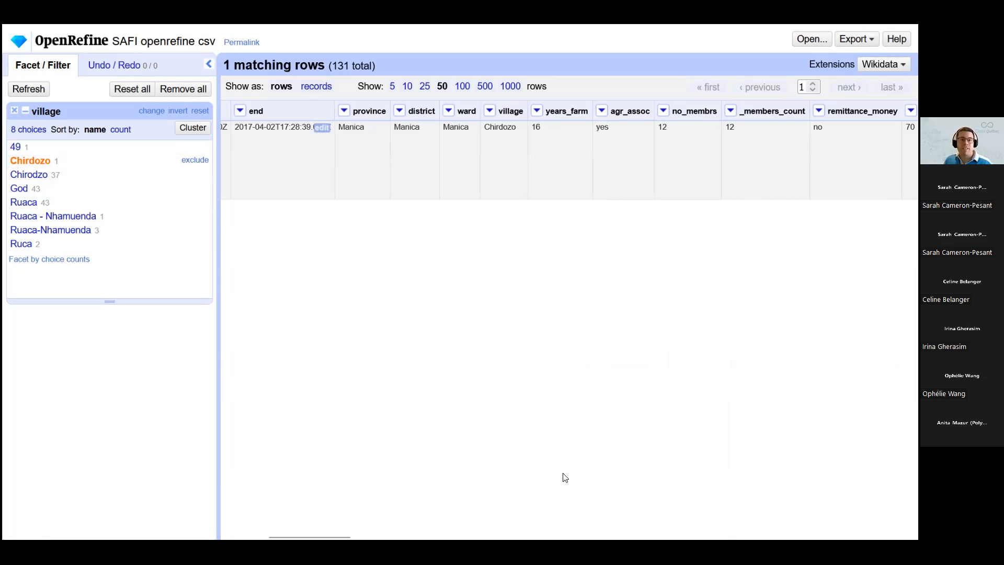
left_click_drag(310, 536, 268, 537)
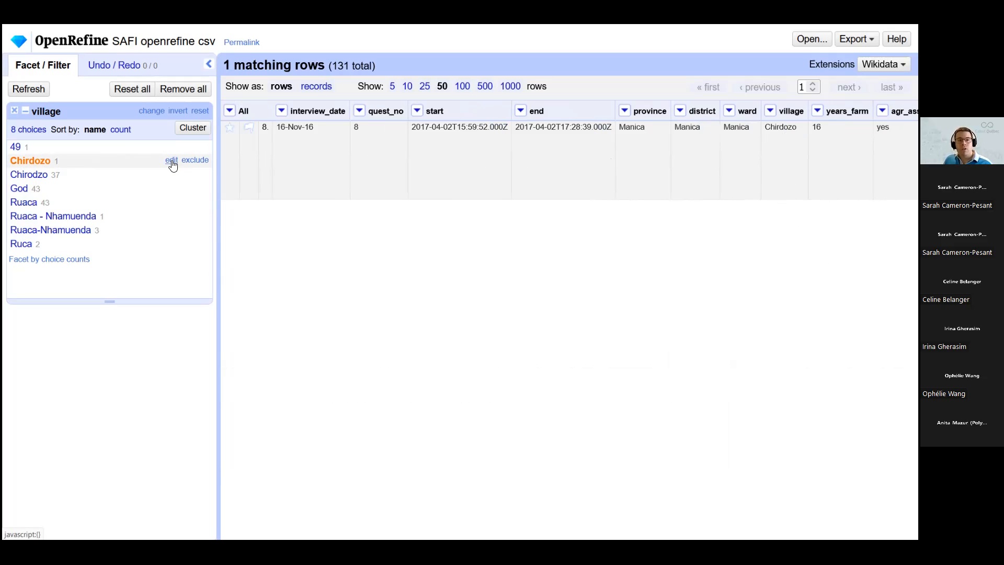
left_click(19, 162)
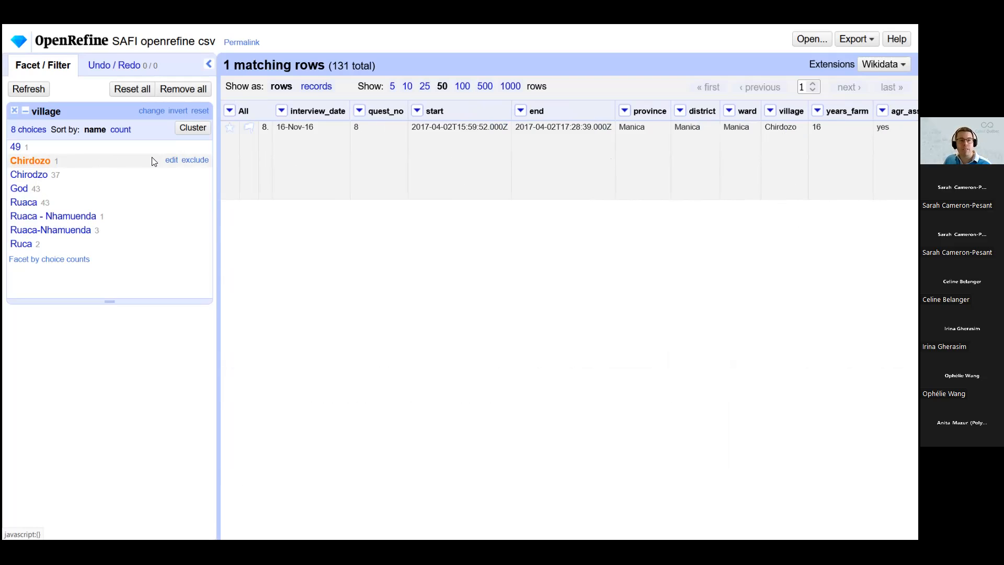
left_click(195, 160)
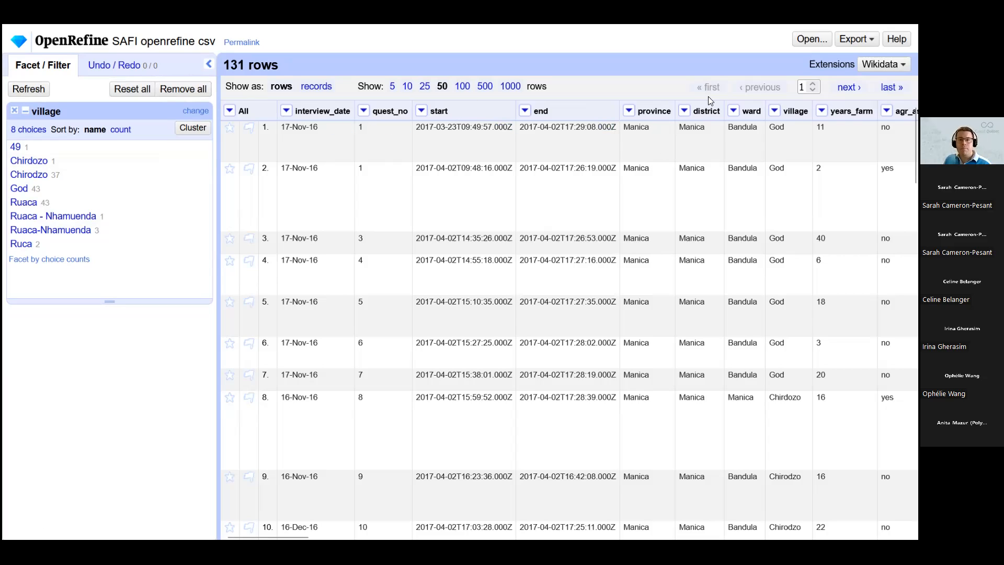
left_click(822, 111)
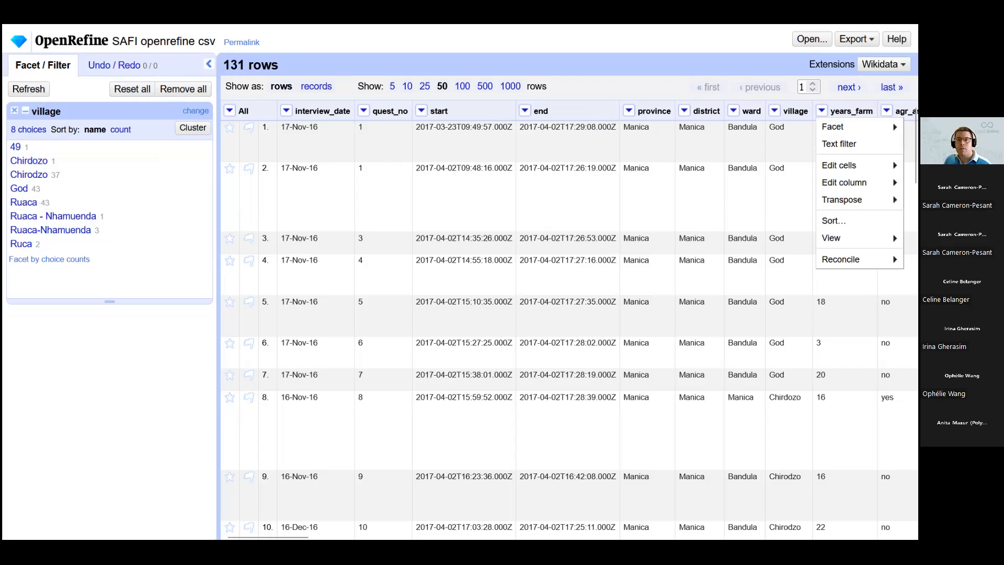
mouse_move(836, 126)
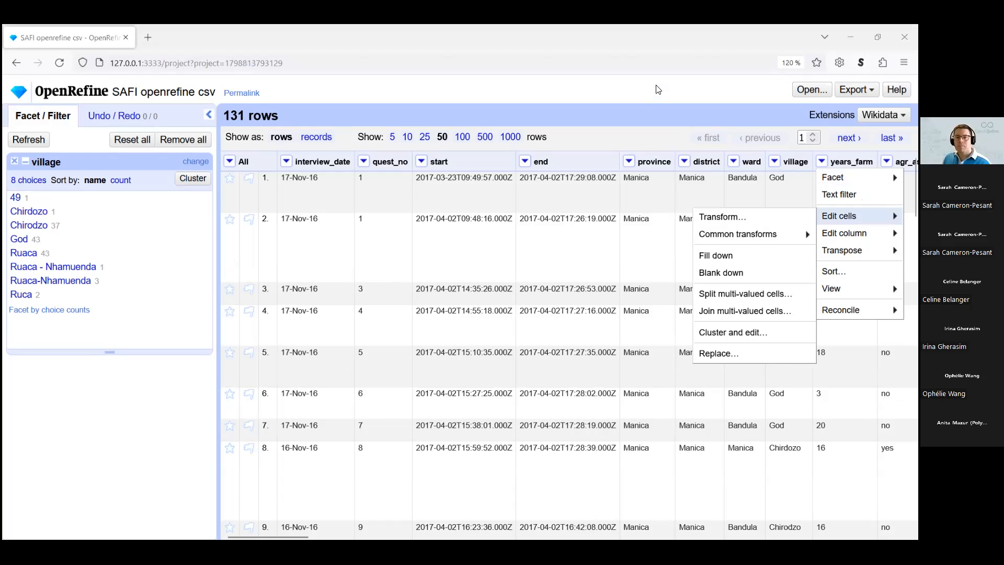
left_click(686, 162)
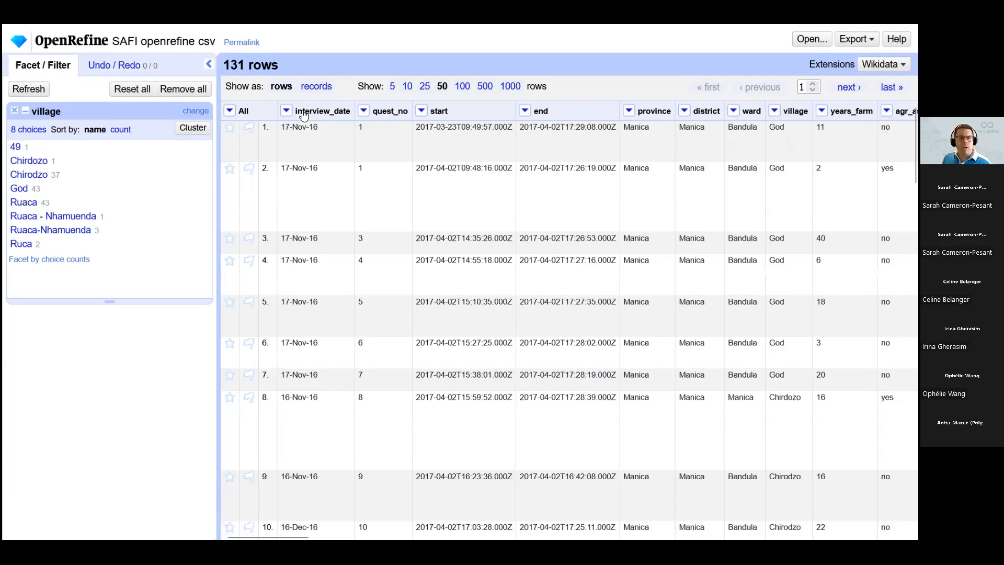
left_click(230, 110)
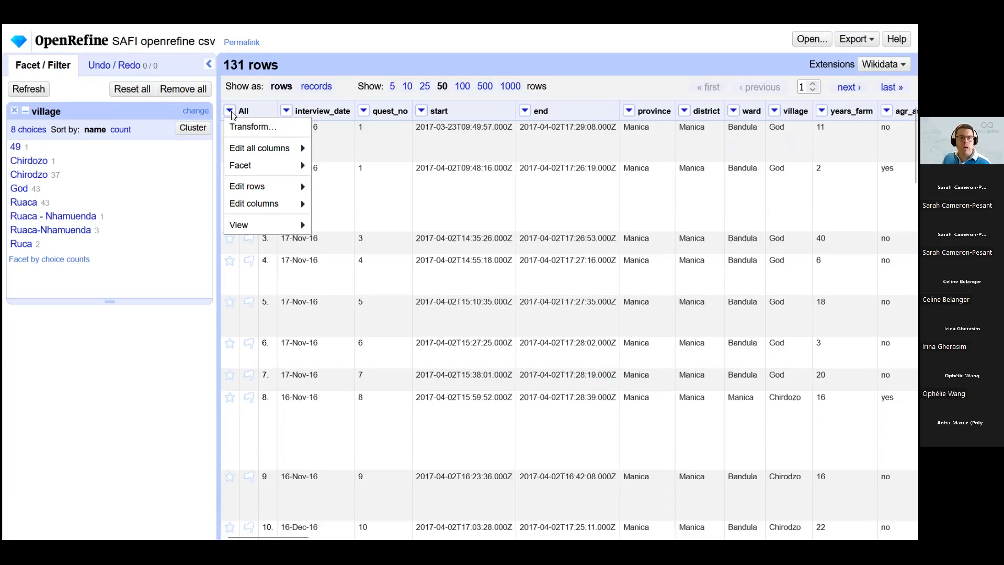
left_click(273, 107)
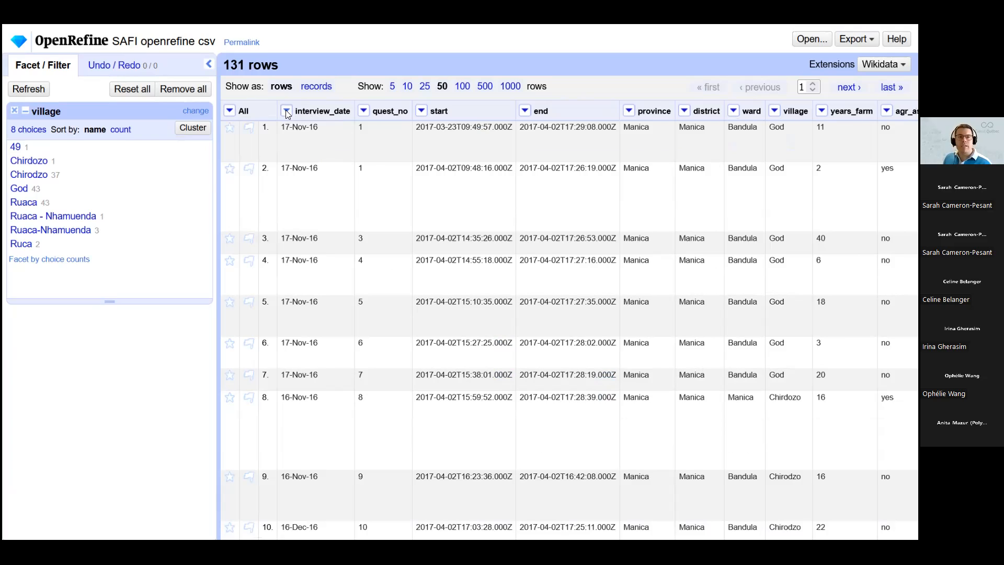
- Review the distinct interview_date values in a text facet and remove that facet
left_click(286, 111)
mouse_move(288, 131)
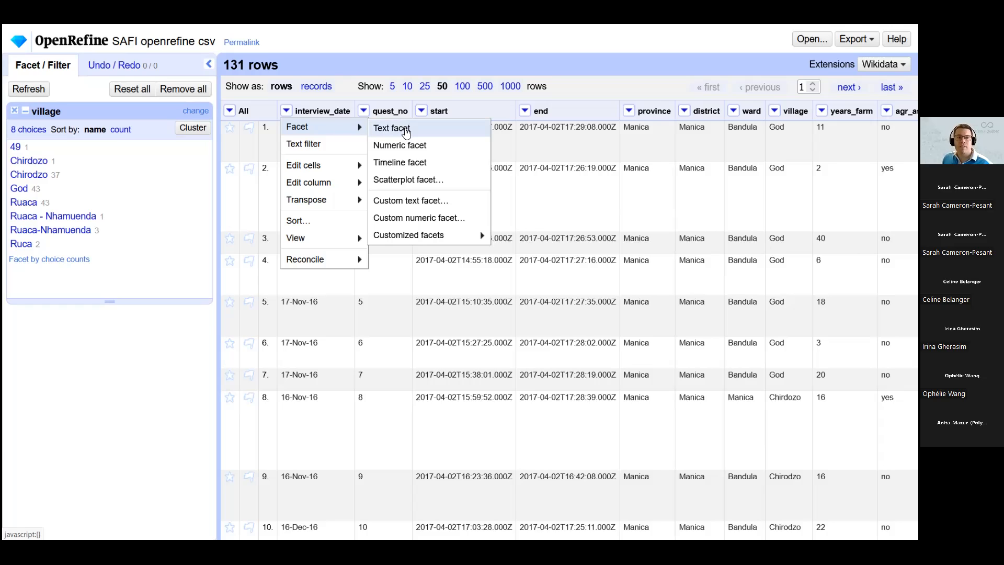
left_click(406, 132)
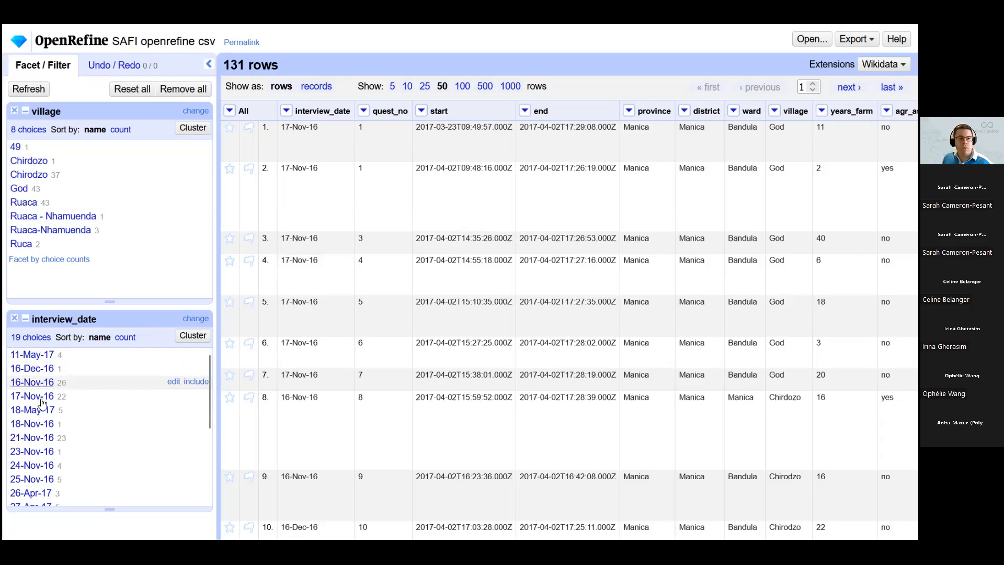
scroll(57, 416, "down", 2)
scroll(57, 416, "down", 2)
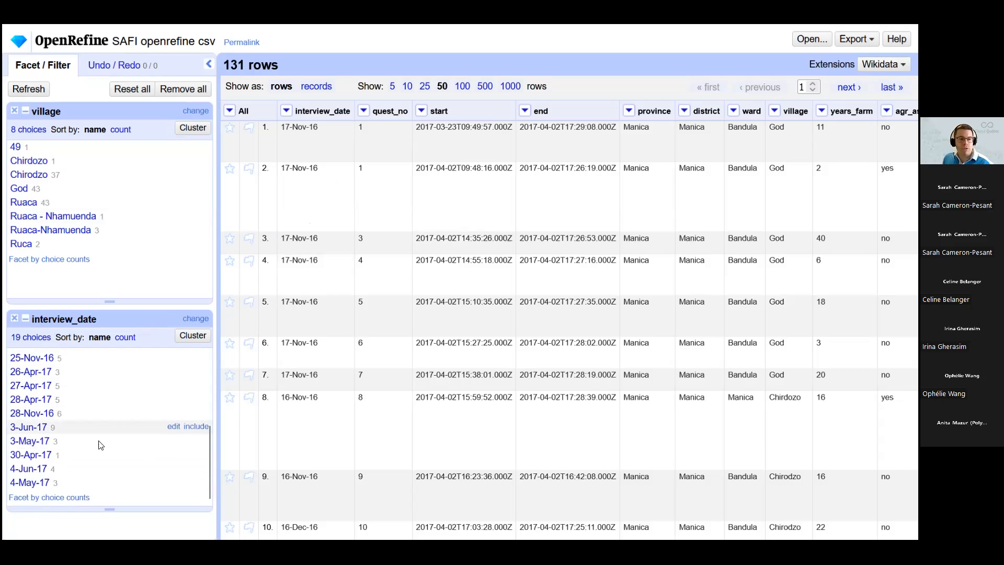
scroll(52, 452, "up", 4)
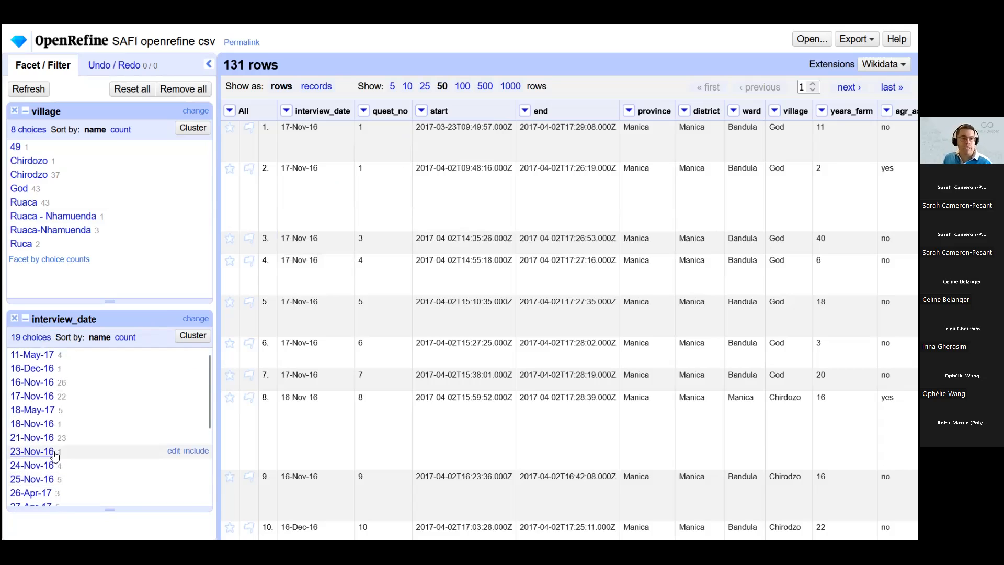
left_click(14, 319)
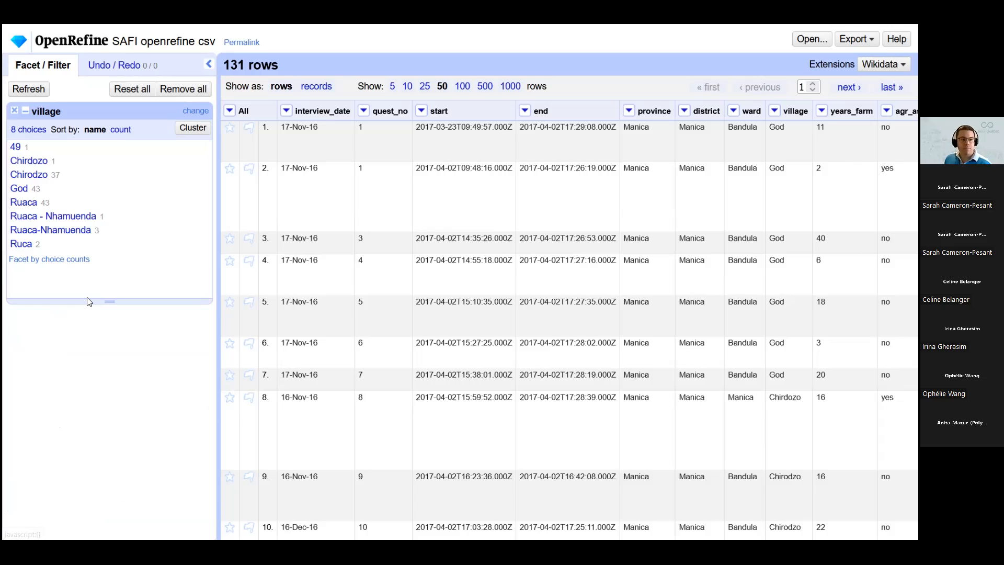
- Convert the cells of the interview_date column to the date type with the common transform To date
left_click(287, 111)
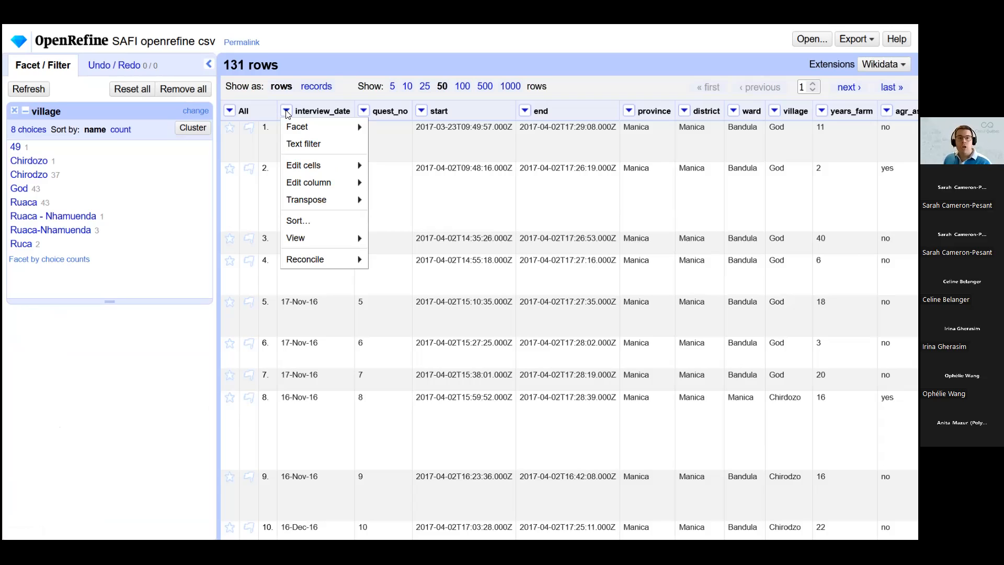
mouse_move(294, 166)
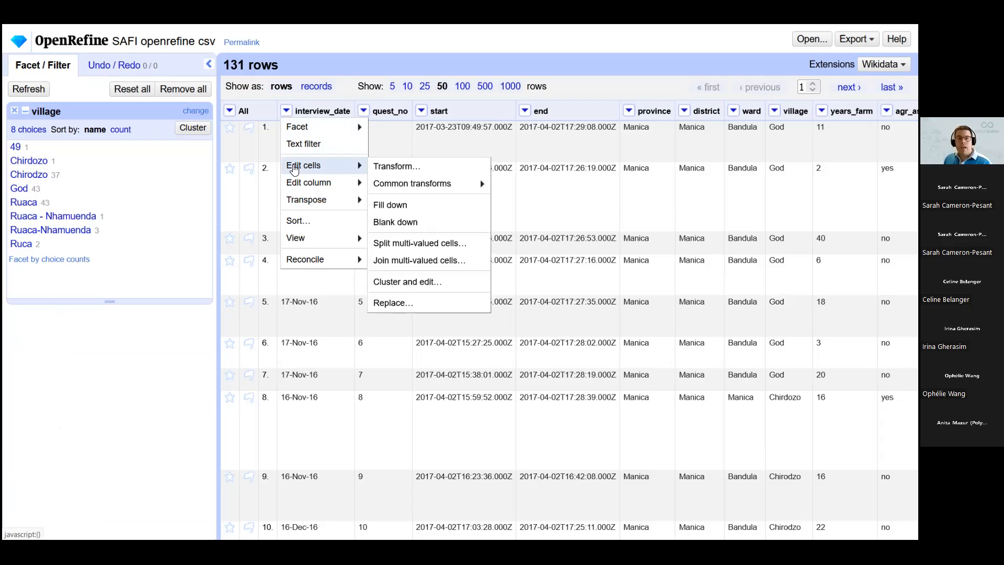
mouse_move(401, 188)
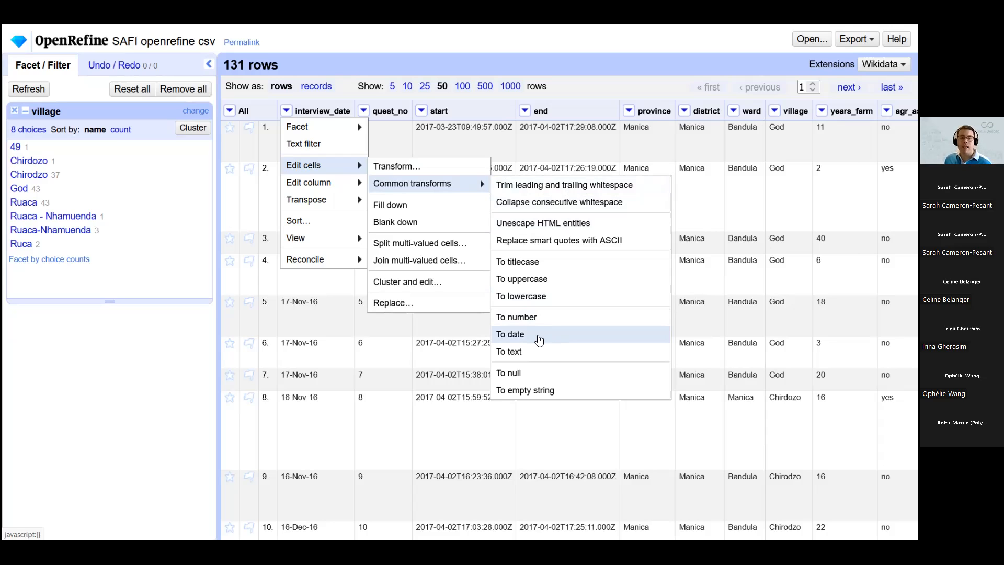
left_click(539, 339)
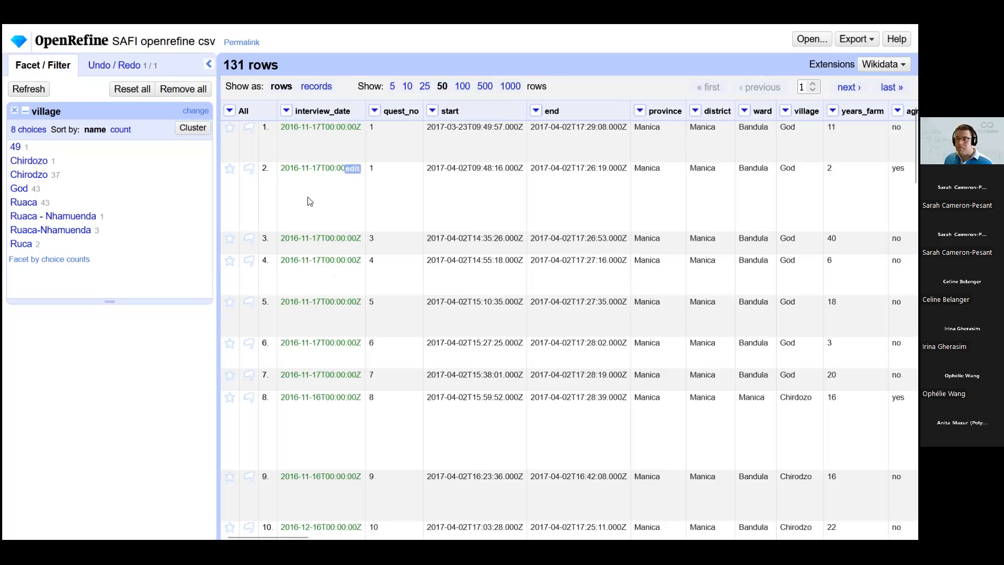
- Create a timeline facet on the interview_date column
left_click(287, 112)
mouse_move(295, 129)
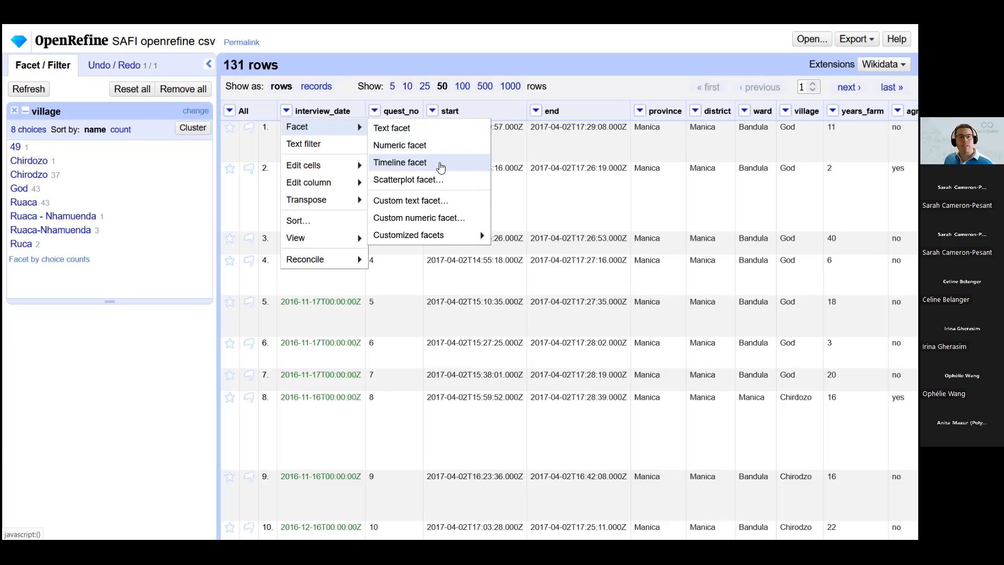
mouse_move(327, 166)
mouse_move(443, 187)
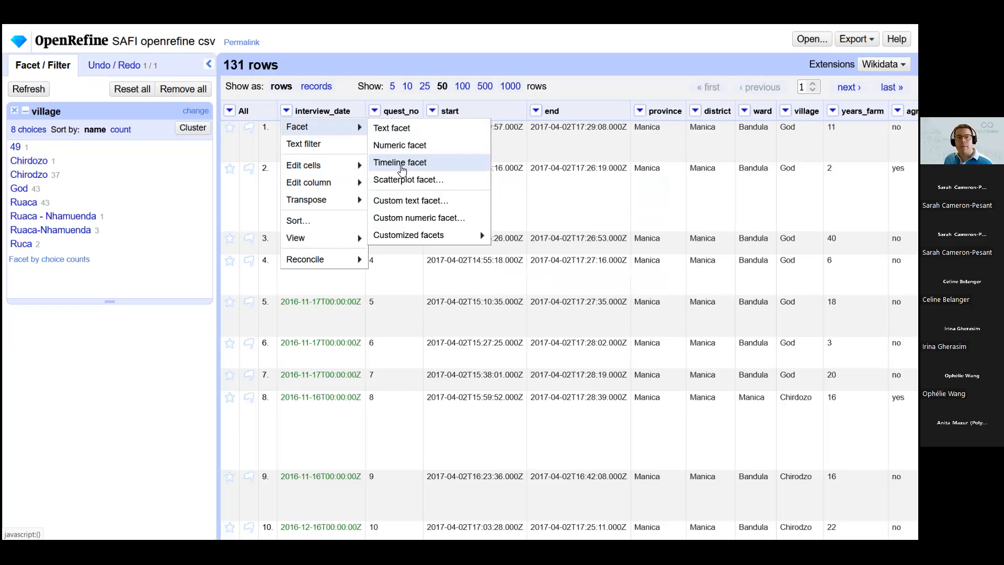
left_click(402, 168)
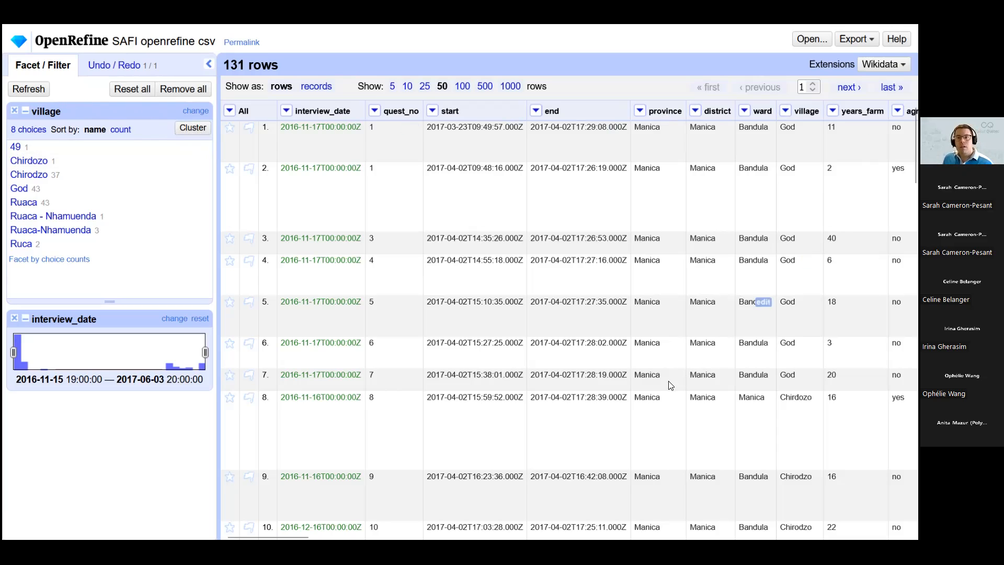
- Cluster the village column's values using the key collision method with the metaphone3 keying function
left_click(786, 112)
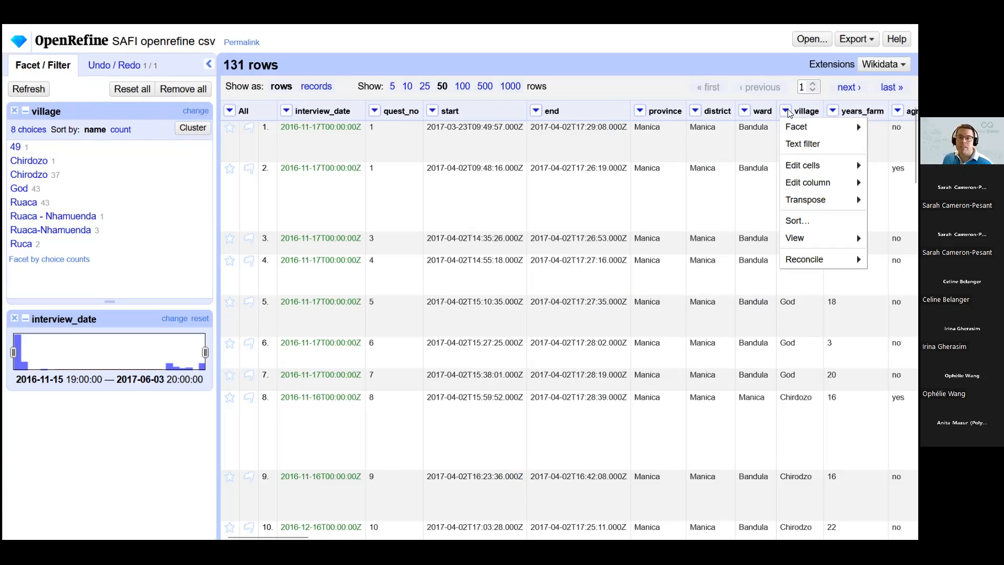
mouse_move(798, 127)
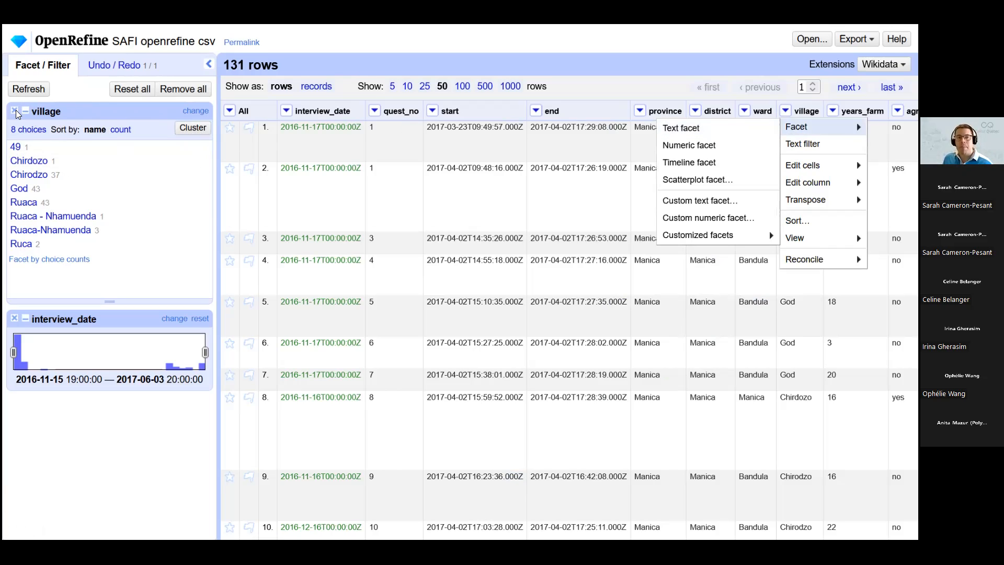
left_click(187, 132)
left_click(187, 132)
left_click_drag(283, 74, 358, 61)
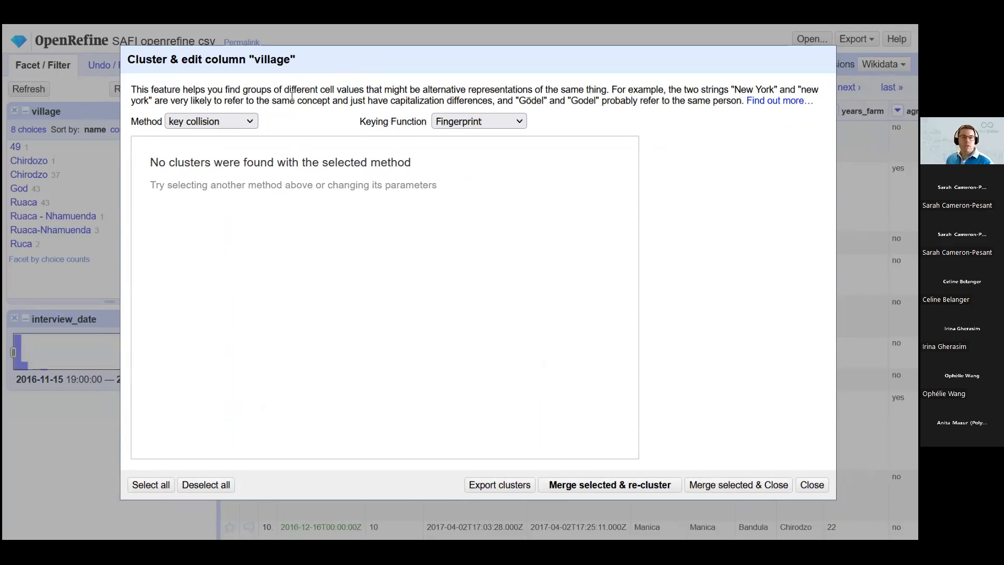
left_click(250, 117)
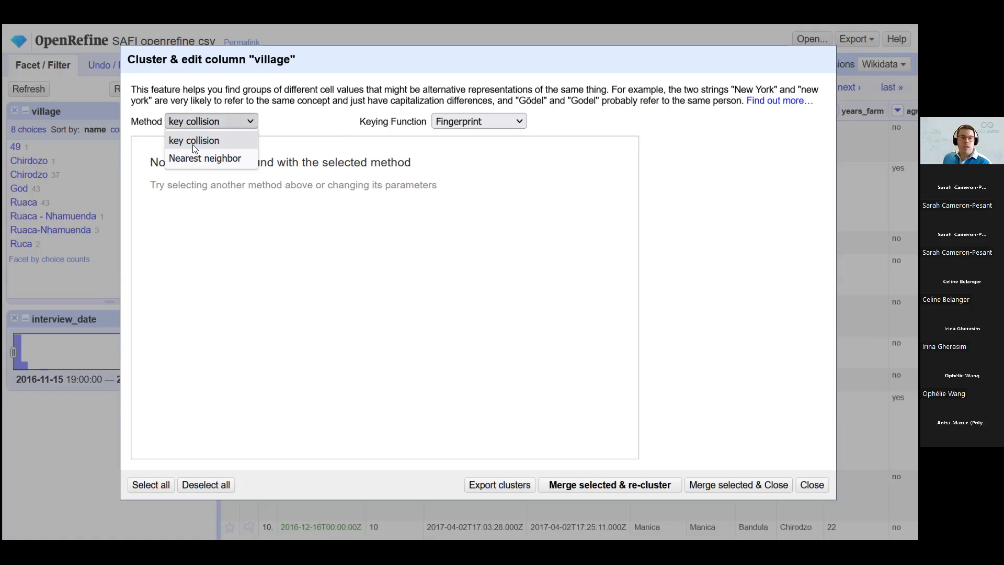
left_click(219, 141)
left_click(482, 121)
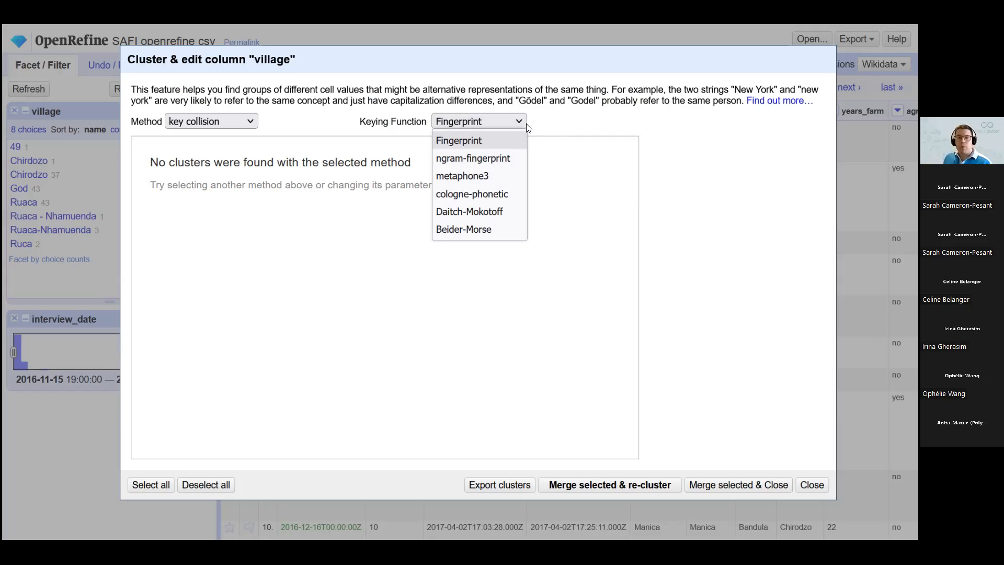
left_click(491, 175)
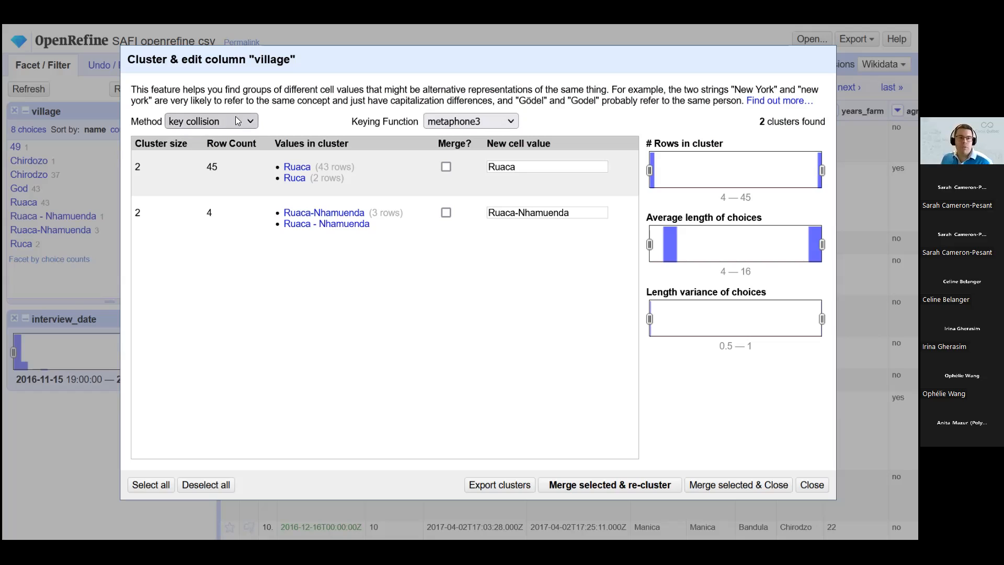
- Try the Nearest neighbor method with levenshtein distance on the village values, and return to key collision clustering
left_click(251, 123)
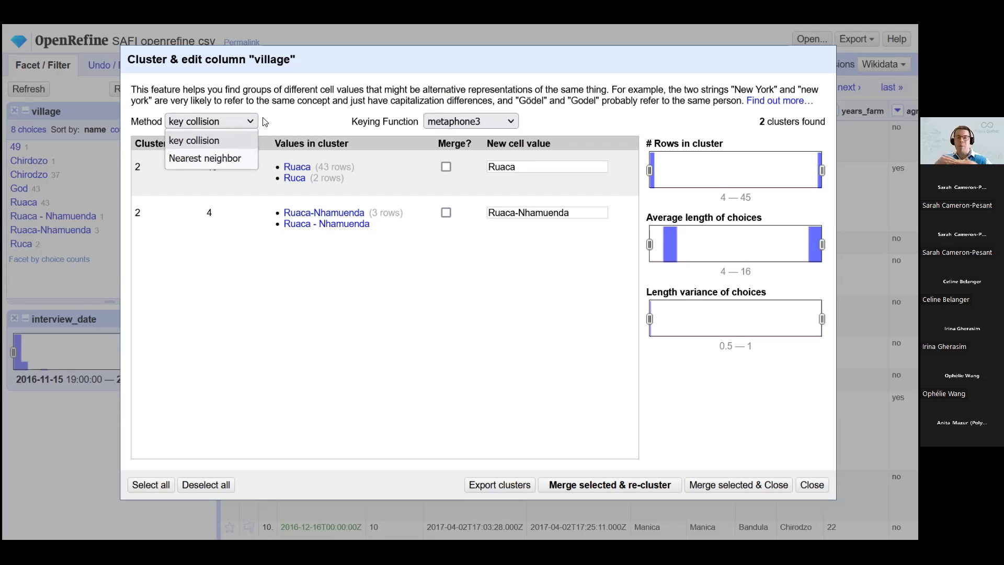
left_click(244, 158)
left_click(369, 121)
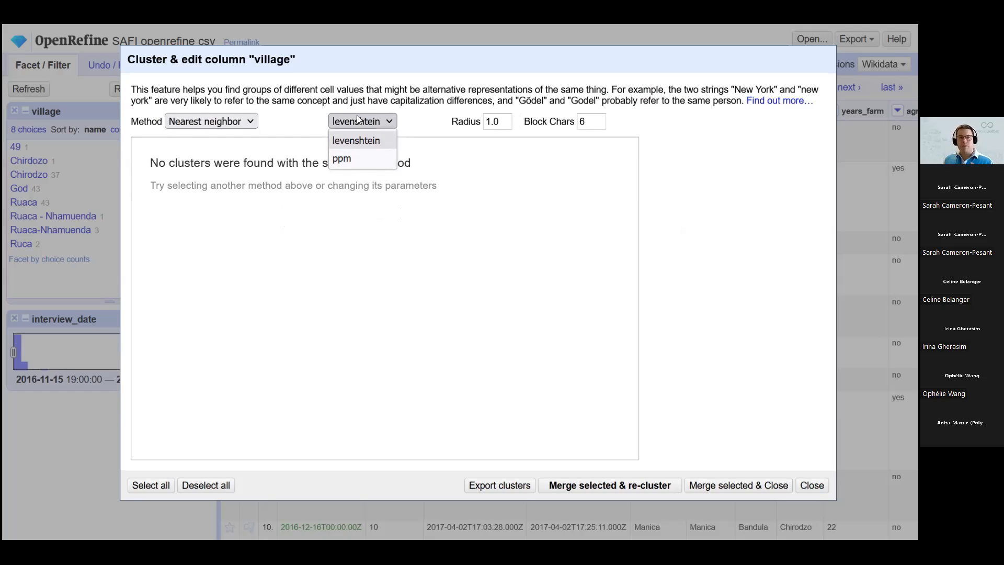
left_click(497, 121)
left_click(602, 121)
left_click(502, 121)
left_click(595, 121)
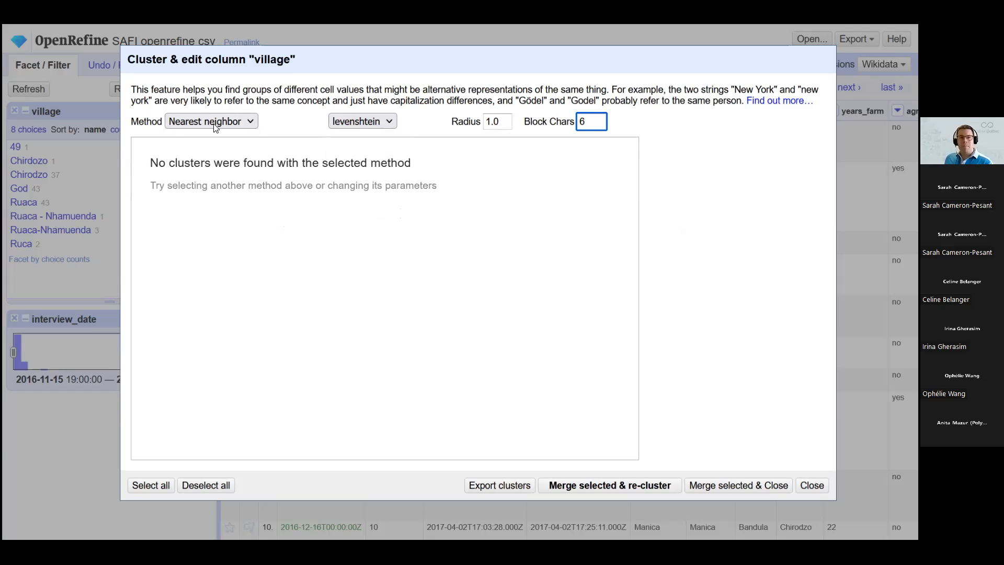
left_click(241, 122)
left_click(241, 140)
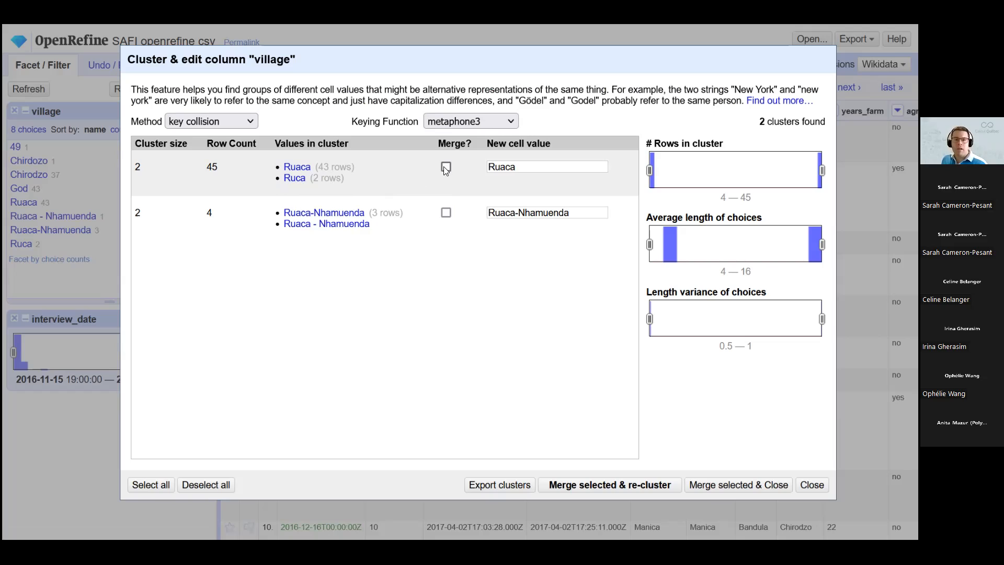
- Merge the two village clusters into the values Ruaca and Ruaca-Nhamuenda, and re-cluster
left_click_drag(439, 144, 465, 150)
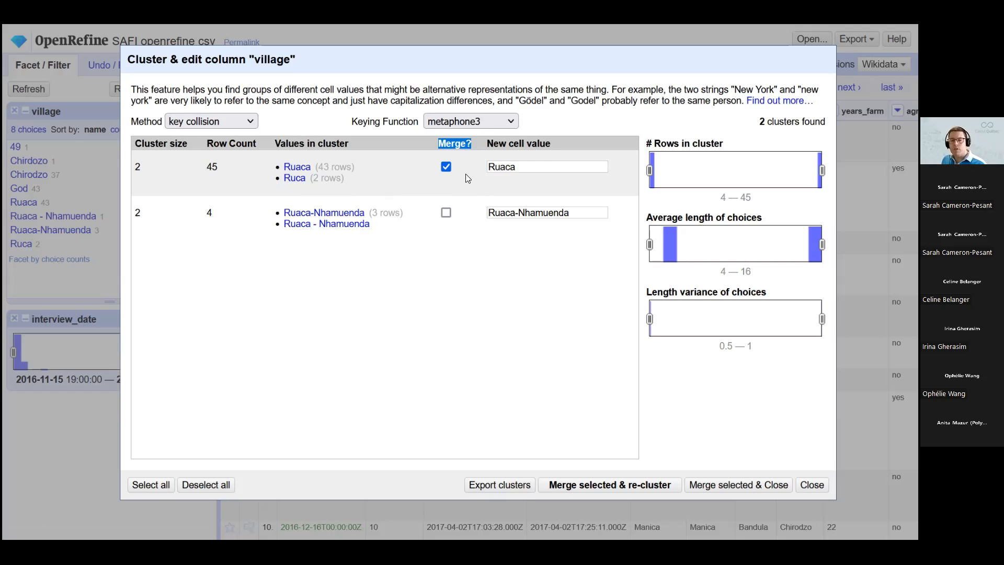
left_click(547, 168)
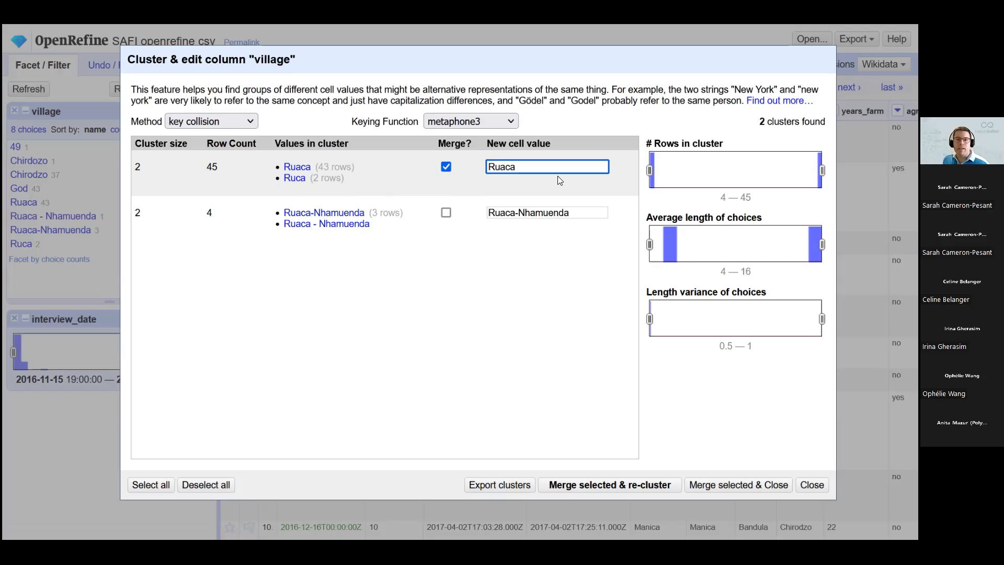
mouse_move(266, 165)
left_click_drag(314, 166, 393, 168)
left_click(373, 167)
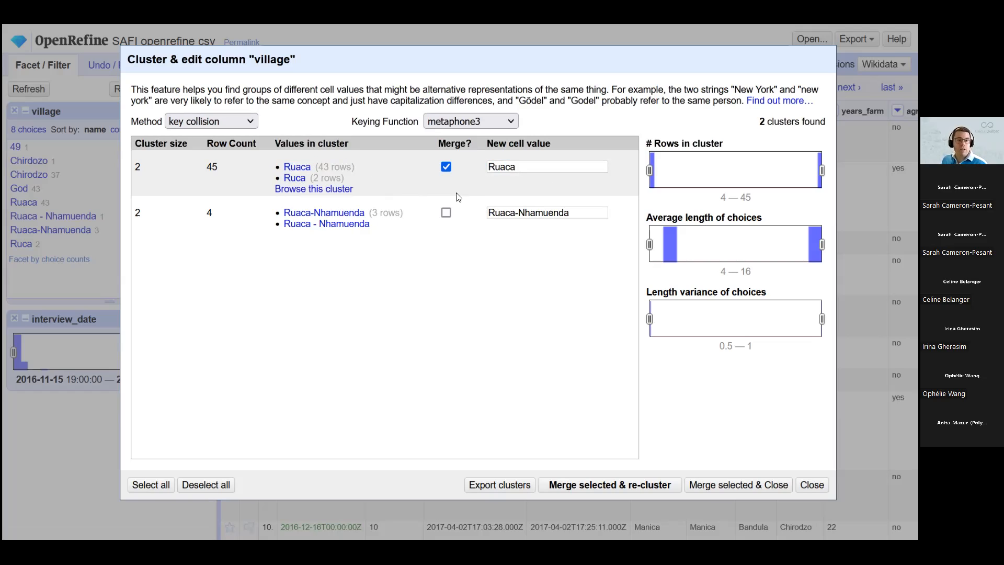
left_click(537, 169)
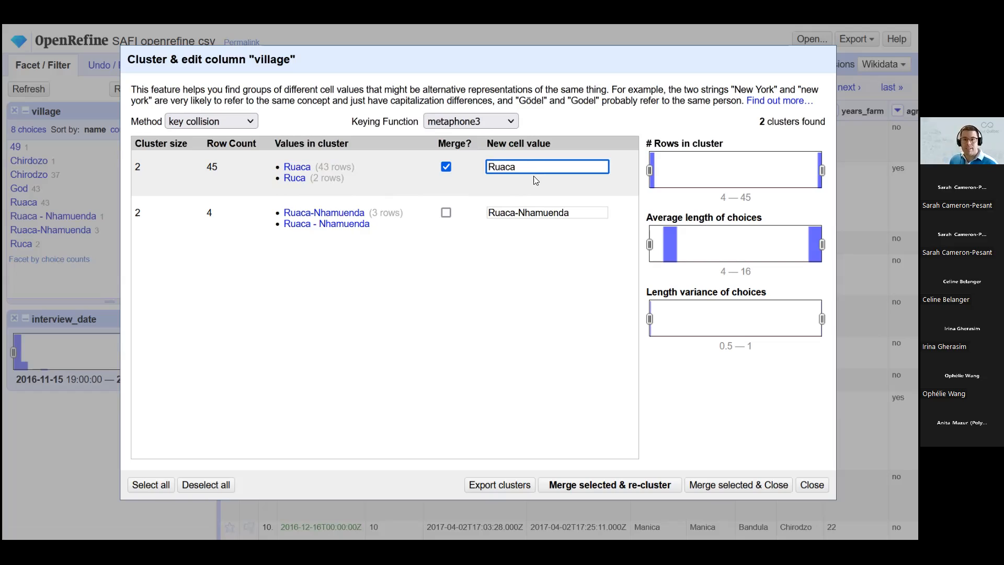
mouse_move(557, 179)
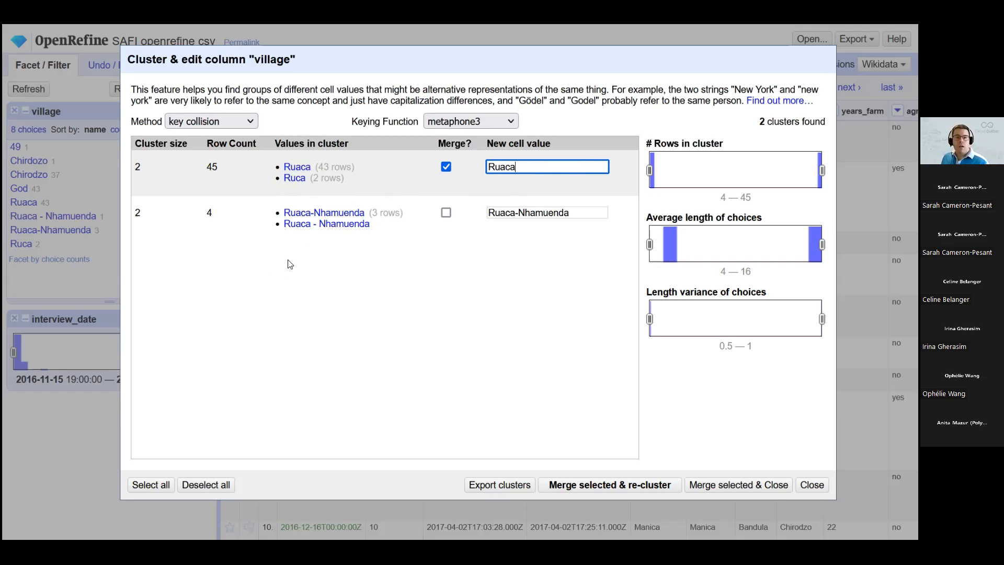
mouse_move(339, 235)
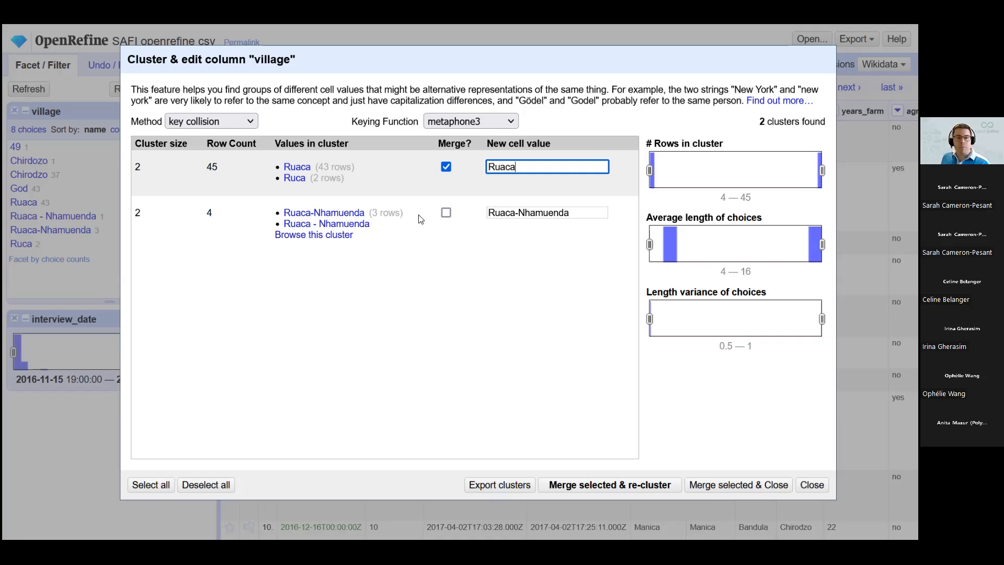
left_click(446, 212)
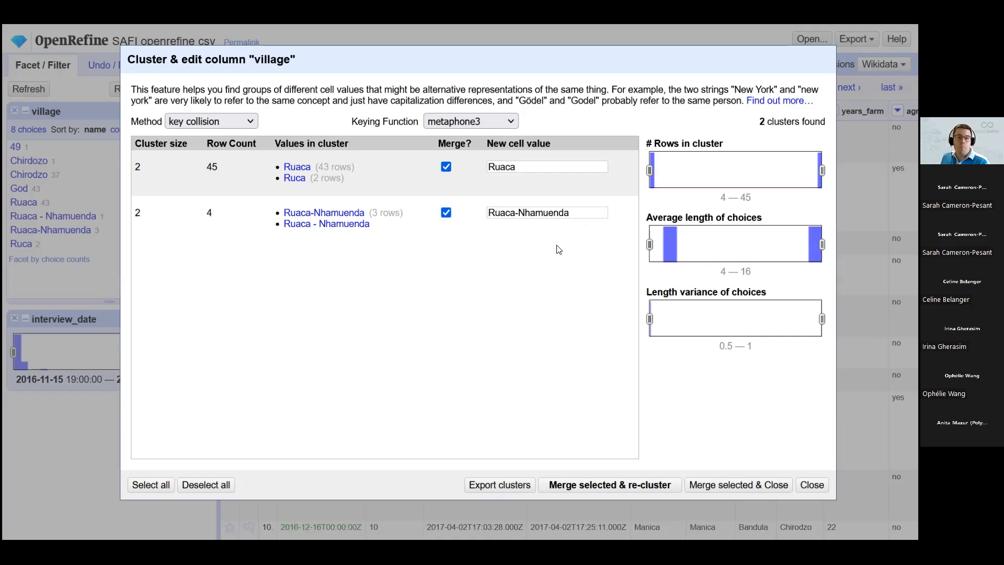
left_click(586, 211)
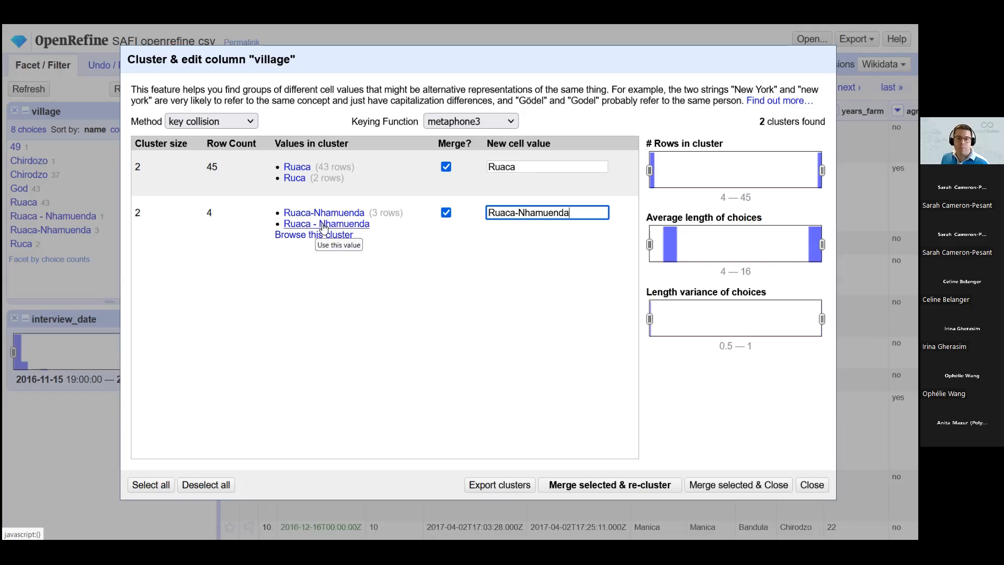
left_click(609, 486)
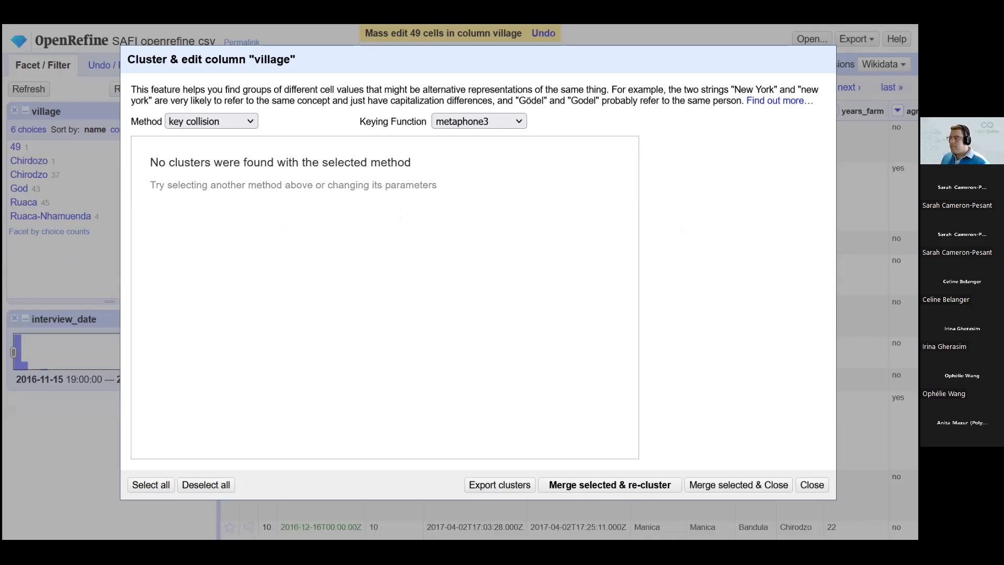
- Check the village values for remaining clusters with the Fingerprint, ngram-fingerprint, cologne-phonetic and Daitch-Mokotoff keying functions
left_click(467, 125)
left_click(467, 143)
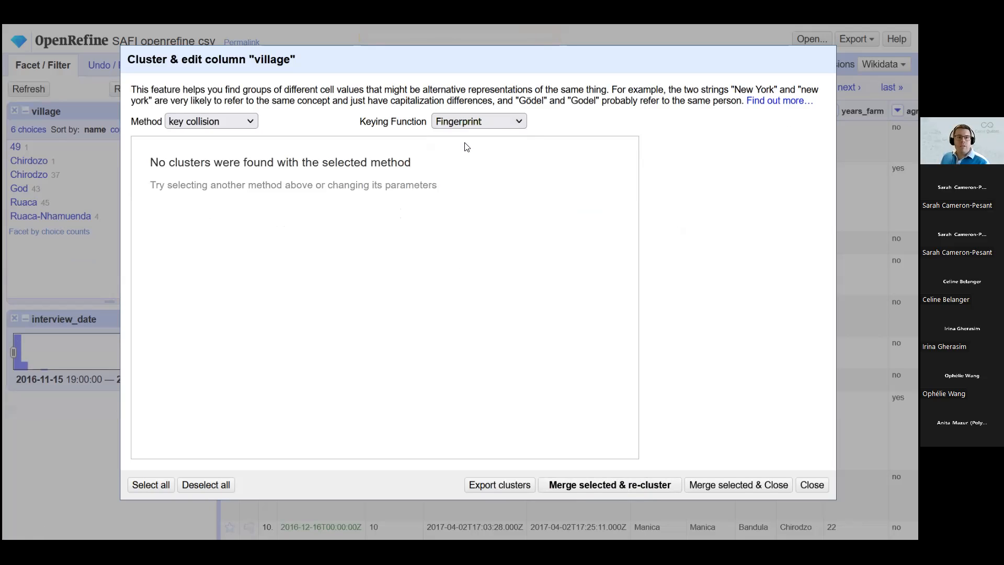
left_click(466, 120)
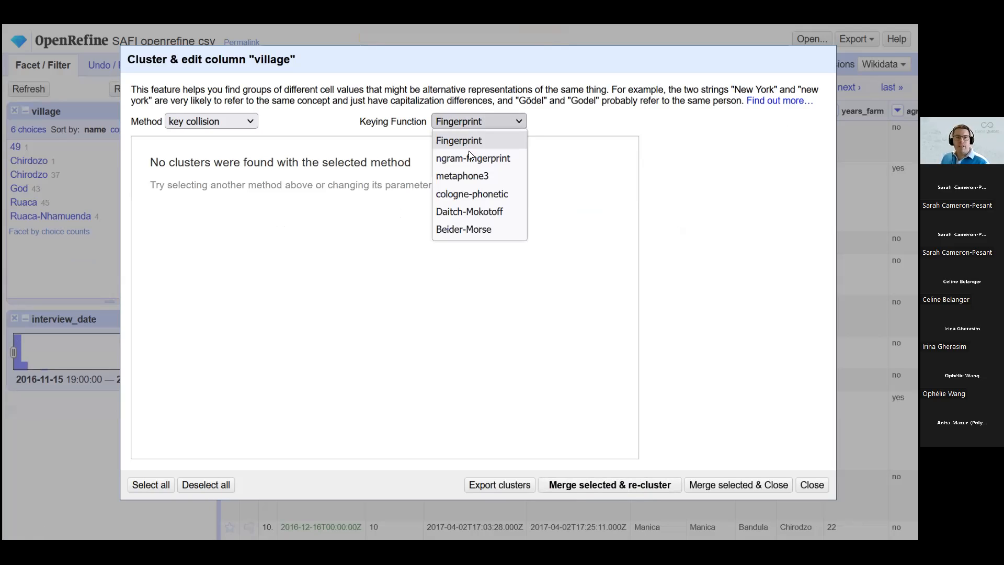
left_click(469, 157)
left_click(443, 124)
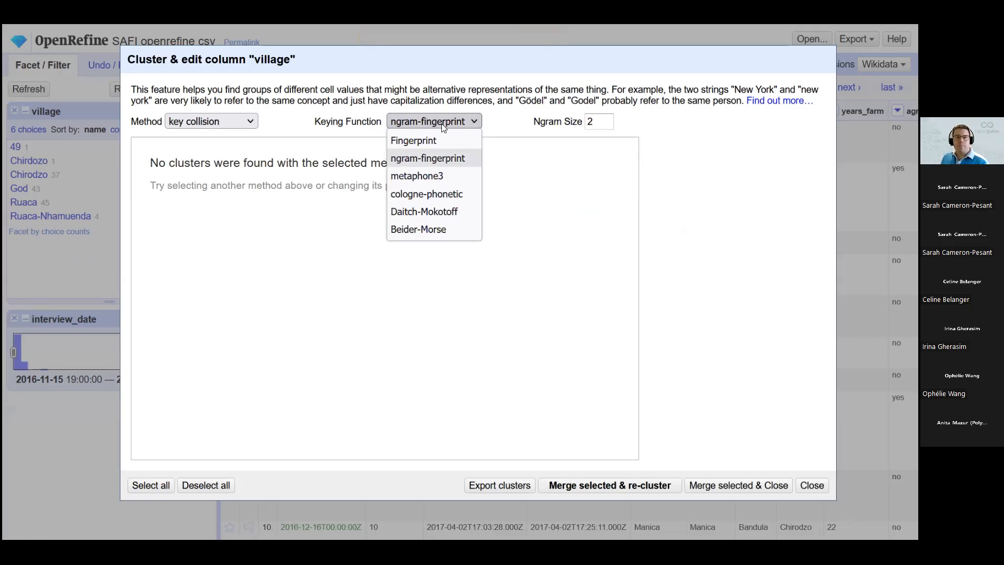
left_click(468, 194)
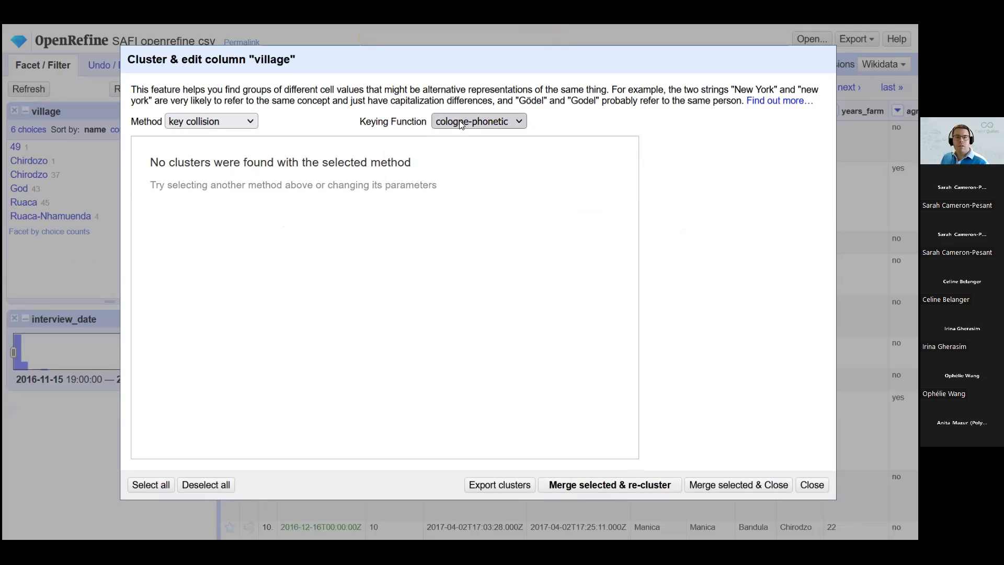
left_click(460, 124)
left_click(460, 210)
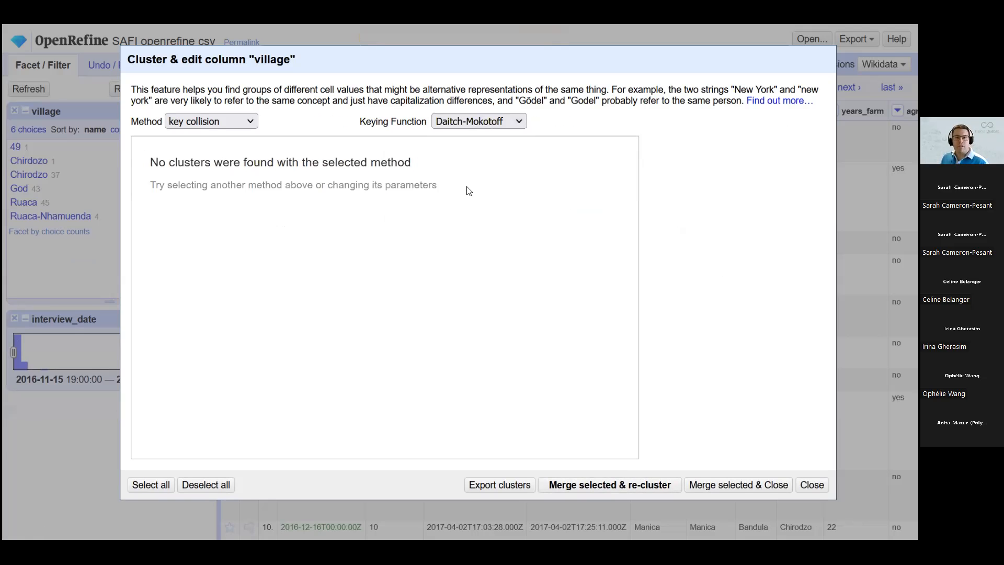
- Check the village values for clusters with the Nearest neighbor levenshtein method, and close the clustering dialog
left_click(200, 122)
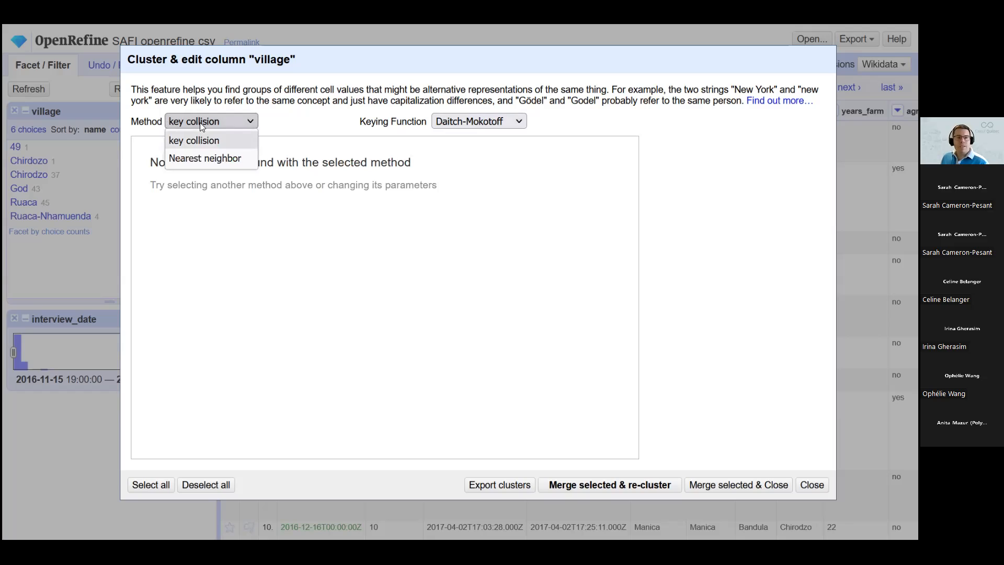
left_click(212, 160)
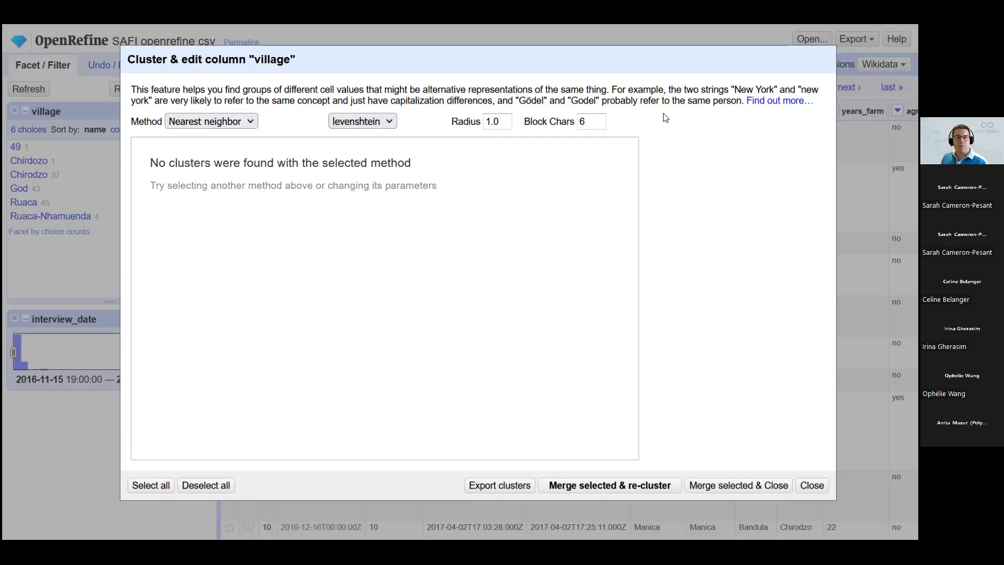
double_click(588, 122)
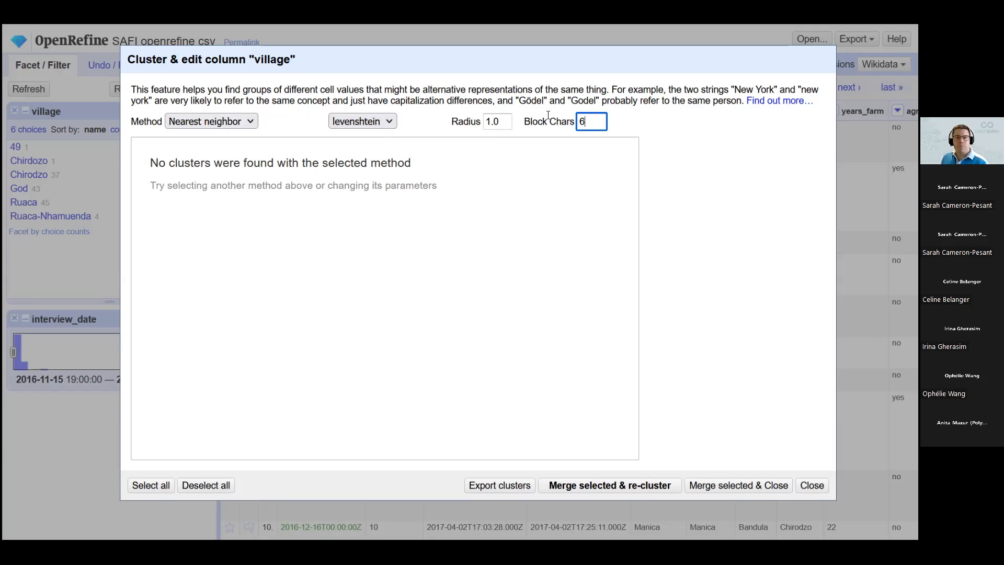
left_click(358, 121)
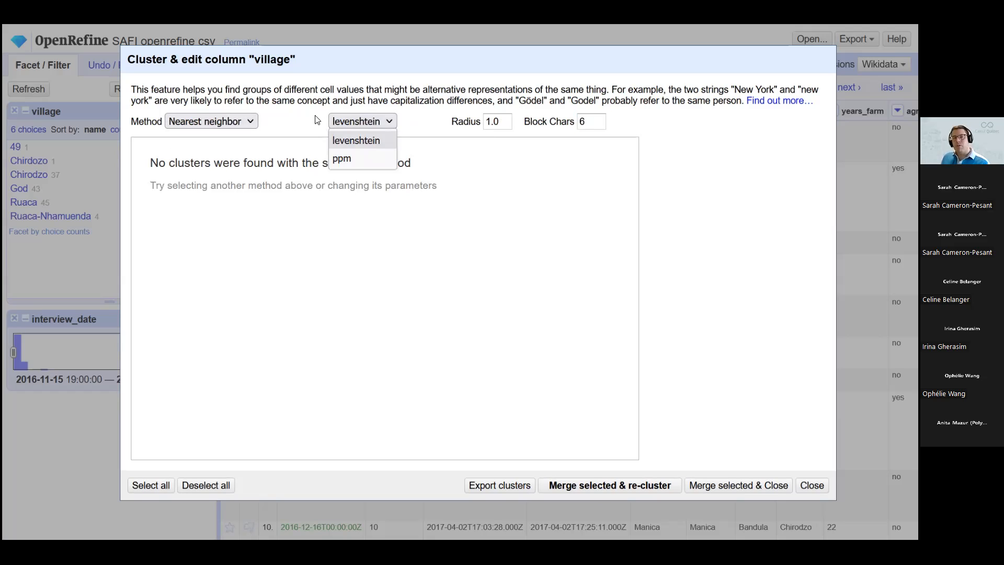
left_click(303, 122)
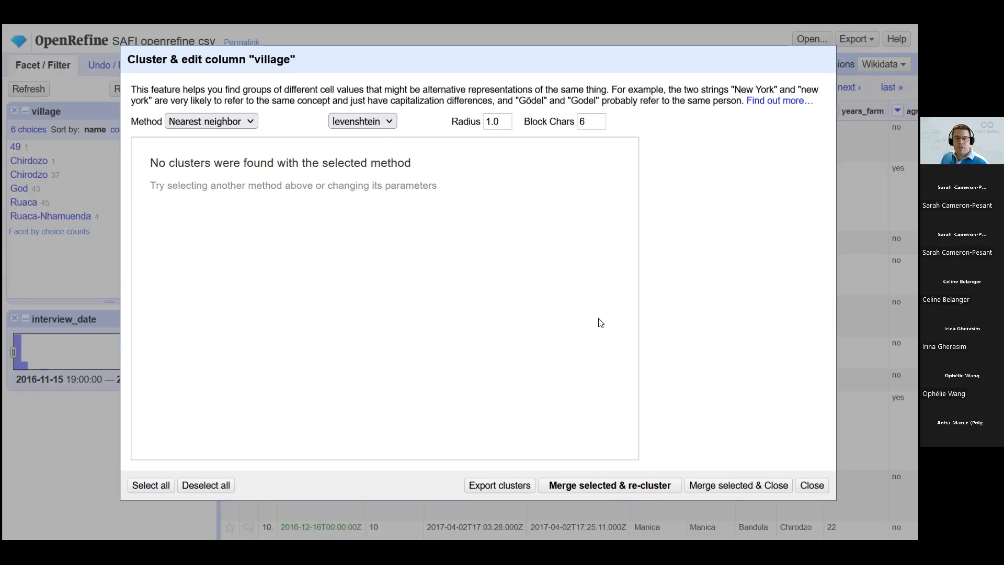
left_click(812, 486)
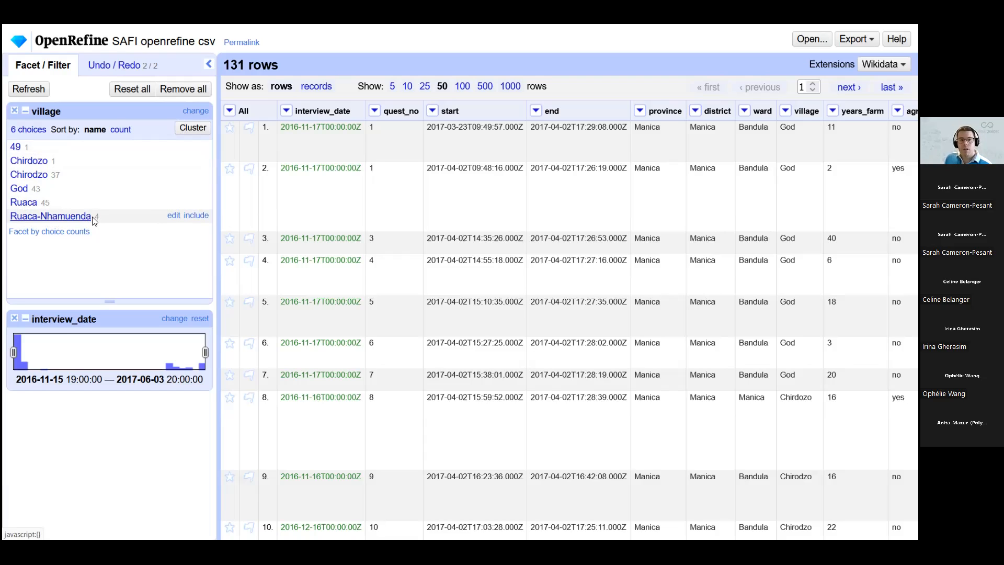
- Rename the village facet value Ruaca-Nhamuenda to Ruaca
left_click(174, 218)
left_click(260, 224)
left_click_drag(245, 224, 359, 220)
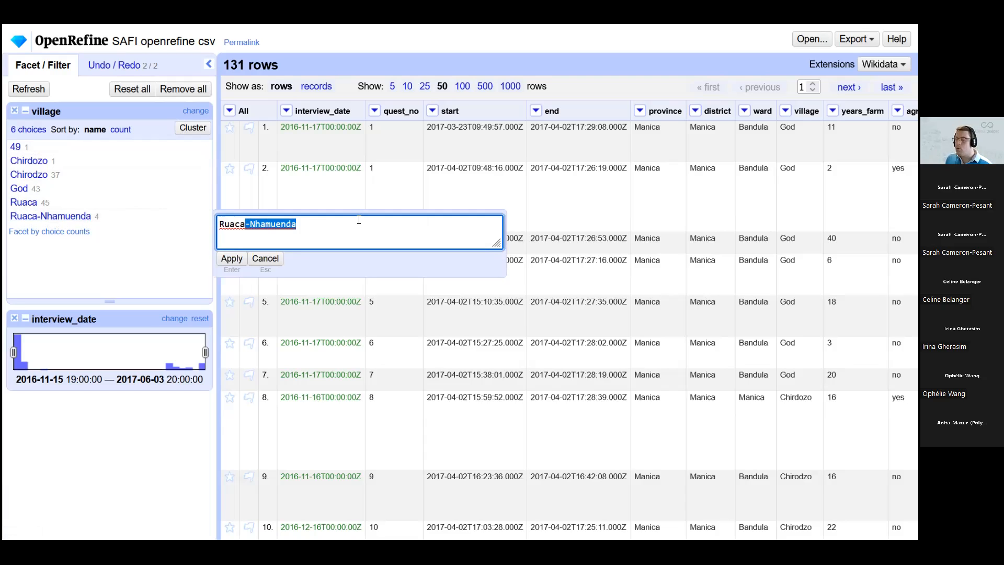
key("BackSpace")
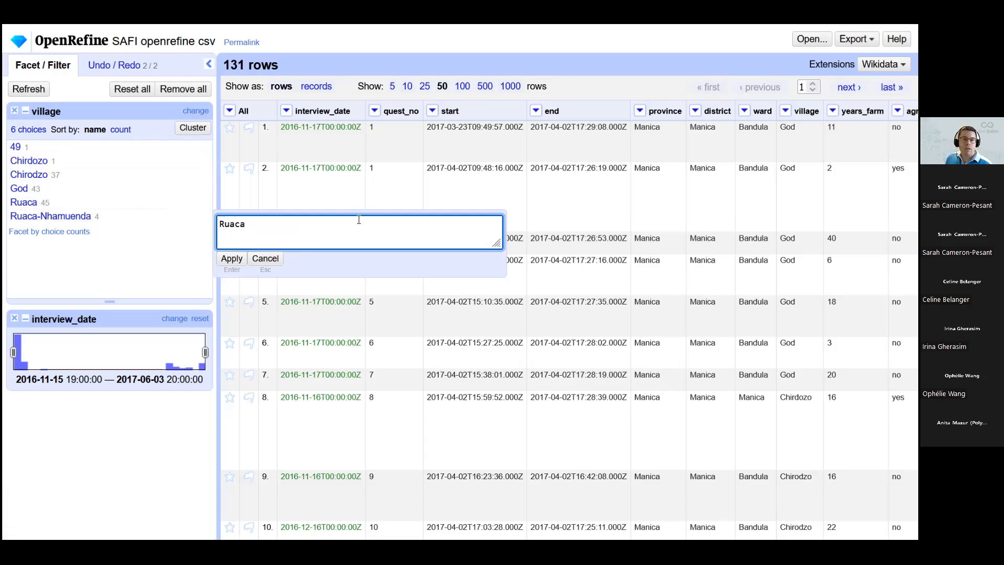
left_click(231, 260)
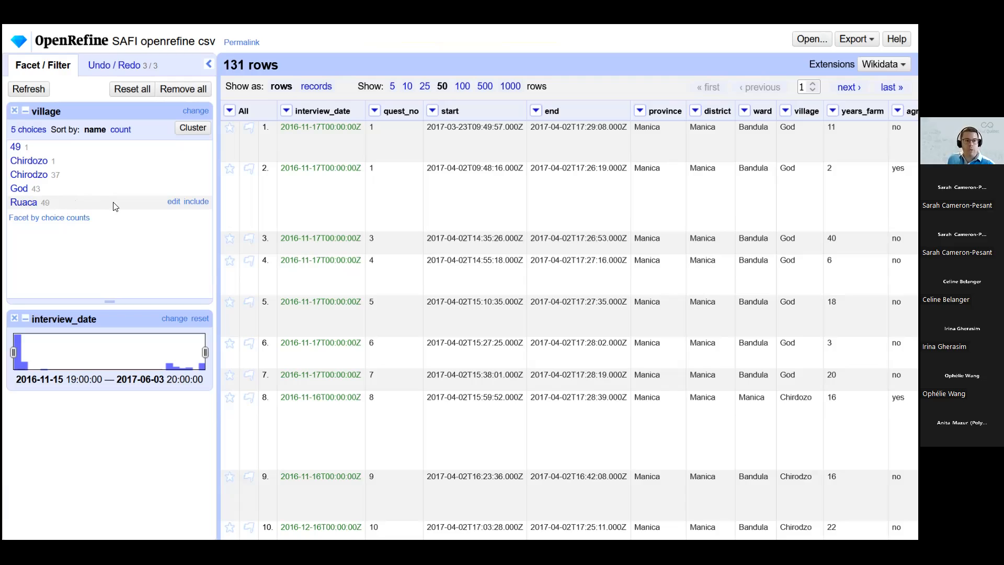
left_click(174, 204)
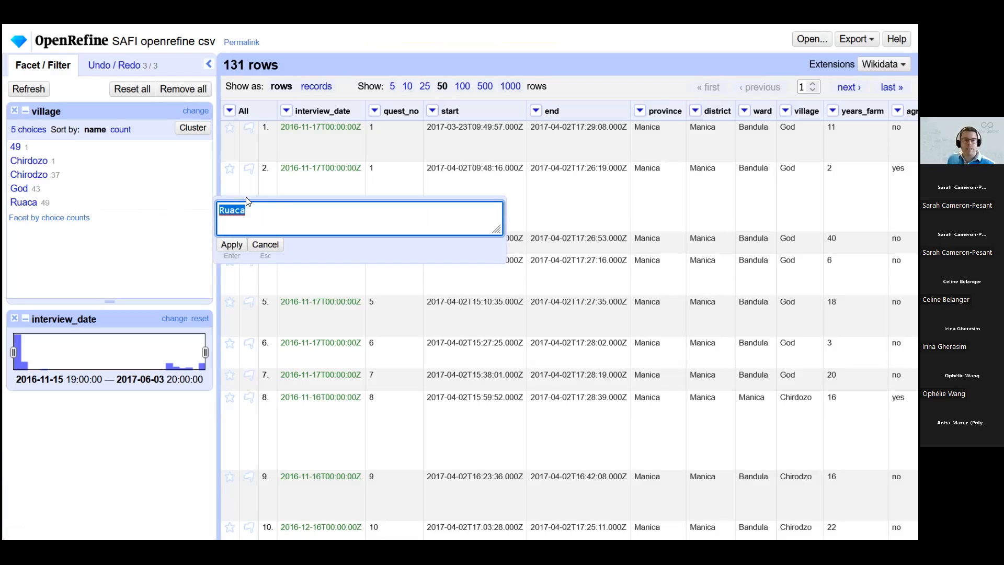
left_click(265, 245)
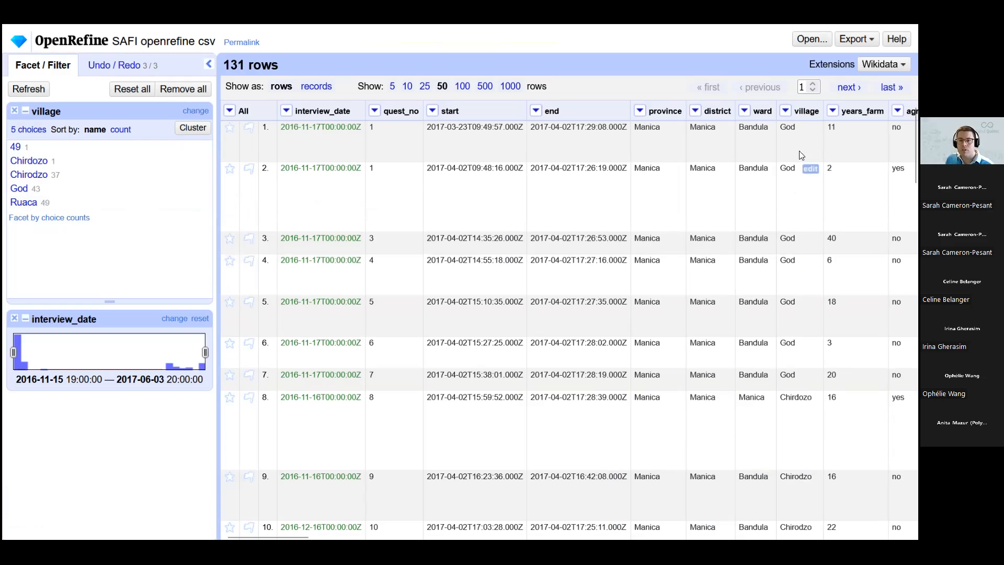
- Look through the village column of the displayed rows to examine the edited village names
scroll(798, 261, "down", 4)
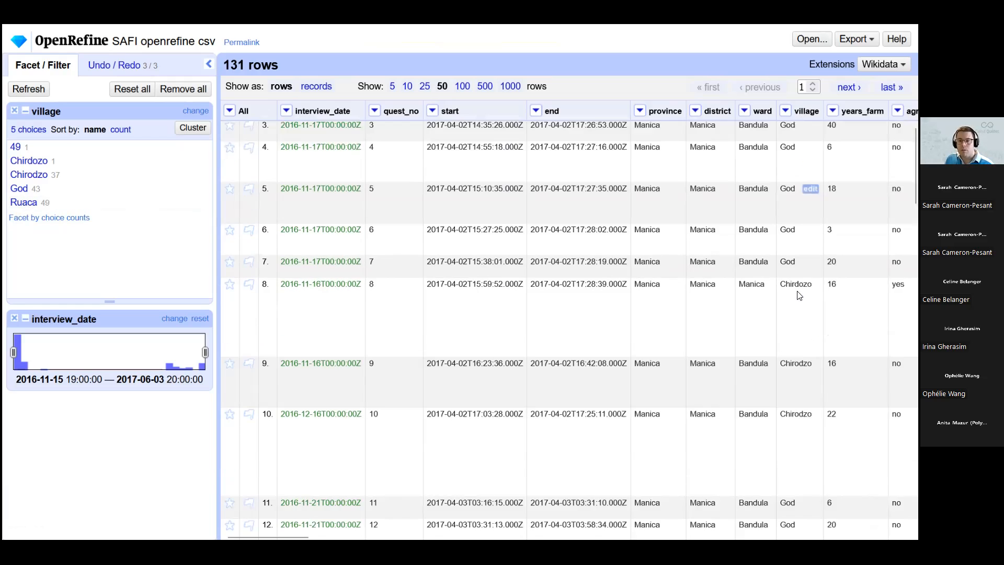
scroll(799, 295, "down", 15)
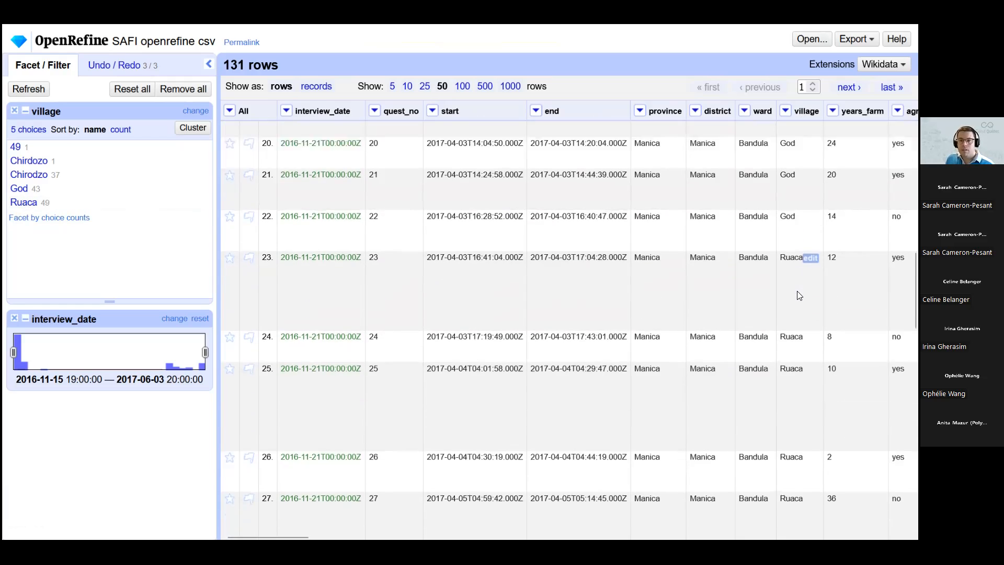
scroll(800, 175, "up", 1)
scroll(795, 285, "down", 3)
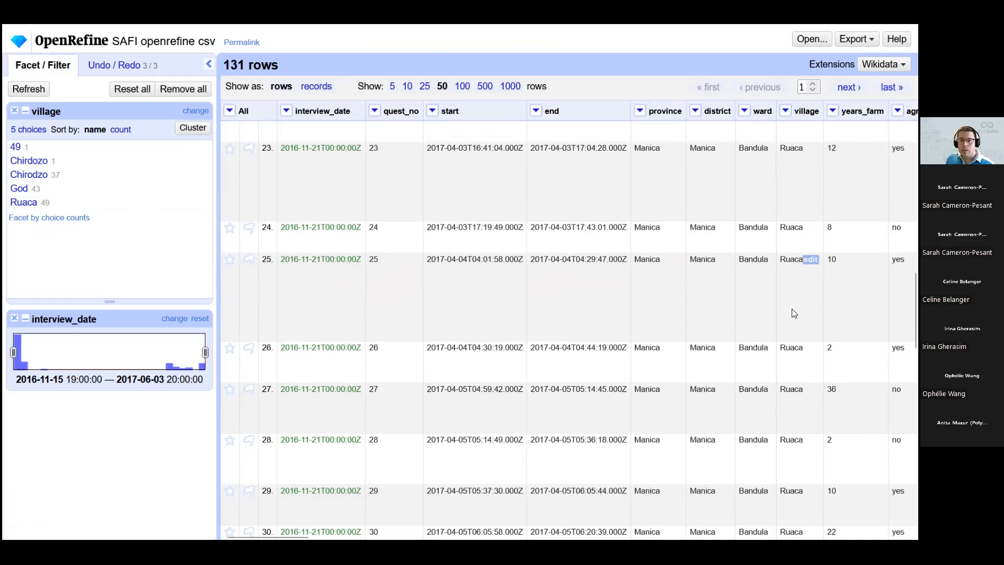
scroll(794, 313, "down", 8)
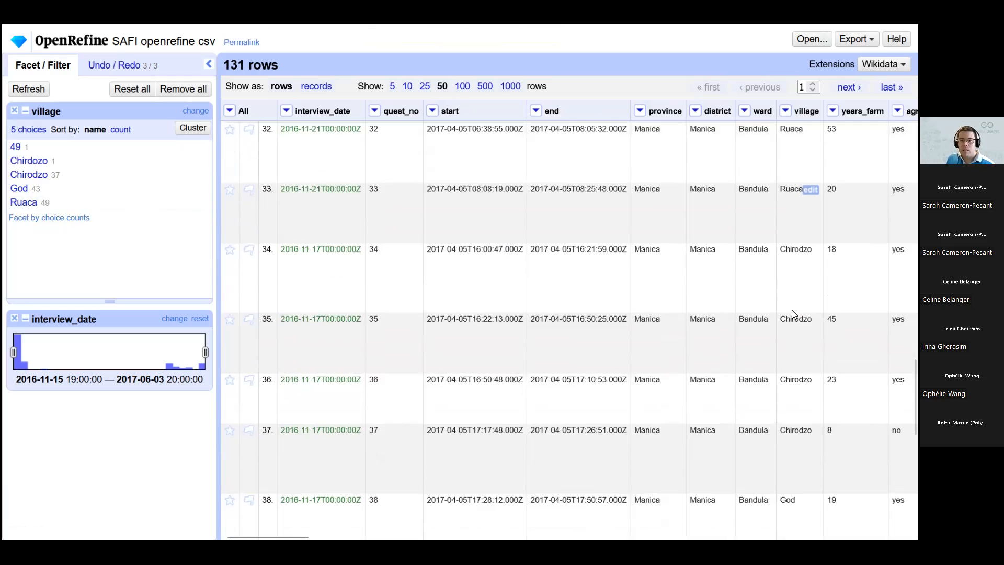
scroll(794, 314, "down", 8)
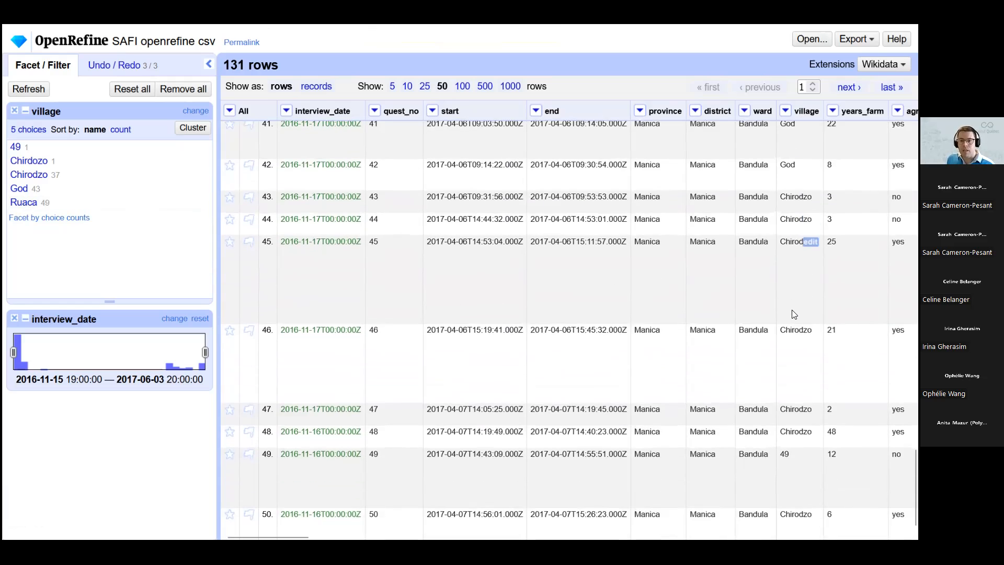
scroll(786, 448, "up", 20)
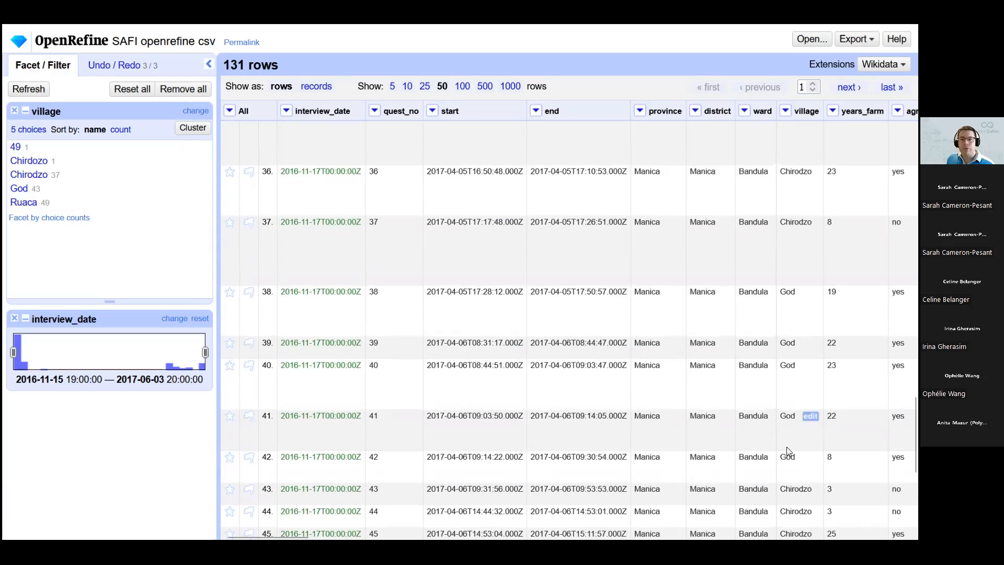
scroll(791, 451, "up", 3)
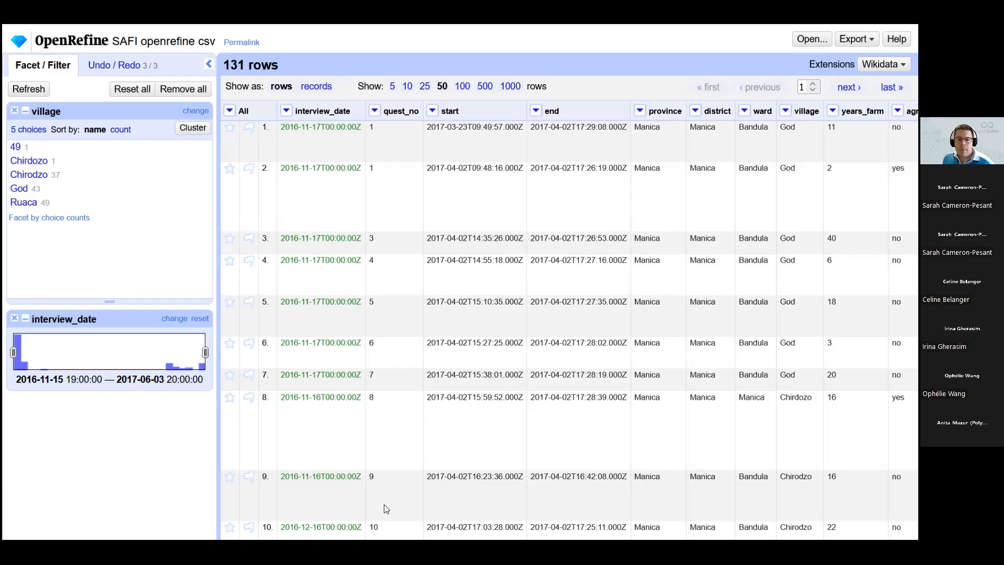
- Open a custom text transform for the cells of the items_owned column
scroll(567, 324, "right", 10)
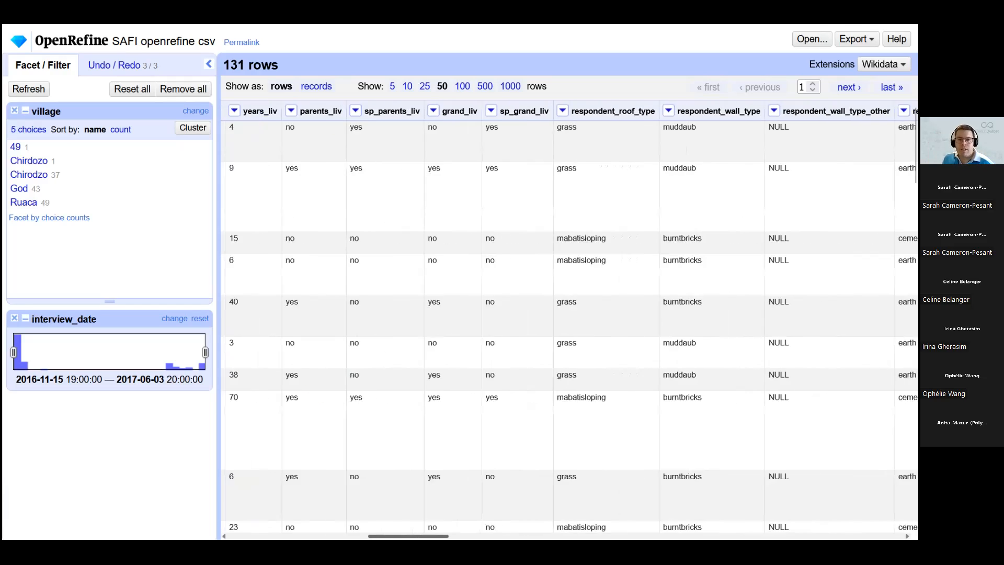
scroll(568, 324, "right", 15)
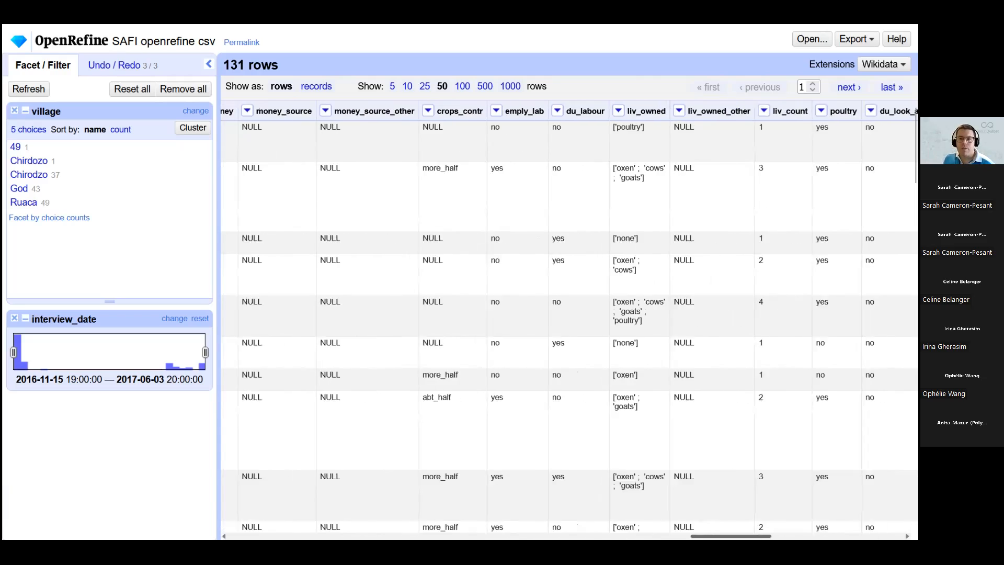
scroll(568, 324, "right", 5)
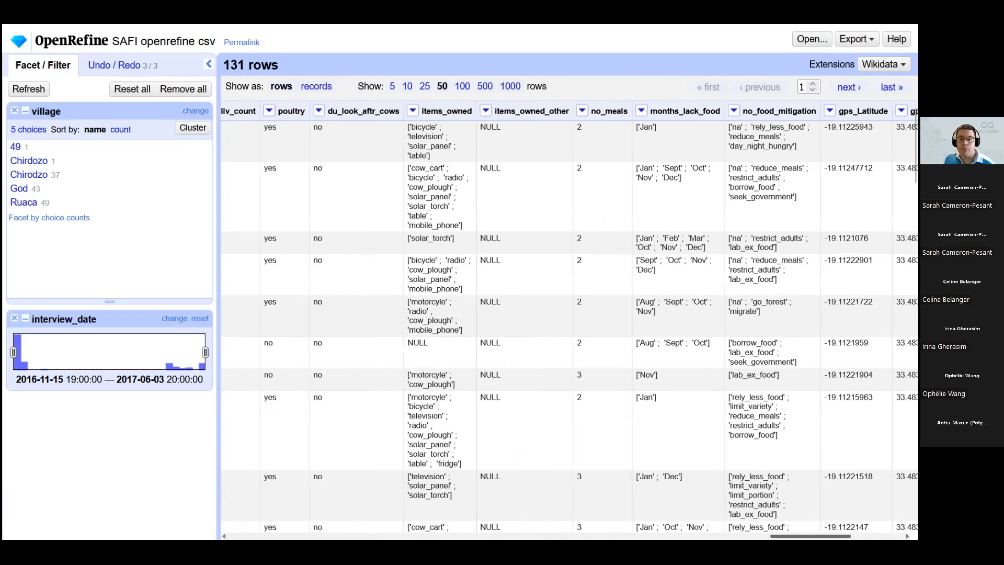
scroll(755, 168, "left", 2)
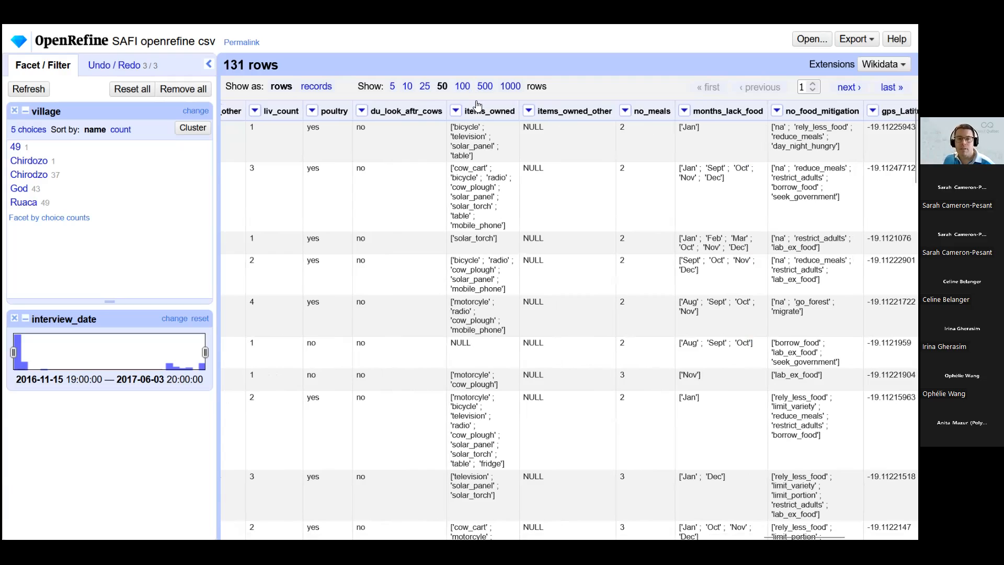
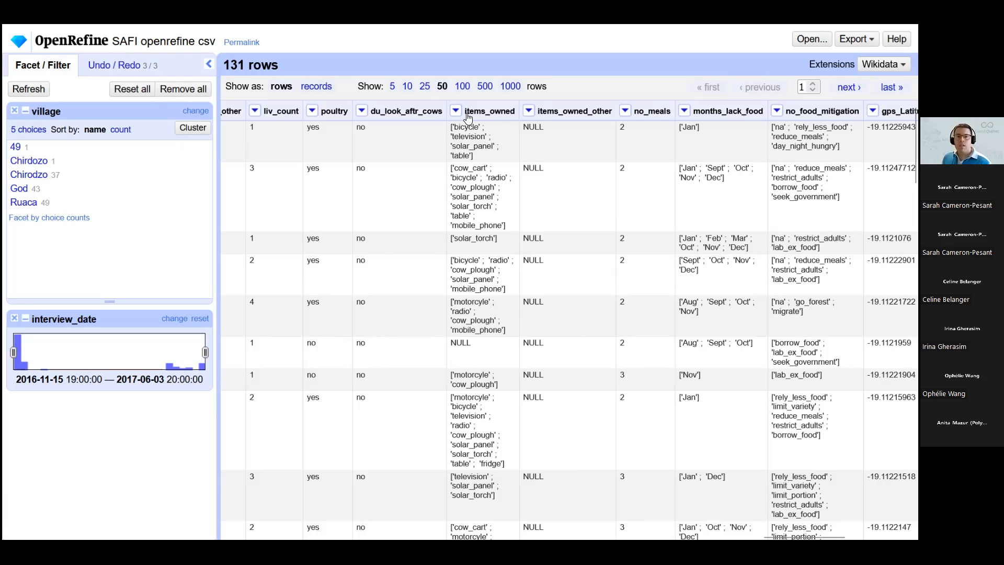
left_click(455, 111)
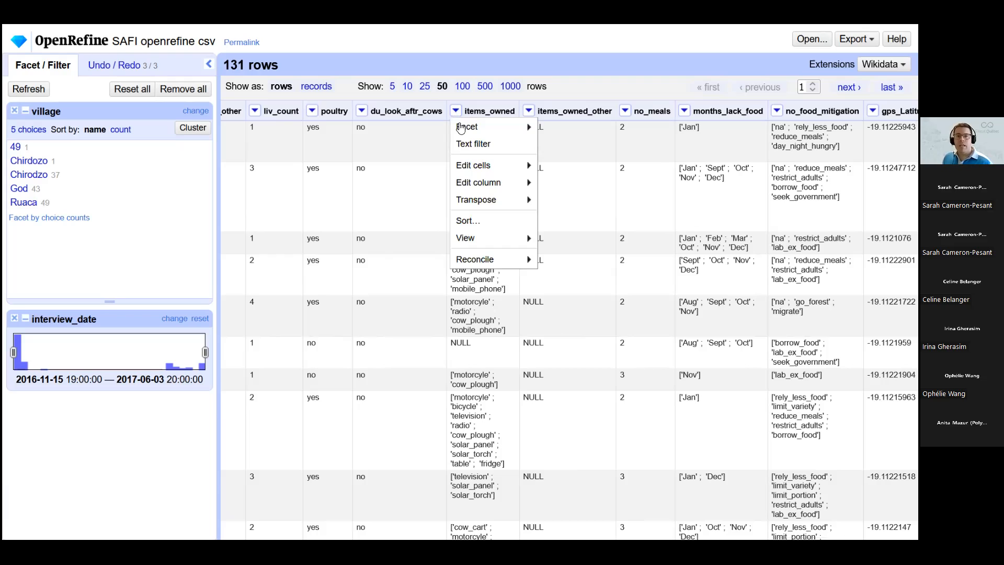
mouse_move(472, 171)
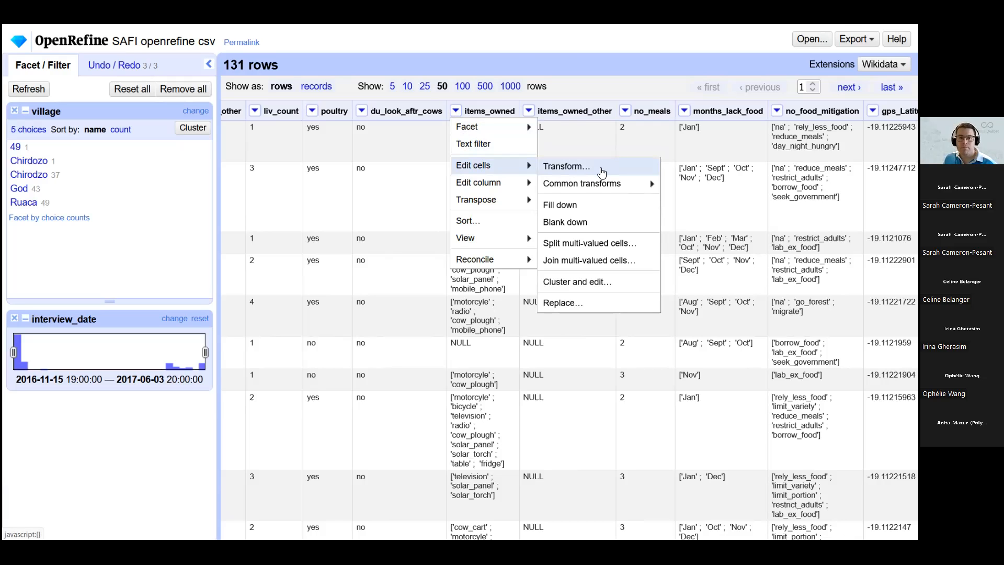
left_click(601, 172)
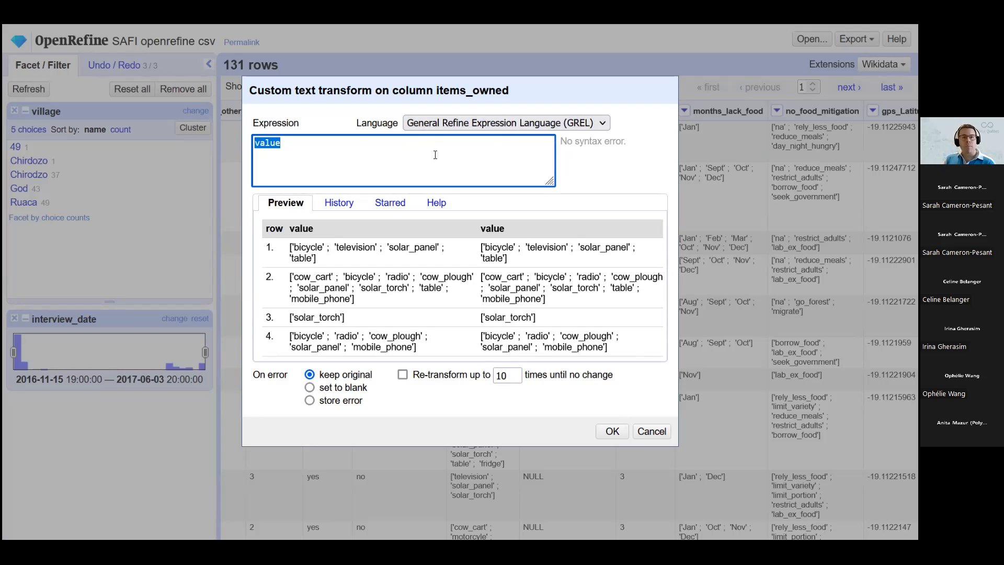
- Compare the default expression value with the original and resulting items_owned values in the preview's first row
left_click(294, 151)
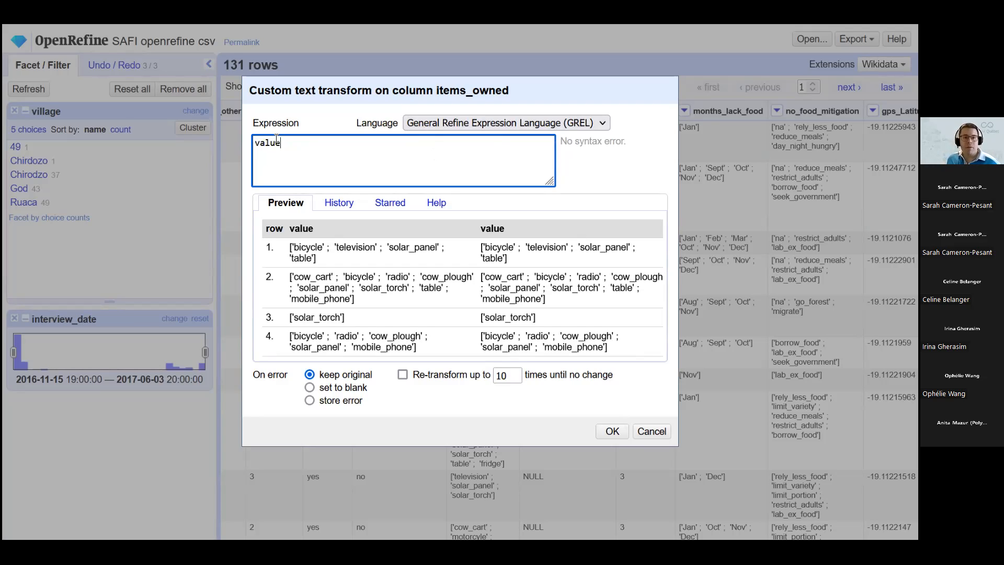
left_click_drag(283, 144, 252, 143)
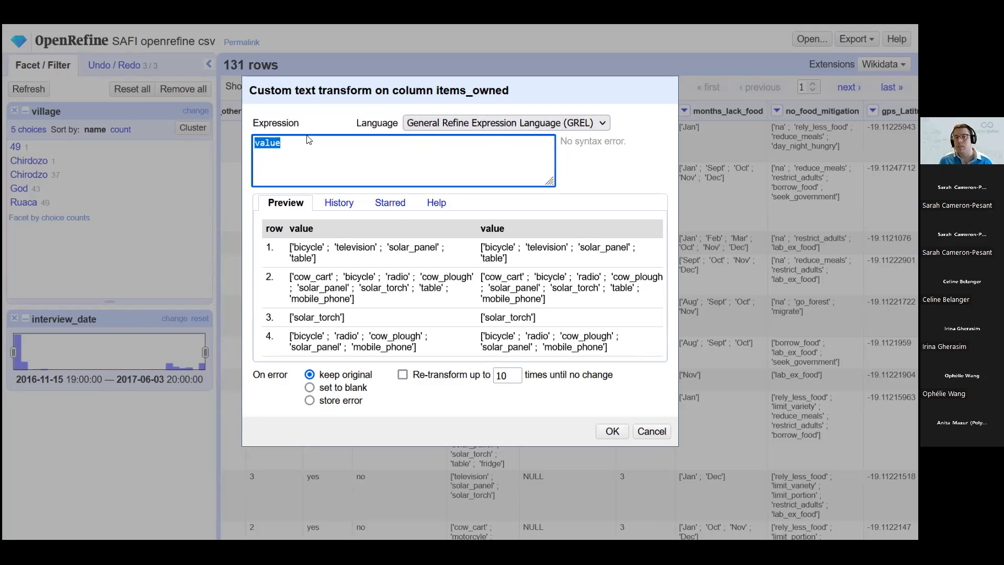
triple_click(395, 260)
triple_click(538, 260)
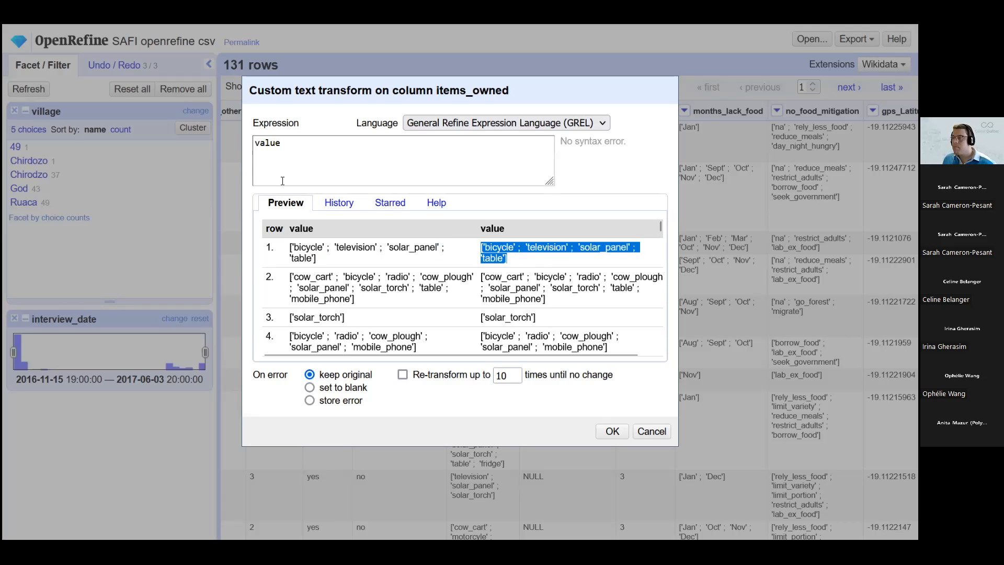
double_click(256, 143)
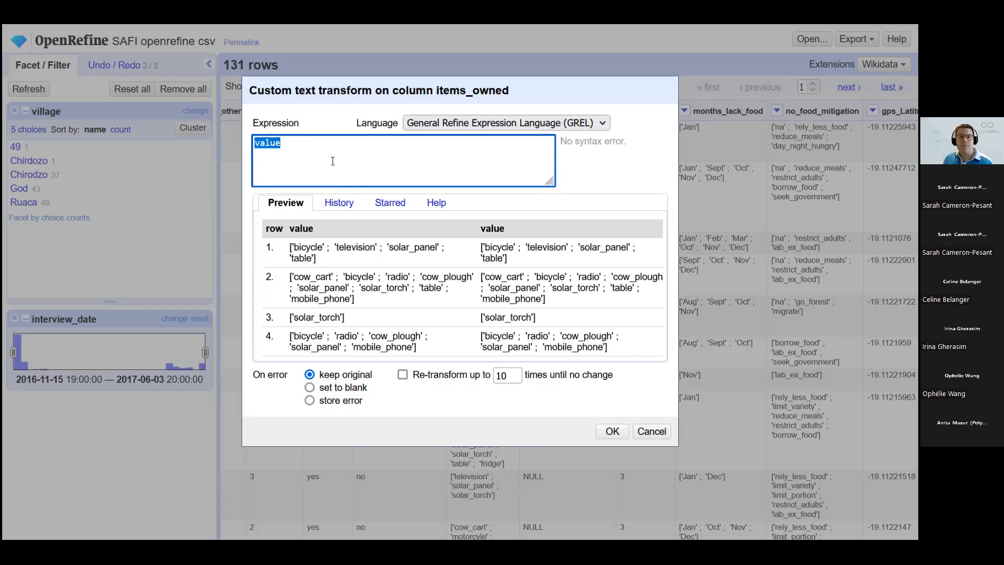
- Write the GREL expression value.replace("[","") to strip the opening square bracket from the items_owned values
left_click(290, 143)
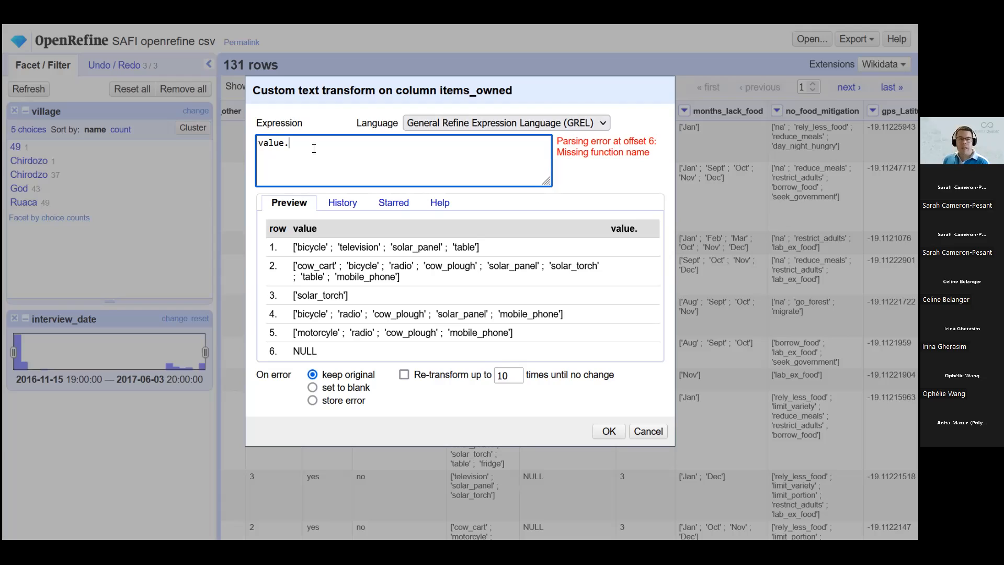
type("replace")
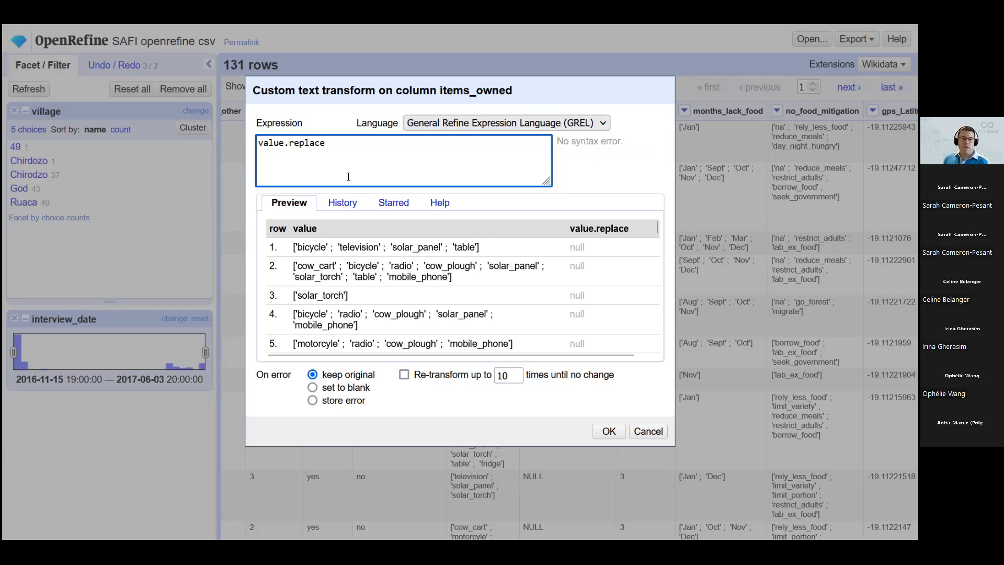
type("()")
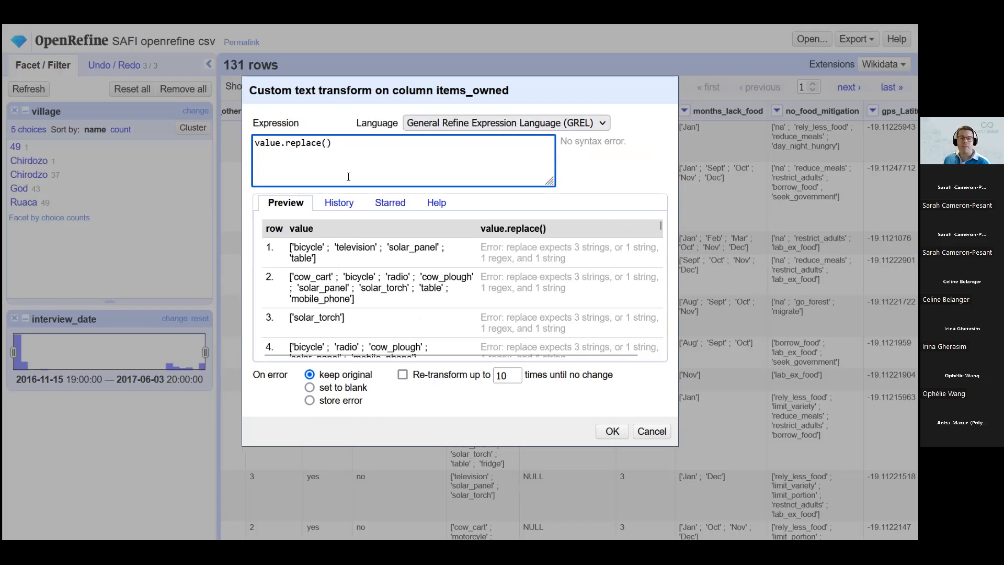
key("Left")
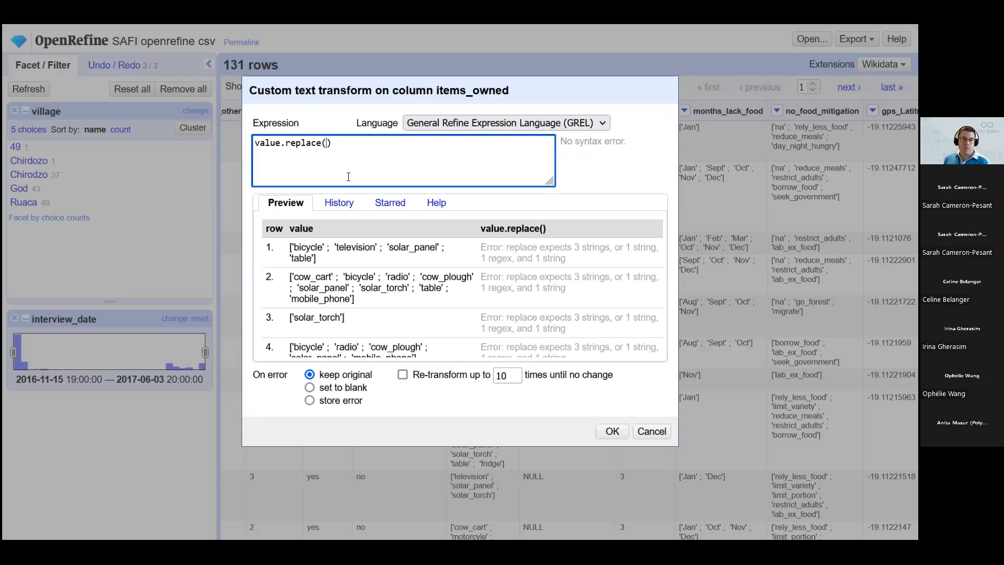
type("\"\"")
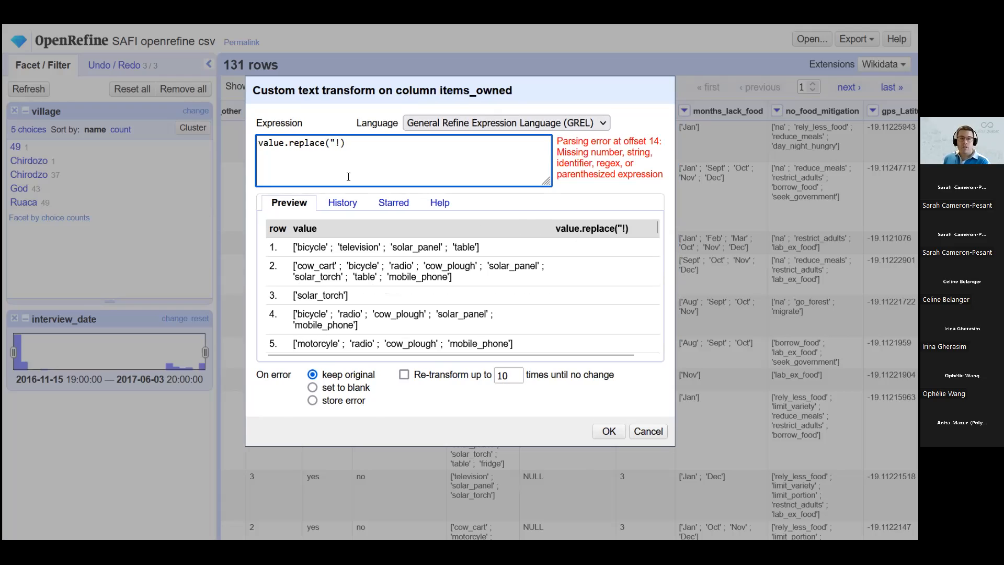
type("[")
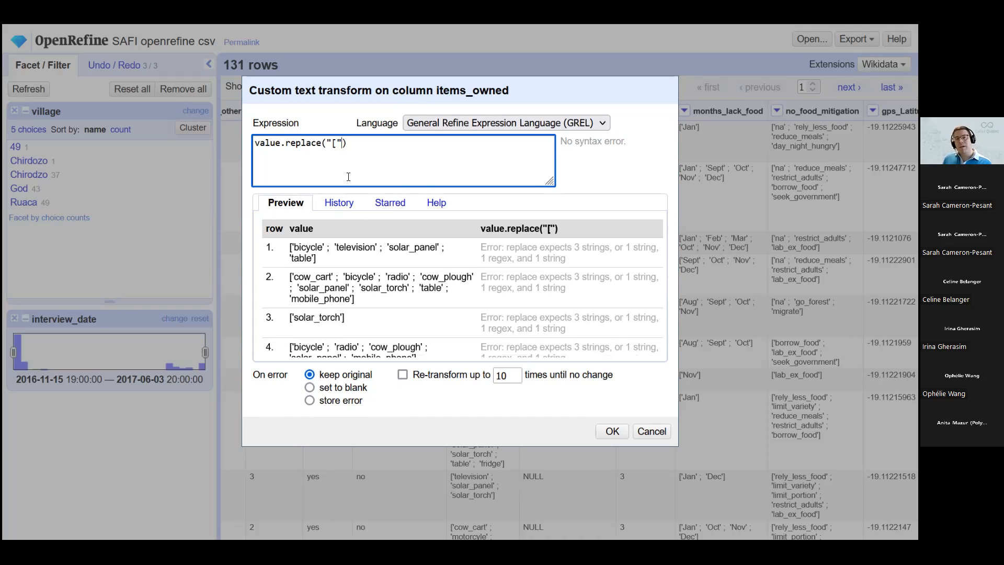
type(",")
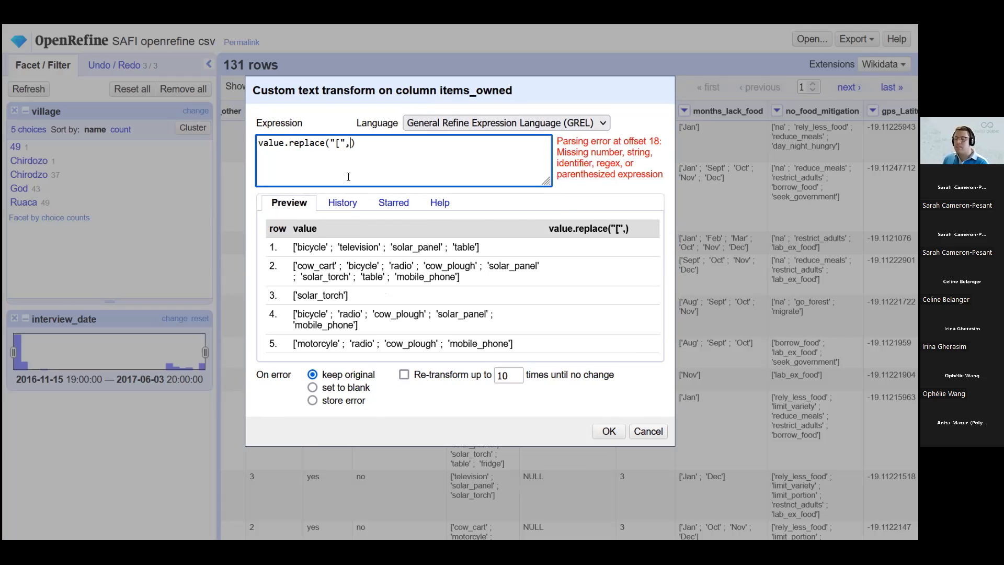
type("\"\"")
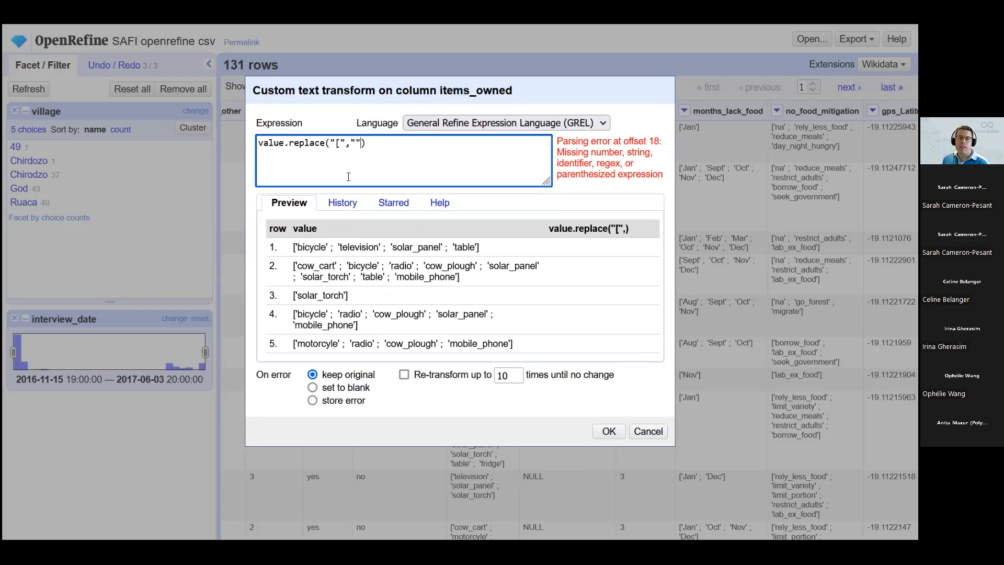
- Review the expression's empty replacement string and compare the first row's original and transformed values in the preview
key("shift+Left")
key("shift+Left")
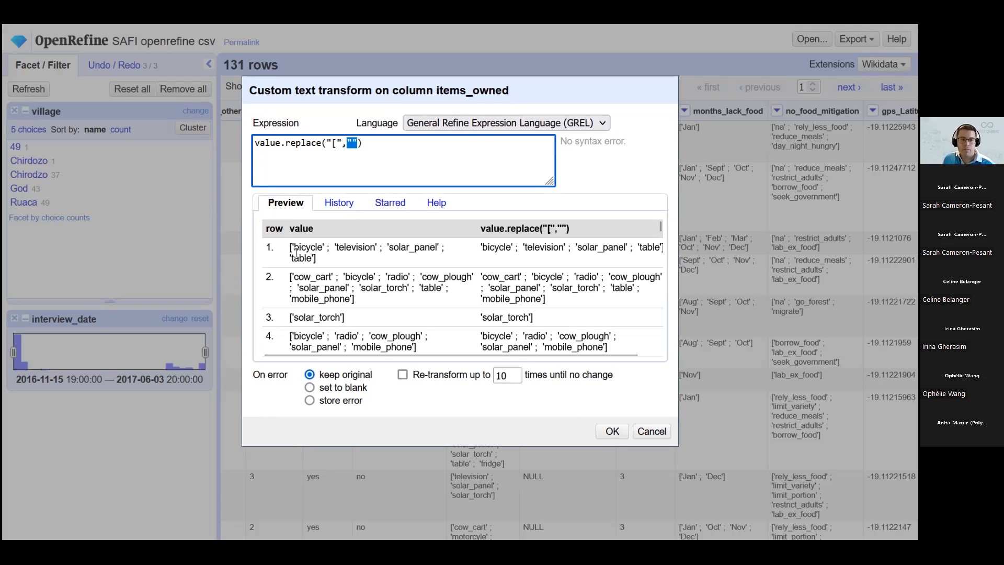
left_click_drag(289, 247, 544, 256)
left_click(542, 257)
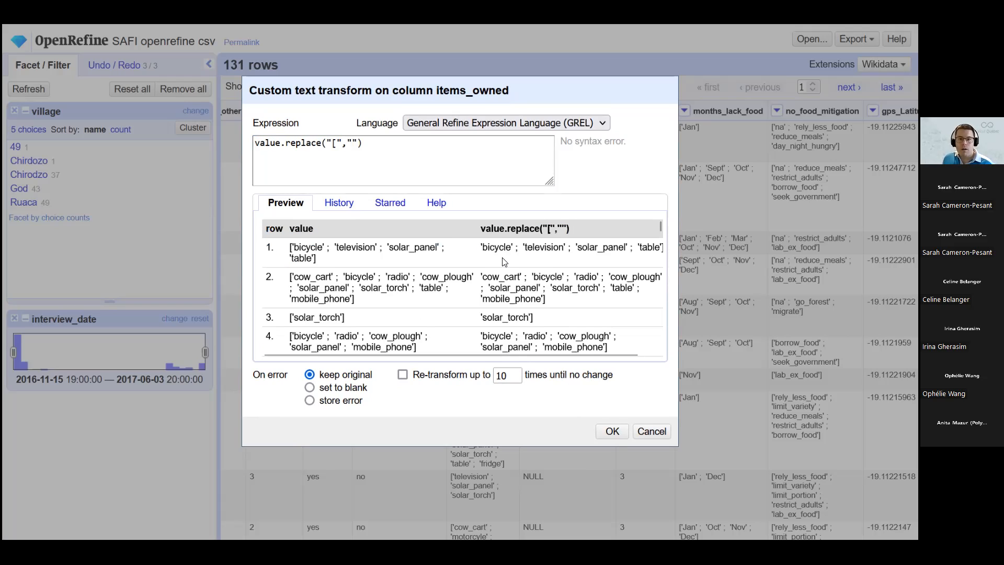
left_click(394, 142)
key("ctrl+a")
left_click(395, 147)
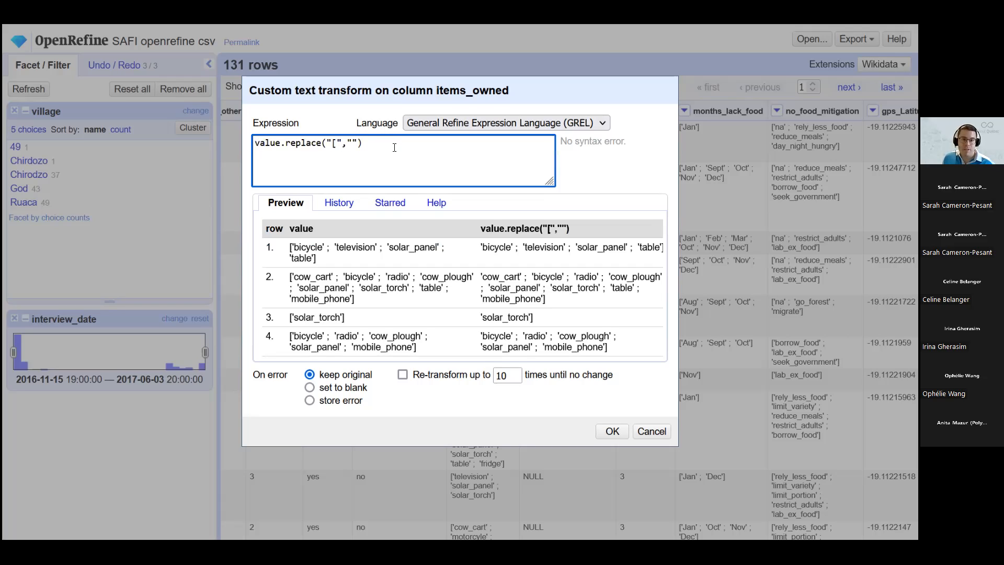
- Examine each part of the replace expression against the original and transformed items_owned values in the preview's first row
double_click(278, 143)
left_click_drag(290, 246, 415, 262)
left_click(284, 136)
left_click_drag(286, 142, 363, 143)
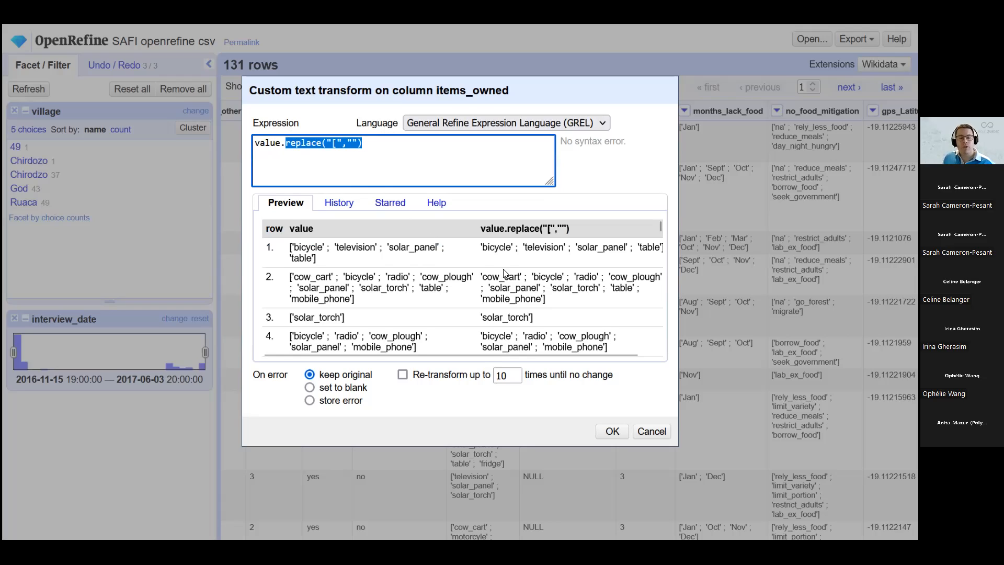
left_click(379, 148)
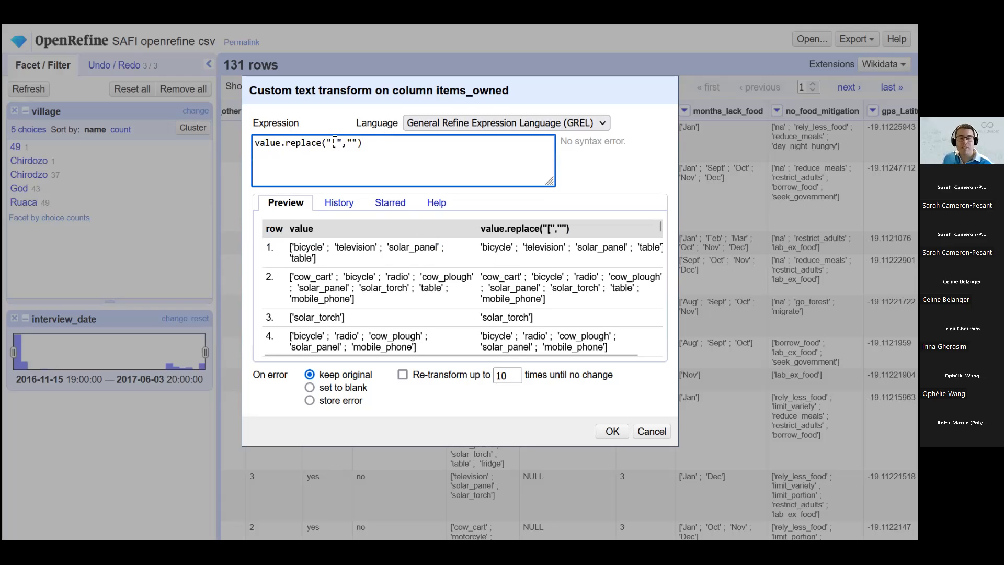
left_click_drag(347, 143, 382, 143)
left_click_drag(480, 246, 547, 256)
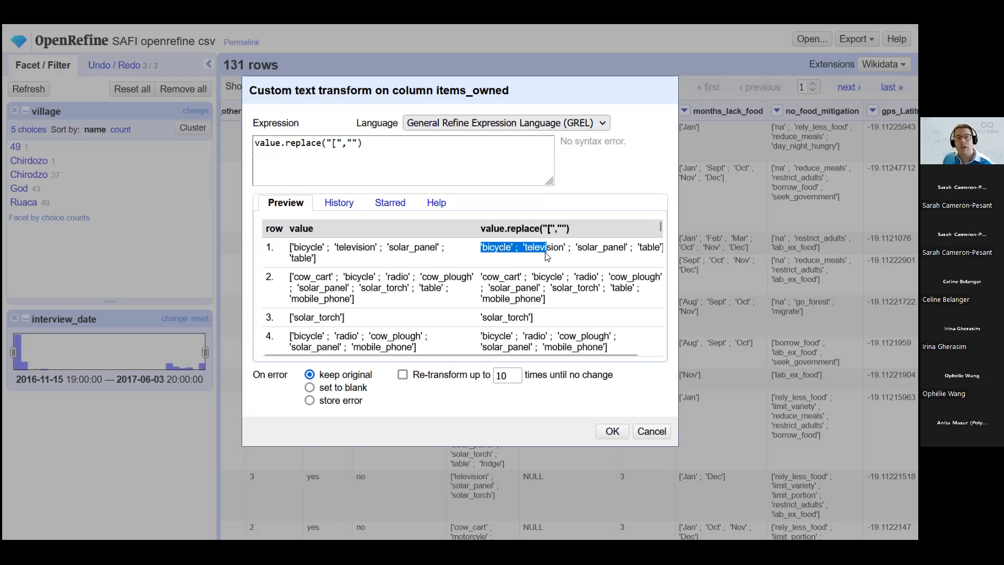
left_click(382, 147)
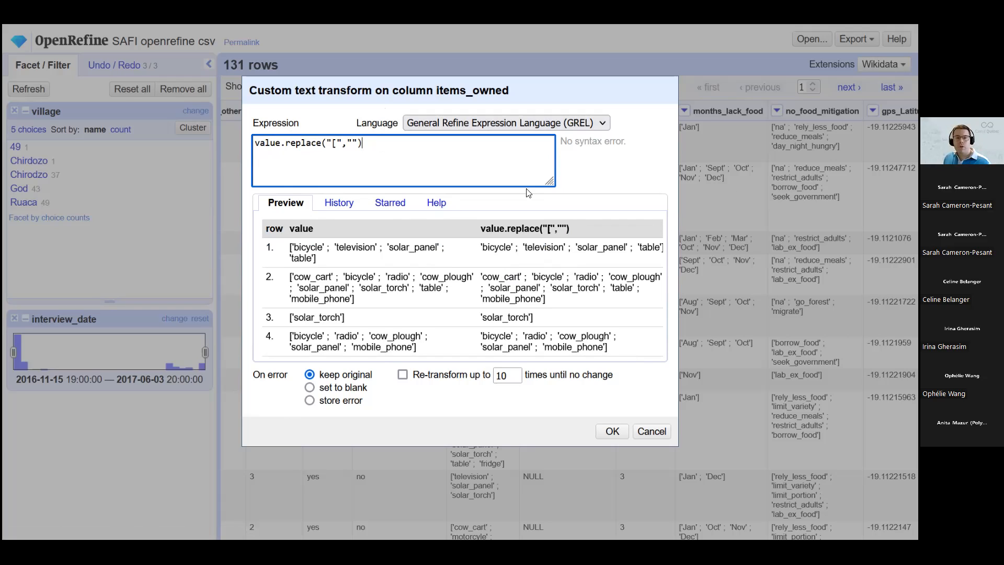
- Check the transformed first-row value and apply the opening square bracket removal to the items_owned column
left_click_drag(483, 248, 621, 247)
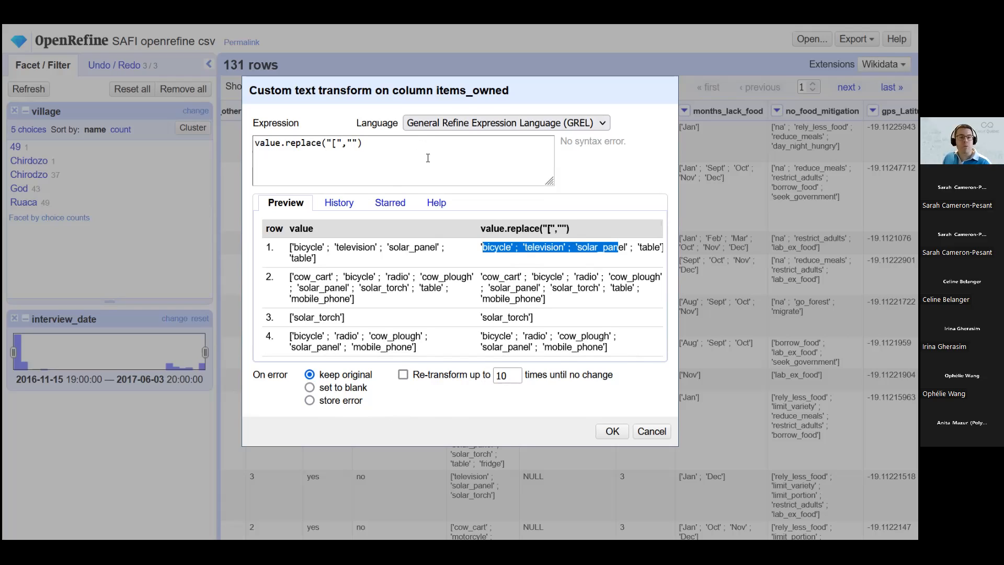
left_click(573, 403)
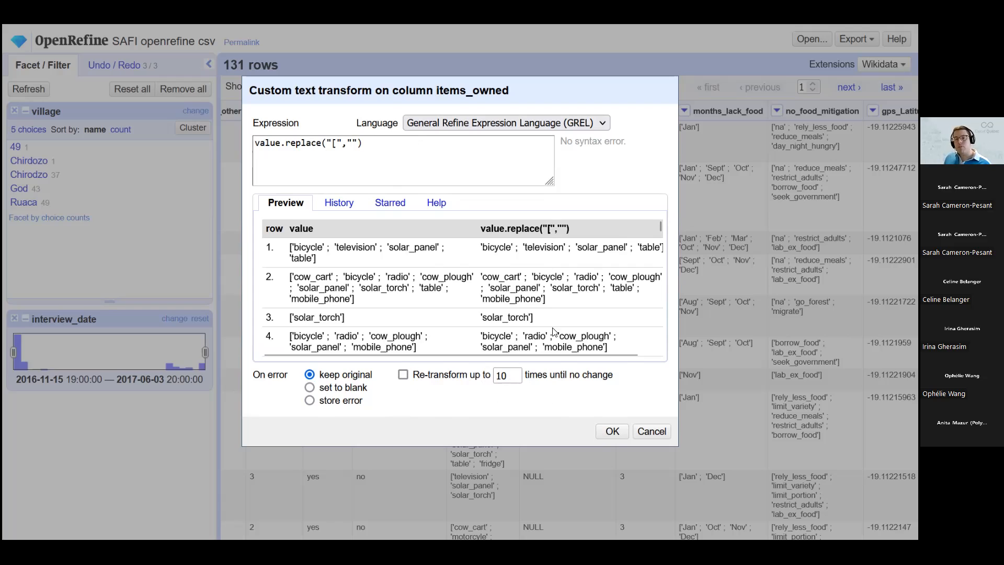
left_click(612, 432)
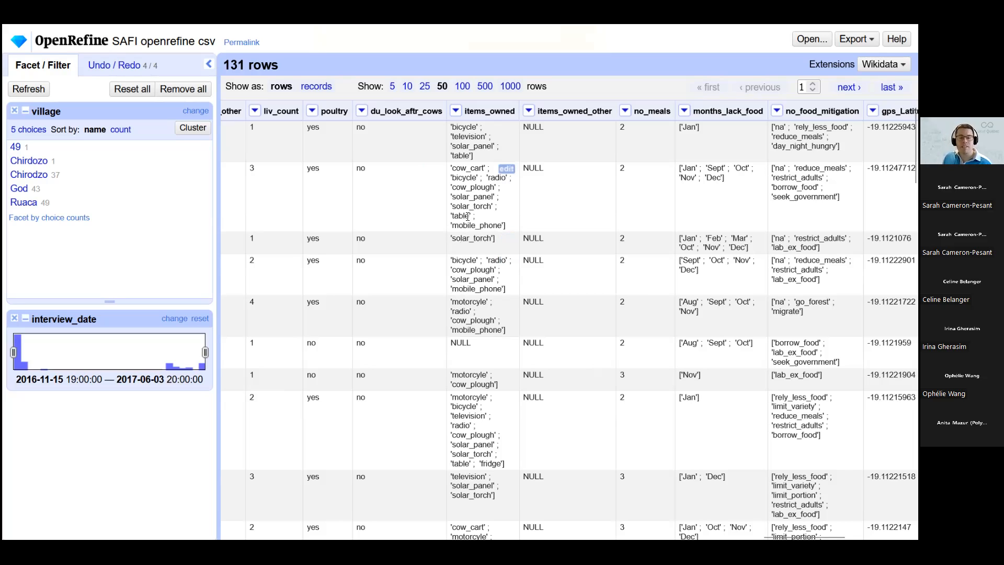
- Start another custom text transform on items_owned with the GREL expression value.replace("]","") to strip the closing square bracket
left_click(456, 112)
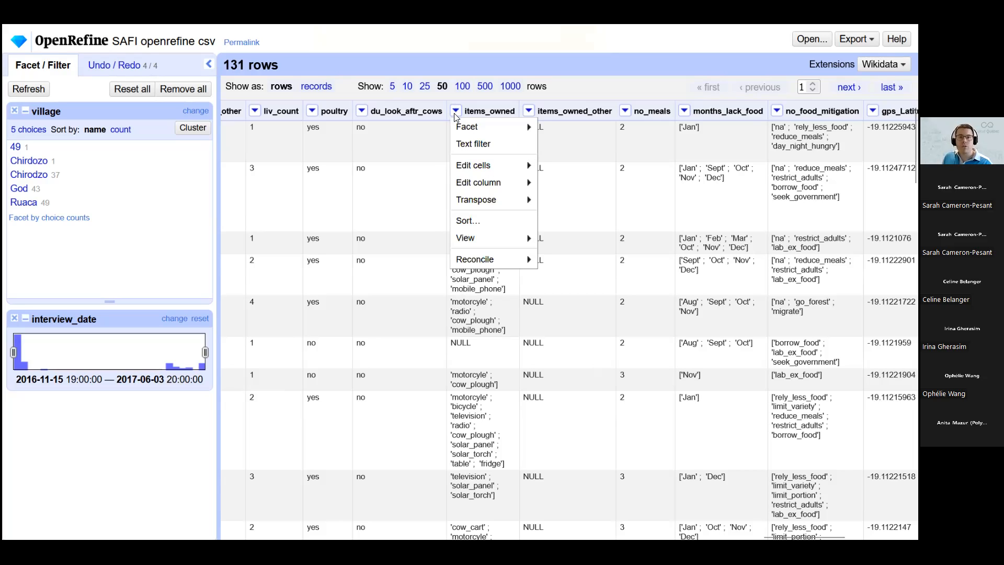
mouse_move(473, 168)
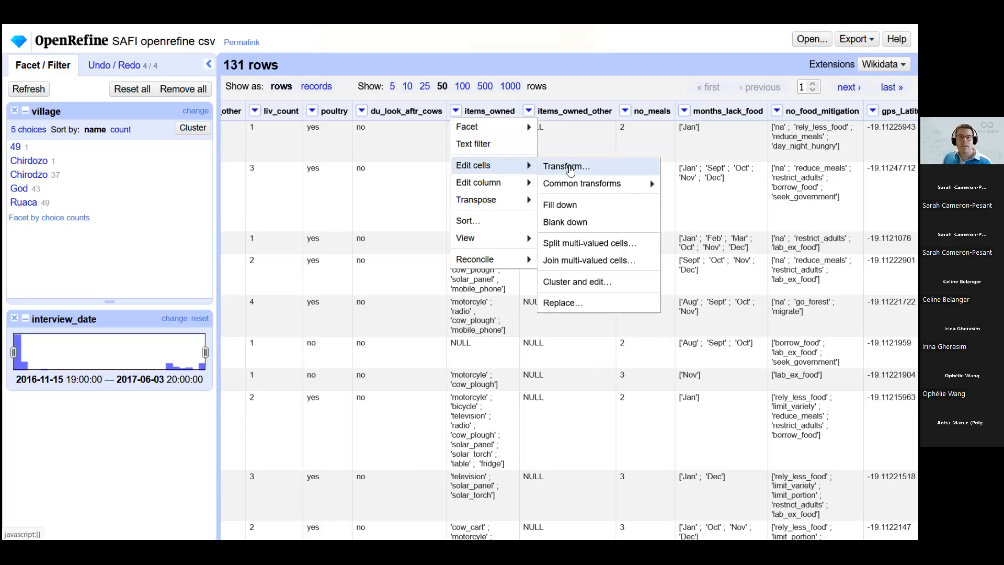
left_click(570, 170)
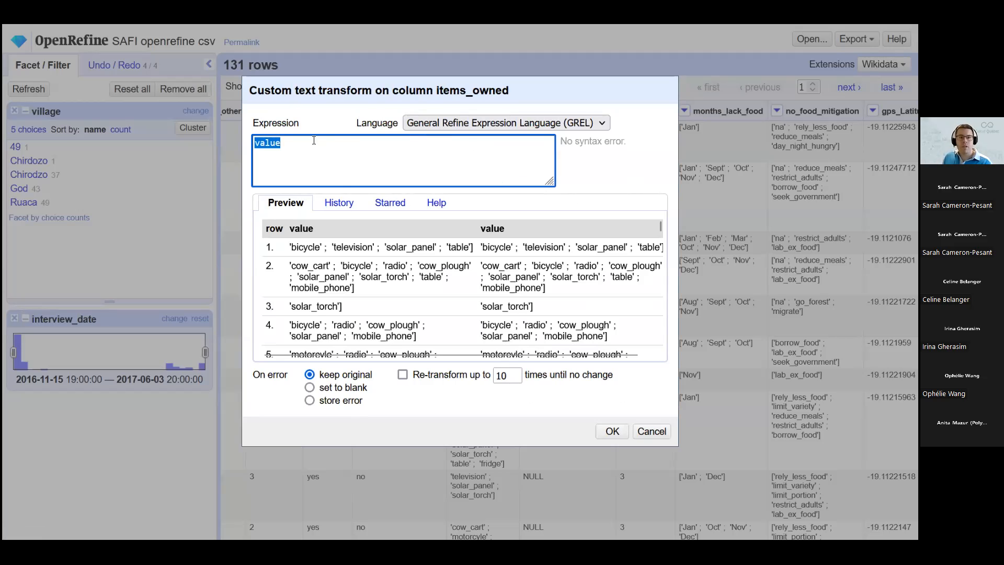
left_click(333, 147)
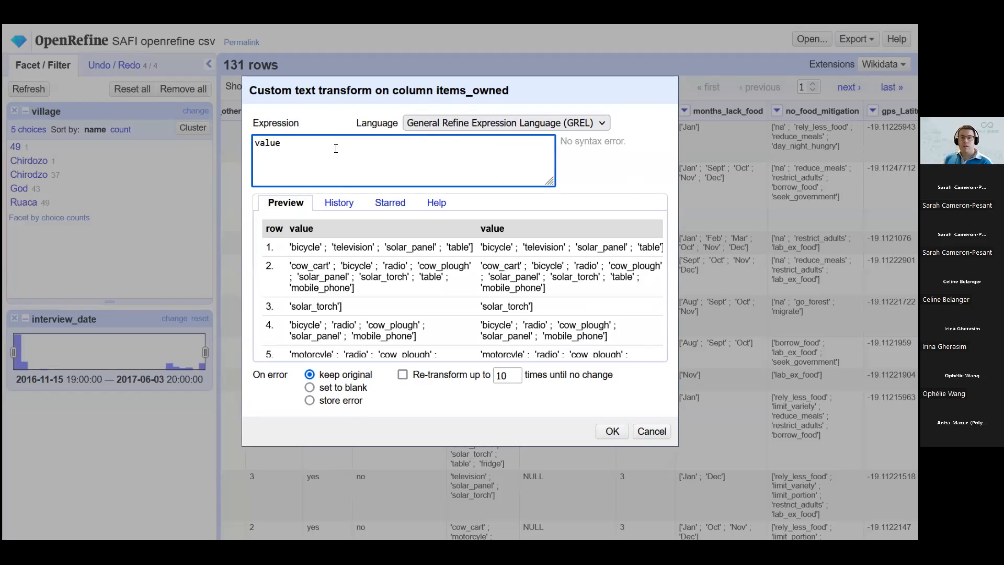
type(".replace(")
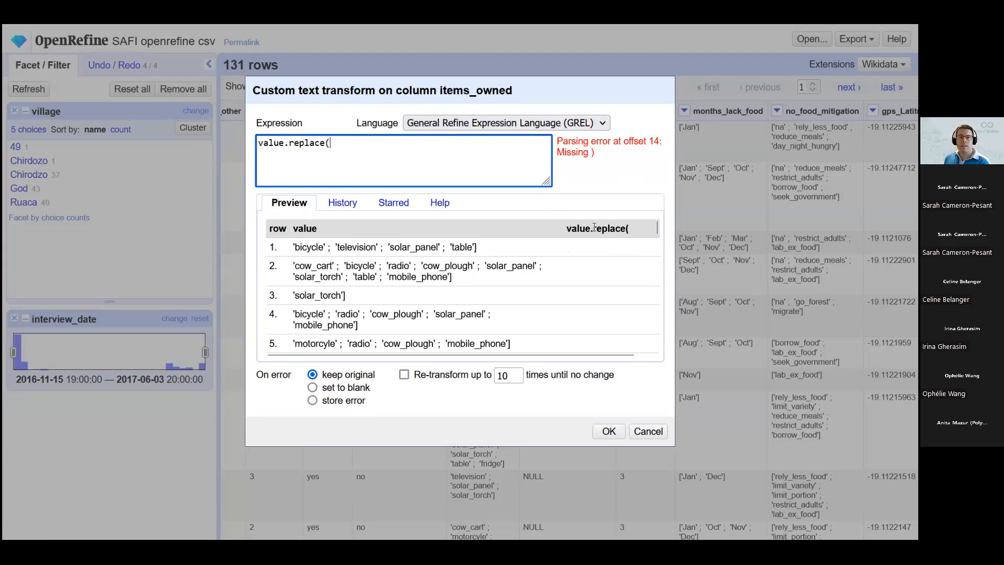
type("\"\"")
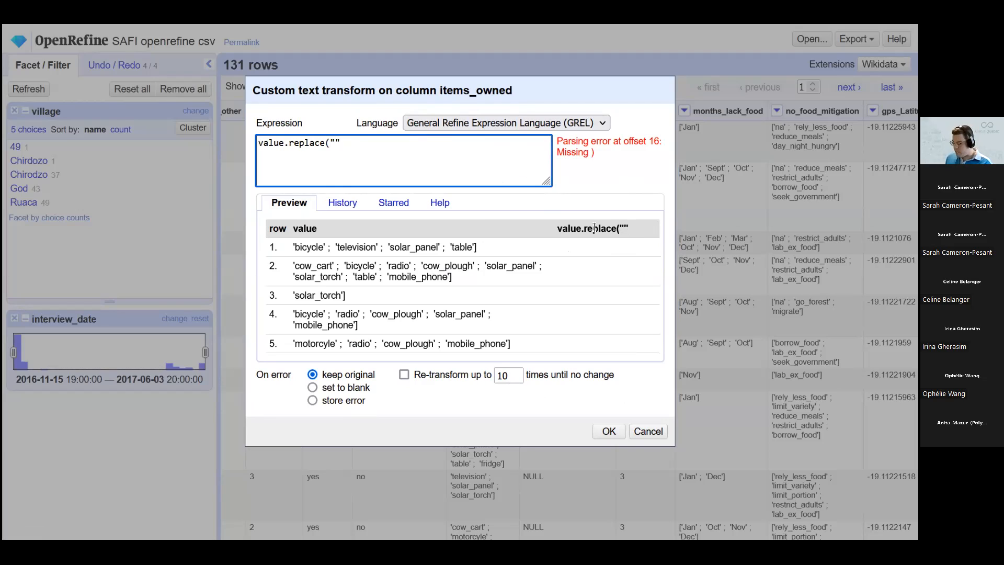
type("]")
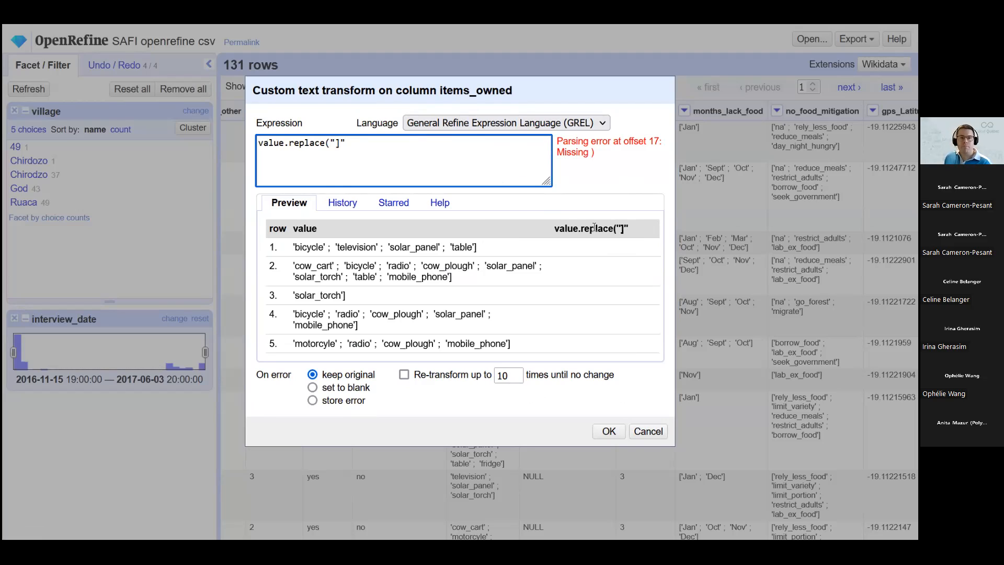
type(",\"")
type(")")
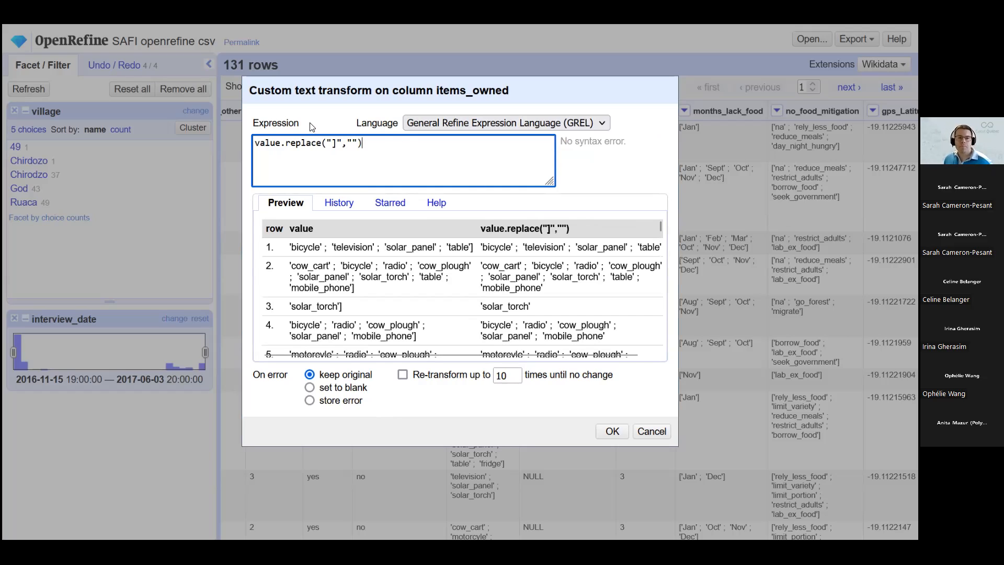
- Check the ends of the transformed values in the preview and apply the closing square bracket removal to items_owned
left_click_drag(326, 143, 358, 143)
left_click(423, 189)
left_click_drag(673, 250, 546, 290)
double_click(490, 314)
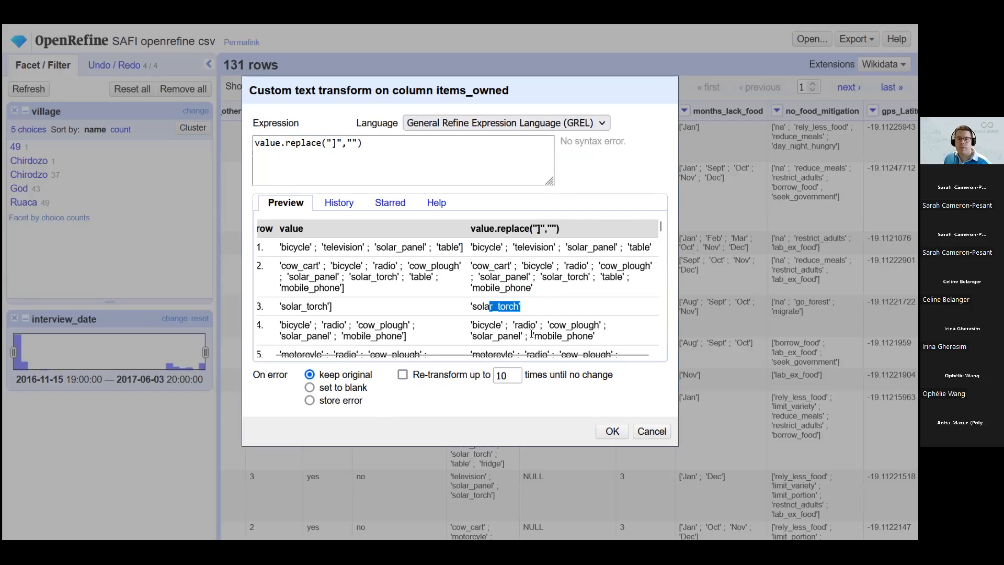
left_click_drag(542, 336, 615, 339)
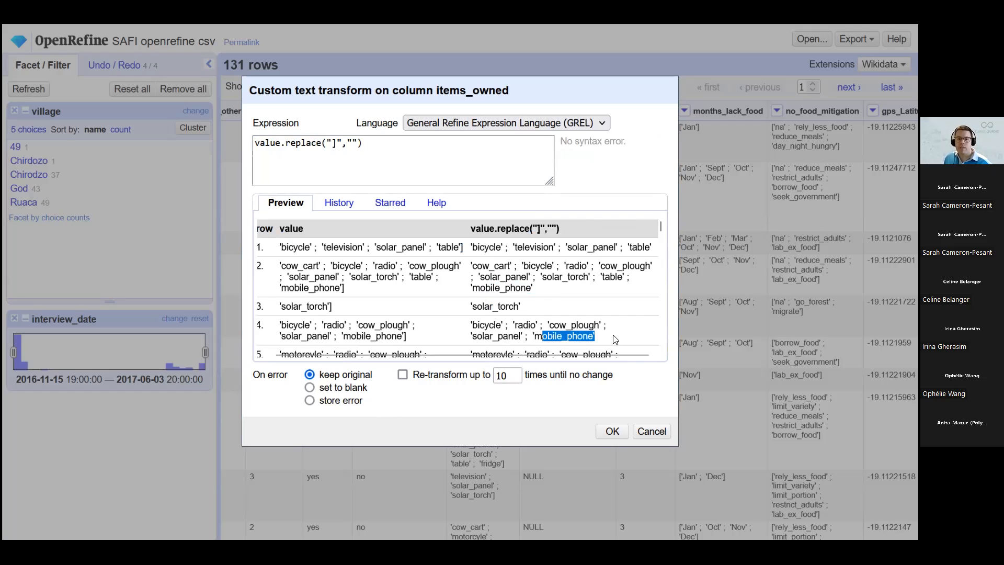
left_click(612, 433)
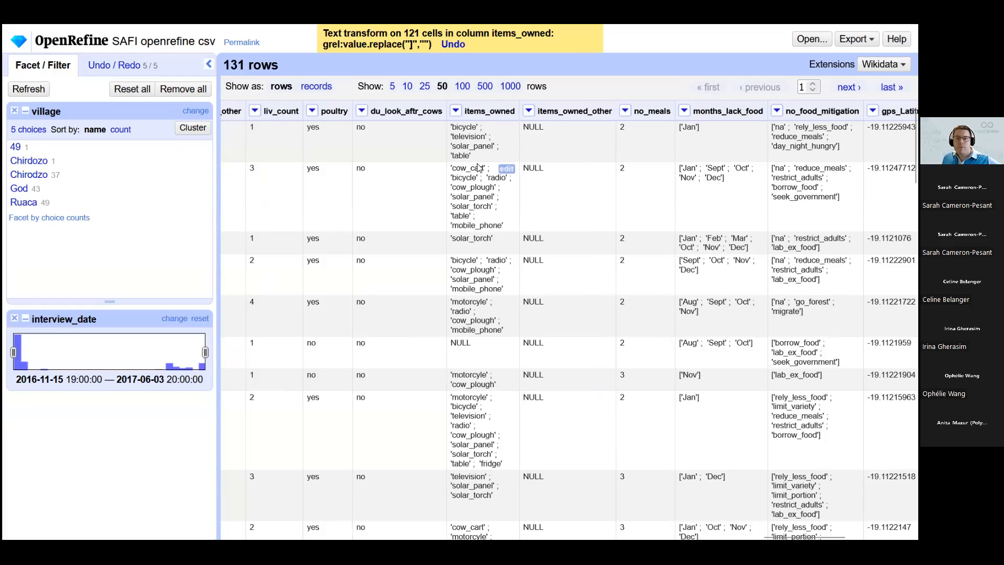
- Remove the single quotes from the items_owned cells by applying a custom text transform with value.replace("'", "")
left_click(455, 111)
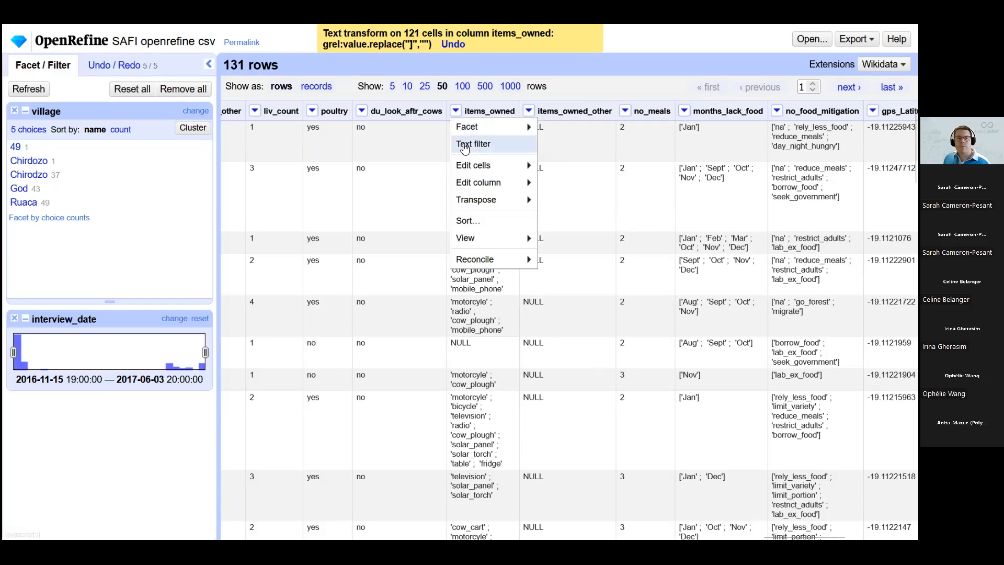
mouse_move(469, 173)
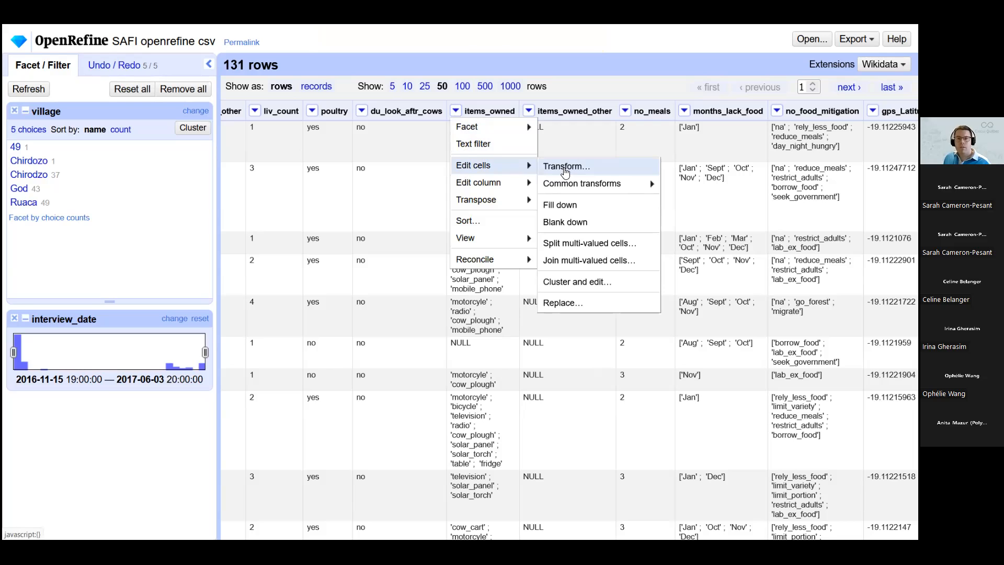
left_click(565, 166)
left_click(424, 142)
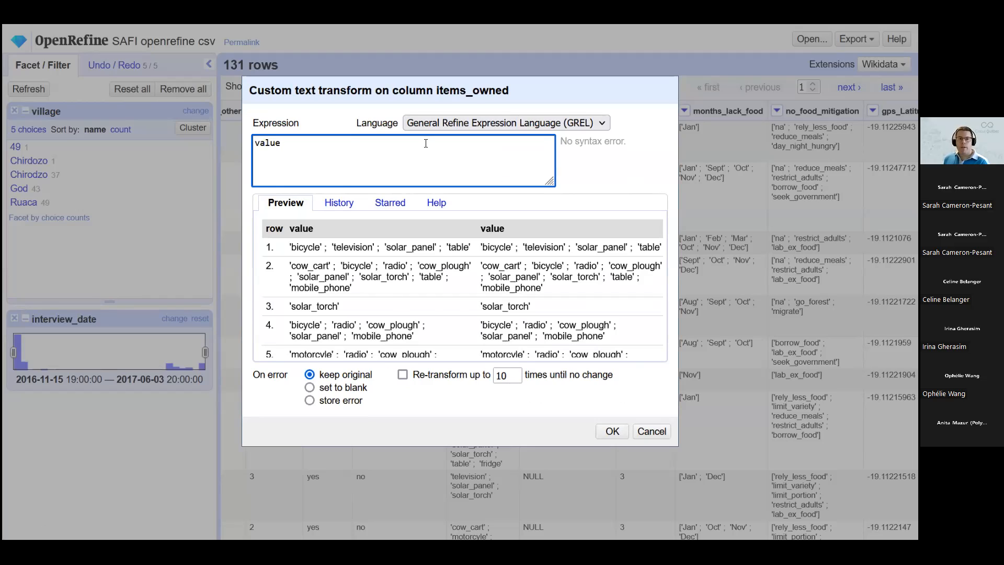
type(".replace(")
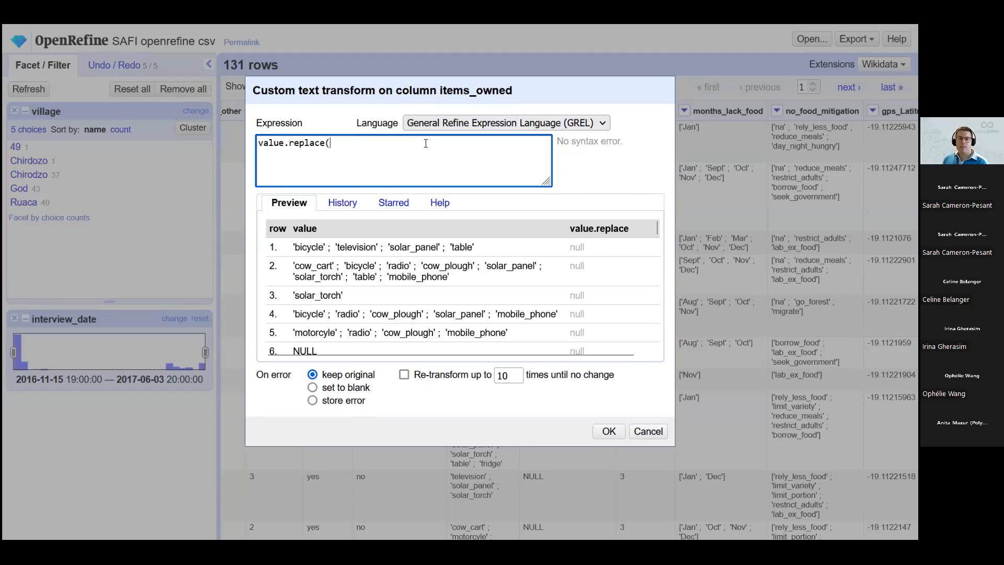
type("\"")
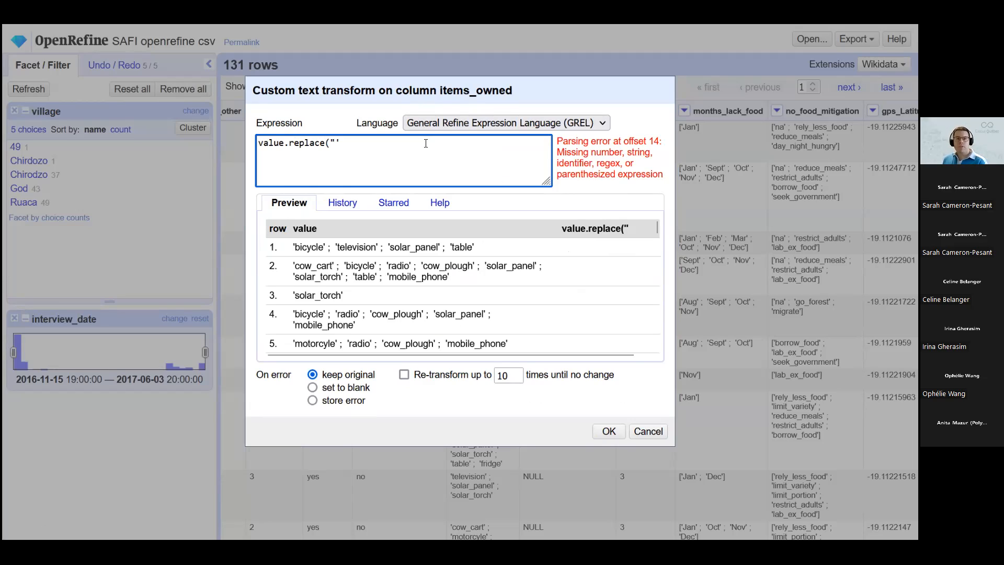
type("'\", \"\"")
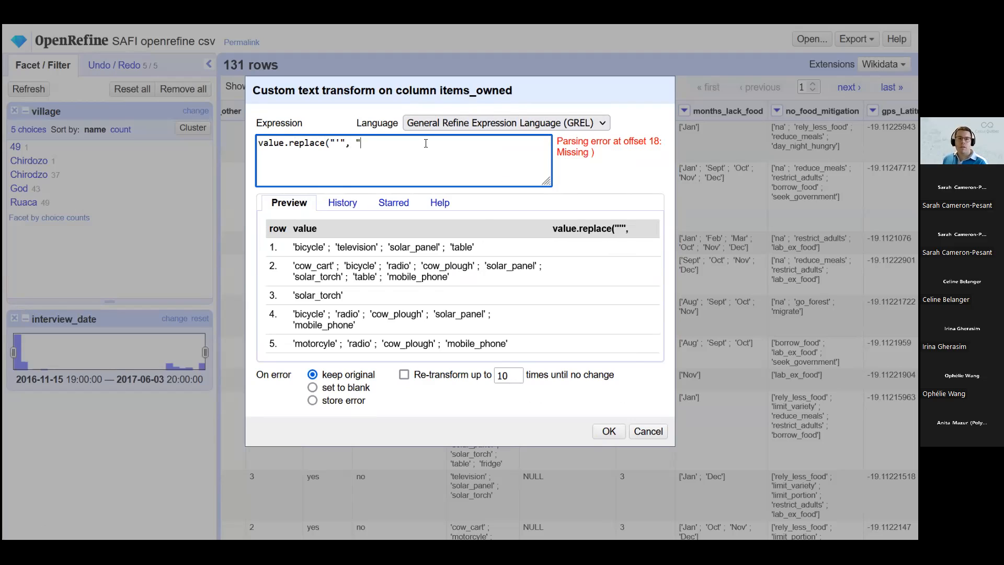
type(")")
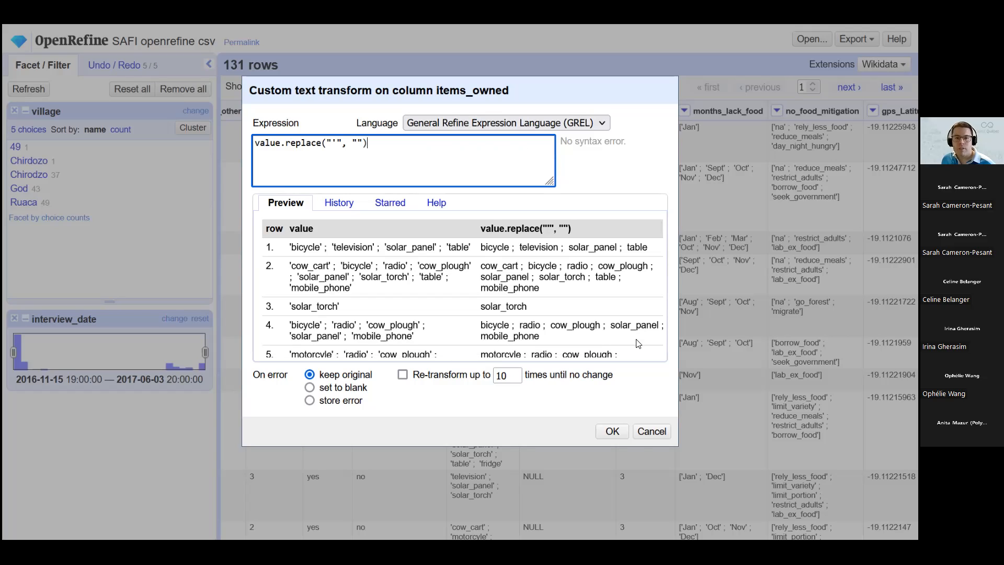
left_click(613, 432)
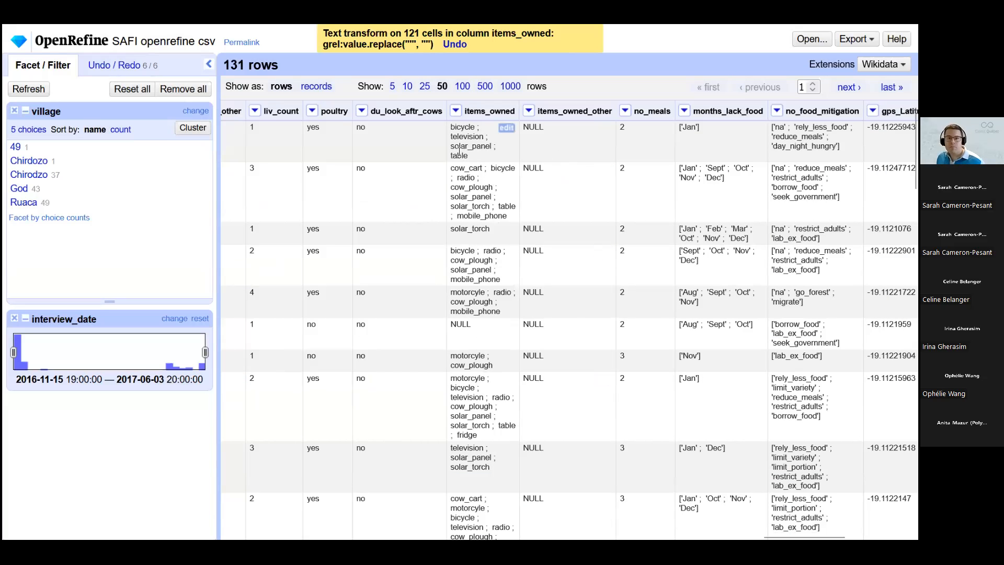
- Open another custom text transform on items_owned and examine the spaces around the semicolons in the preview's first row
left_click(455, 110)
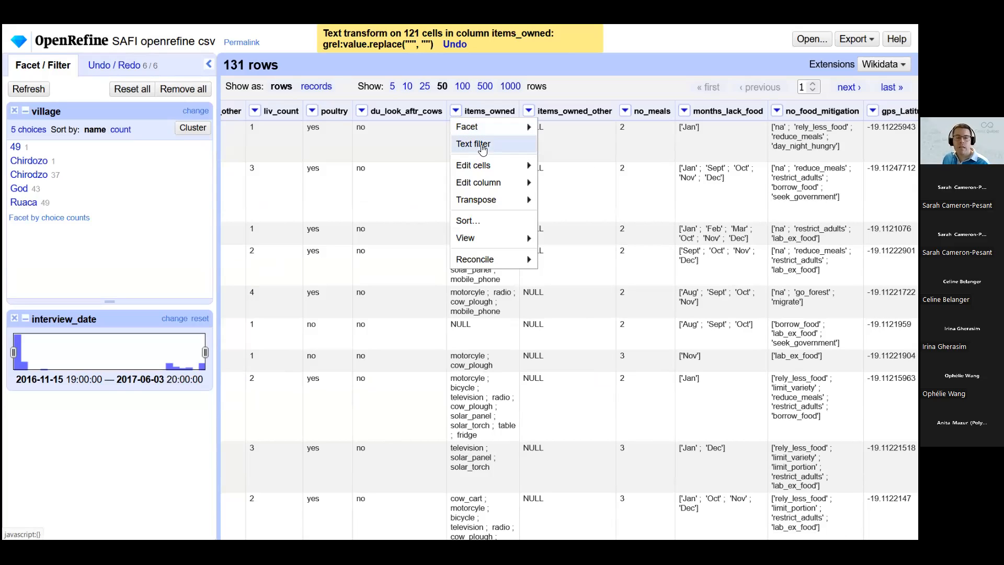
mouse_move(474, 171)
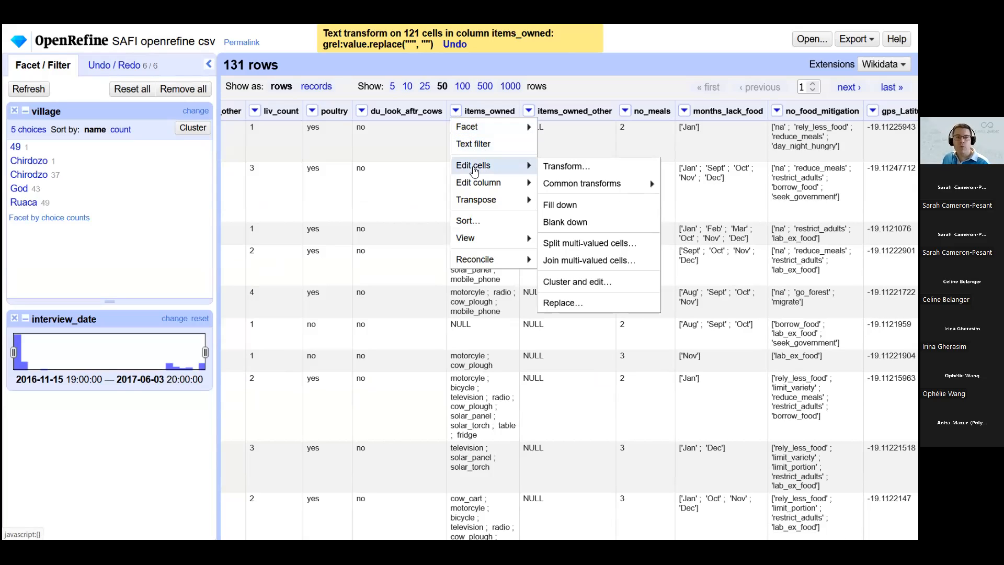
left_click(564, 167)
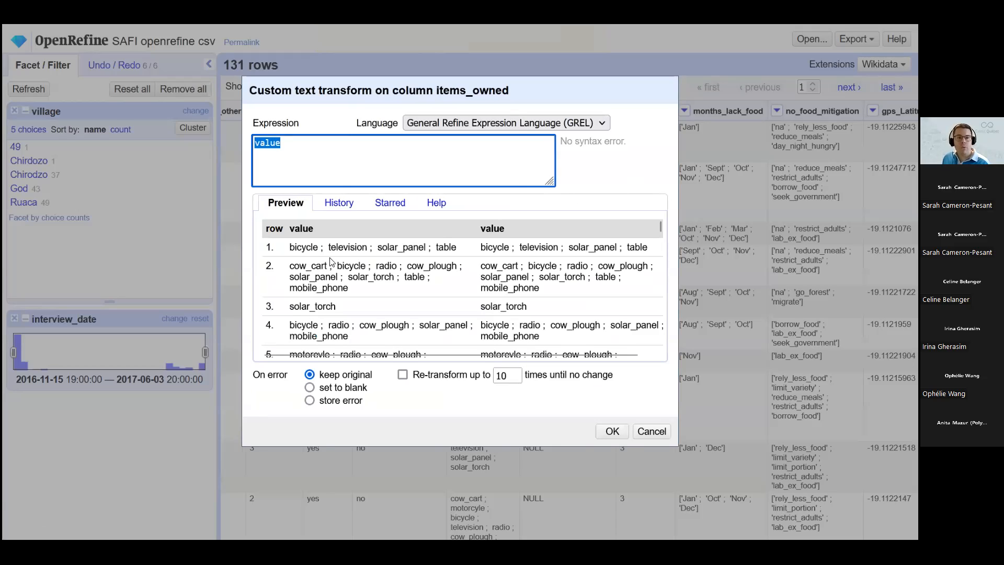
left_click(330, 145)
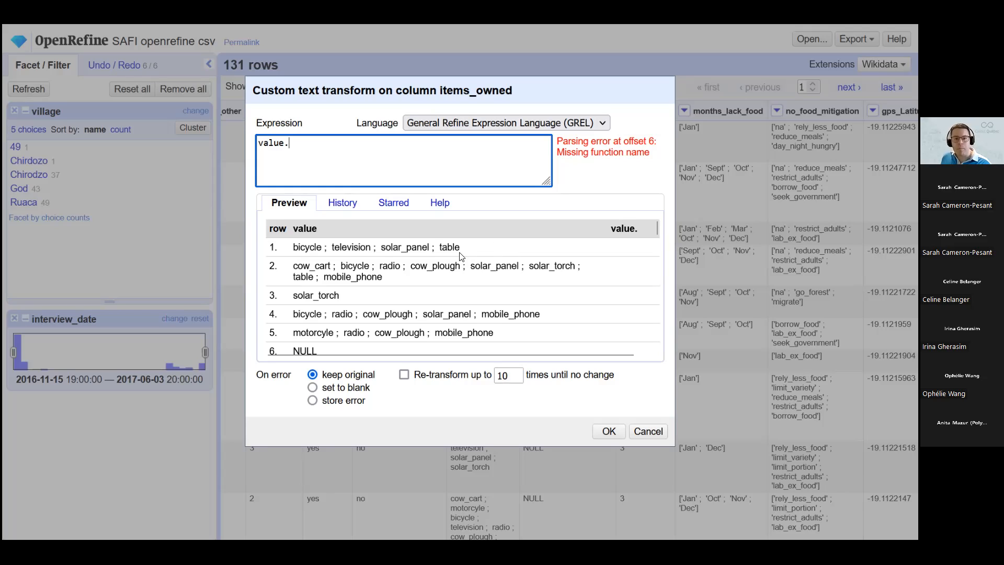
left_click_drag(291, 246, 473, 247)
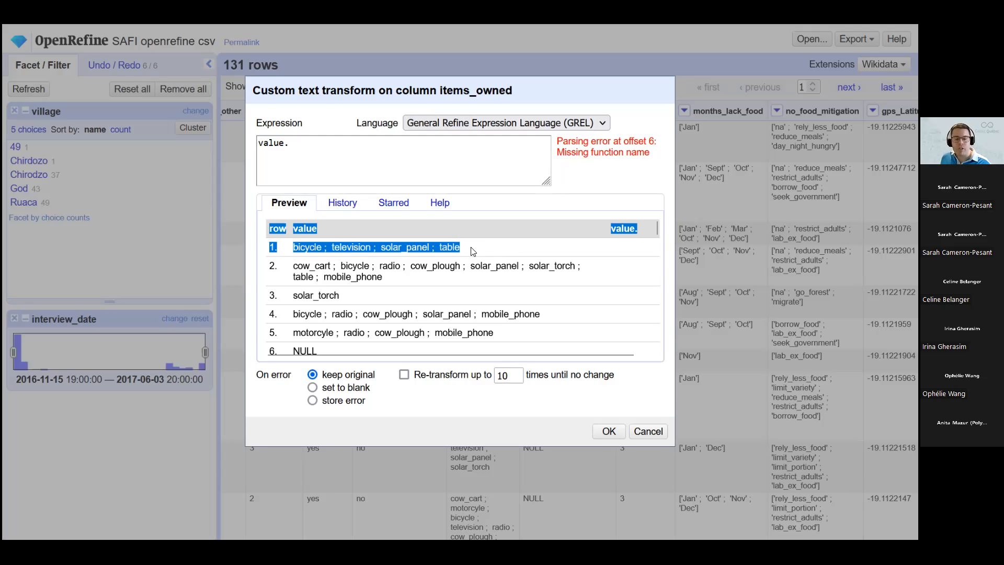
left_click(473, 247)
left_click_drag(322, 247, 441, 248)
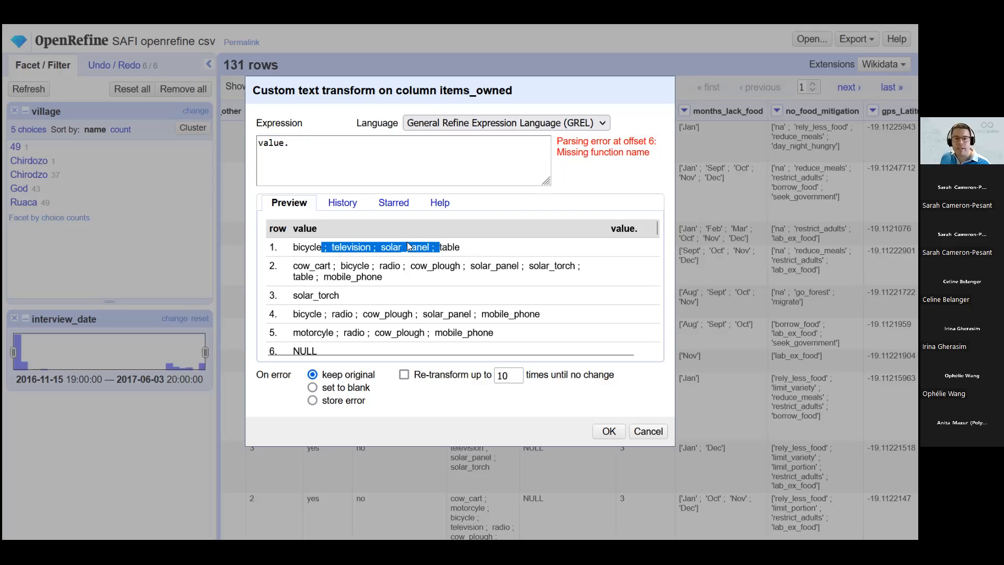
- Remove all spaces from the items_owned cells by applying the GREL transform value.replace(" ","")
left_click(315, 142)
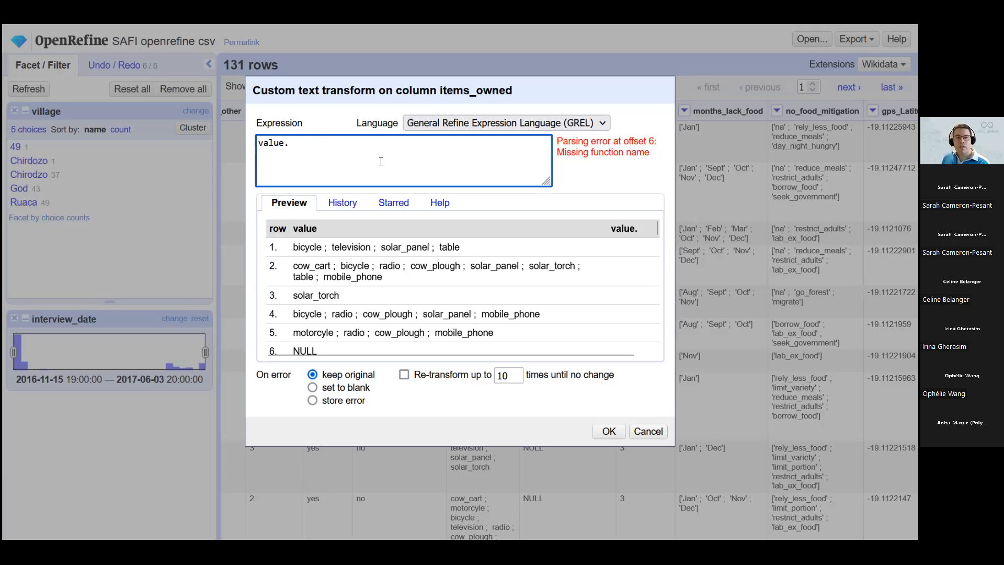
type(".replac")
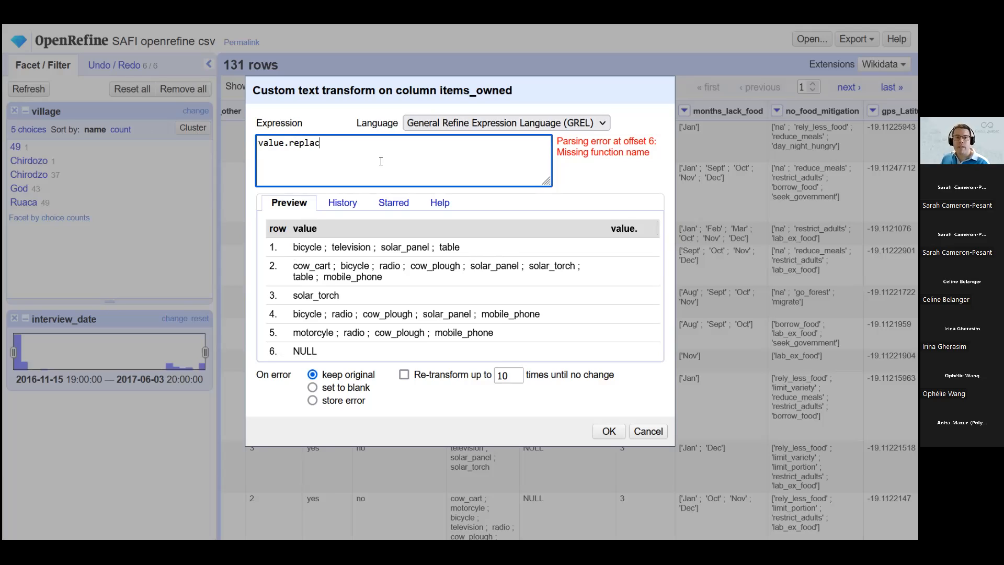
type("e(\" \"")
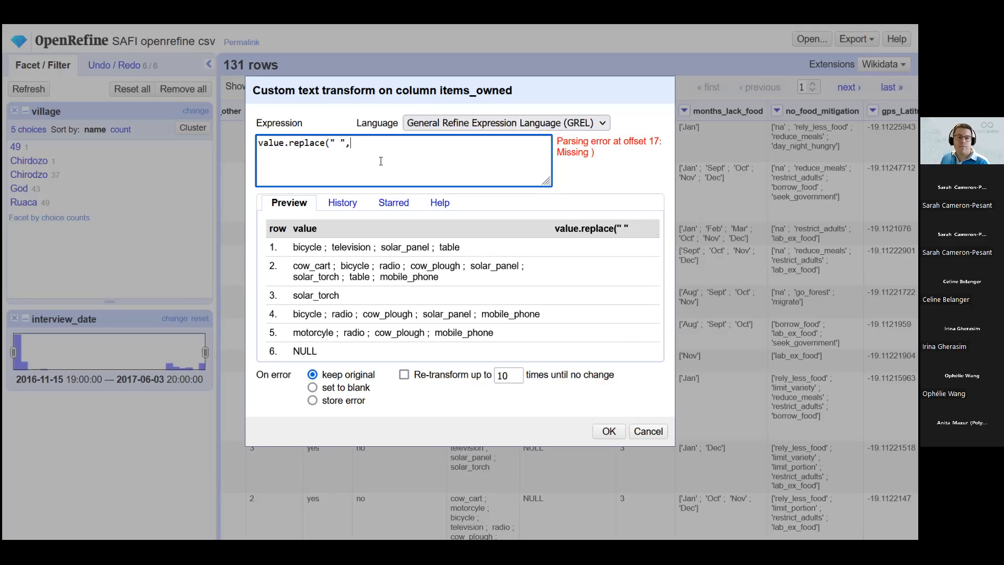
type(",\"\"")
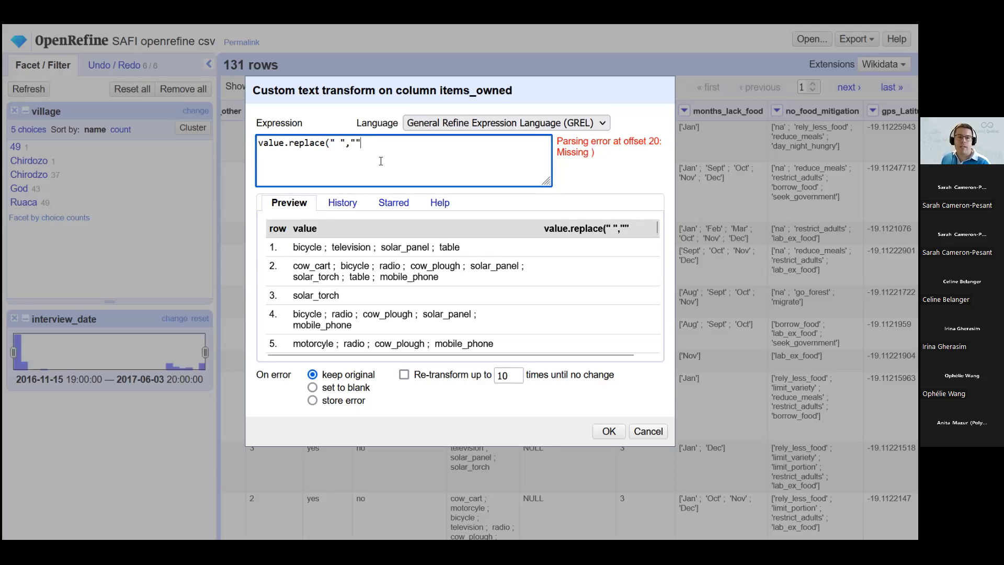
type(")")
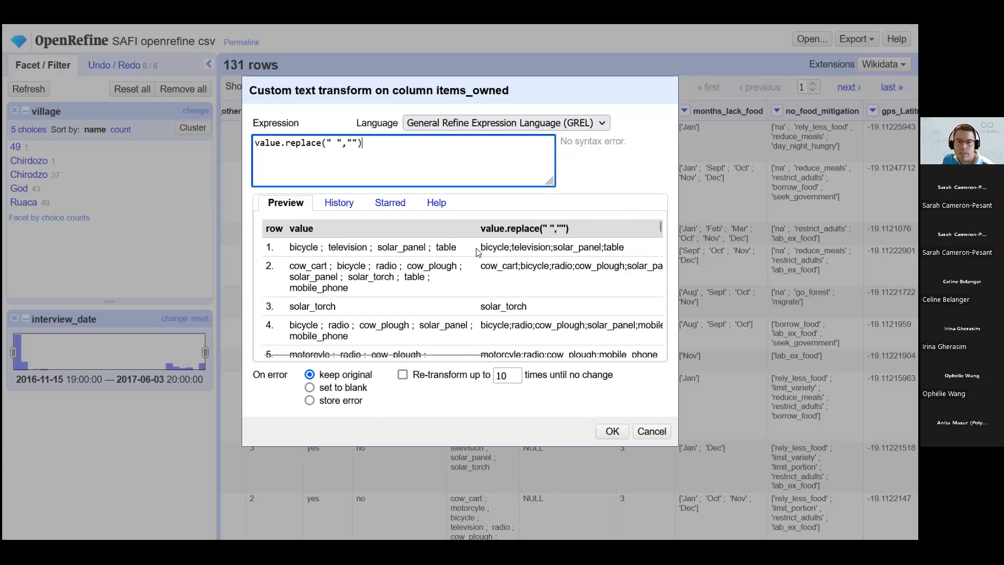
left_click_drag(480, 250, 552, 252)
left_click(493, 249)
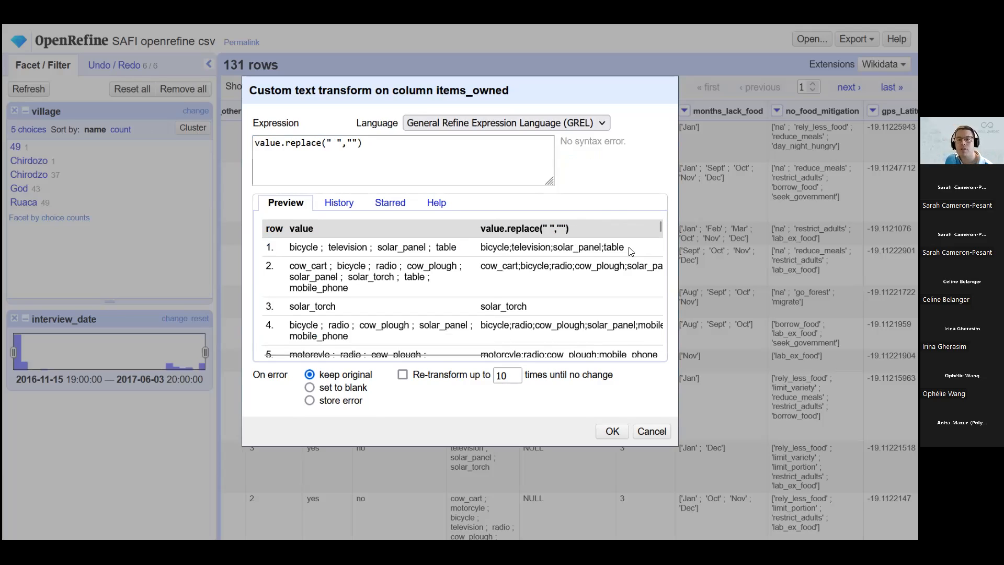
left_click(404, 145)
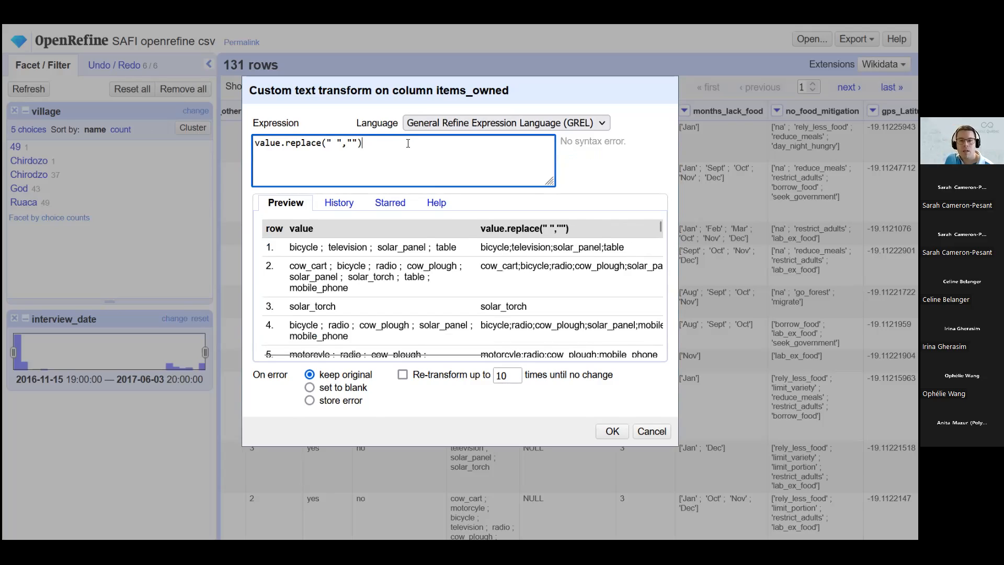
left_click(612, 432)
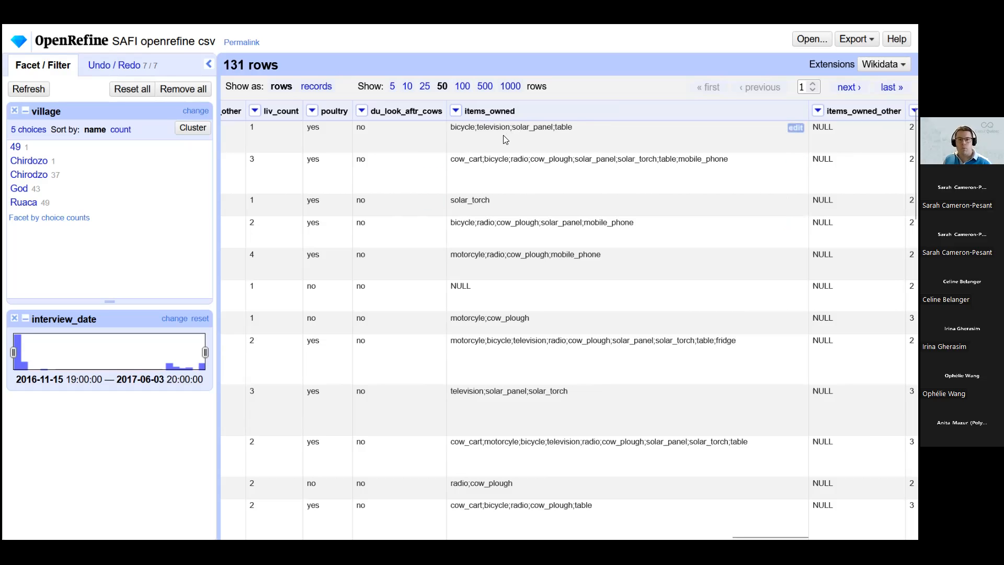
- Start a custom text facet on items_owned with the GREL expression value.split(";")
left_click(456, 112)
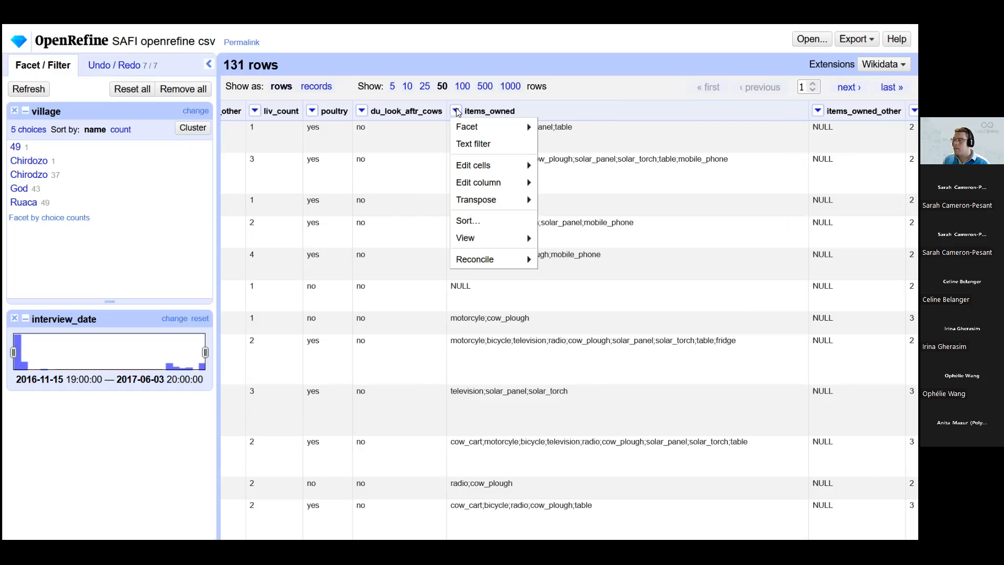
mouse_move(457, 131)
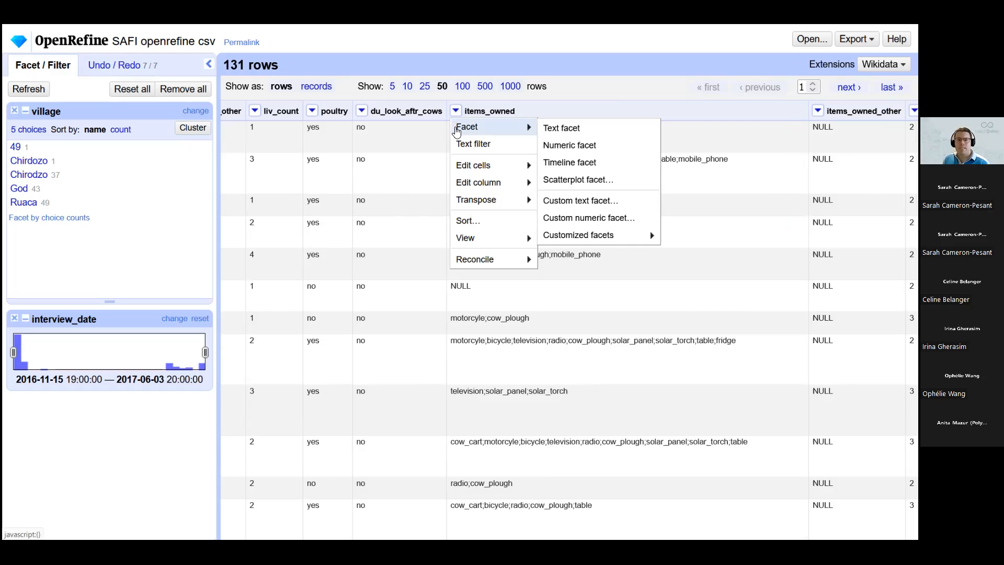
left_click_drag(540, 130, 560, 129)
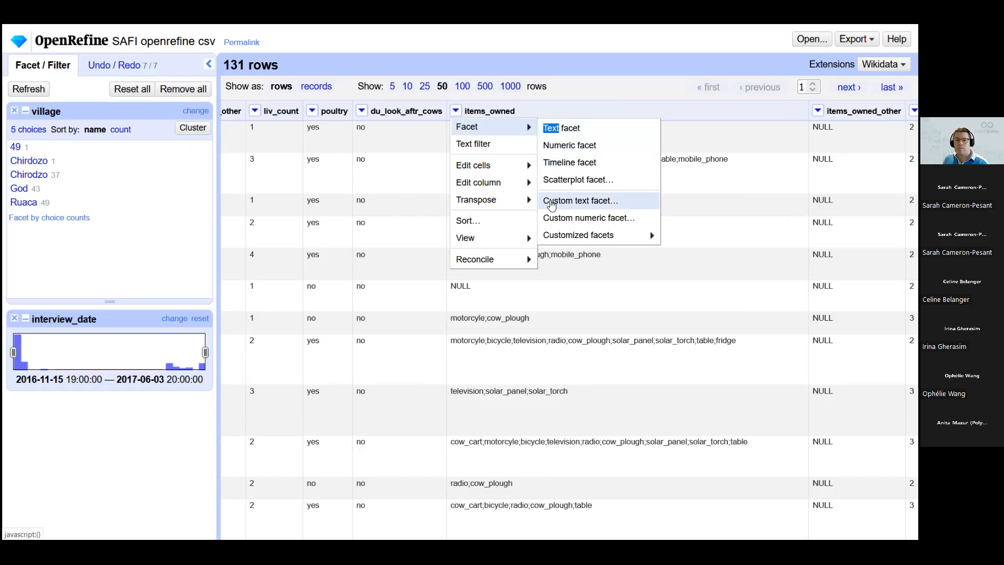
left_click(599, 203)
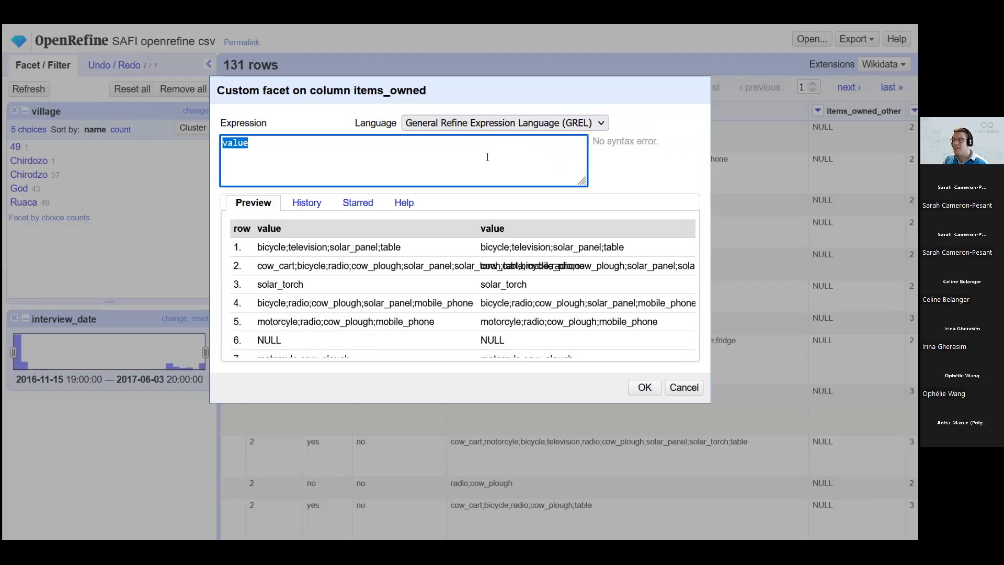
left_click_drag(257, 247, 404, 251)
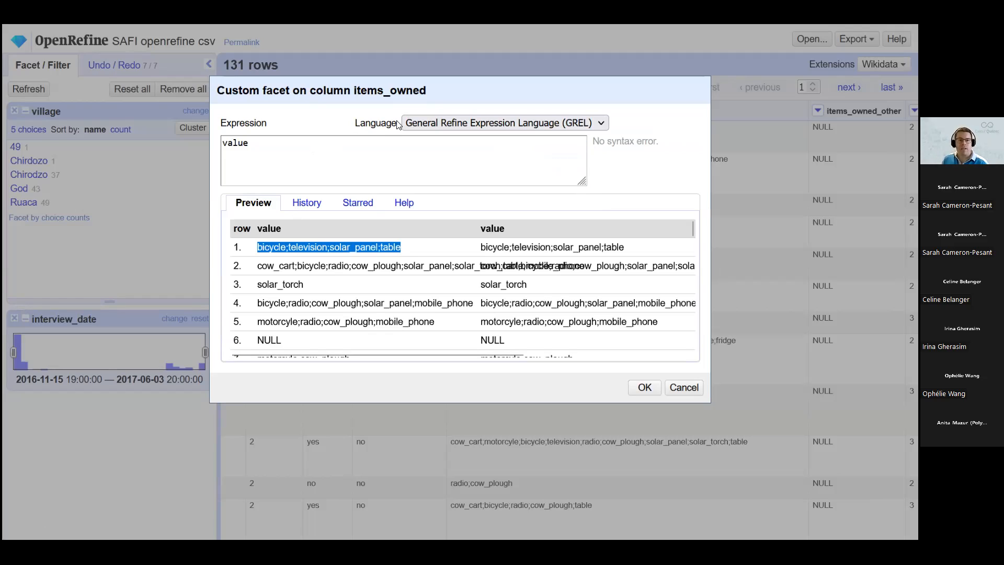
left_click(287, 147)
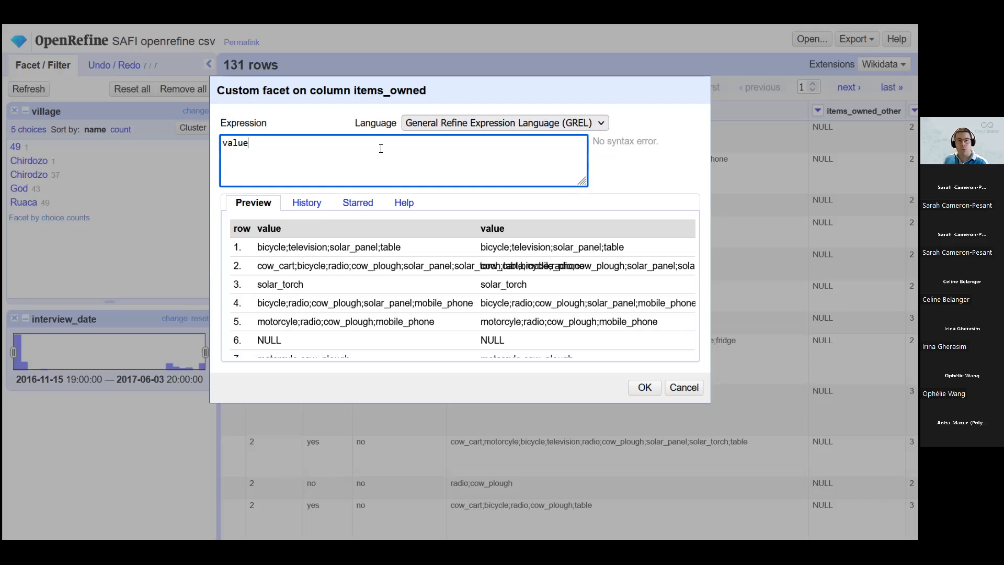
type(".split(")
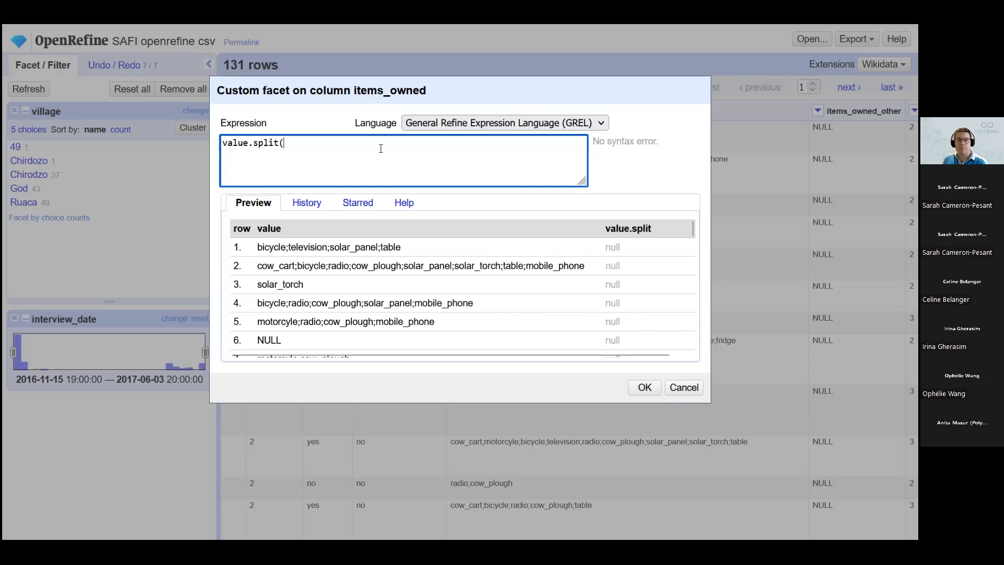
type("\"")
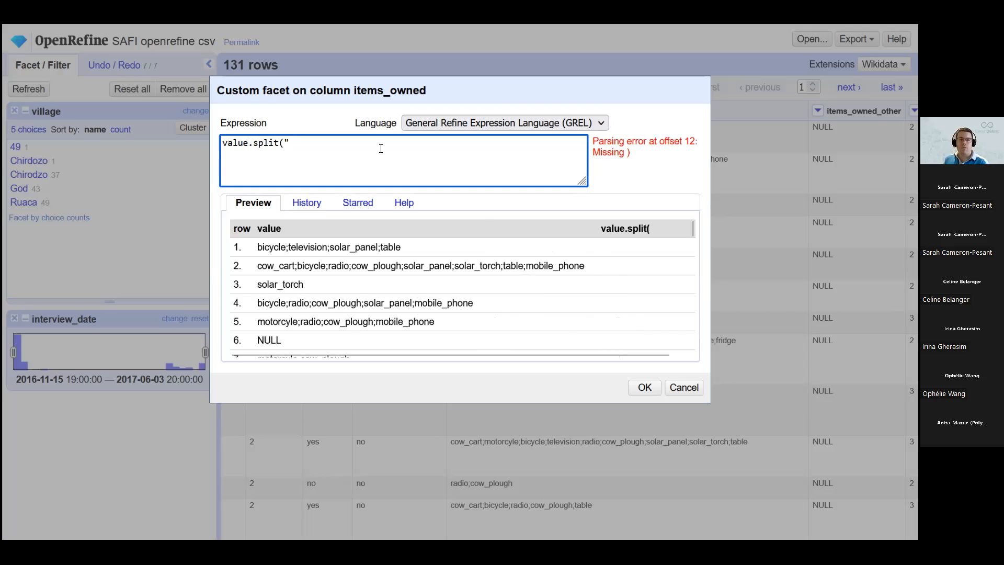
type(";\")")
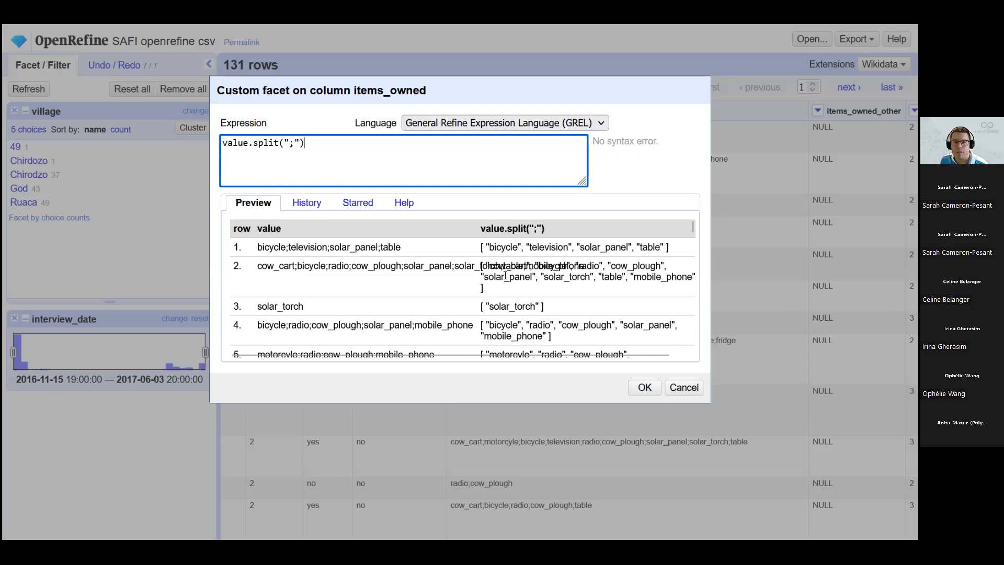
- Check the split array in the preview's first row and create the custom items_owned facet
left_click(558, 248)
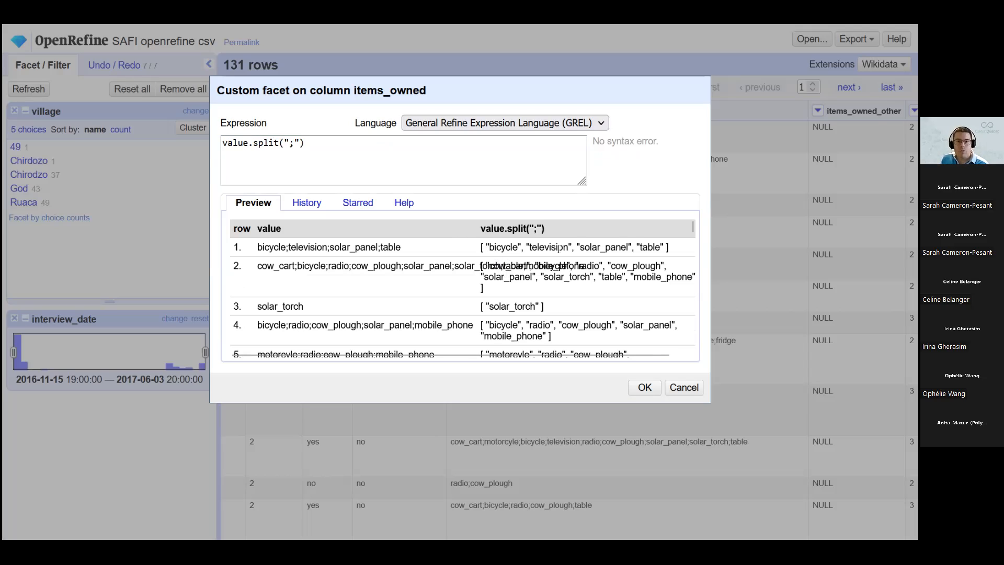
left_click_drag(559, 248, 679, 249)
left_click(679, 249)
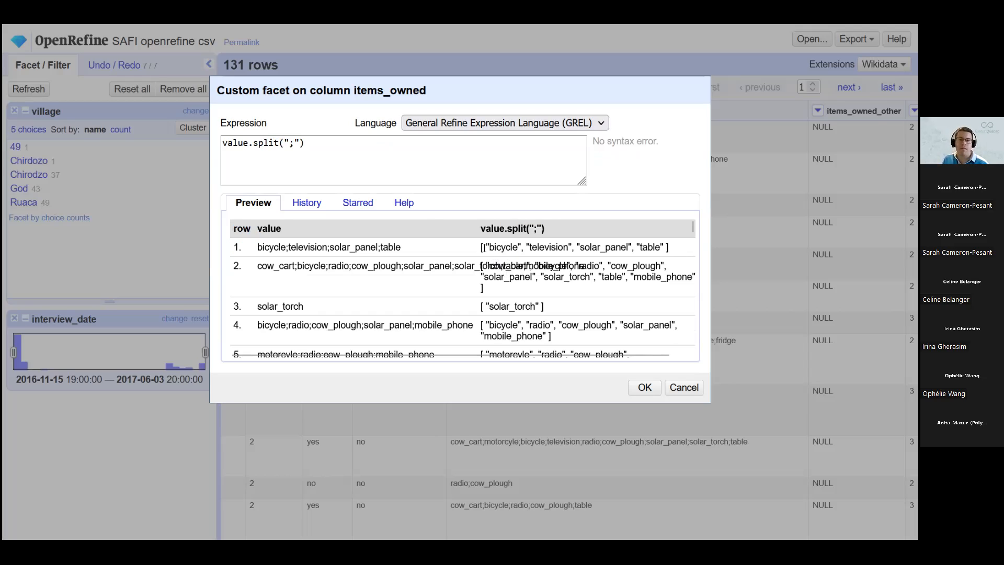
left_click_drag(539, 250, 672, 250)
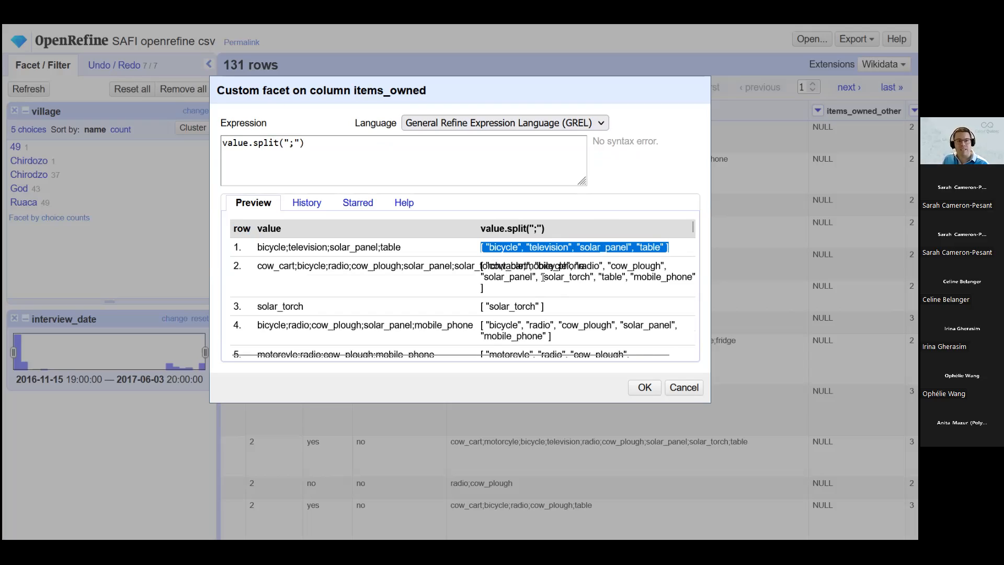
left_click(324, 146)
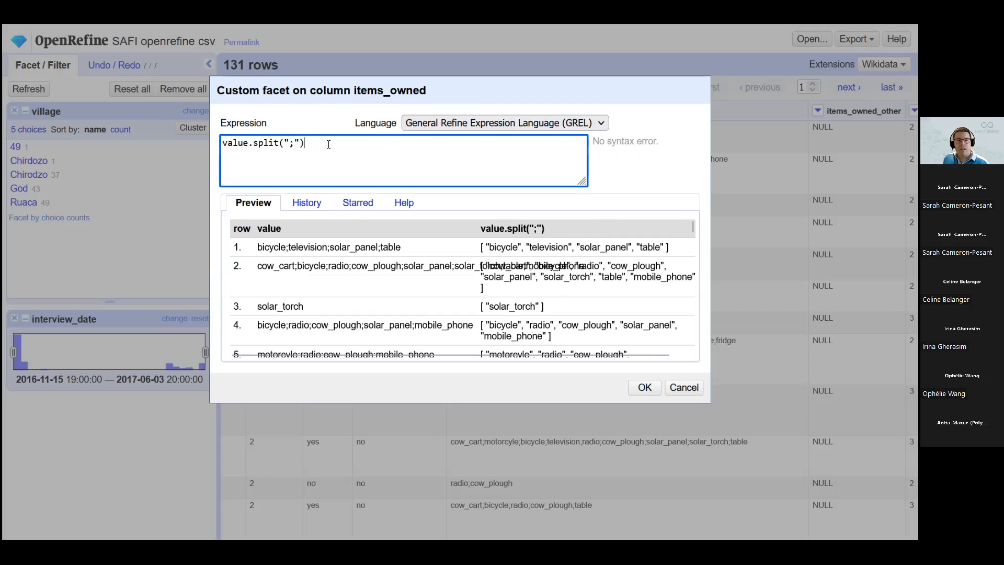
left_click(645, 390)
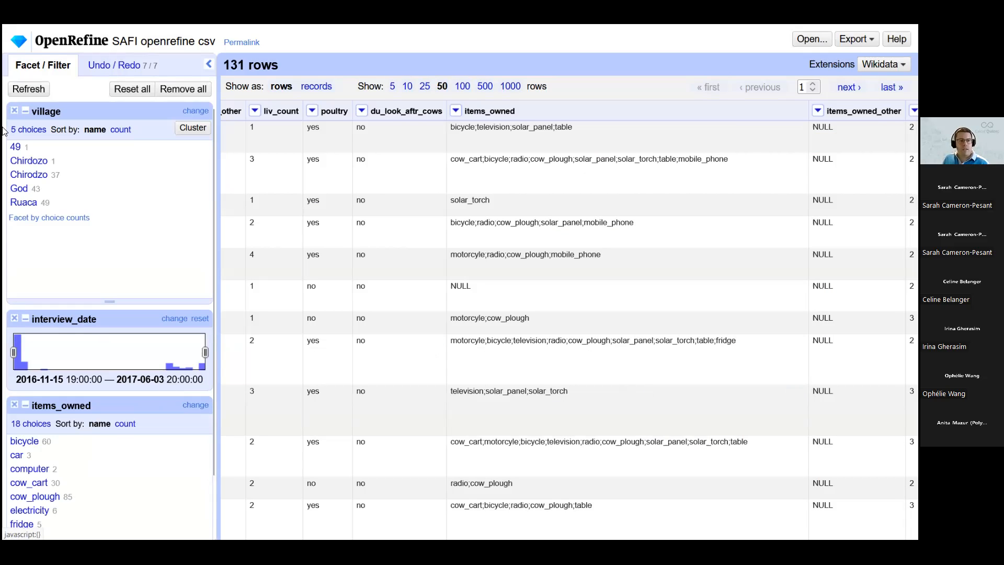
- Remove the interview_date facet and resize the village and items_owned facets to show the full list of item choices
left_click_drag(108, 300, 107, 161)
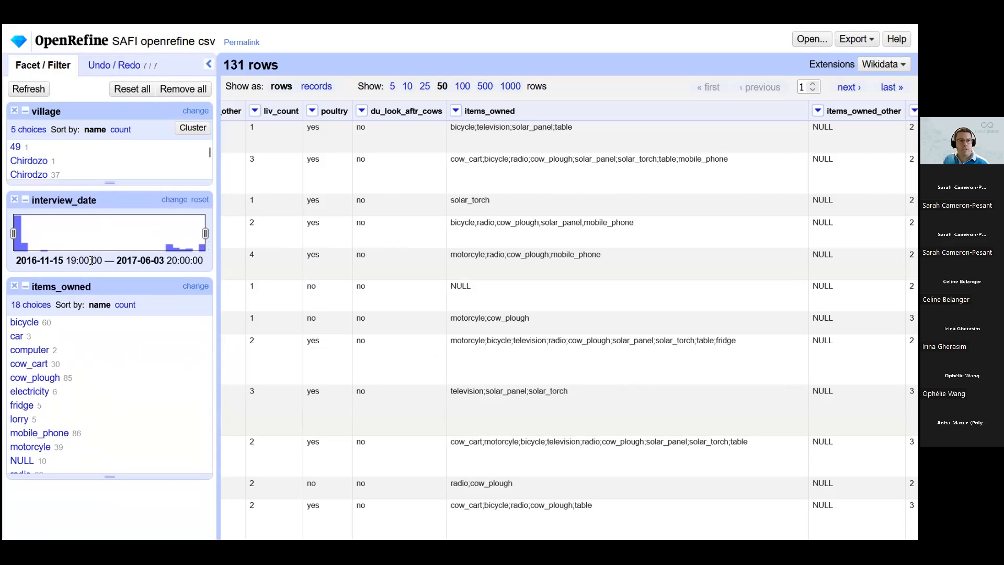
left_click(14, 199)
left_click_drag(113, 421, 121, 502)
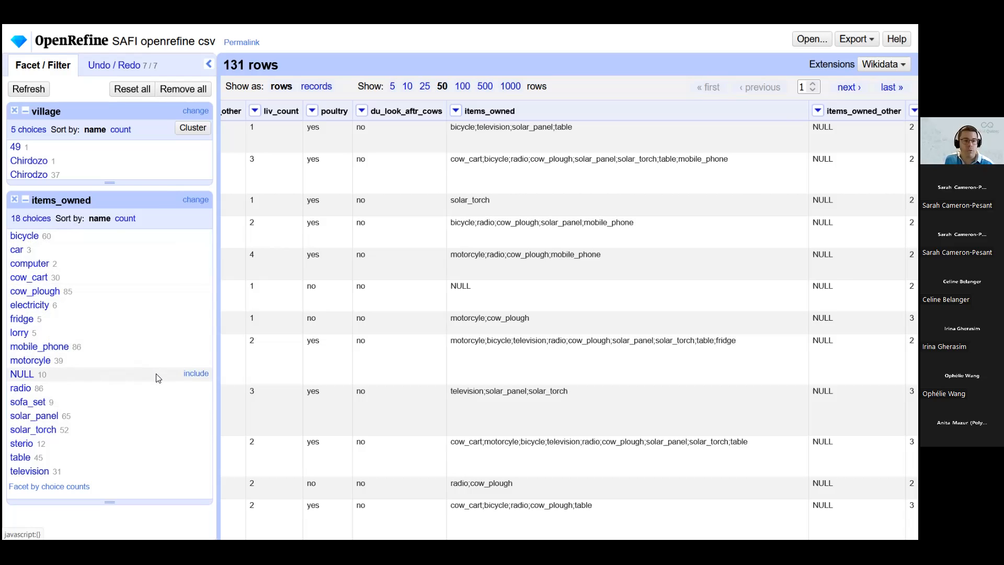
- Filter the rows by NULL in the items_owned facet, clear that selection, and filter by electricity instead
left_click(28, 376)
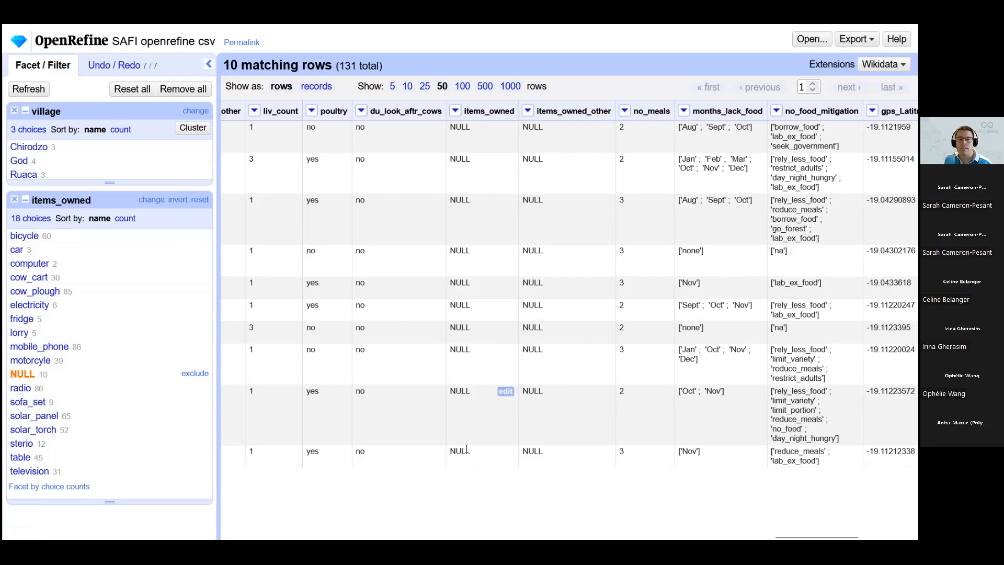
left_click(22, 375)
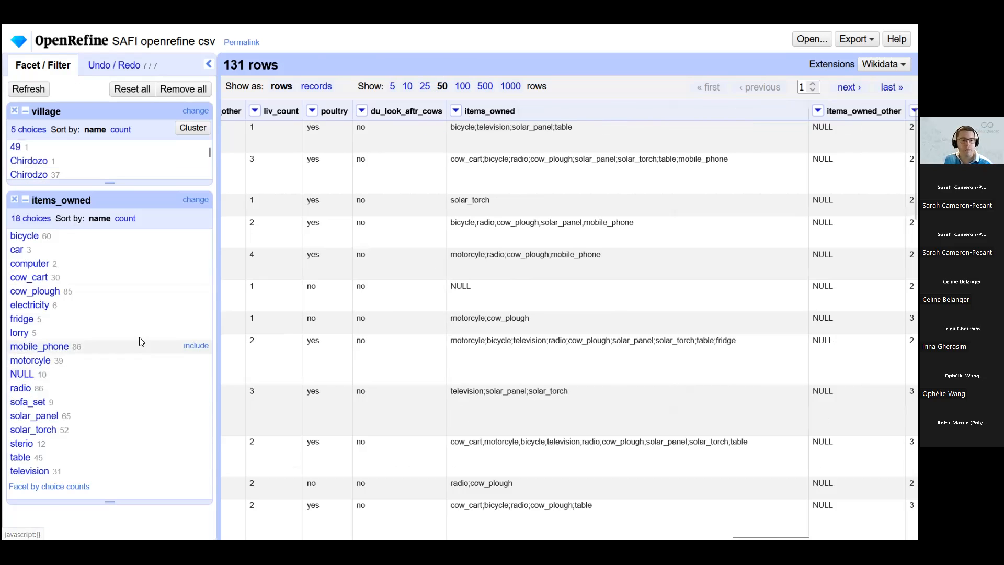
left_click(26, 307)
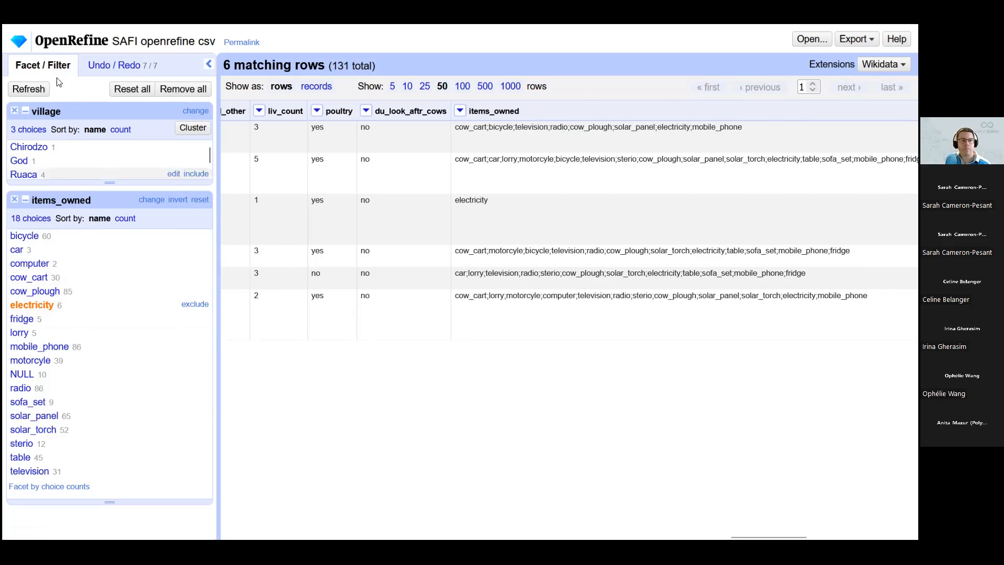
- Review the list of operations recorded in the project's undo history and return to the facets
mouse_move(19, 65)
left_mouse_down()
mouse_move(111, 66)
mouse_move(10, 67)
left_mouse_up()
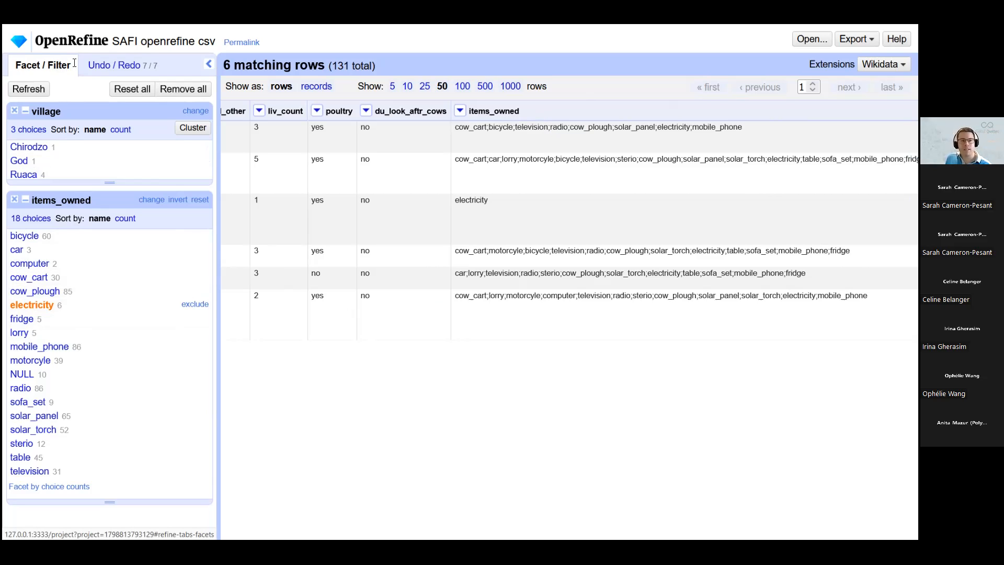
left_click(105, 65)
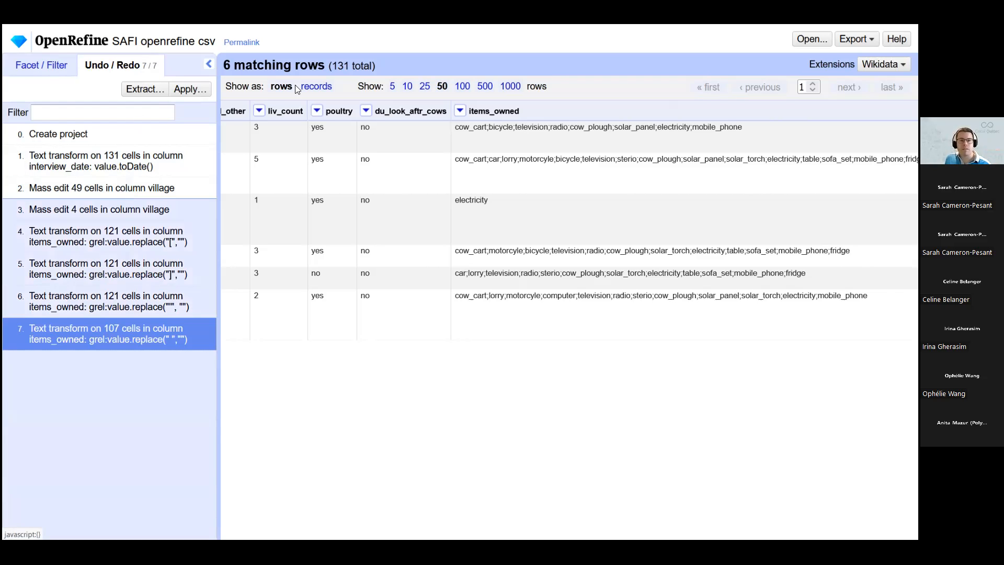
left_click(27, 65)
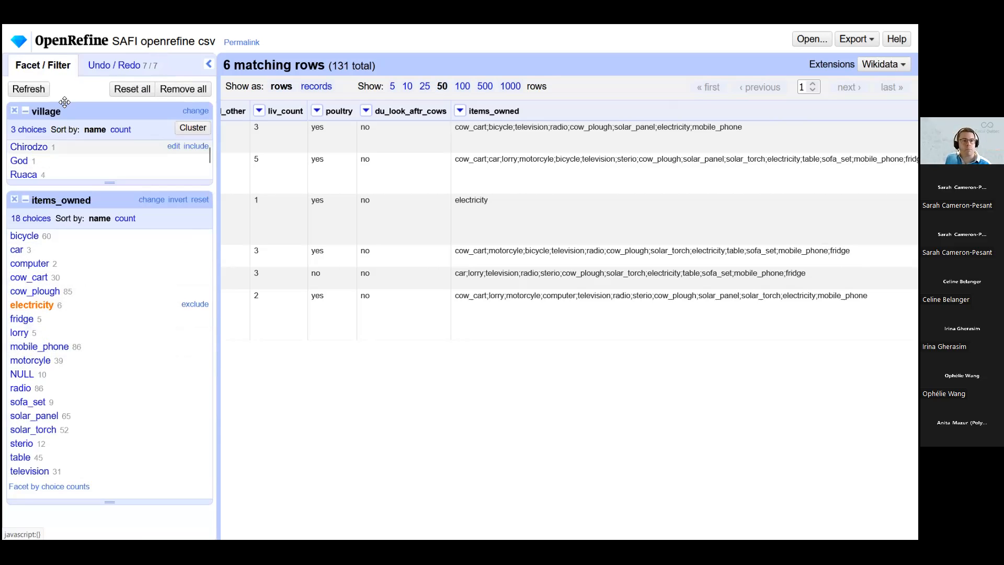
- Roll the project history back to step 6, undoing the space removal on items_owned, and look through the data columns
left_click(104, 66)
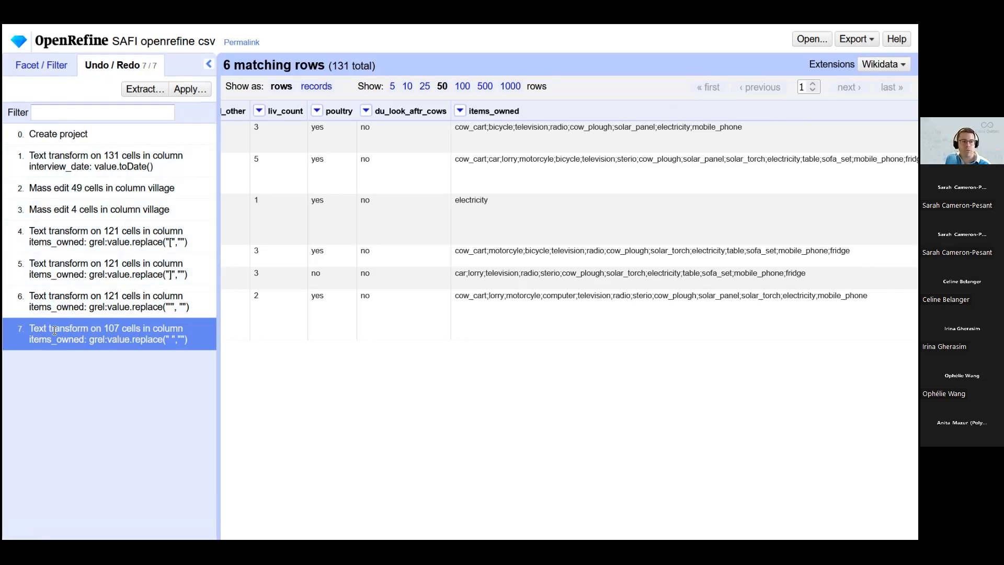
left_click(56, 296)
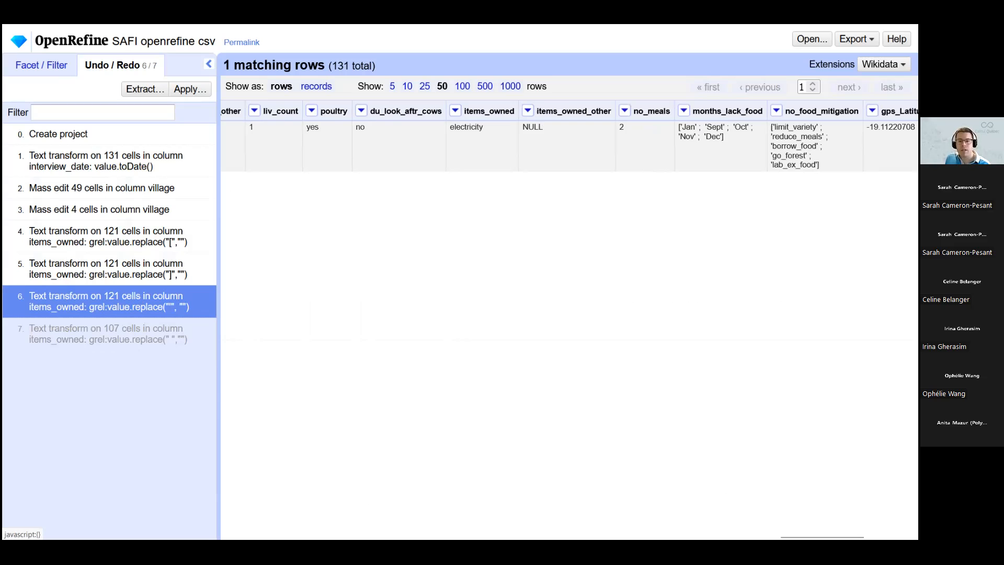
scroll(569, 319, "right", 5)
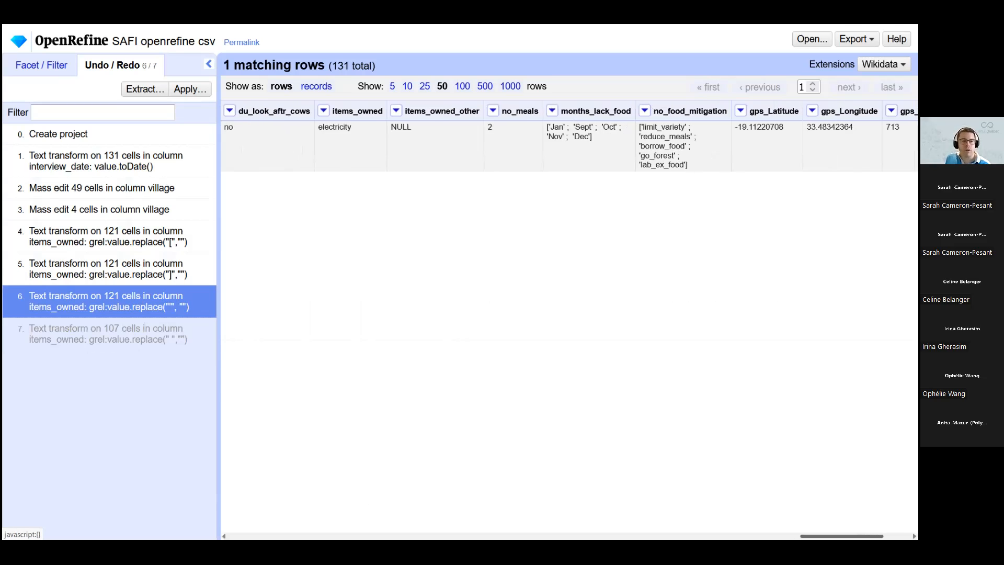
scroll(570, 319, "left", 6)
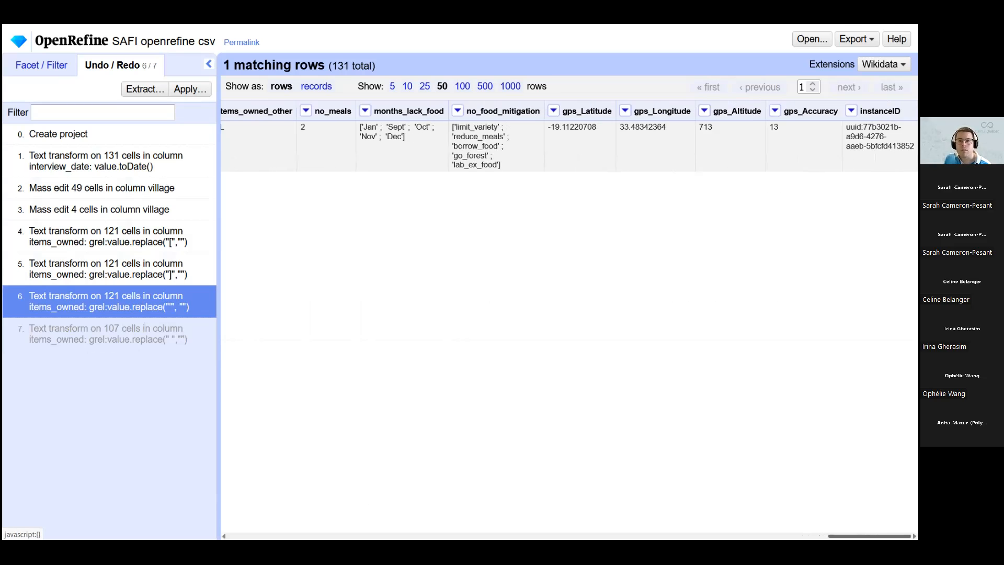
scroll(569, 319, "left", 4)
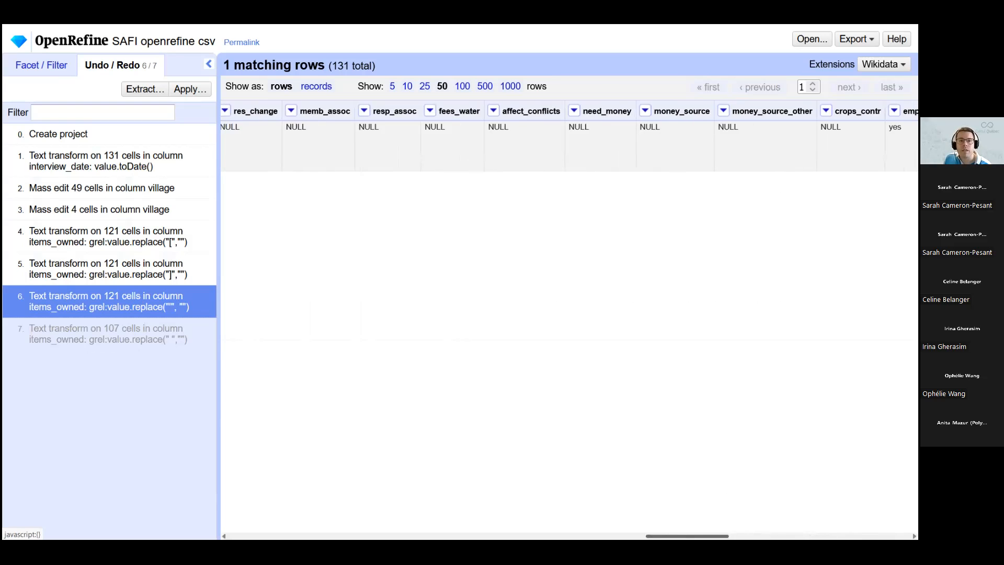
- Check the items_owned value of the filtered row, and clear the electricity selection in the items_owned facet
scroll(569, 318, "right", 6)
scroll(570, 319, "right", 5)
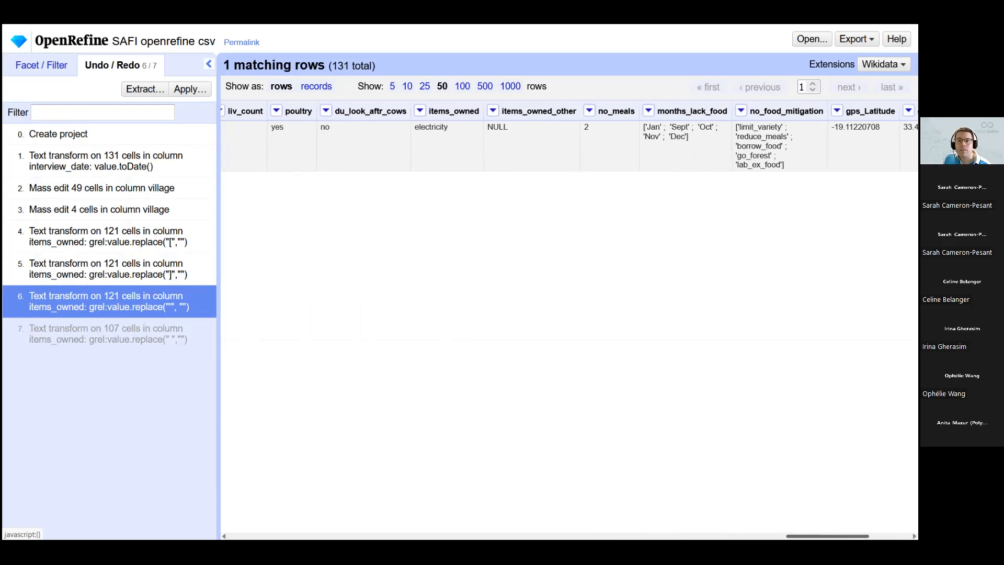
scroll(569, 319, "right", 3)
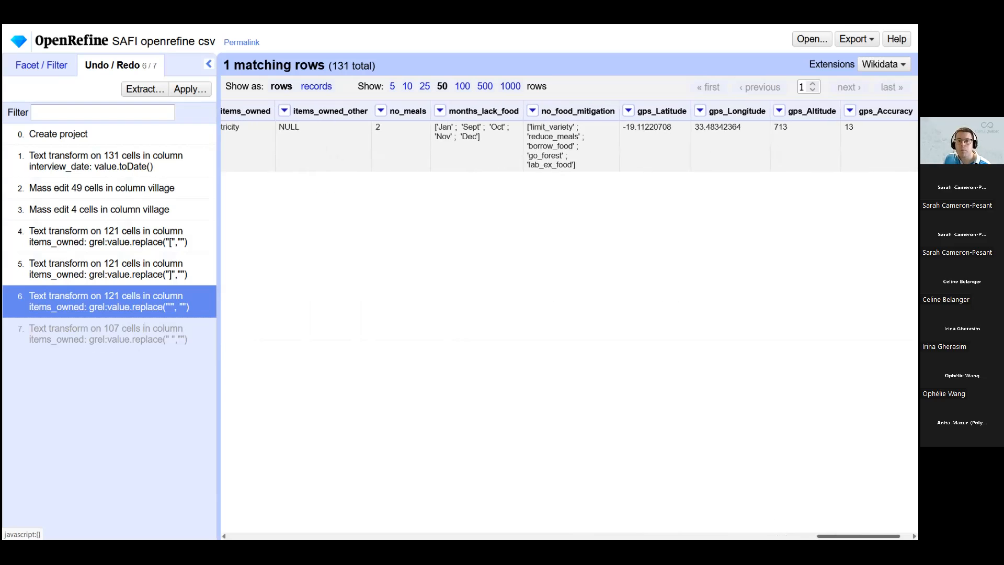
scroll(569, 319, "left", 6)
scroll(569, 319, "left", 10)
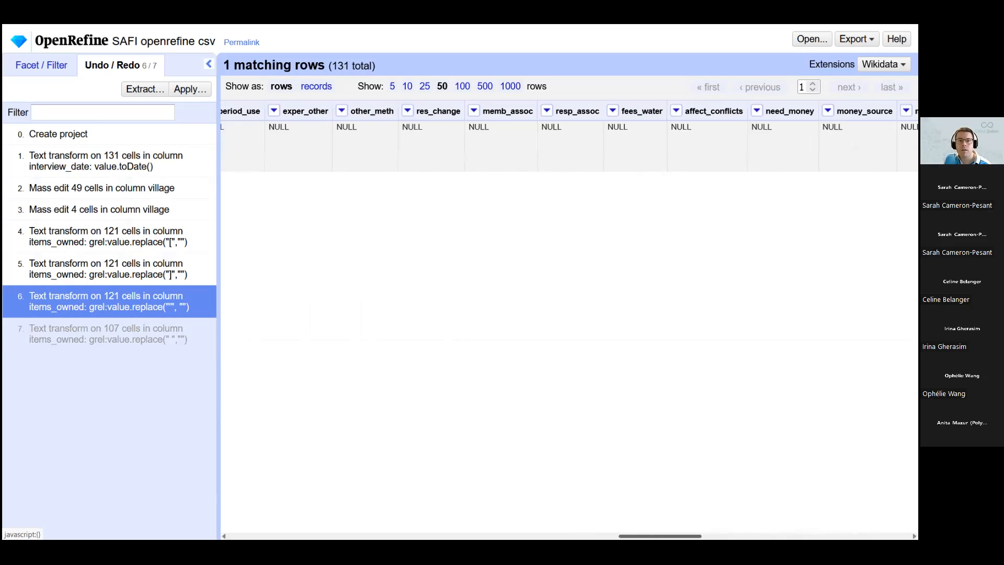
scroll(569, 319, "left", 12)
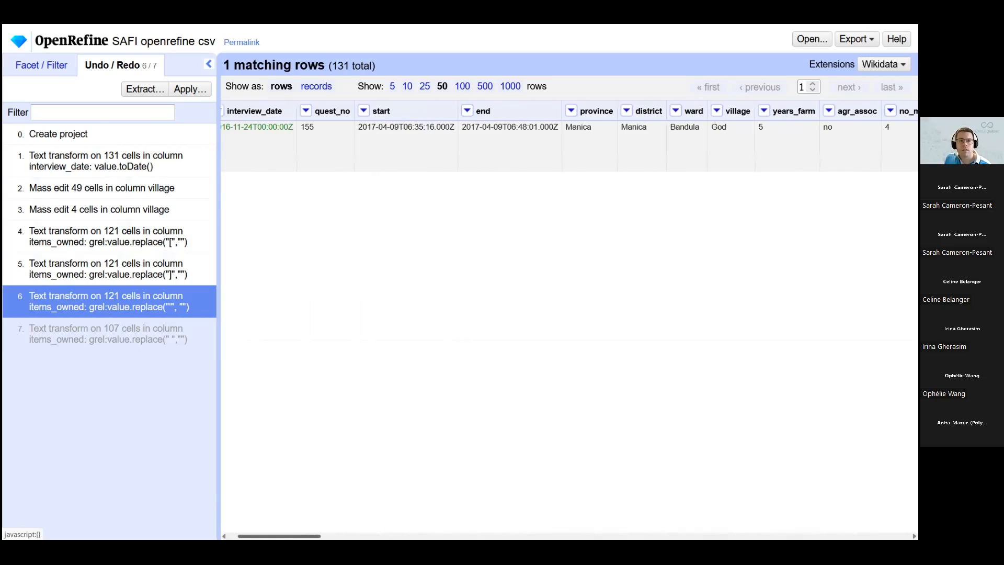
left_click(24, 65)
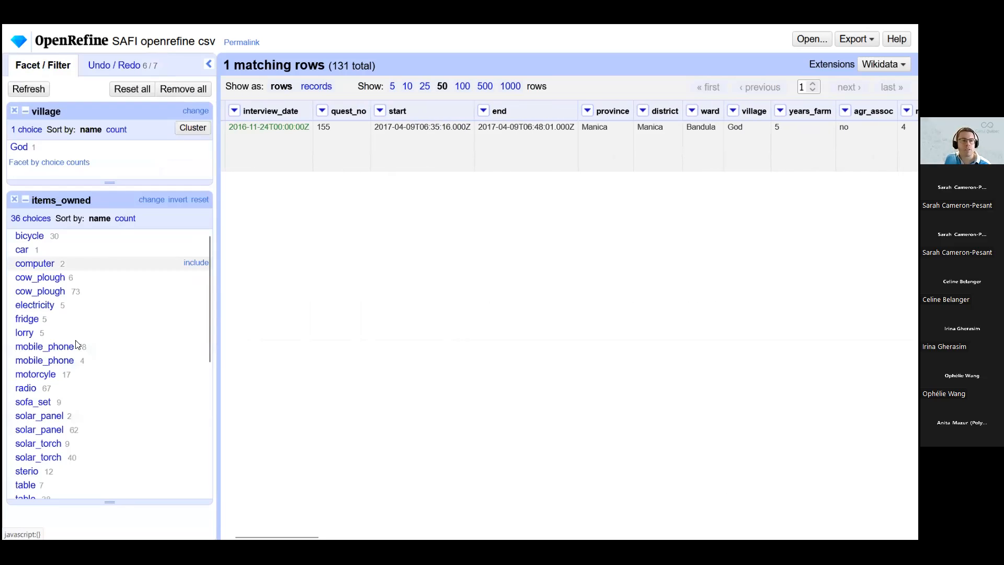
scroll(54, 351, "down", 5)
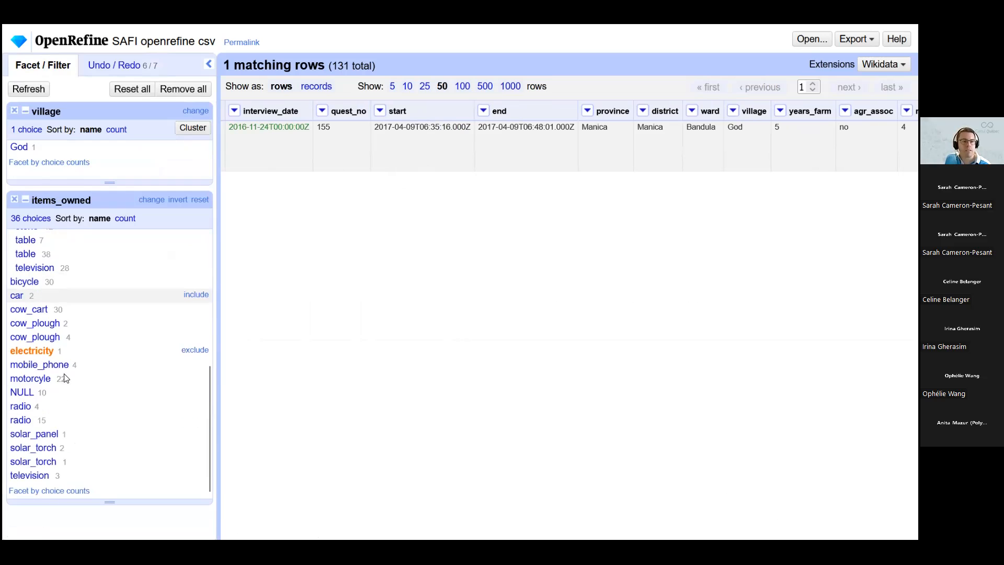
left_click(31, 351)
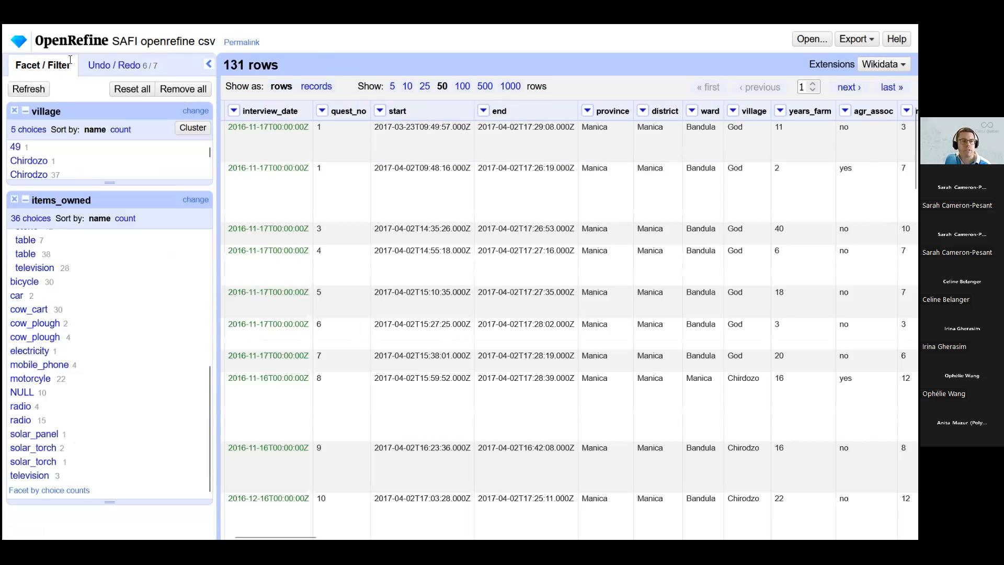
- Compare the items_owned facet choices with the undo history and examine the items_owned values across all rows
left_click(108, 63)
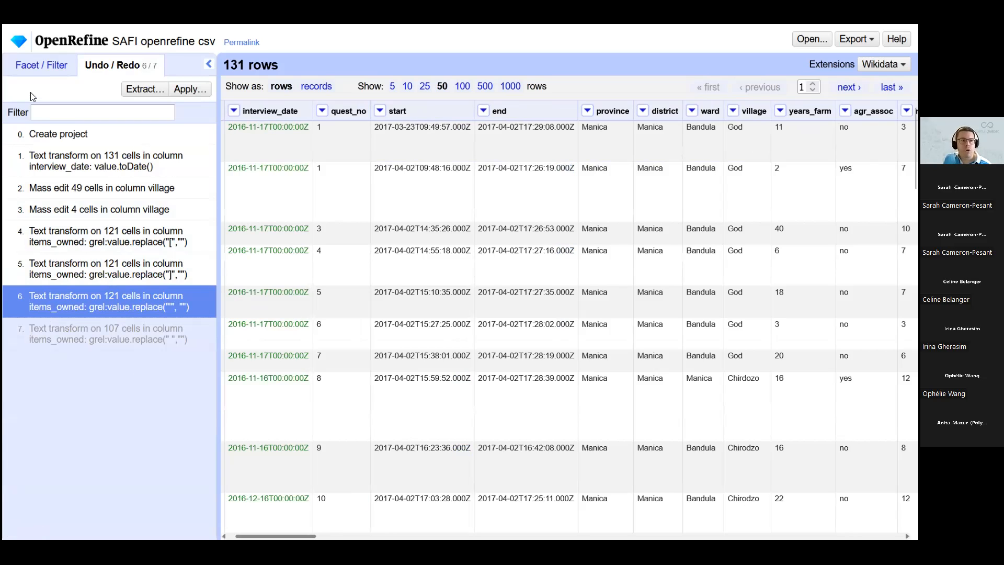
left_click(17, 62)
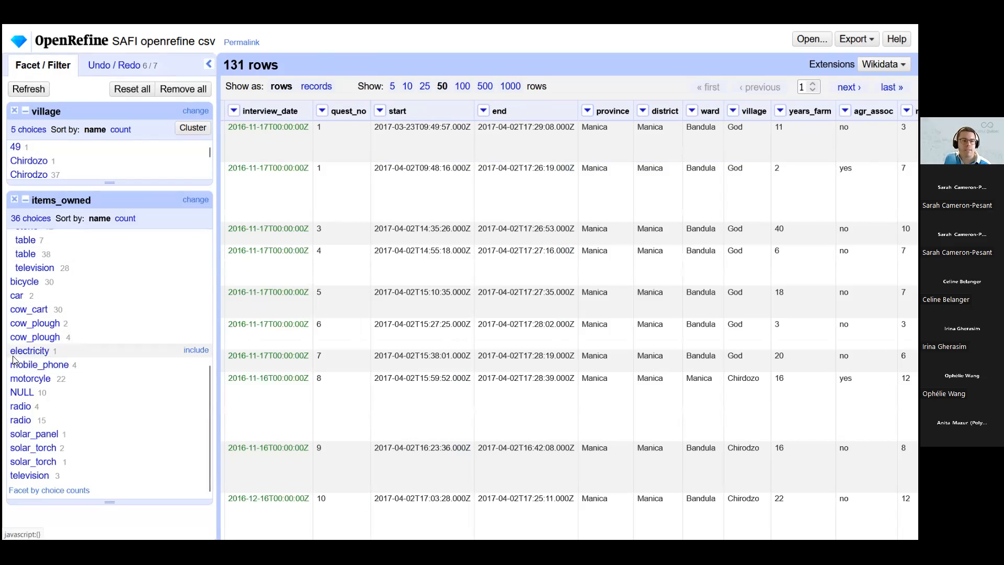
left_click_drag(231, 64, 286, 64)
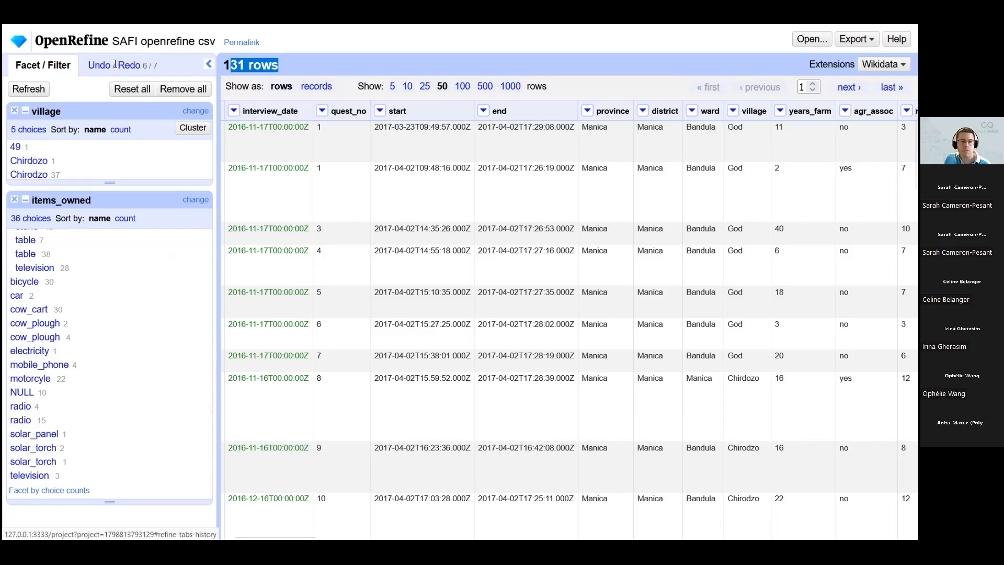
left_click(117, 65)
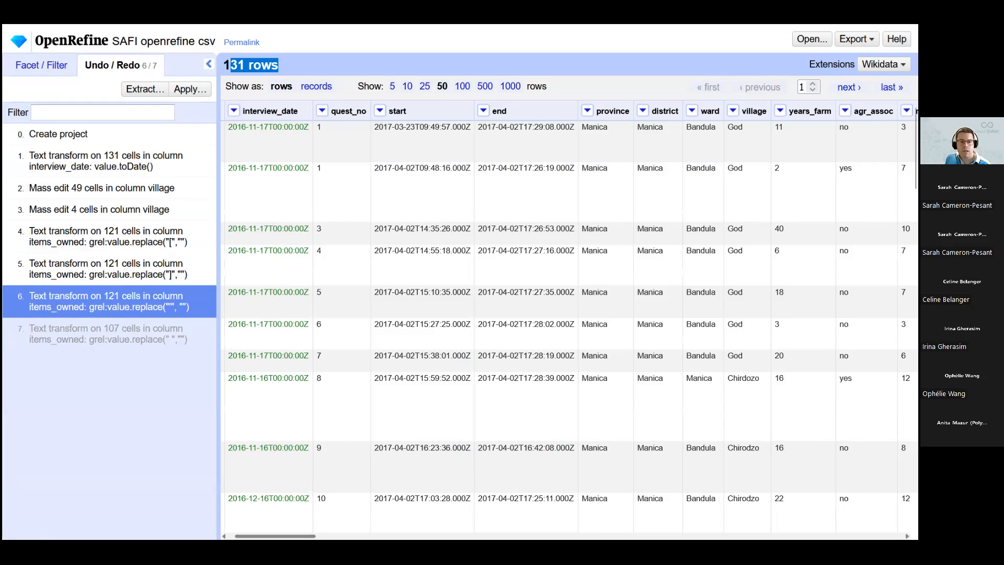
scroll(569, 319, "right", 10)
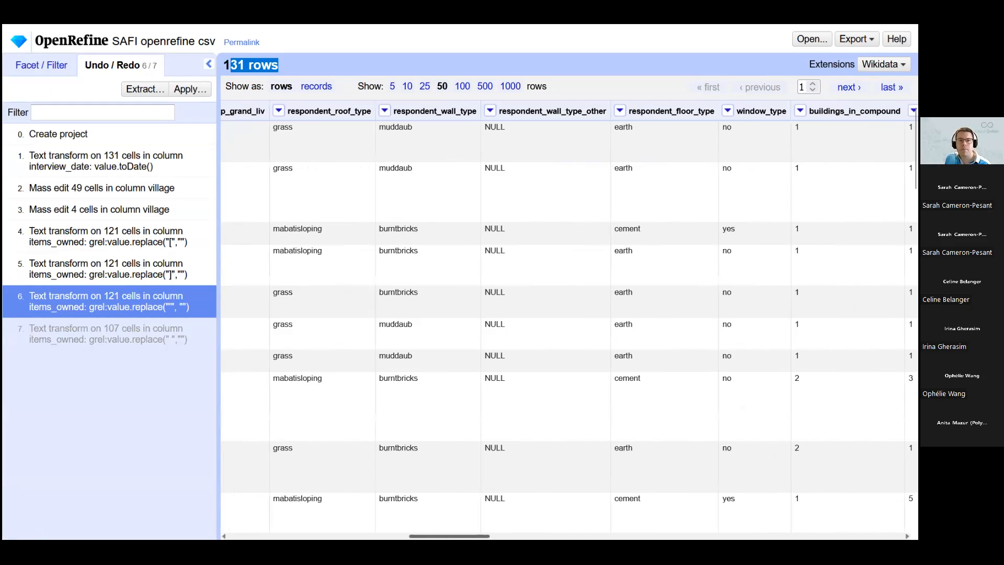
scroll(569, 319, "right", 10)
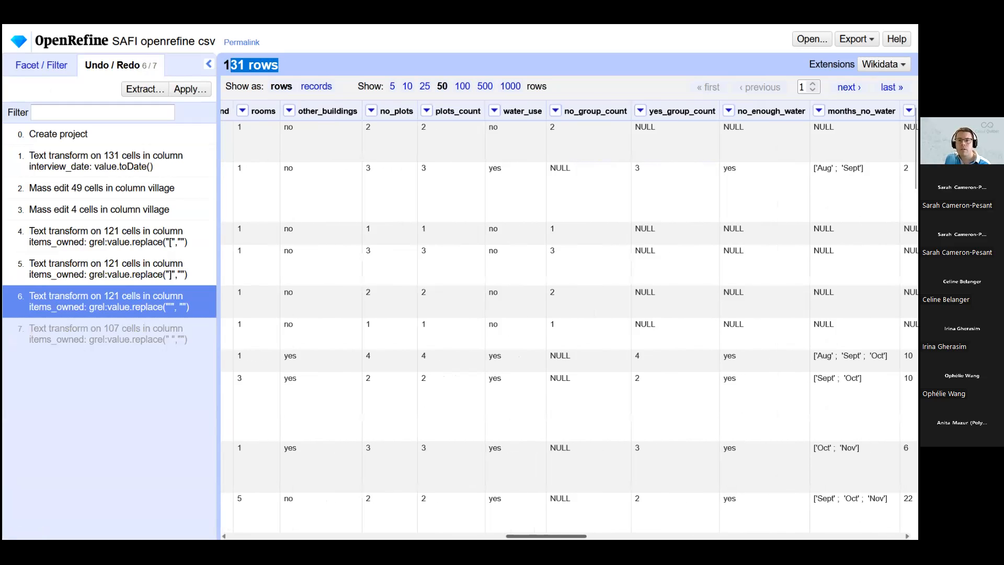
scroll(569, 319, "right", 10)
scroll(569, 319, "right", 10)
scroll(765, 522, "right", 10)
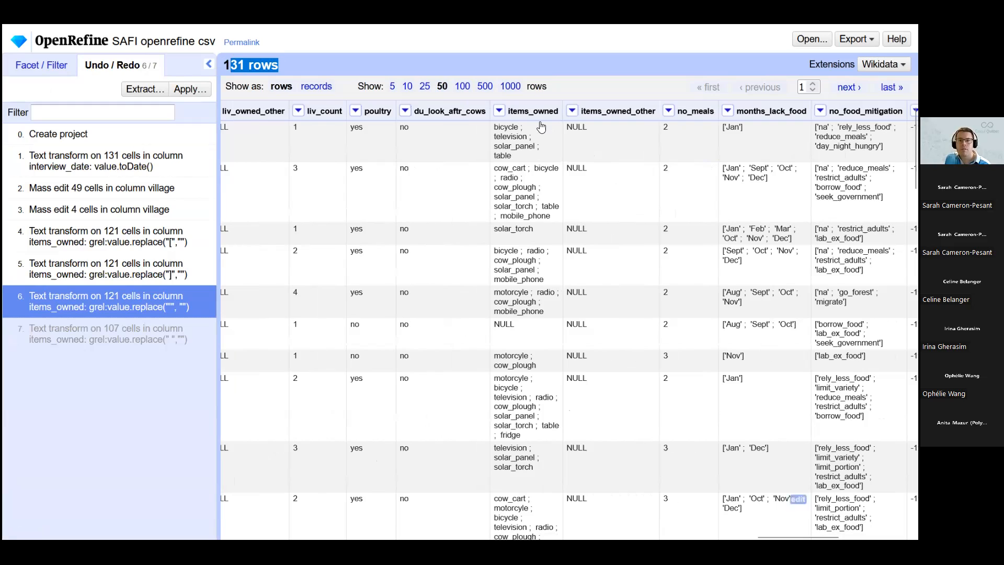
left_click(527, 116)
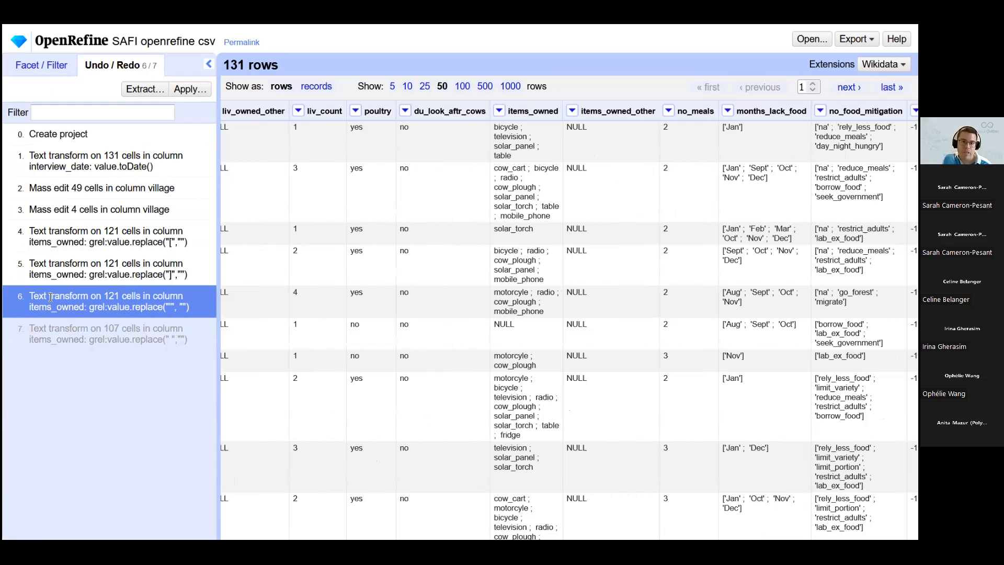
- Roll the project history back to step 5 and to step 3, and reapply all operations through step 7
left_click(59, 267)
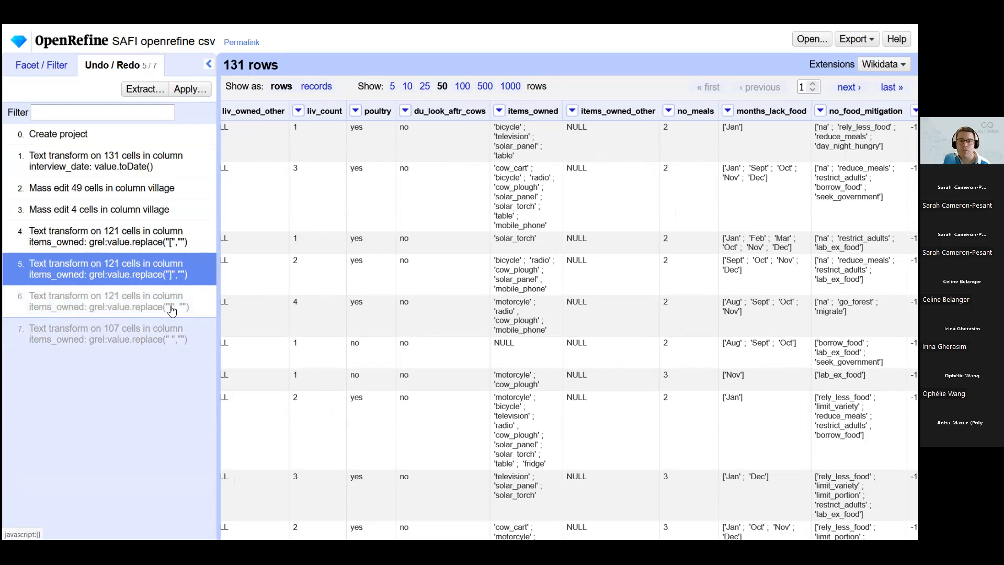
left_click(87, 212)
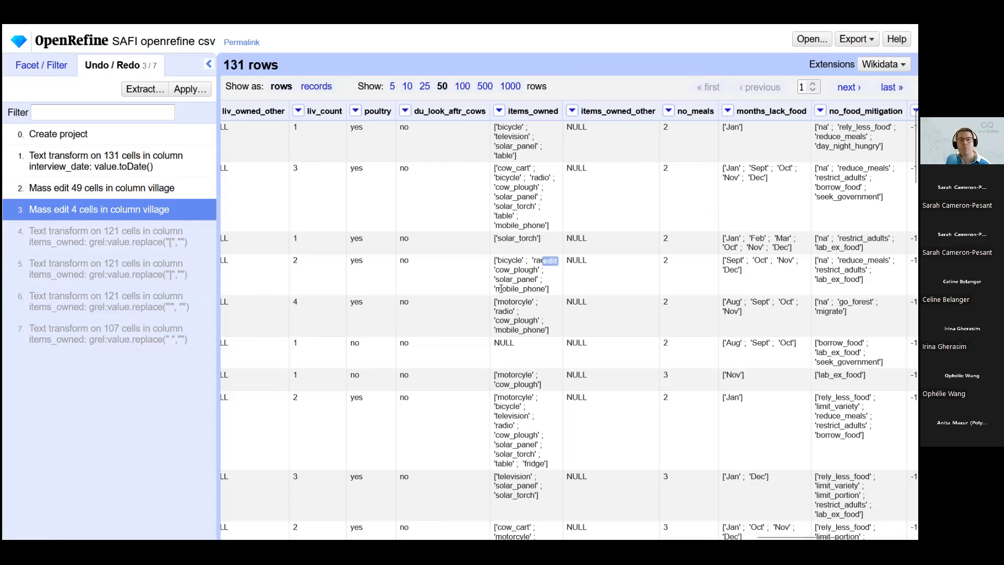
left_click(77, 337)
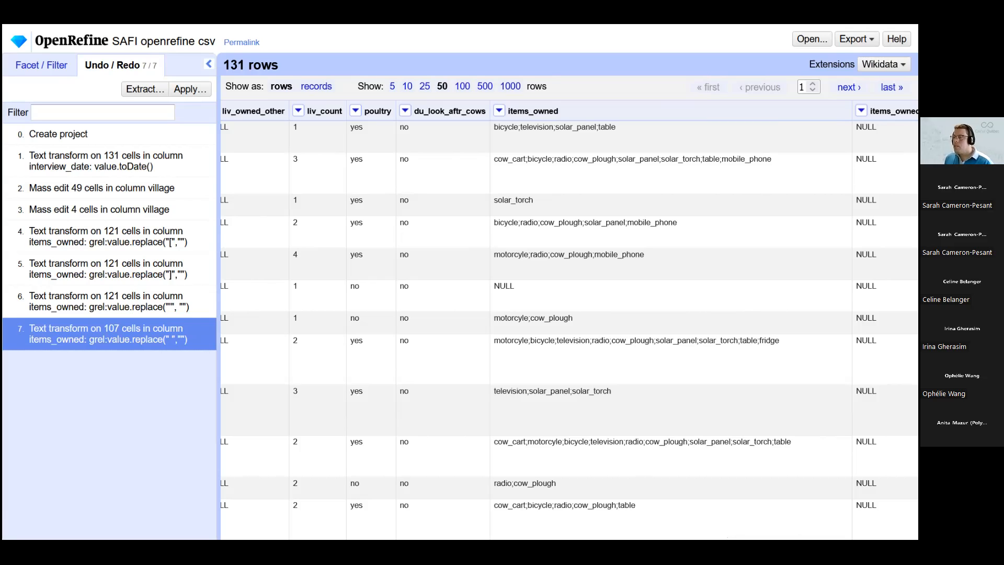
- Return to the facets and remove both the items_owned and village facets
left_click(29, 69)
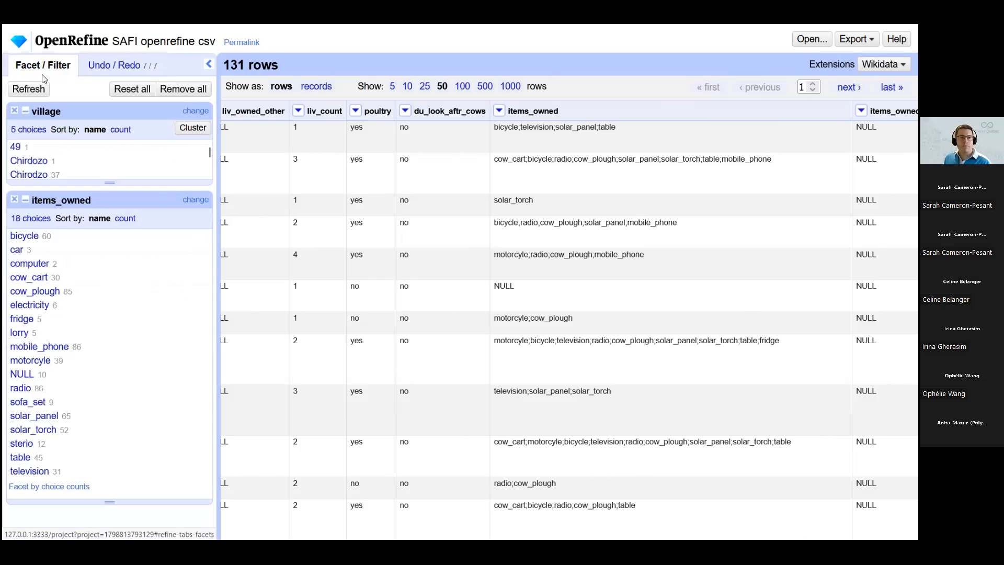
left_click(15, 204)
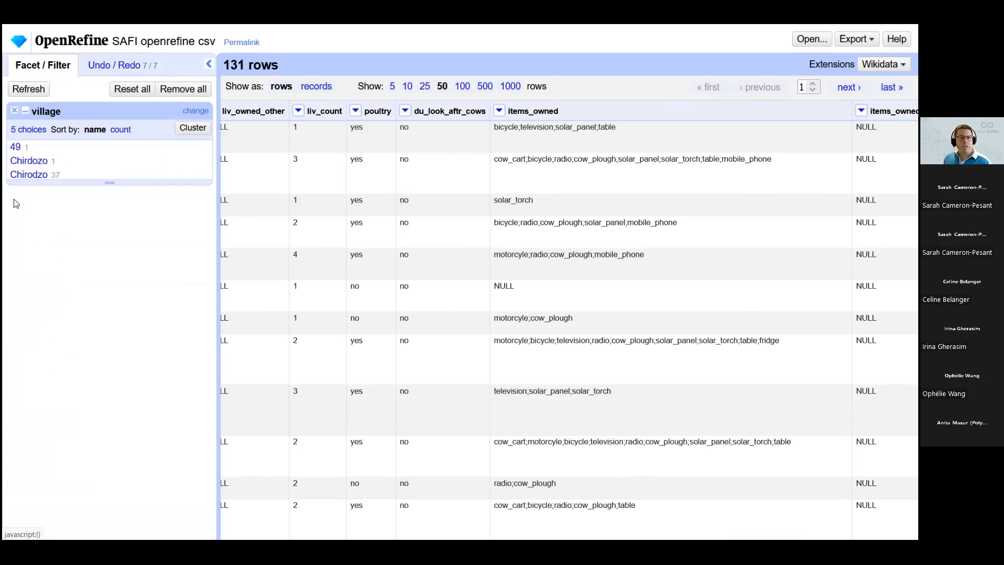
left_click(14, 112)
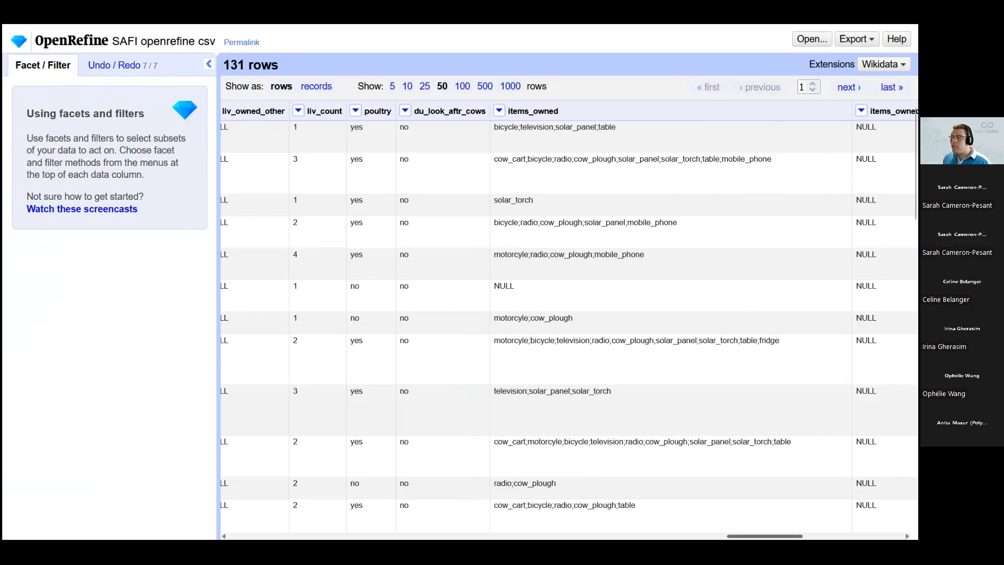
- Look through the data columns that come before items_owned
scroll(569, 316, "right", 10)
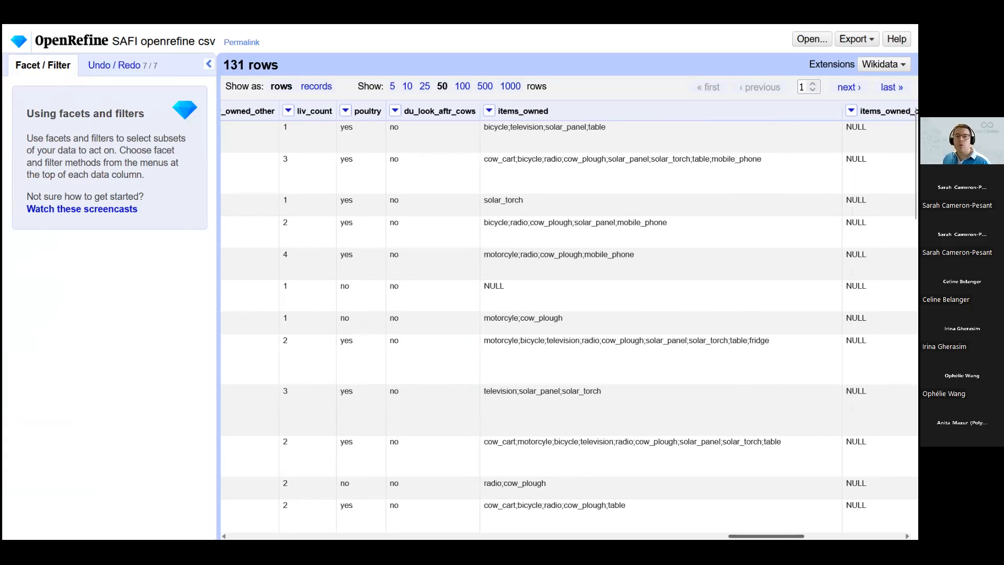
scroll(569, 316, "left", 10)
scroll(569, 316, "left", 8)
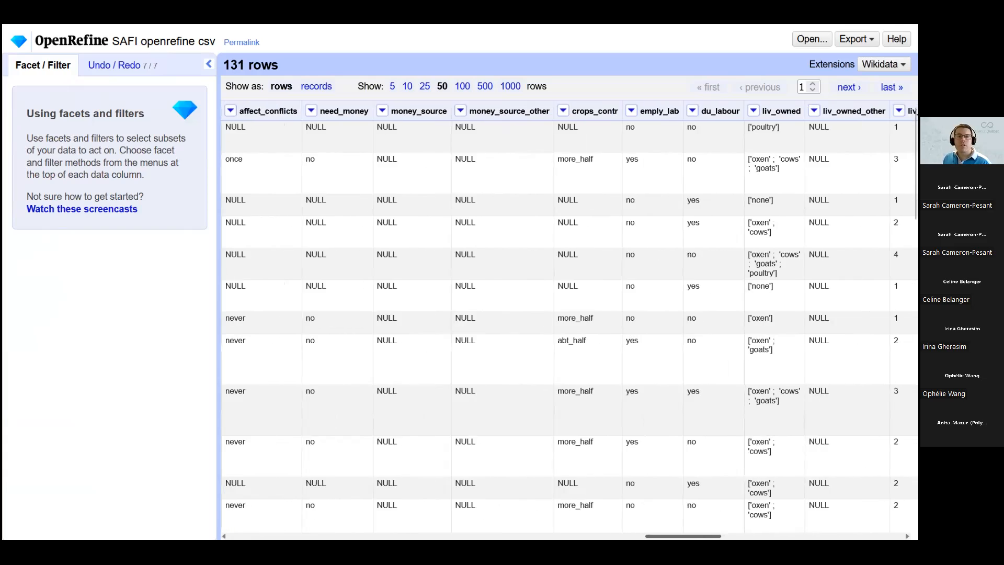
- Browse the project columns back to respondent_roof_type and examine the values in its rows
scroll(569, 316, "left", 6)
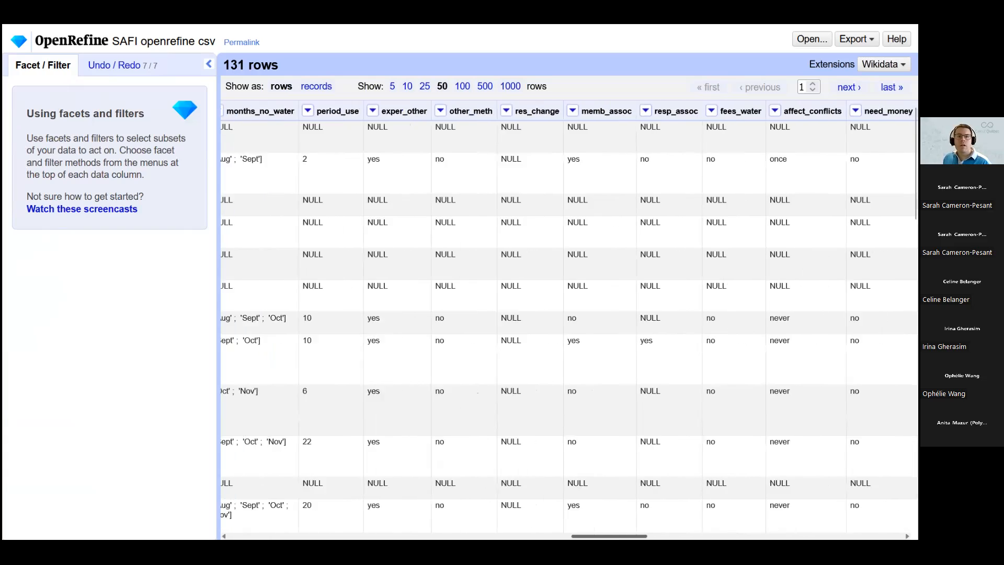
scroll(569, 316, "left", 6)
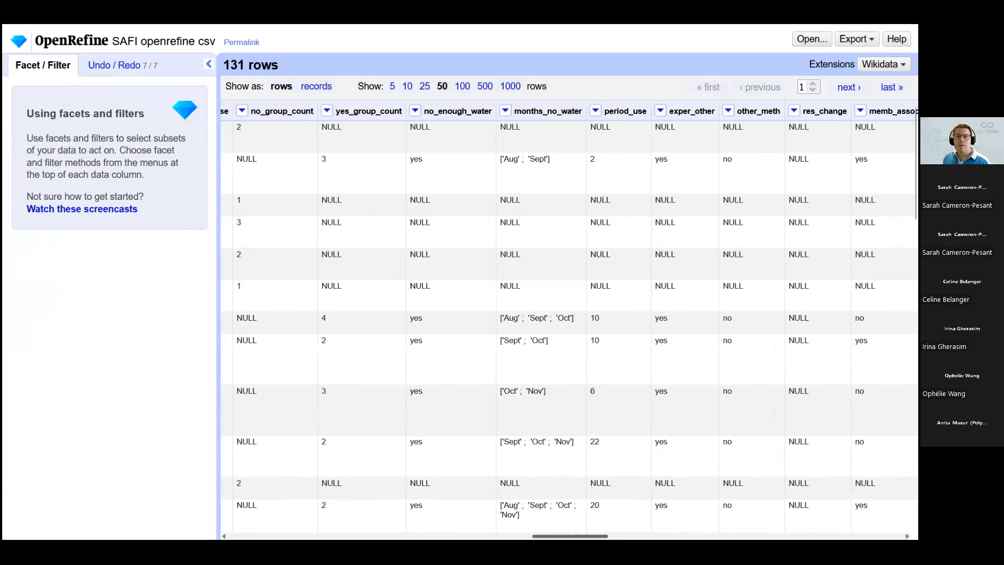
scroll(569, 315, "left", 10)
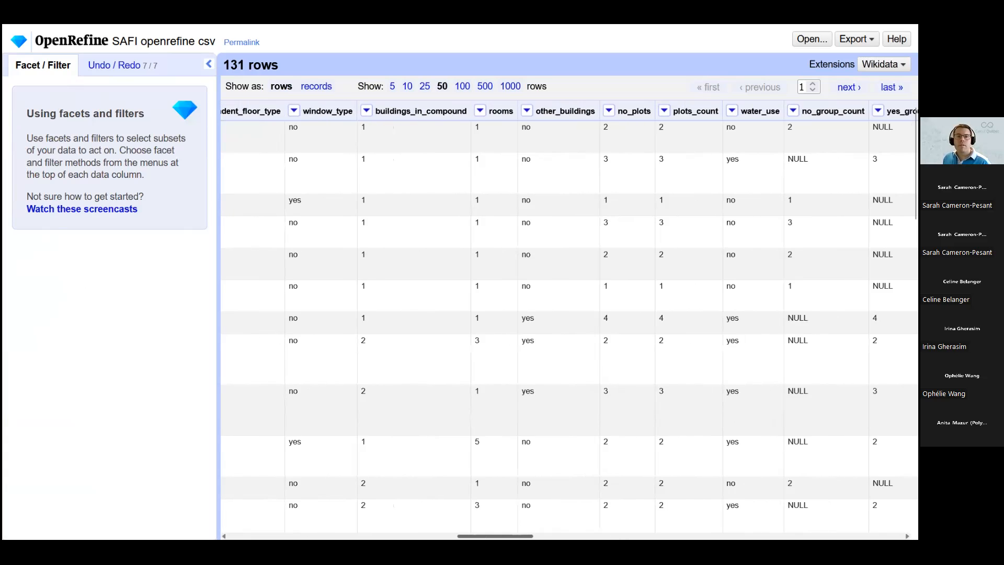
scroll(323, 137, "left", 8)
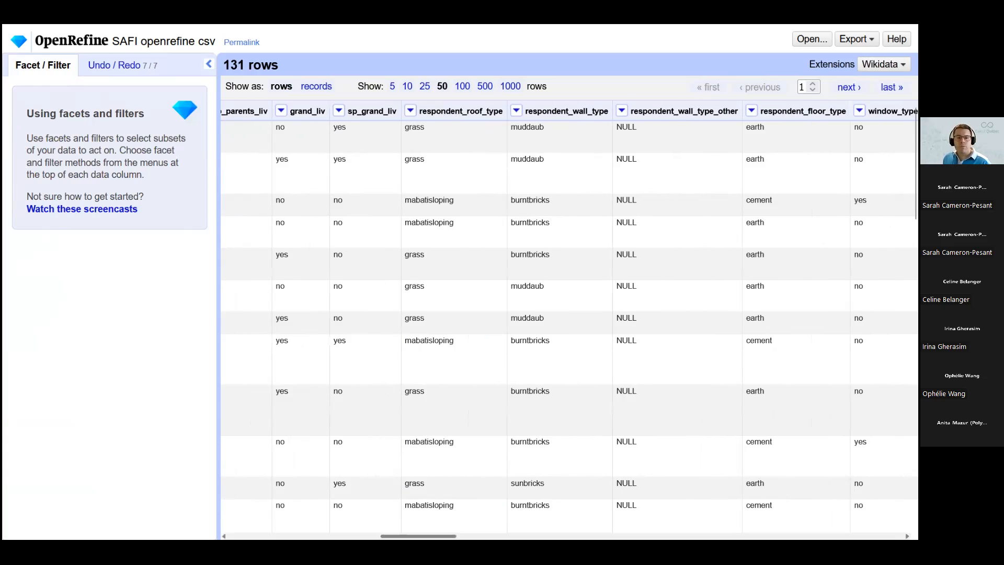
scroll(406, 525, "left", 15)
scroll(567, 314, "left", 3)
scroll(567, 313, "right", 15)
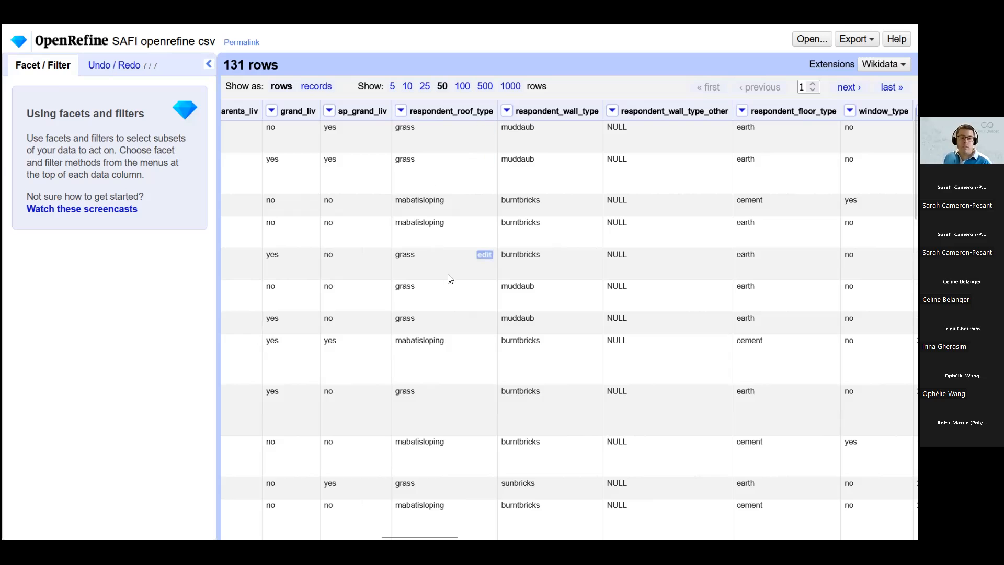
scroll(432, 307, "down", 5)
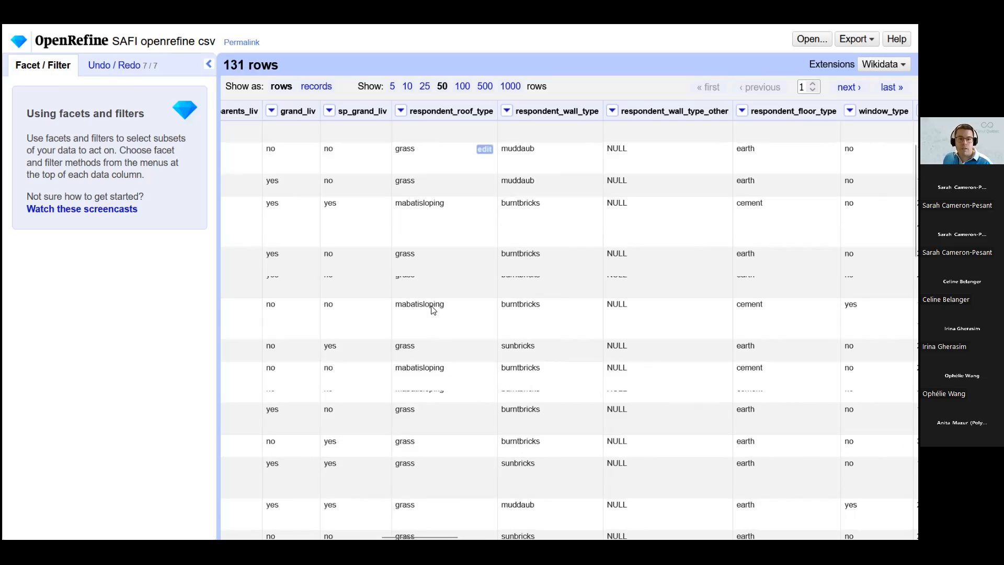
scroll(432, 310, "down", 7)
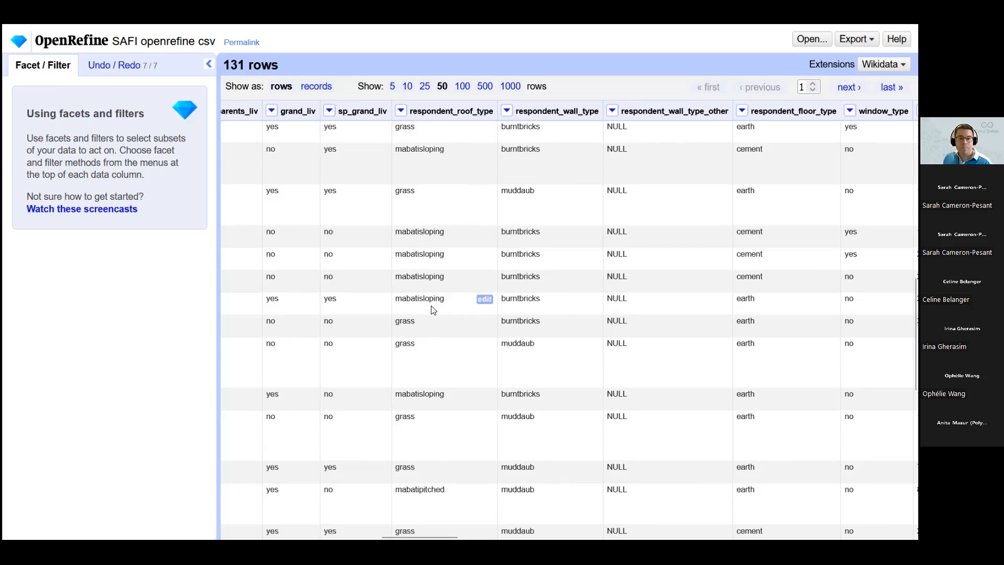
scroll(433, 309, "down", 6)
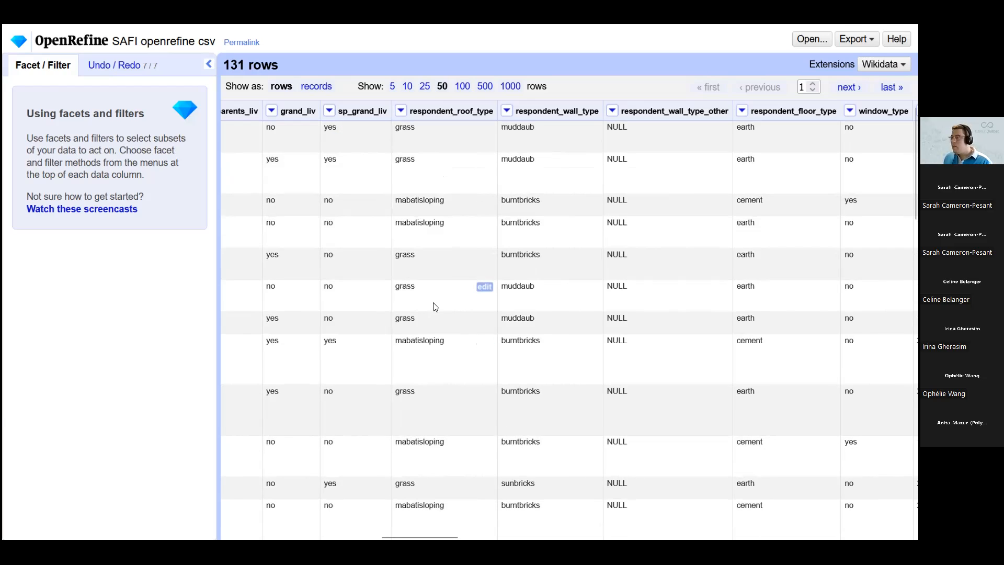
- Add a text filter on the respondent_roof_type column and filter the rows by "mabat"
left_click(402, 112)
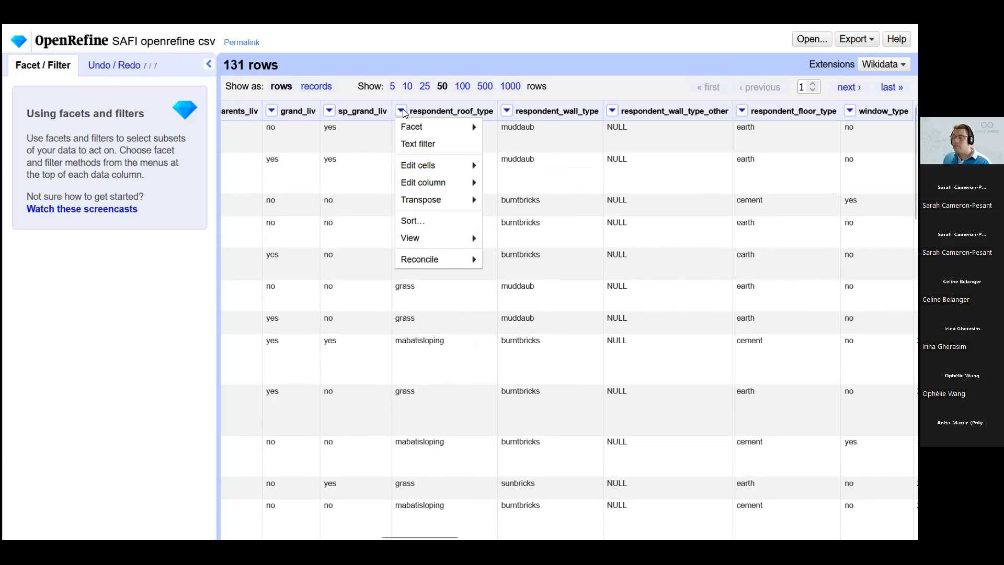
left_click(457, 152)
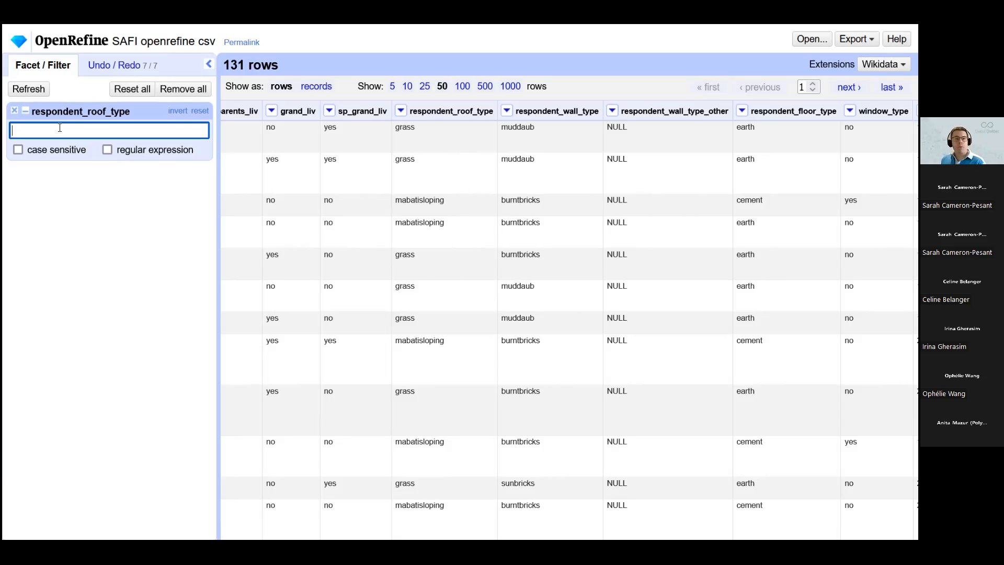
type("mabat")
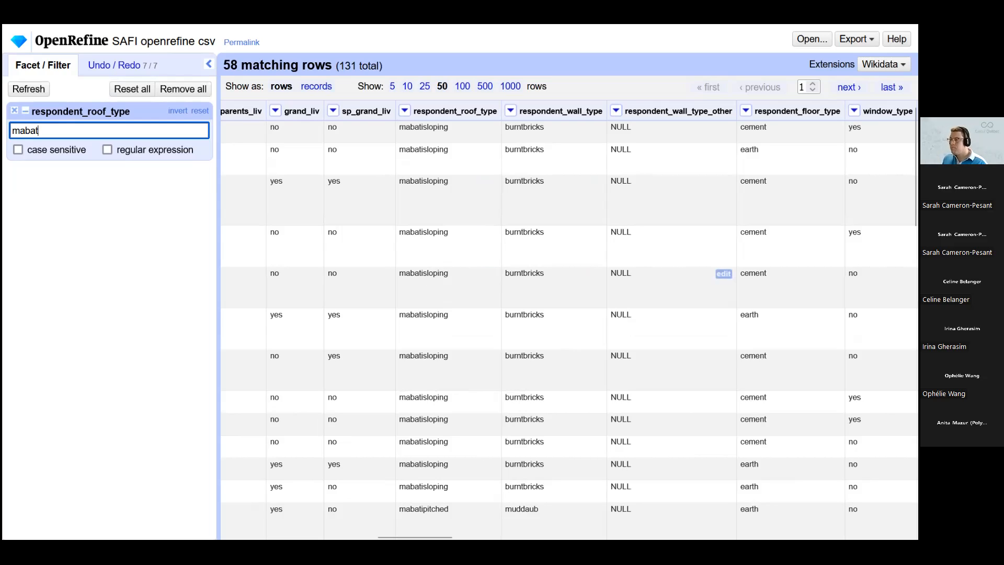
- Add a text facet on the respondent_roof_type column
left_click(406, 111)
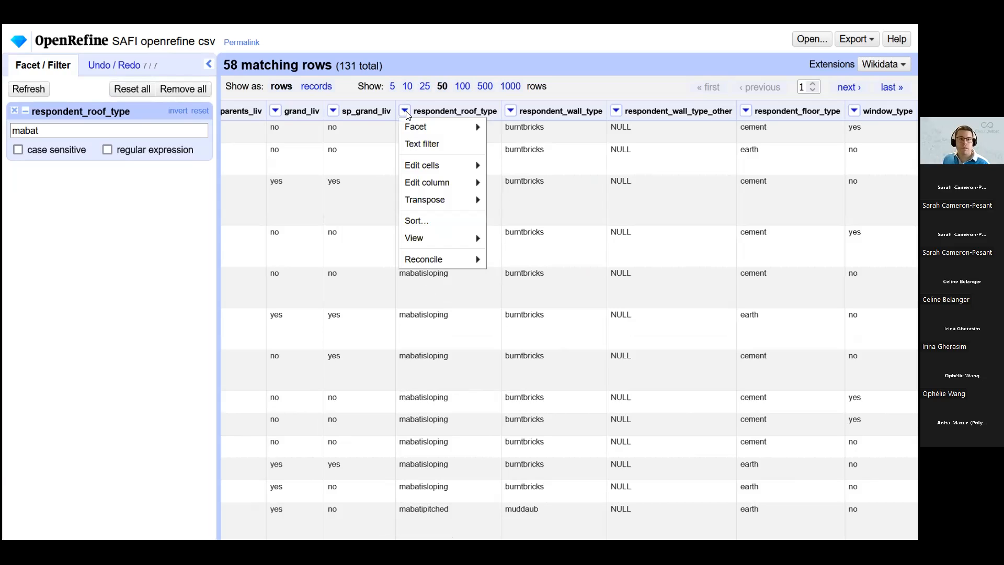
mouse_move(418, 127)
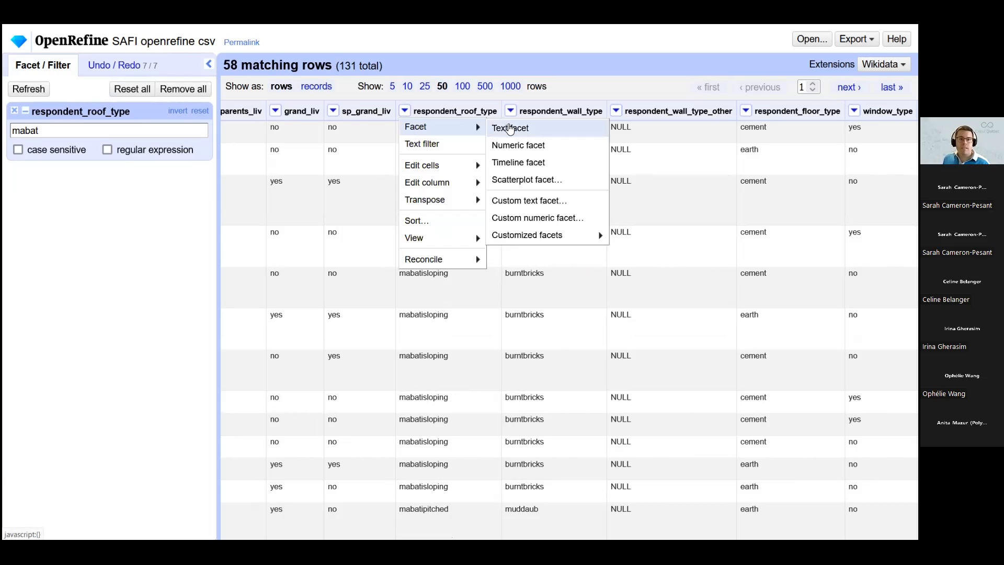
left_click(514, 127)
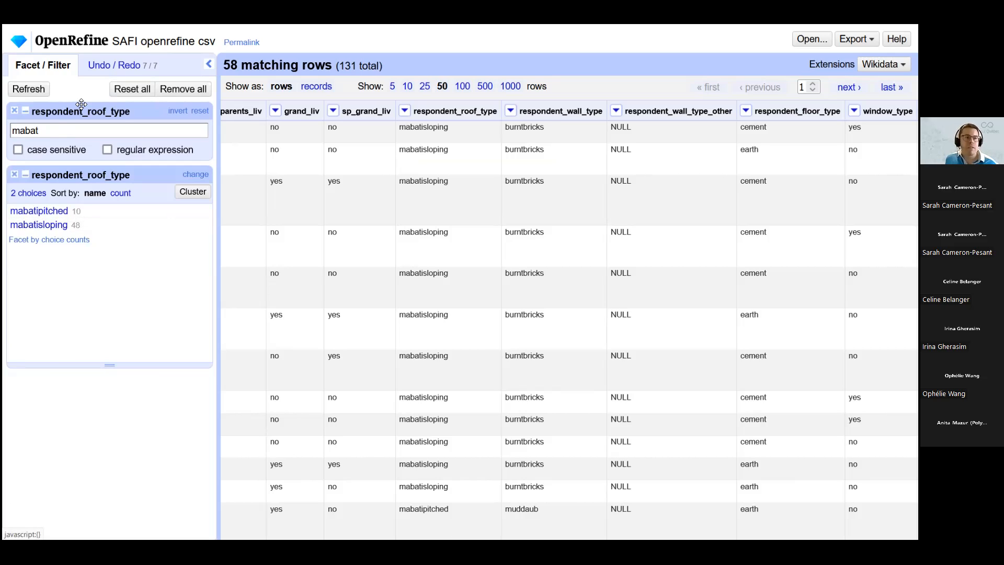
left_click_drag(39, 131, 11, 129)
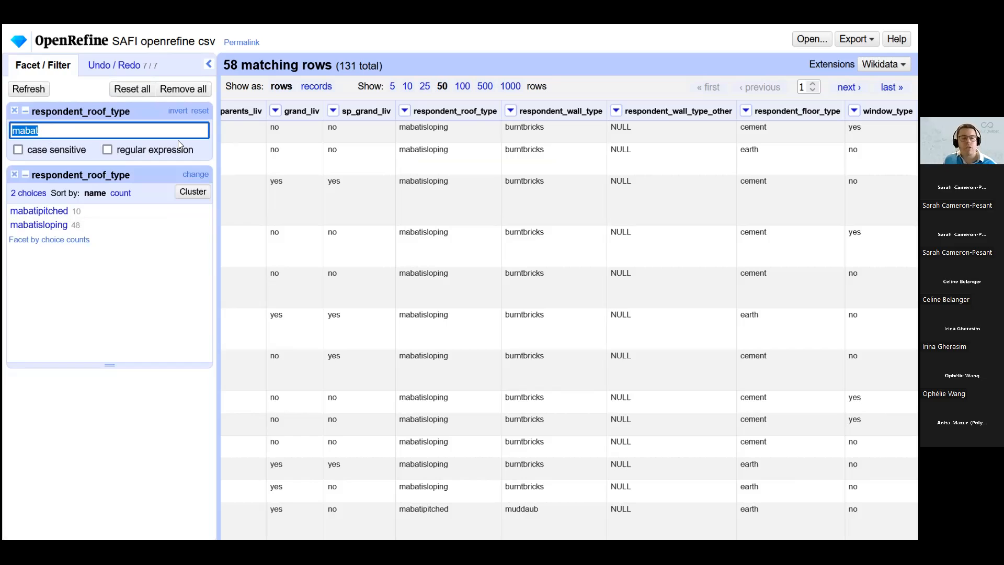
left_click(406, 113)
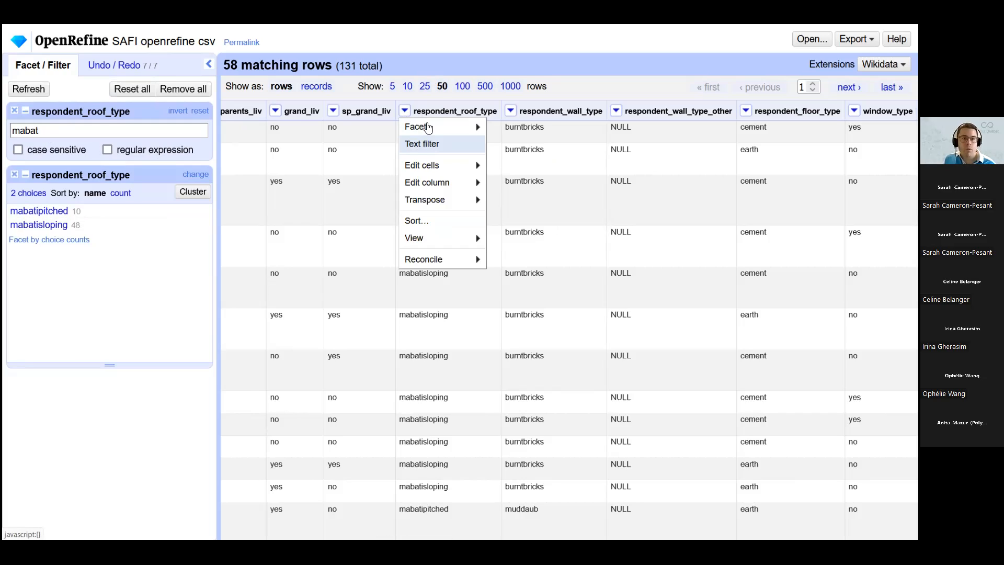
mouse_move(434, 128)
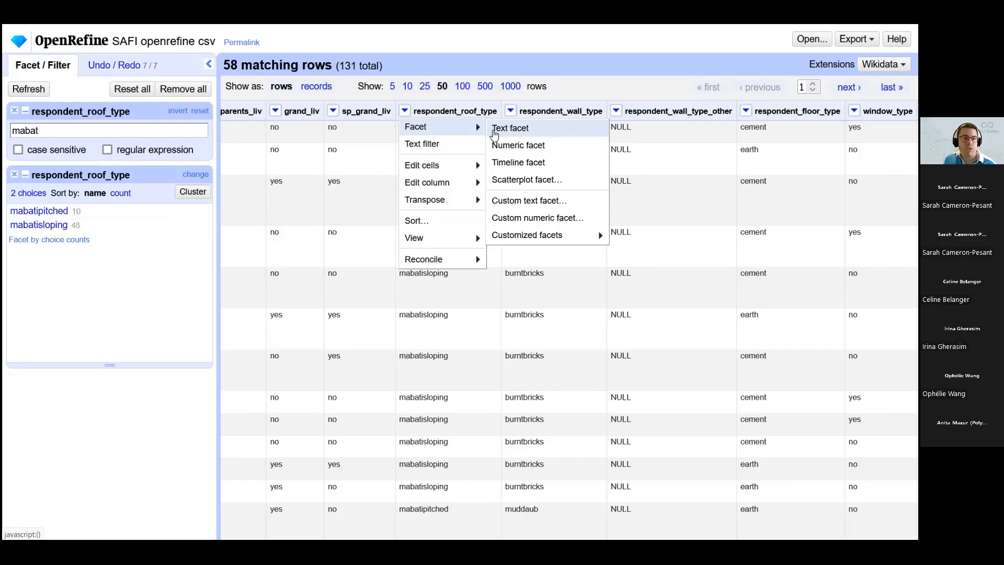
- Empty the respondent_roof_type text filter to show all facet choices, and filter by "mabat" again
left_click(60, 130)
left_click(60, 129)
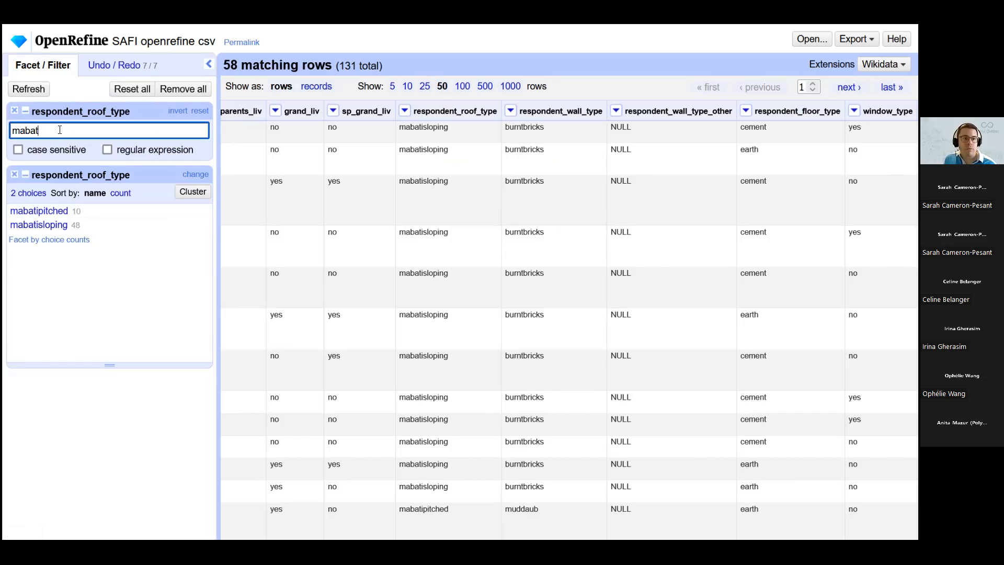
key("BackSpace")
key("BackSpace")
key("BackSpace")
key("BackSpace")
key("BackSpace")
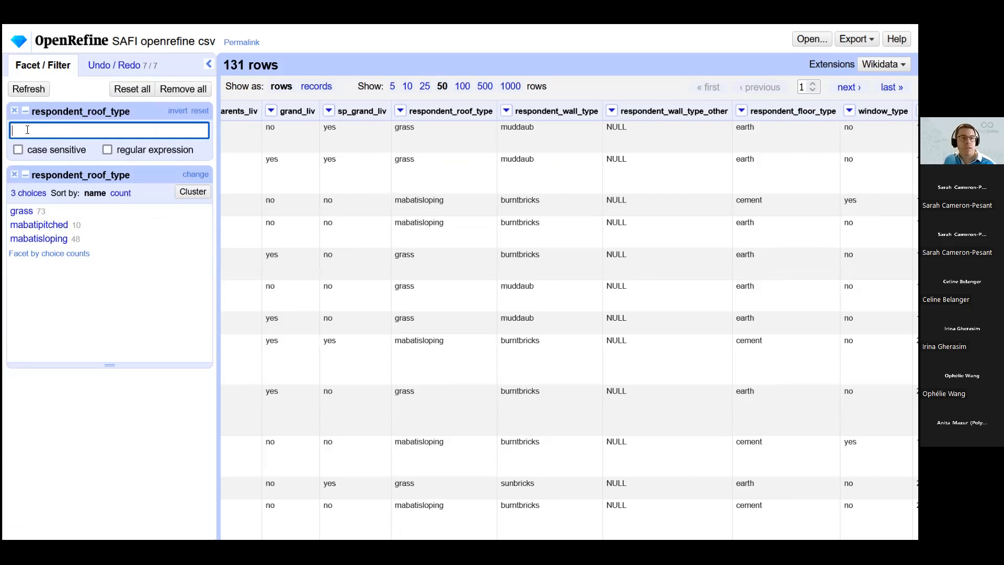
type("abat")
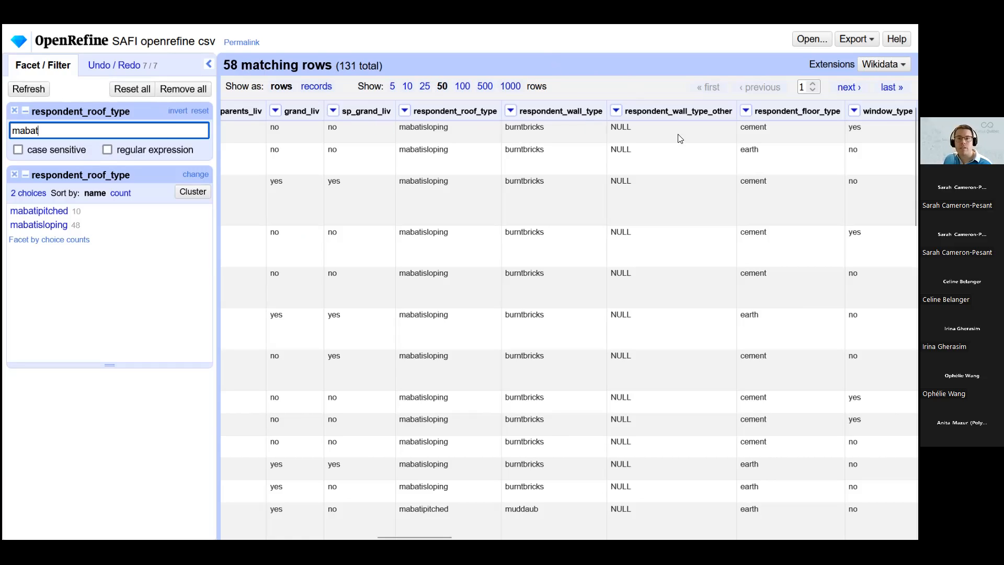
- View the second page of matching rows, return to the first, and try 5 rows per page before restoring 50
left_click(849, 87)
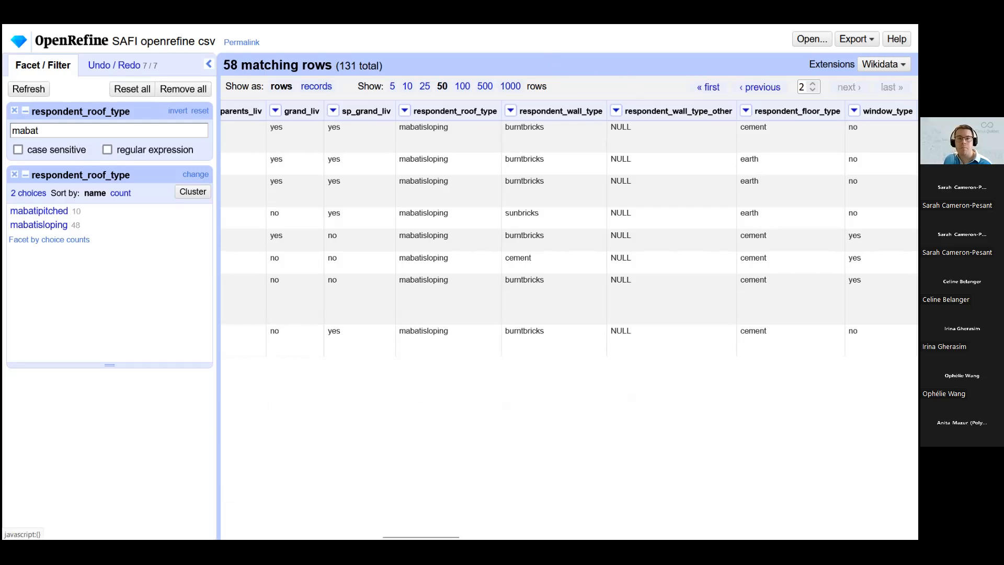
left_click(755, 89)
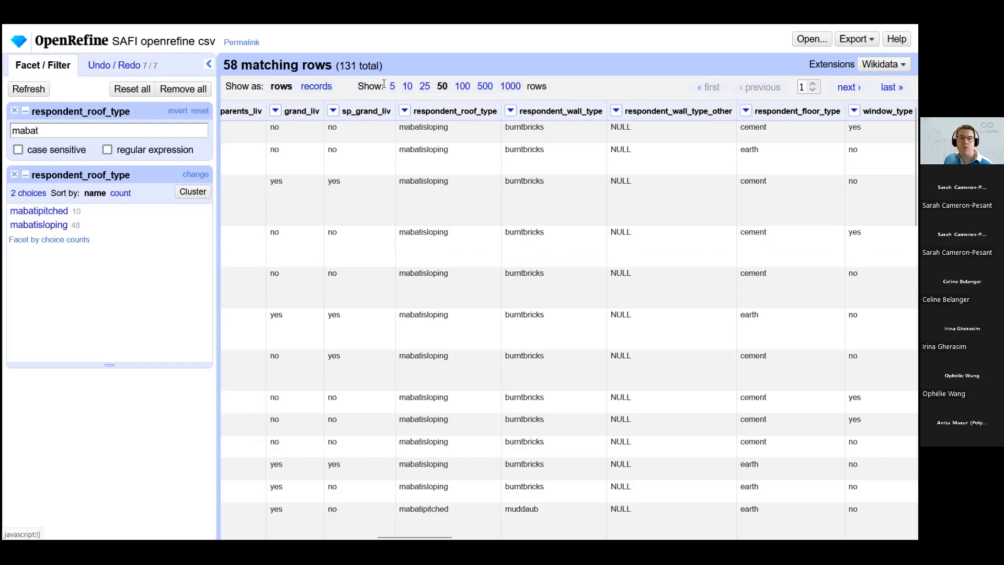
left_click(393, 86)
left_click(442, 87)
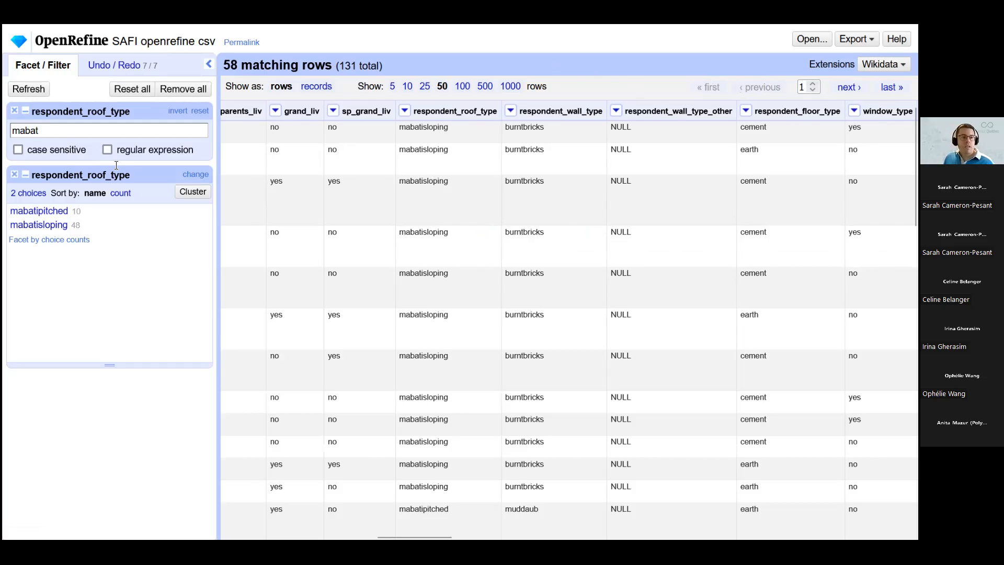
- Narrow the text filter to "mabatip", open the mabatipitched facet value for editing and cancel, and restore the filter to "mabat"
left_click(69, 131)
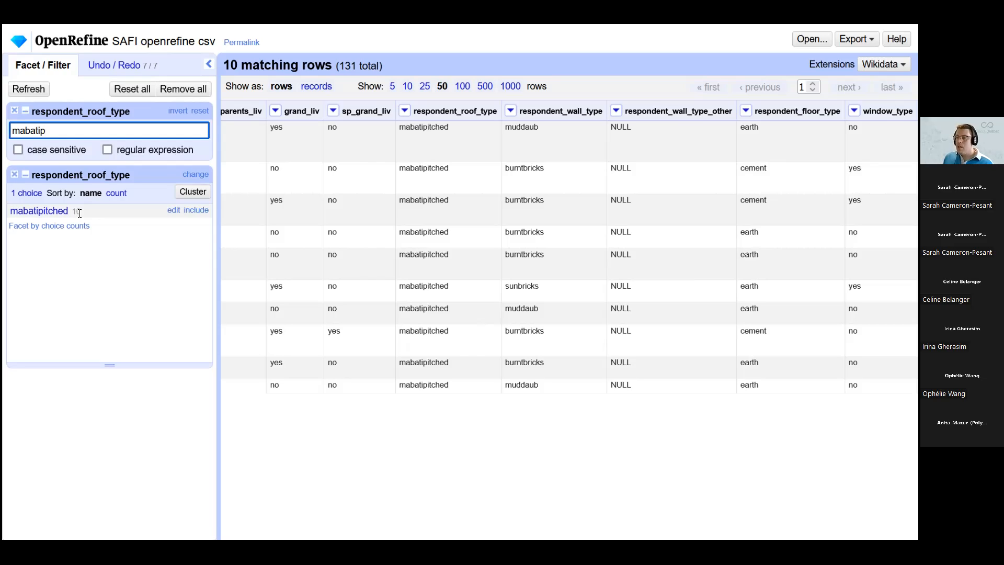
left_click(173, 212)
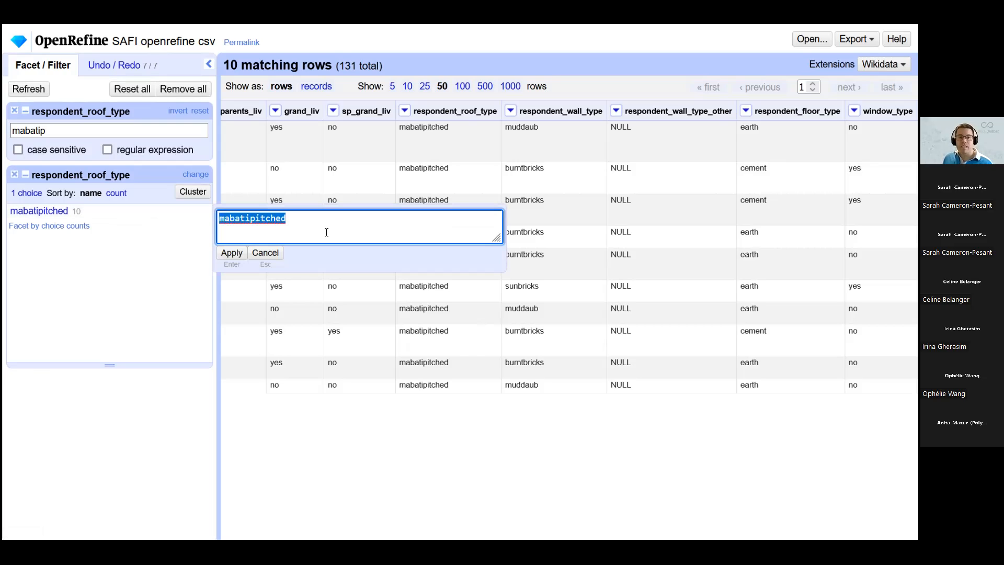
left_click(276, 257)
left_click(66, 136)
key("BackSpace")
key("BackSpace")
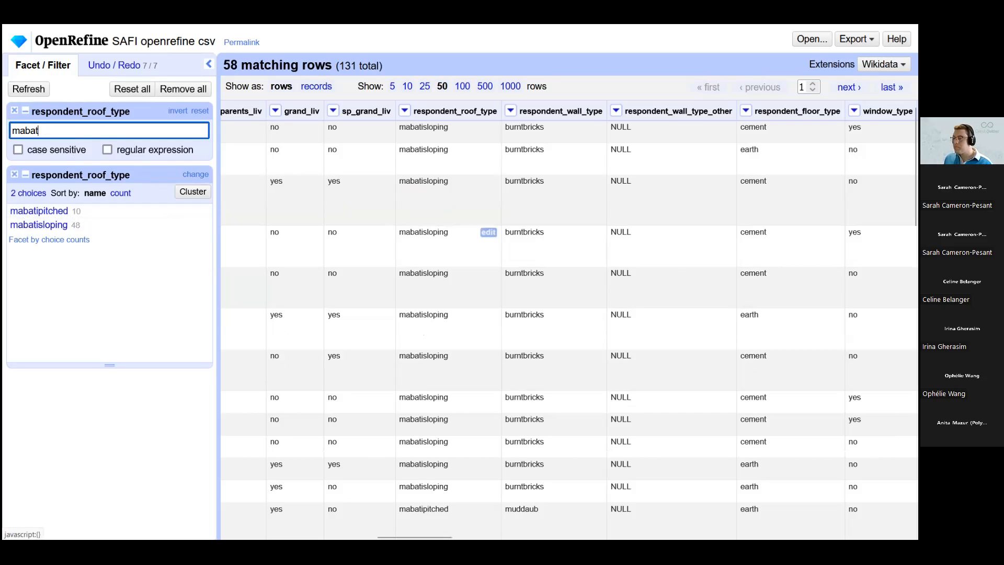
- Include both mabatipitched and mabatisloping in the respondent_roof_type facet selection
key("alt+Tab")
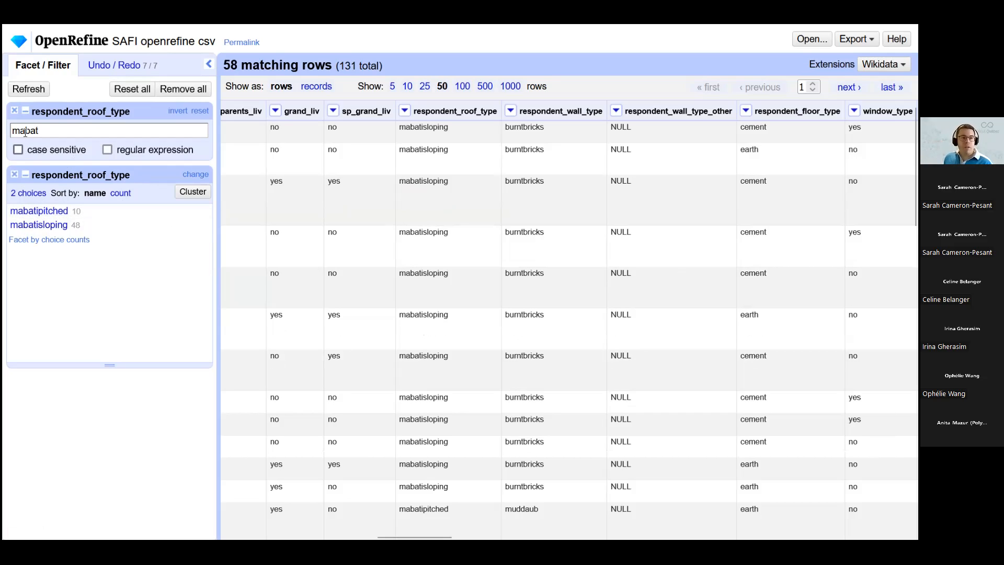
double_click(8, 128)
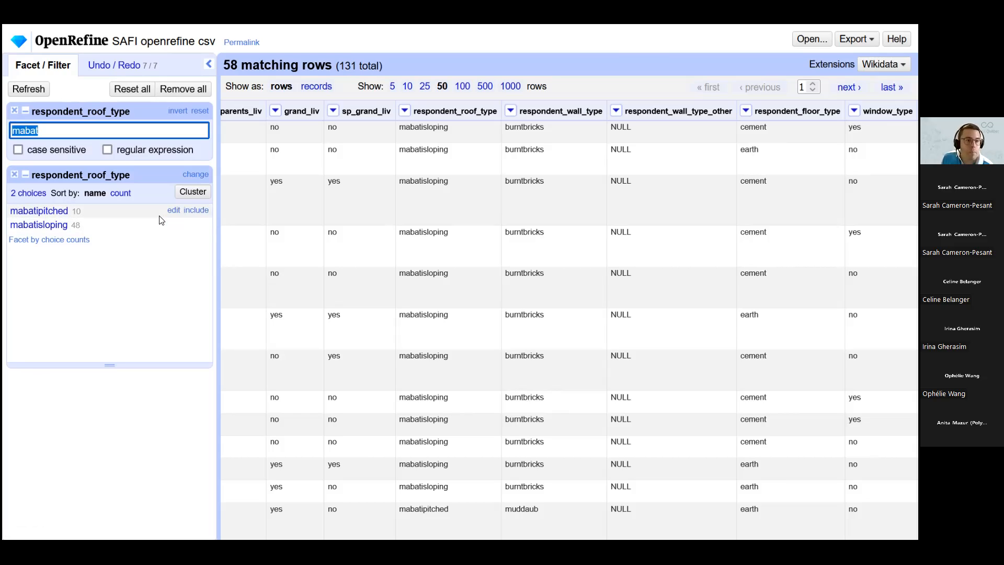
left_click(195, 211)
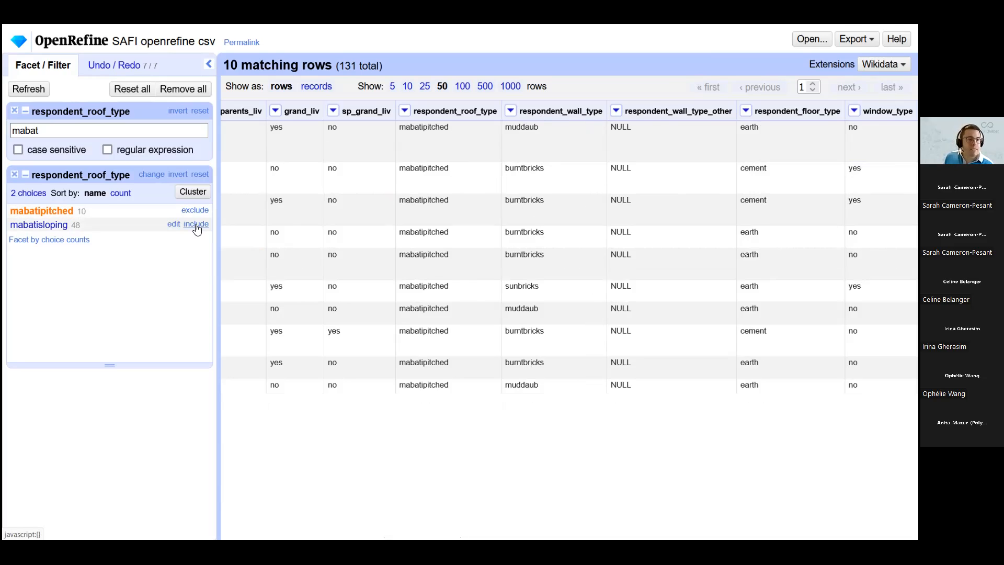
left_click(196, 225)
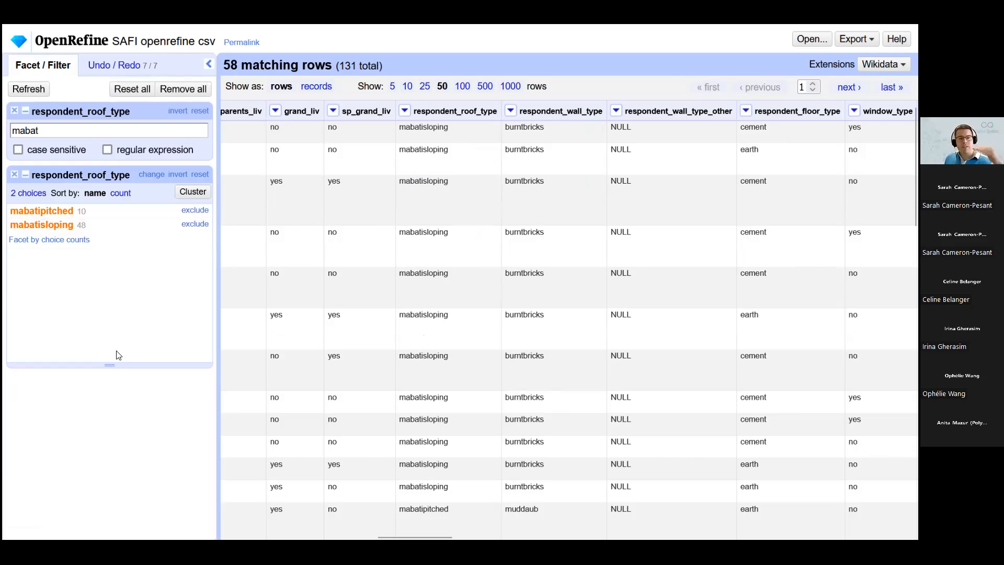
- Clear the "mabat" text filter, and exclude mabatisloping and mabatipitched from the respondent_roof_type facet selection
left_click_drag(55, 129, 4, 132)
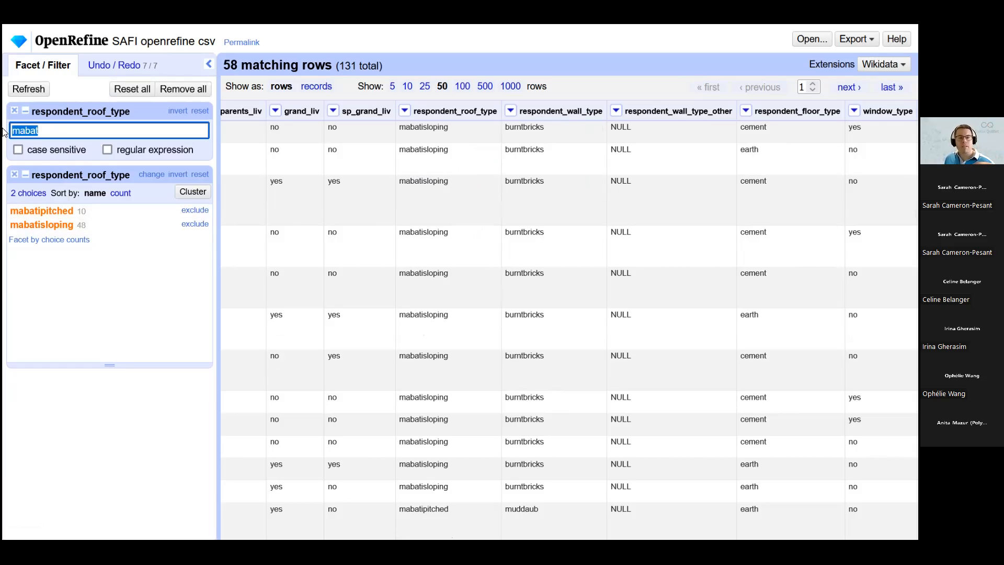
key("BackSpace")
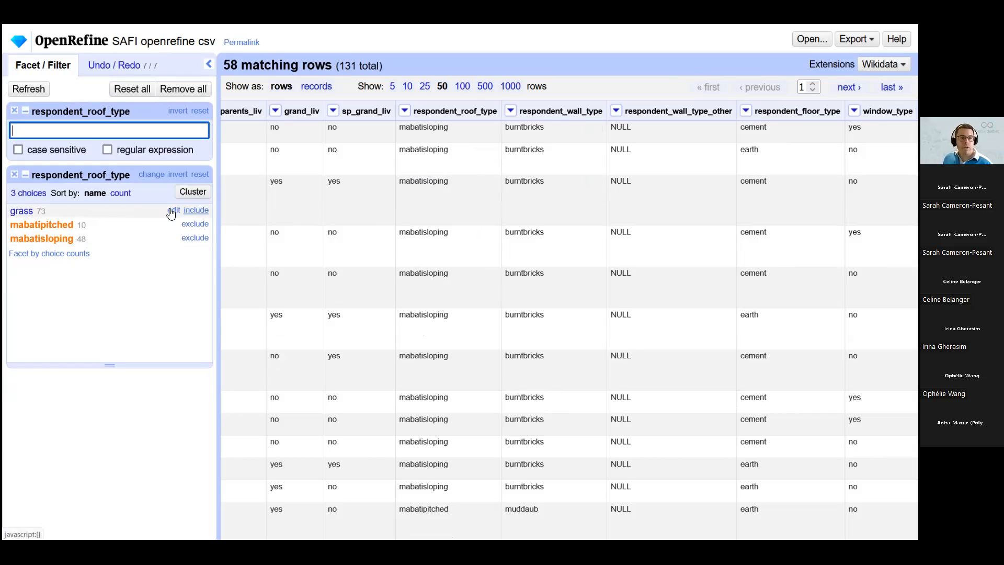
scroll(513, 261, "down", 10)
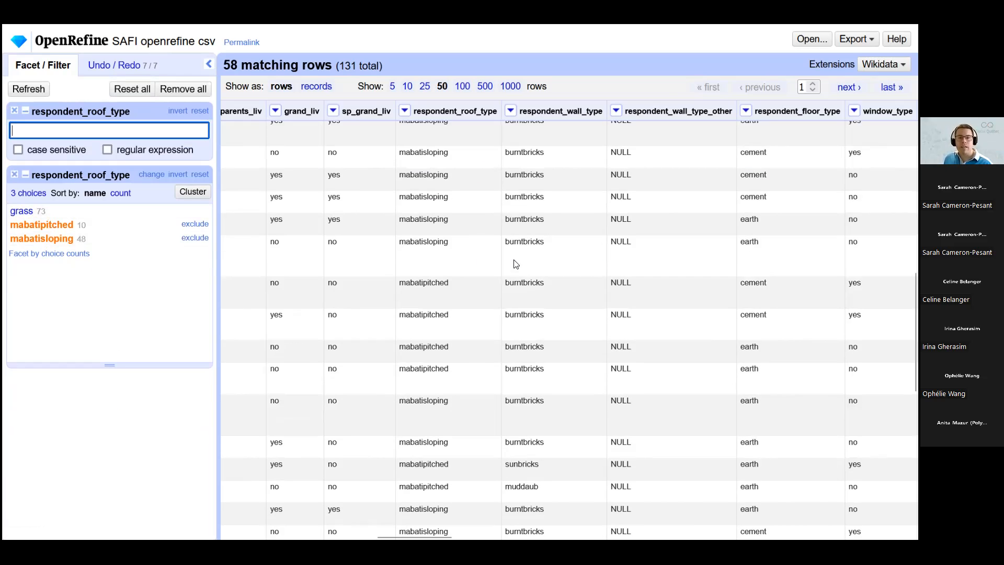
scroll(505, 291, "up", 5)
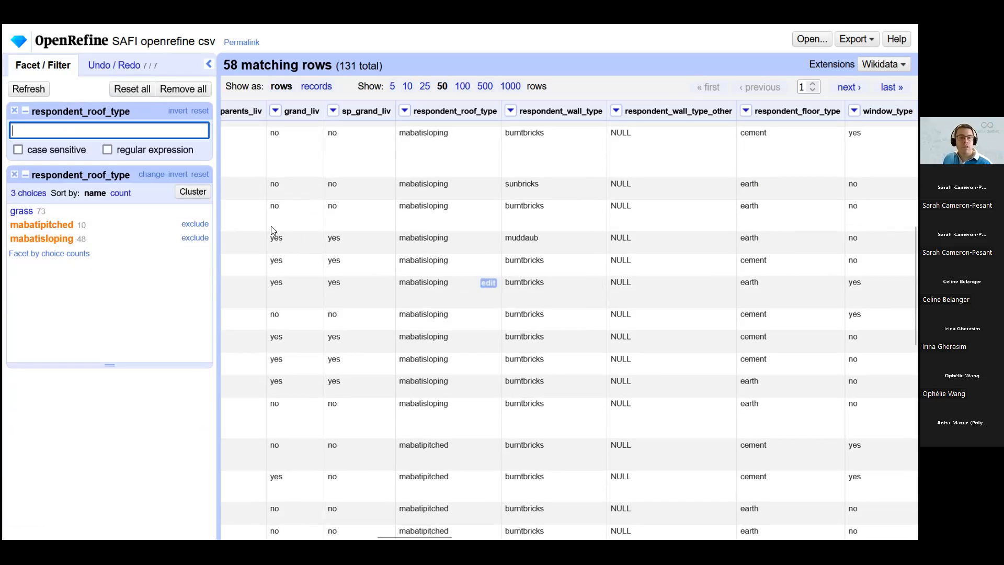
left_click(194, 239)
left_click(201, 226)
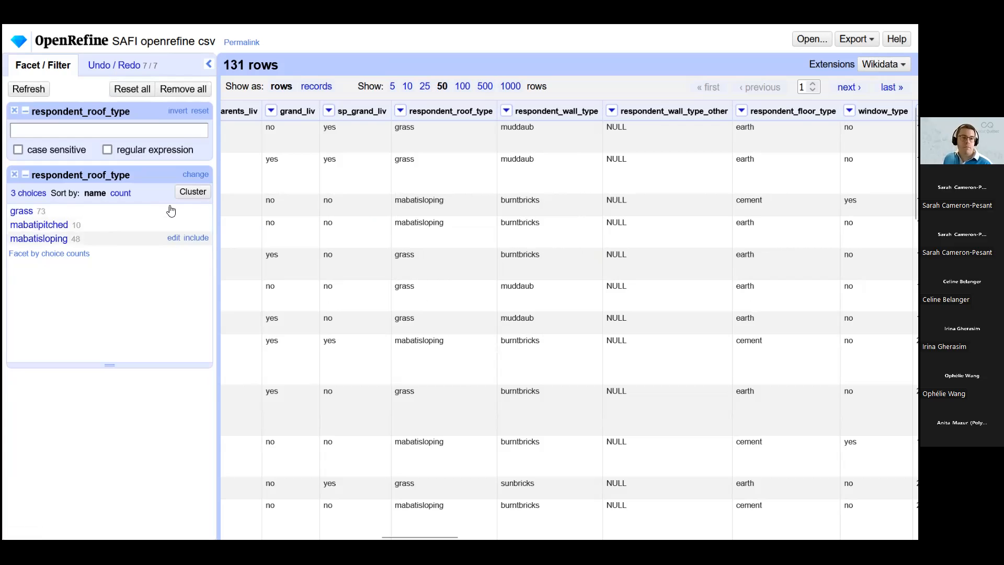
- Include grass in the respondent_roof_type facet selection and exclude it again
left_click(198, 214)
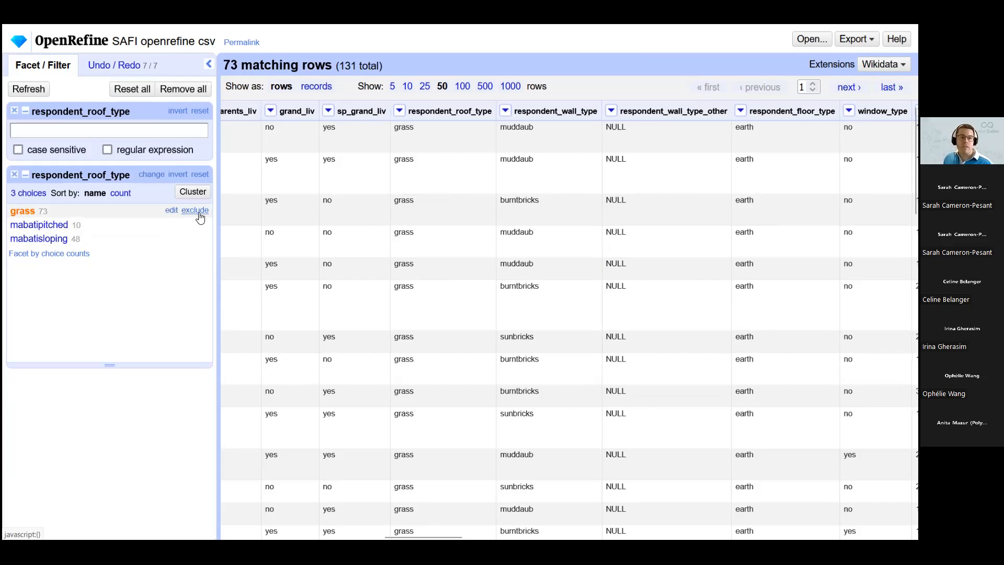
left_click(199, 212)
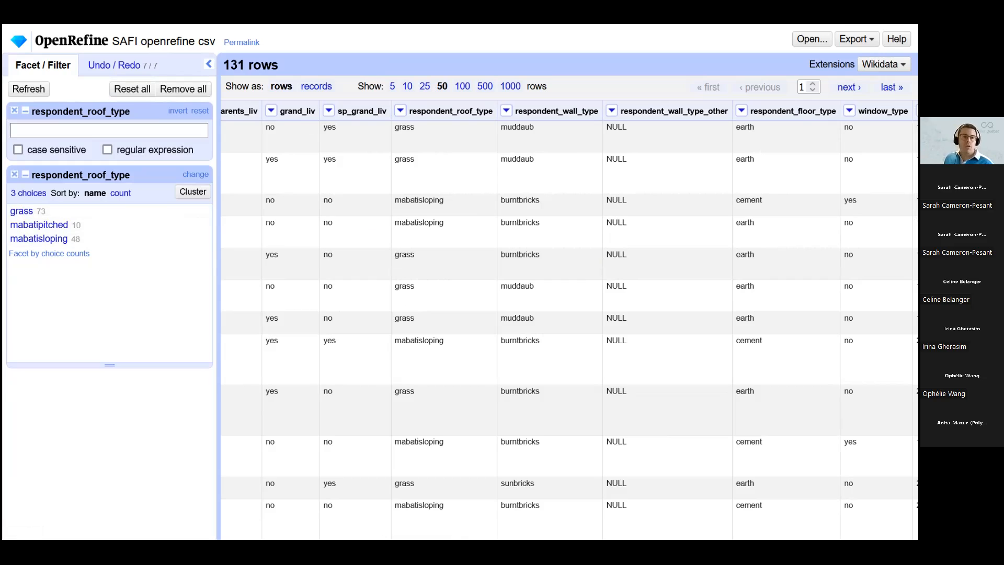
mouse_move(127, 175)
left_mouse_down()
mouse_move(122, 206)
mouse_move(124, 174)
left_mouse_up()
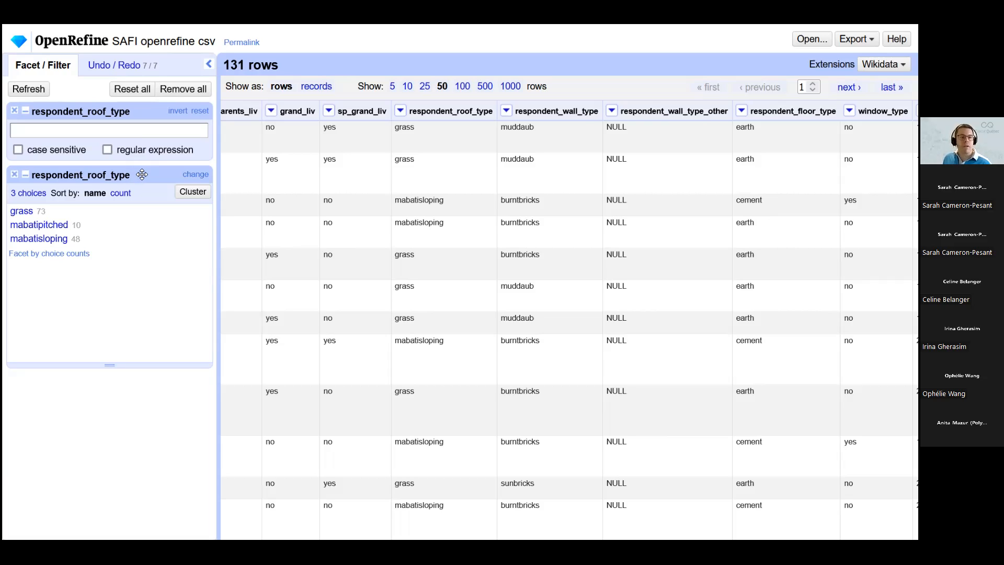
- Filter the rows with the text "mabat" in the respondent_roof_type text filter
left_click(106, 128)
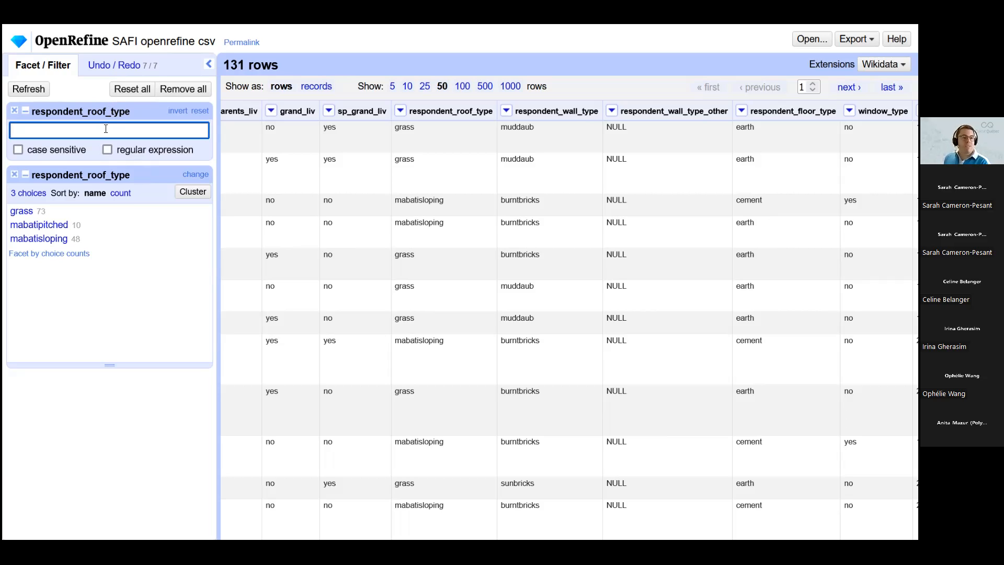
type("mata")
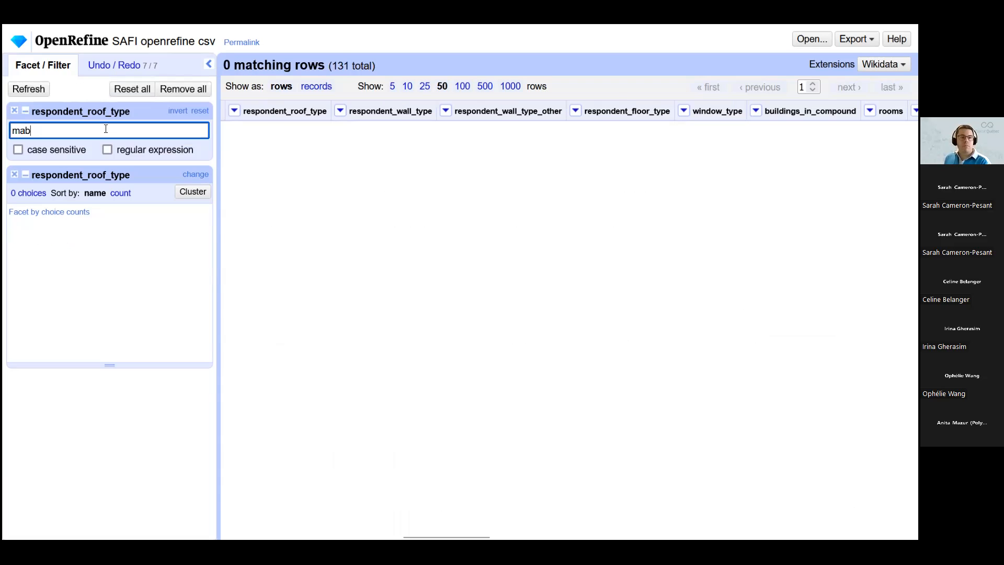
type("at")
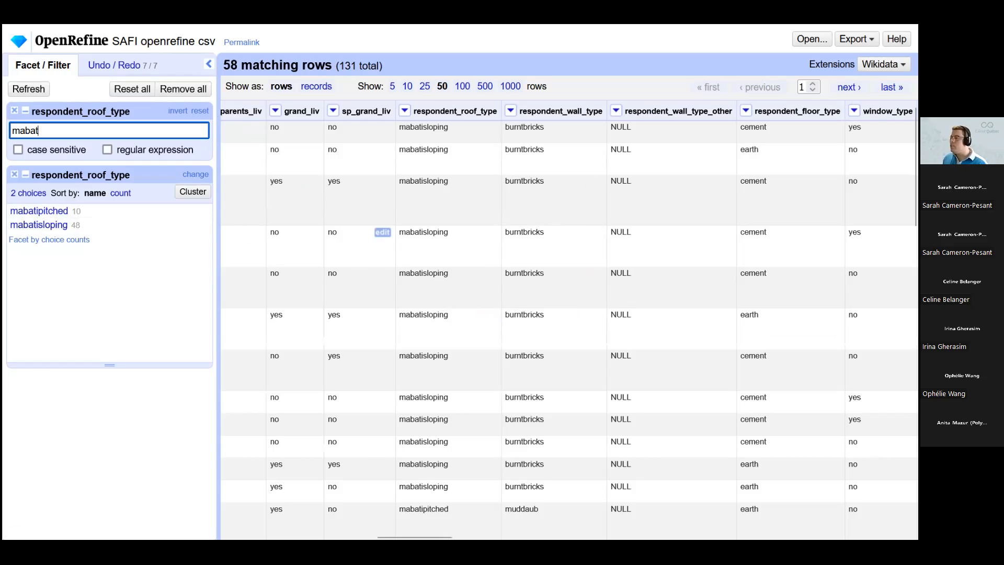
- Remove both the text facet and the text filter on respondent_roof_type
key("alt+Tab")
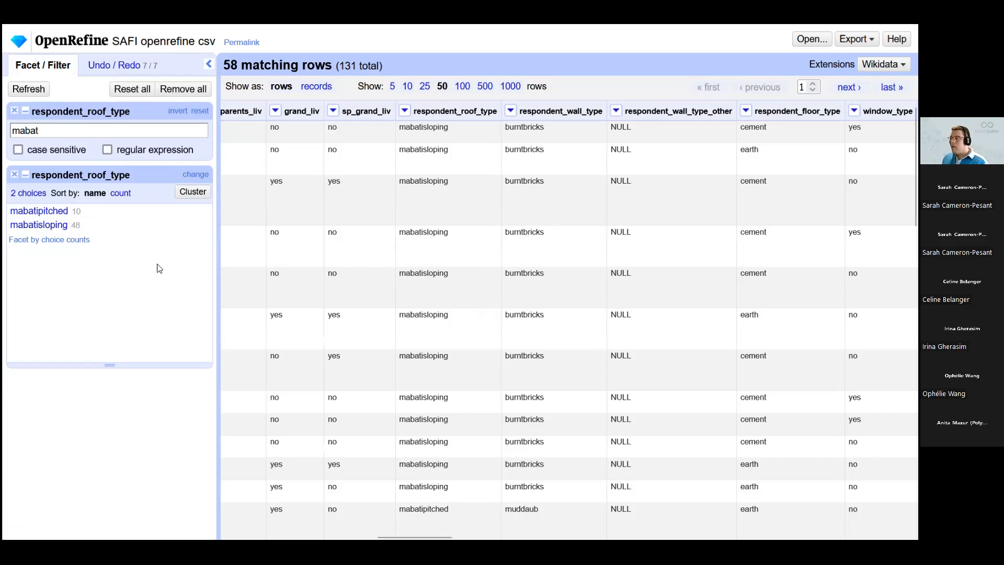
left_click(15, 176)
left_click(15, 111)
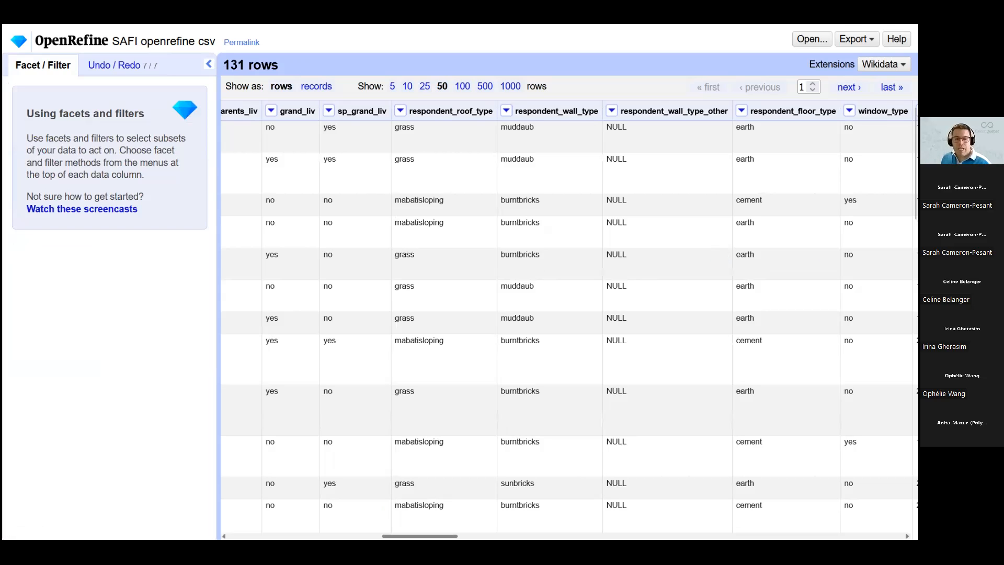
- Convert the cells of the years_farm column to numbers with the common transform
scroll(569, 314, "left", 10)
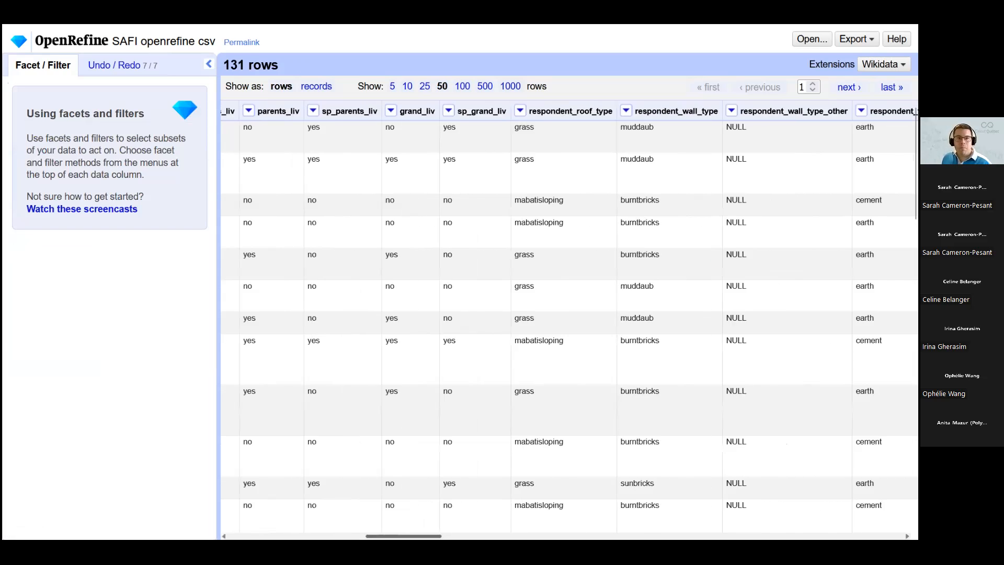
scroll(569, 319, "left", 3)
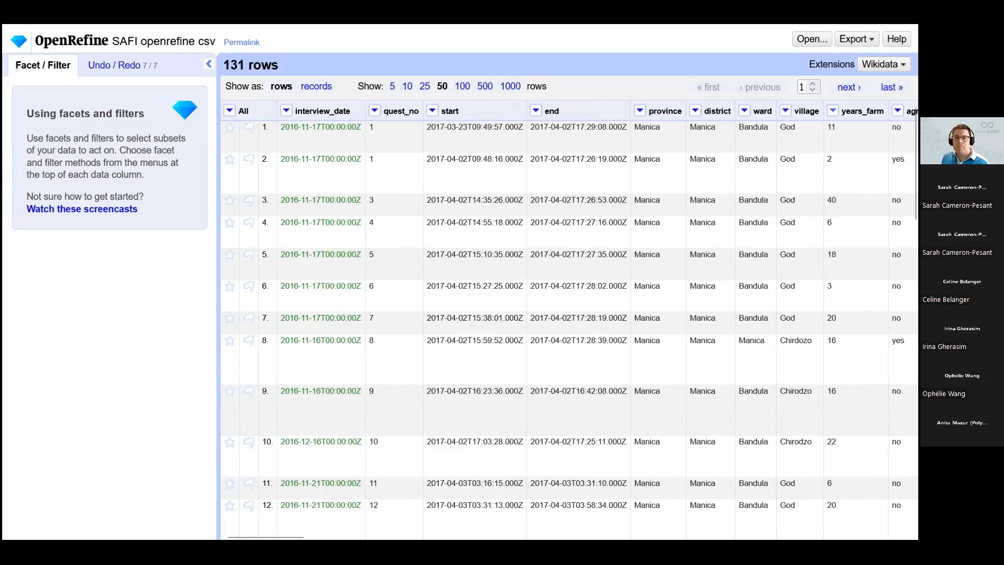
left_click(744, 111)
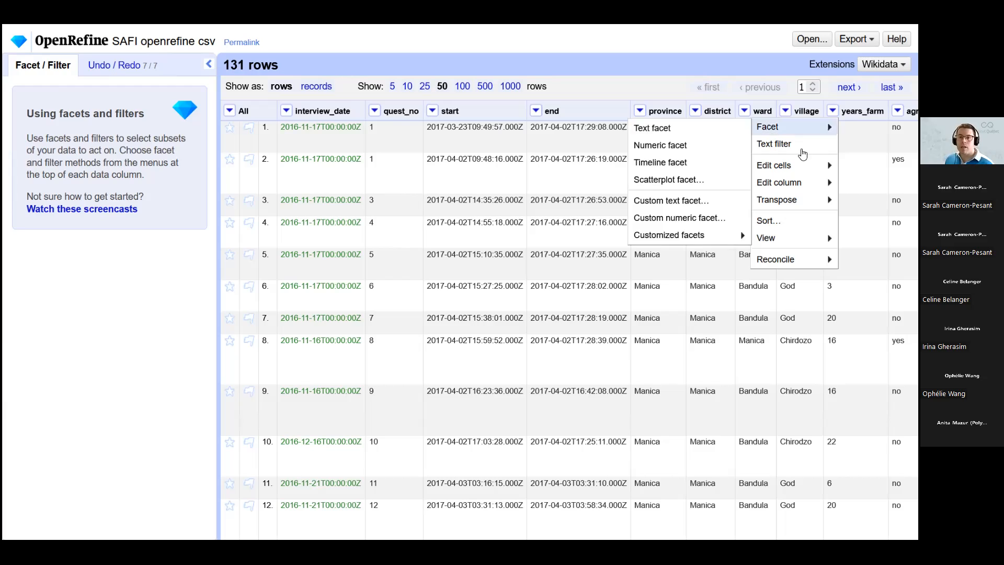
mouse_move(800, 166)
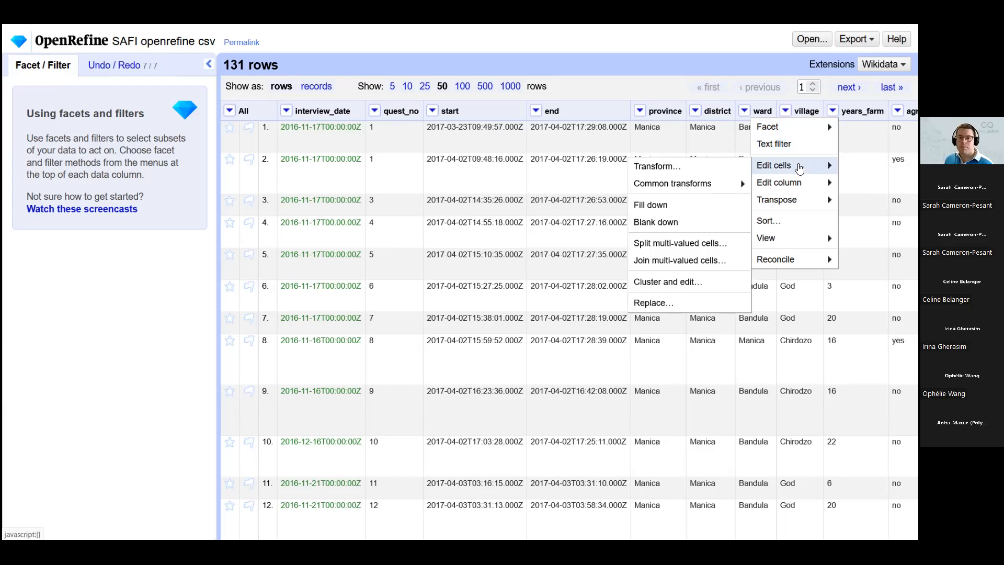
mouse_move(679, 187)
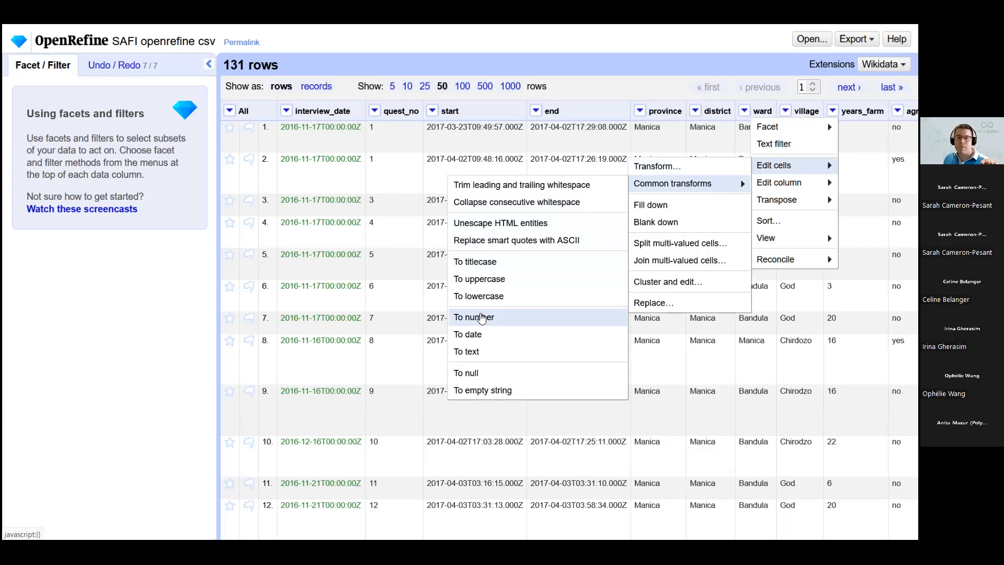
left_click(529, 319)
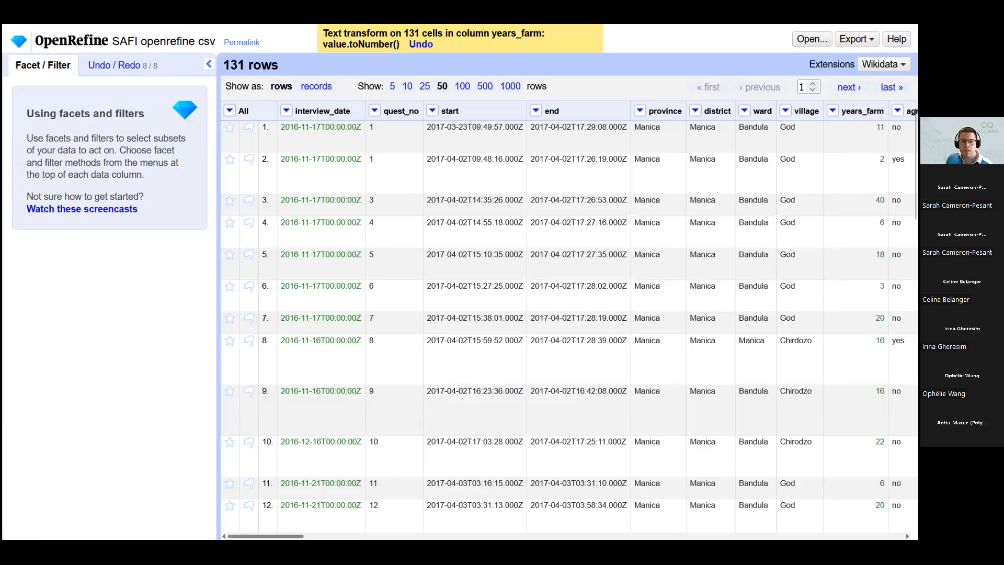
- Convert the no_membrs column's cells to numbers with the common transform
scroll(555, 125, "right", 6)
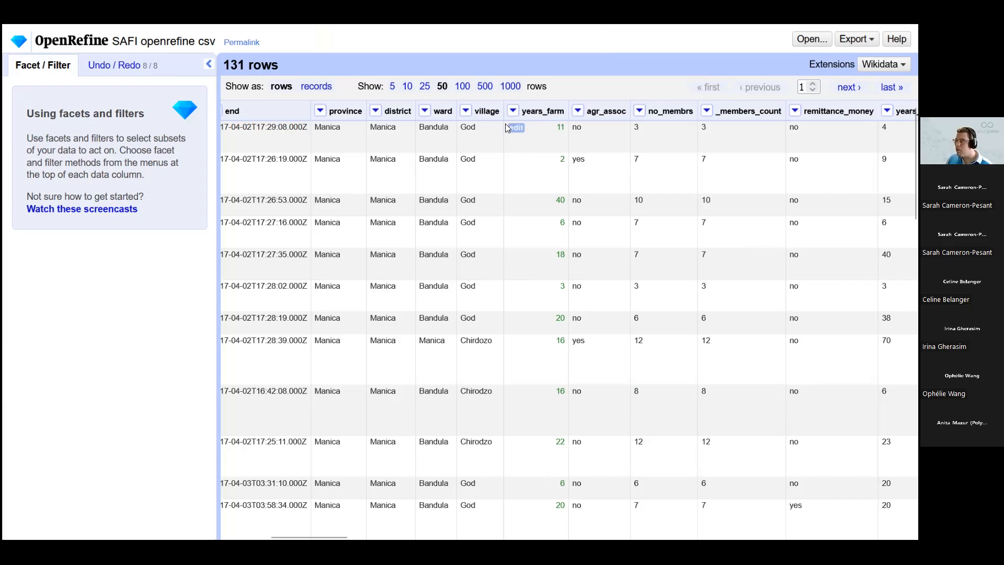
left_click(639, 110)
mouse_move(664, 167)
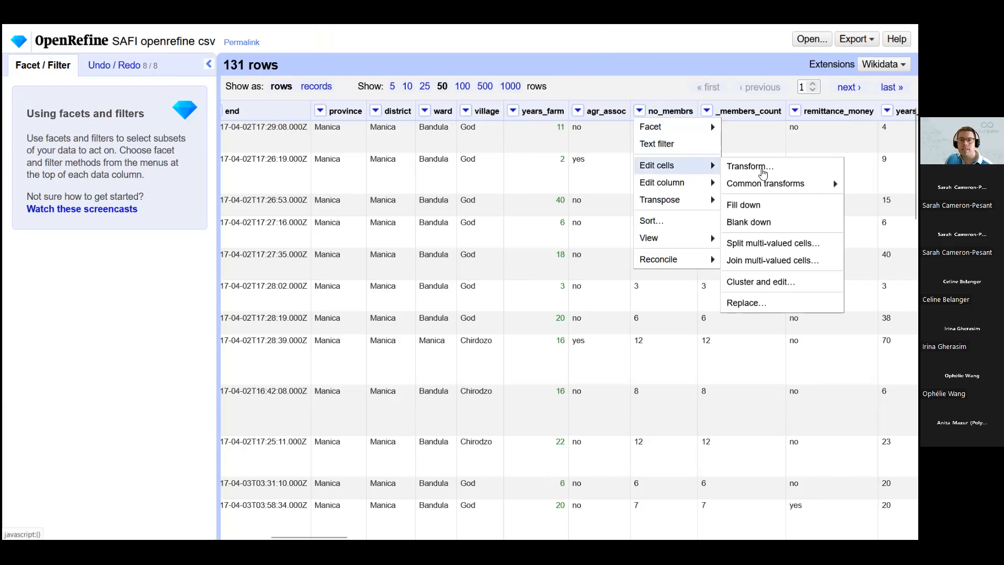
mouse_move(775, 188)
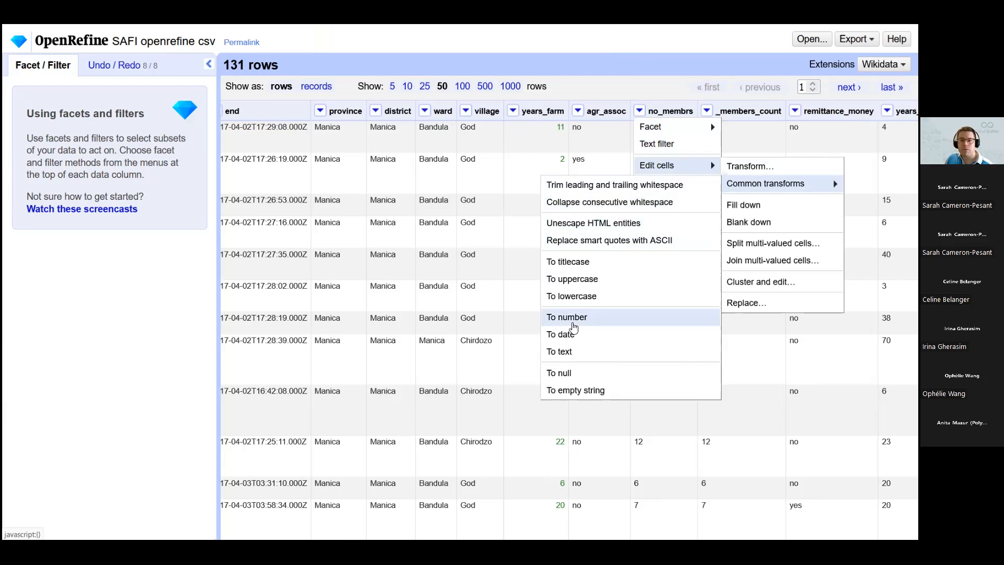
left_click(573, 324)
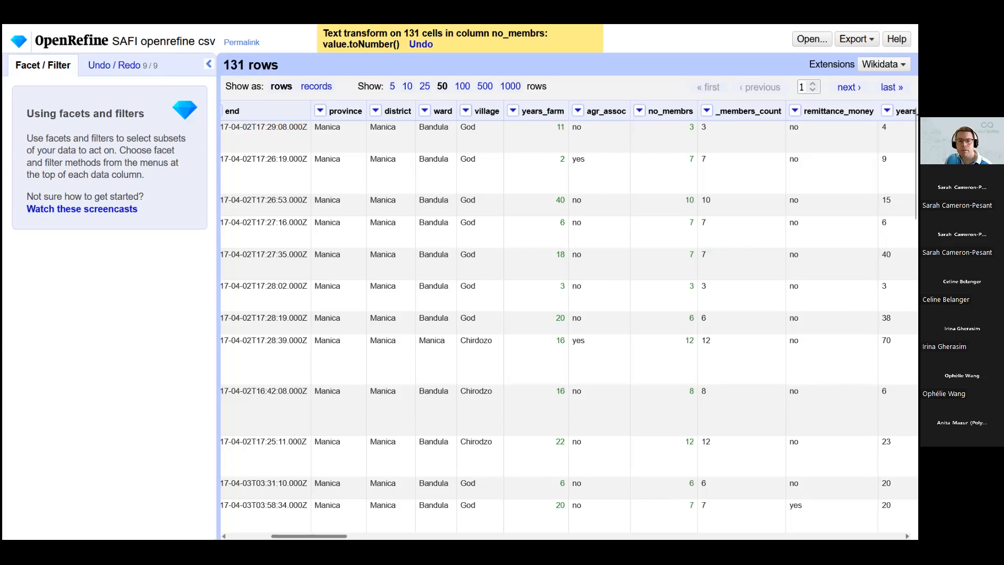
- Convert the years_liv column's cells to numbers with the common transform
scroll(350, 505, "right", 3)
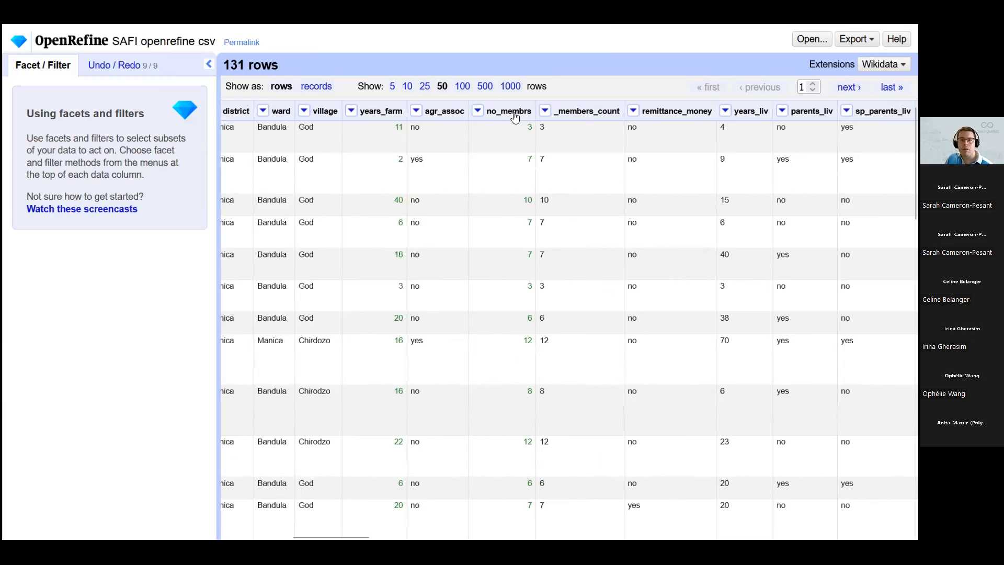
left_click(726, 111)
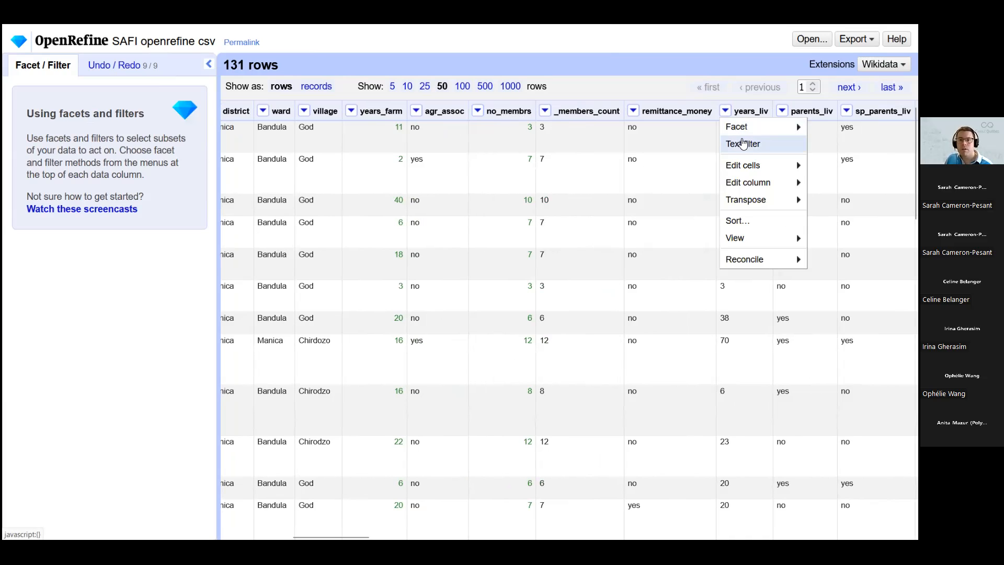
mouse_move(742, 165)
mouse_move(634, 187)
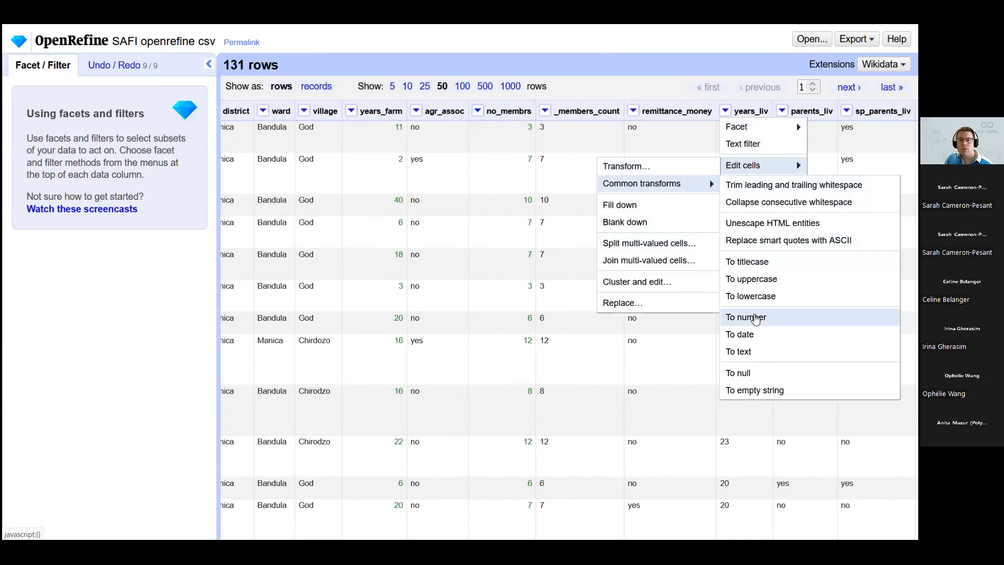
left_click(756, 318)
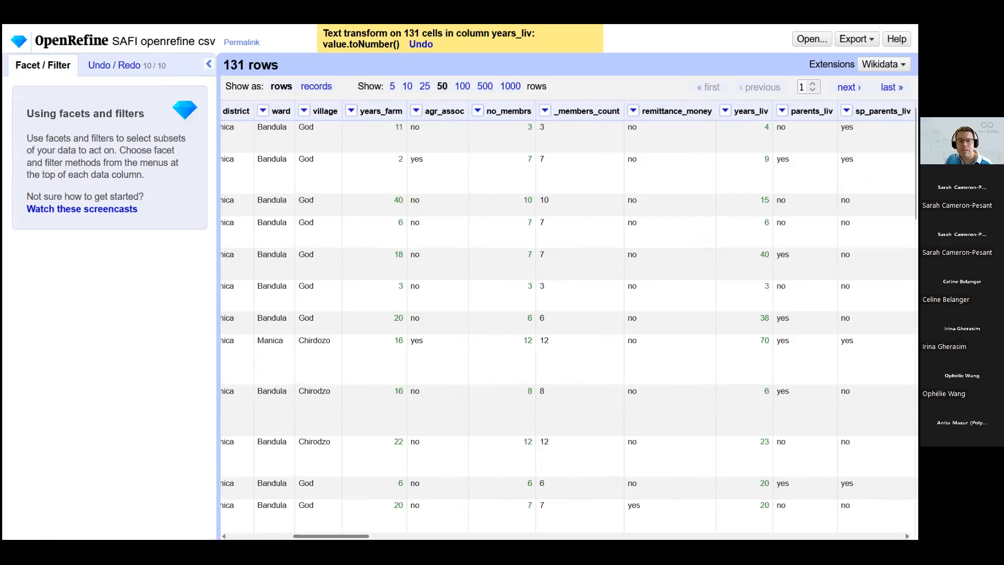
- Try to convert the village column's text values to numbers with the common transform
scroll(380, 504, "left", 2)
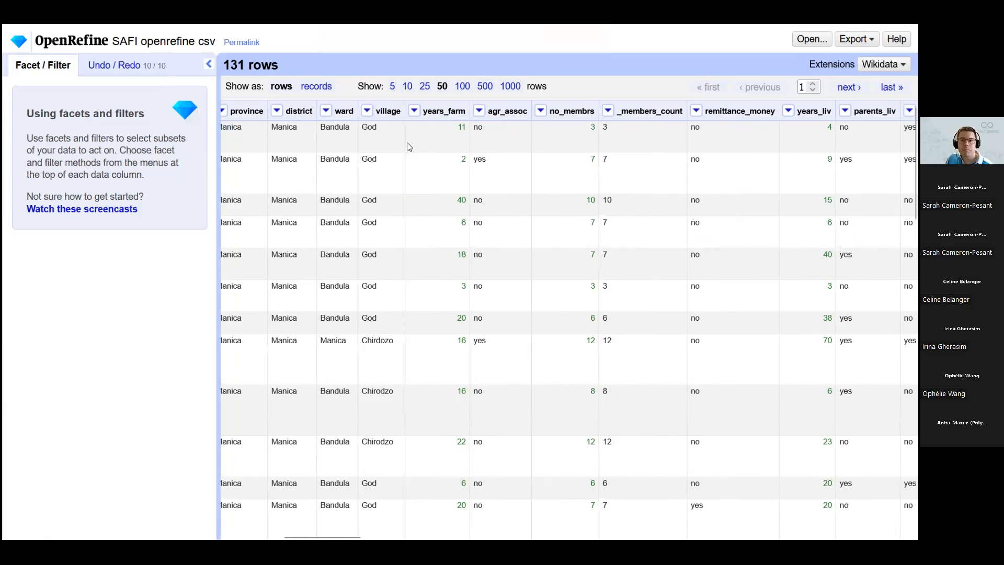
left_click(367, 112)
mouse_move(381, 172)
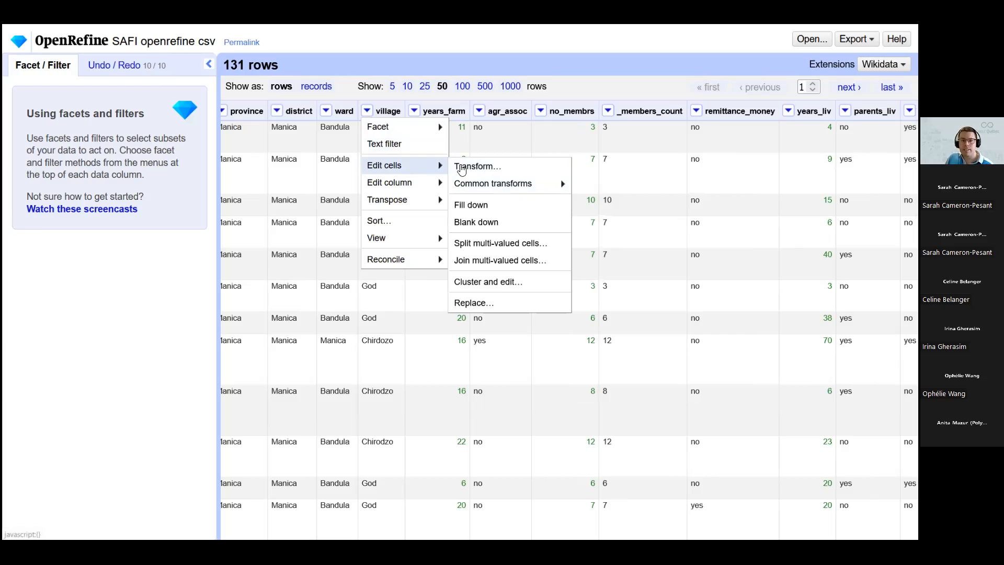
mouse_move(549, 185)
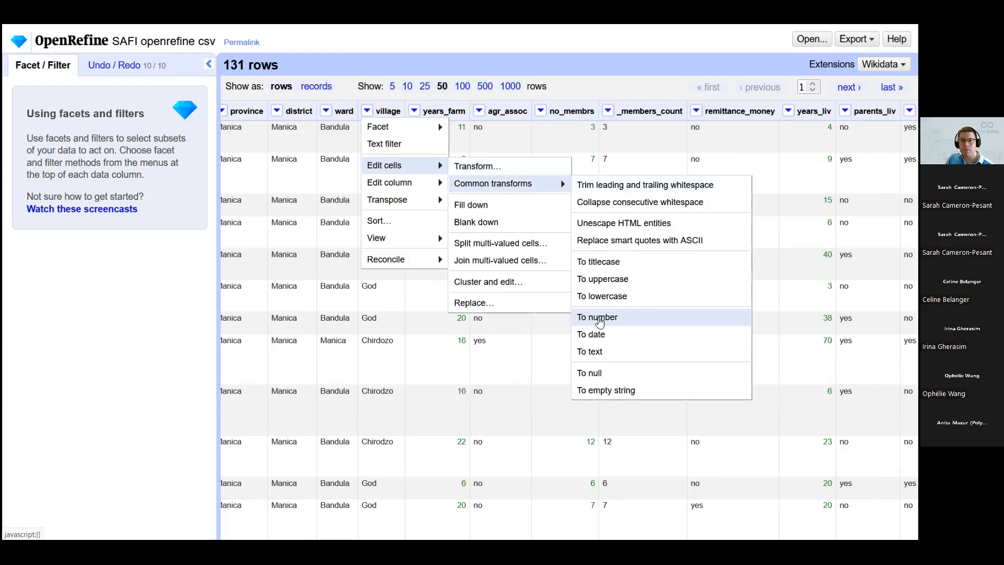
left_click(600, 317)
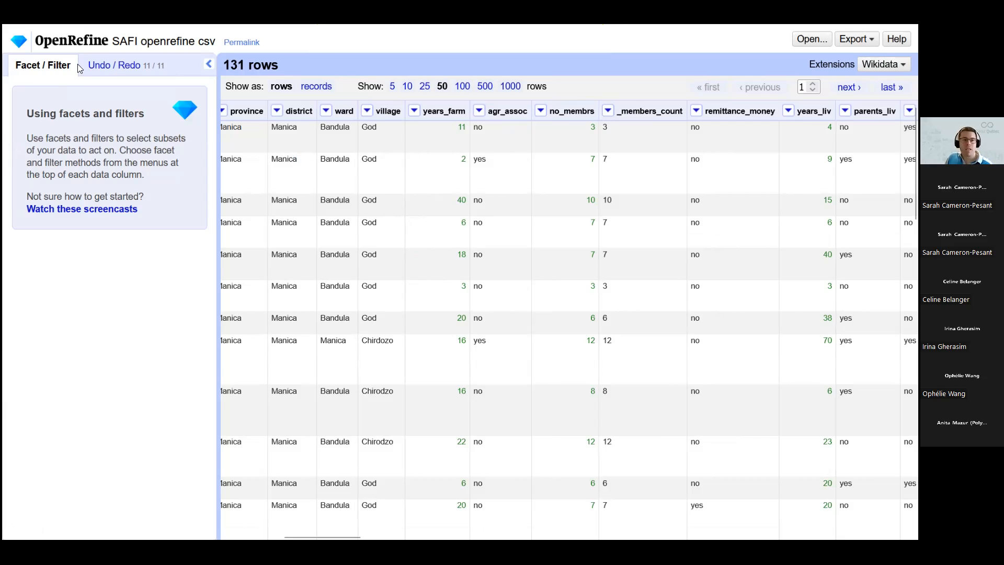
- Undo the village number transform by reverting the project history to the years_liv number transform
left_click(116, 67)
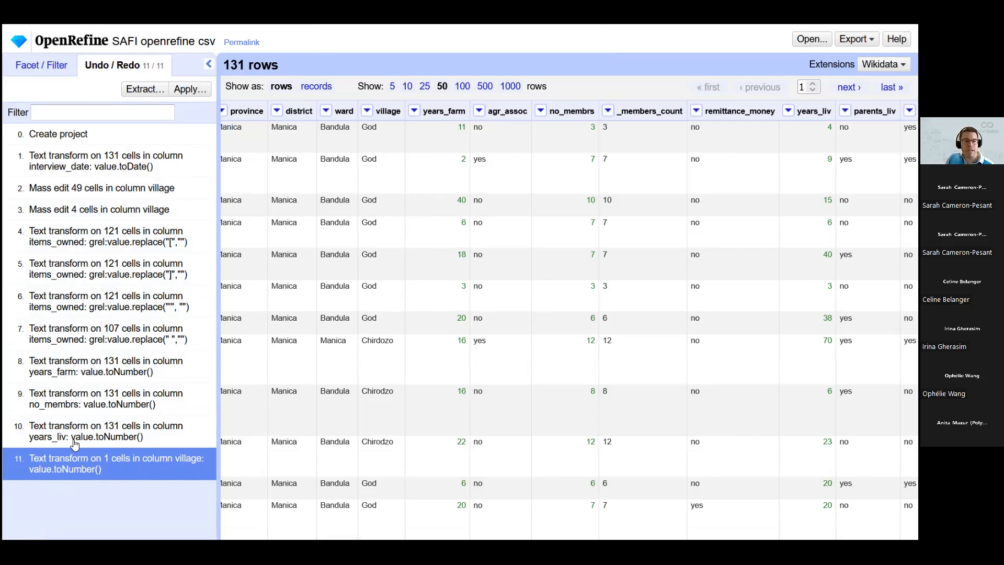
key("F11")
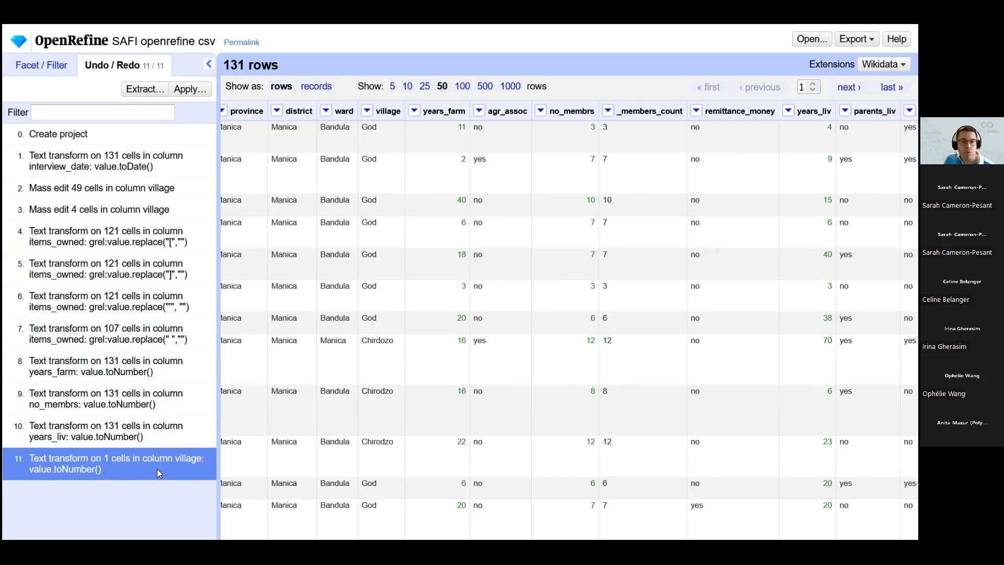
left_click(114, 436)
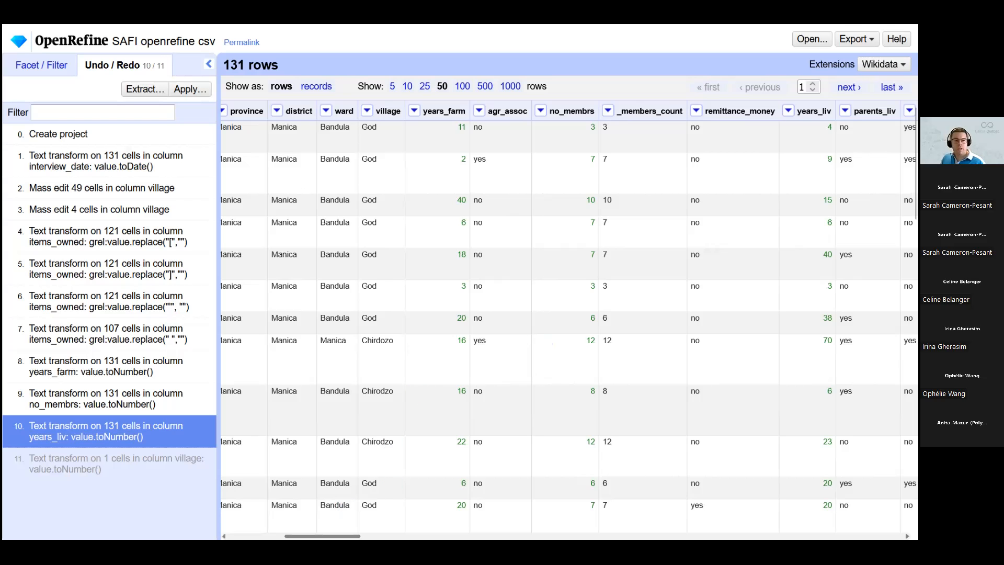
- Add a numeric facet on the gps_Altitude column
scroll(460, 524, "right", 10)
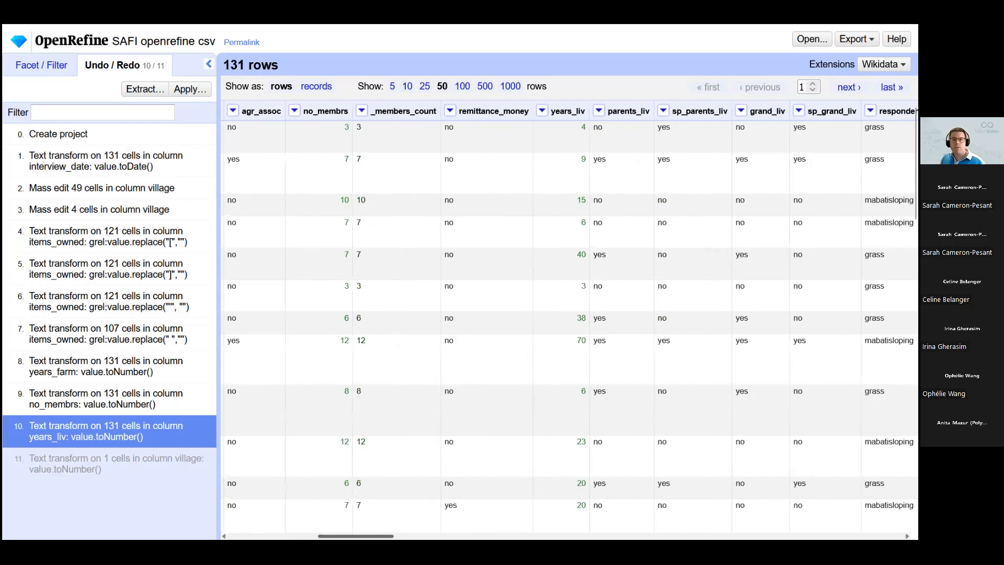
scroll(460, 524, "right", 15)
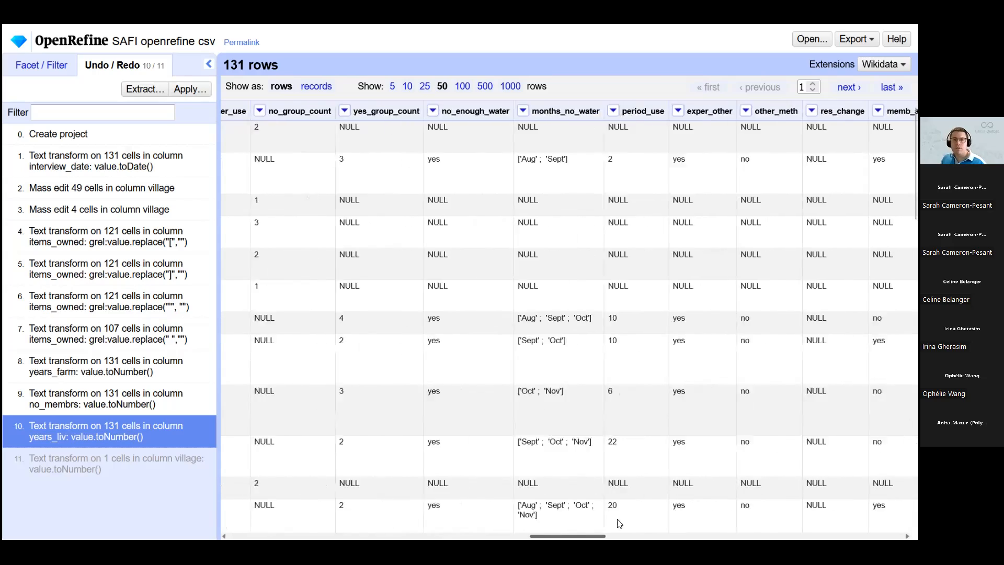
scroll(660, 523, "right", 15)
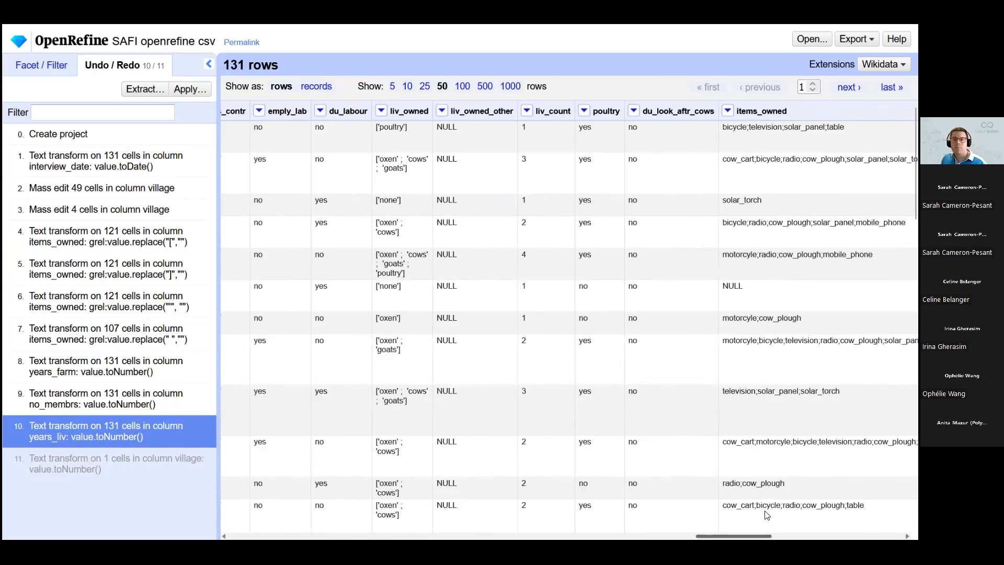
scroll(767, 515, "left", 4)
scroll(767, 515, "right", 15)
scroll(569, 316, "right", 5)
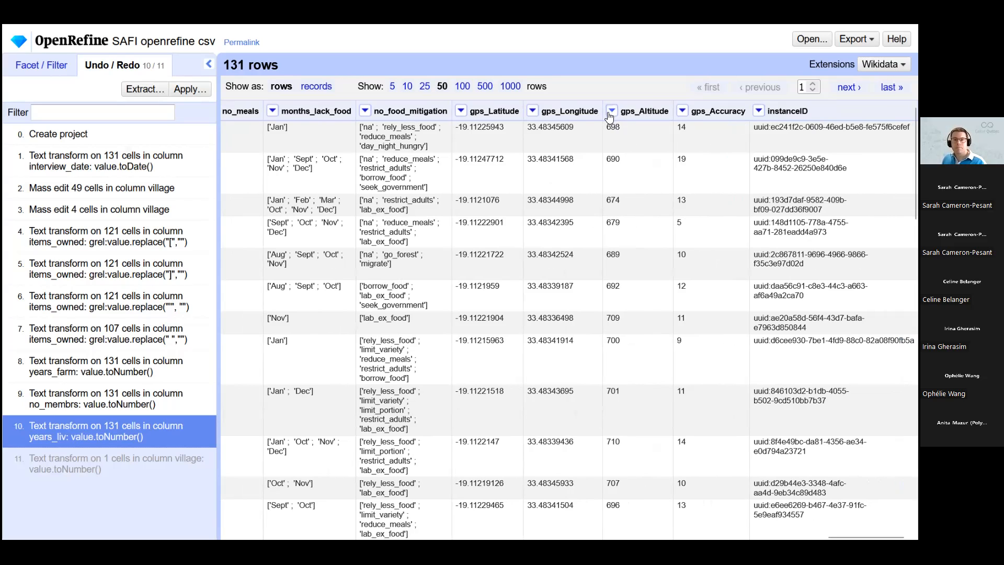
left_click(50, 62)
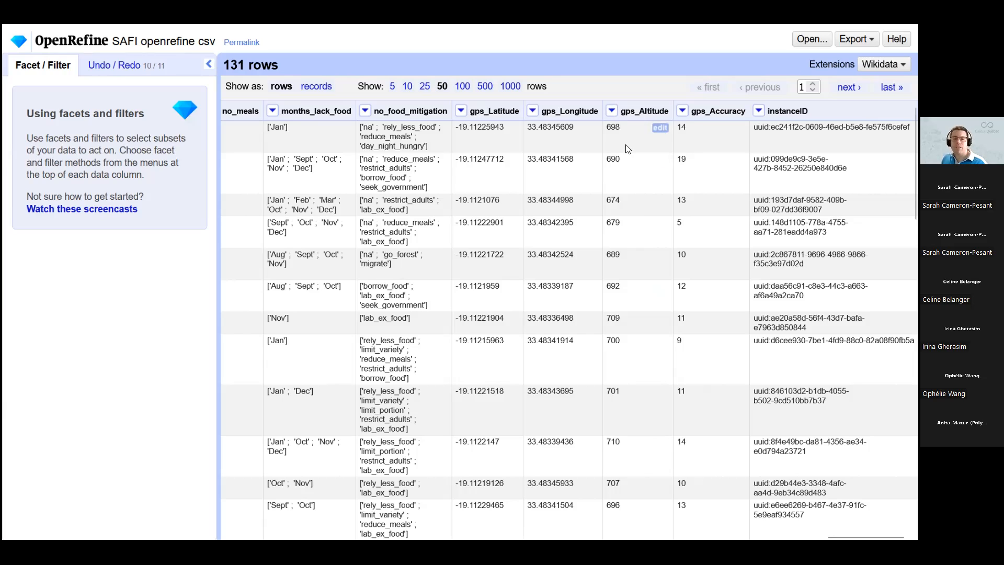
left_click(611, 113)
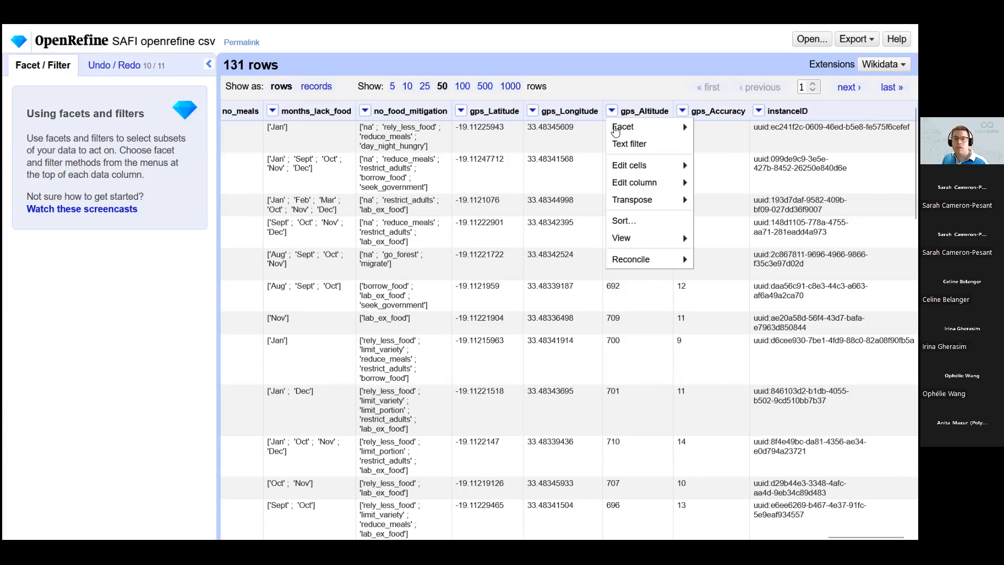
mouse_move(622, 127)
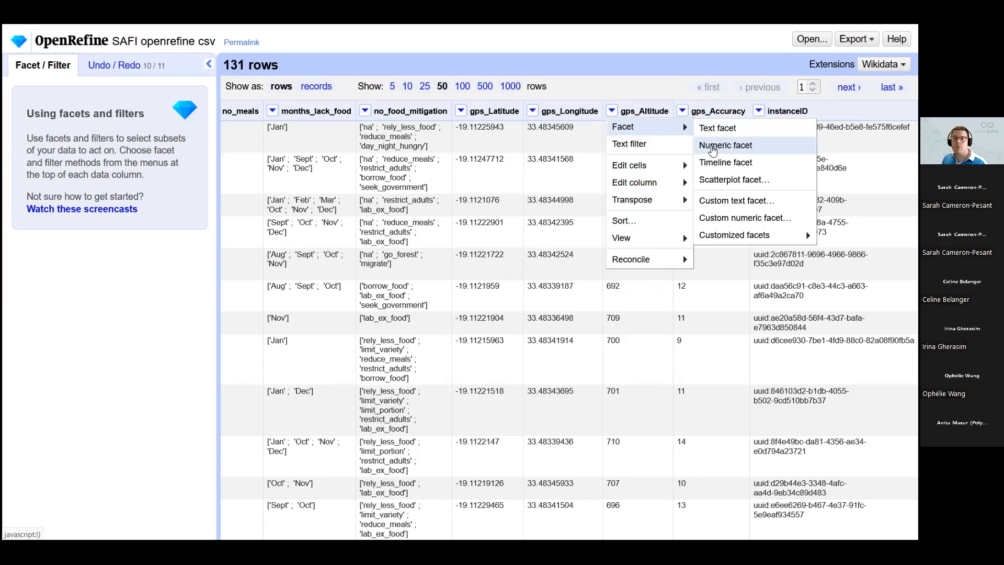
left_click(712, 150)
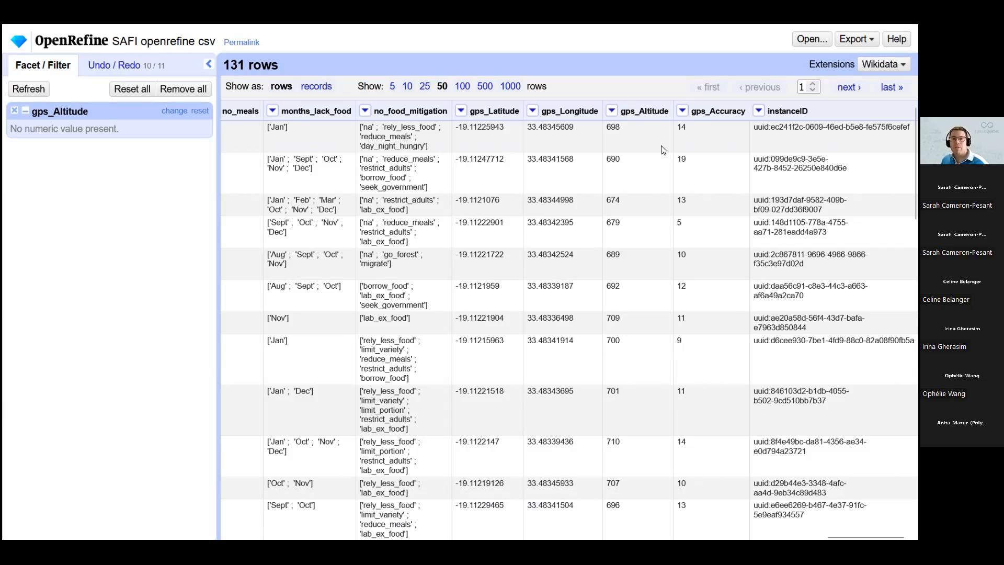
- Convert the gps_Altitude column's cells to numbers with the common transform
left_click(612, 112)
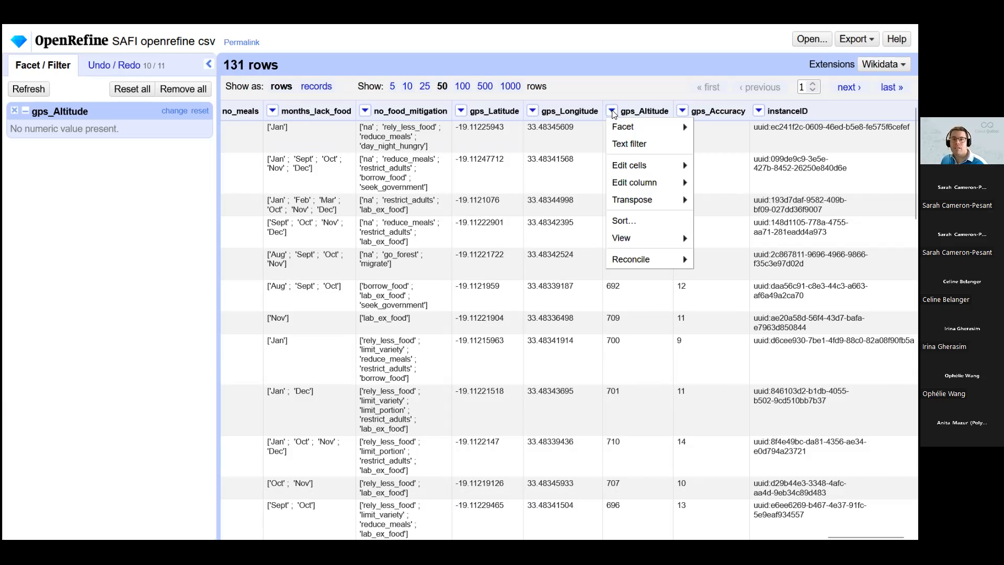
mouse_move(638, 165)
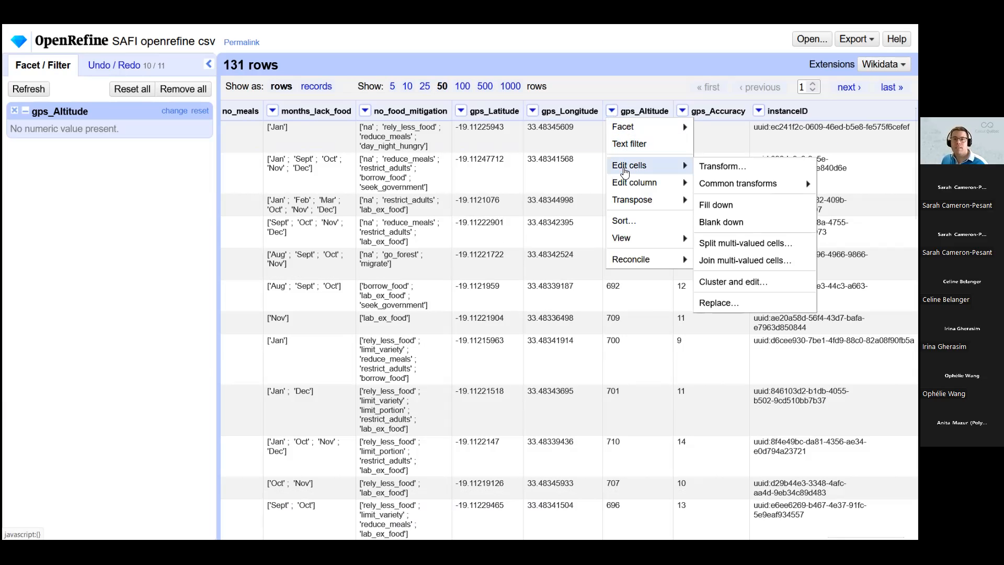
mouse_move(737, 188)
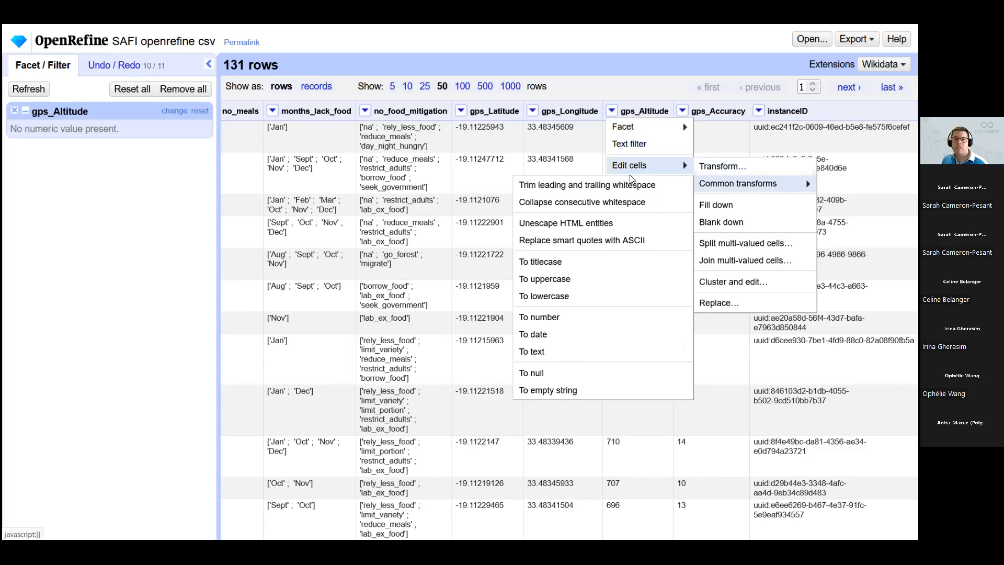
left_click(548, 318)
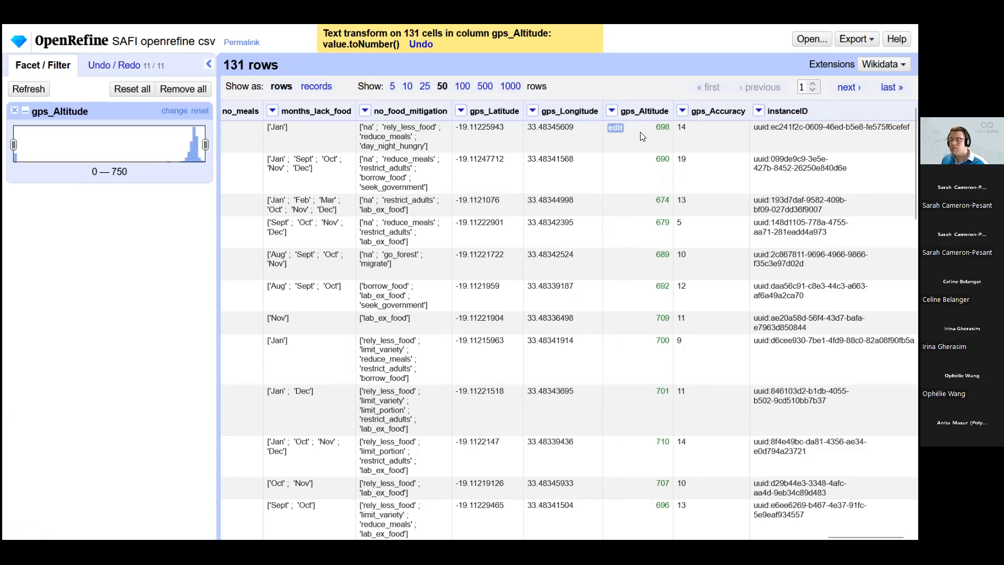
- Examine the gps_Altitude values across all three pages of rows, comparing them with the numeric facet's distribution
mouse_move(360, 69)
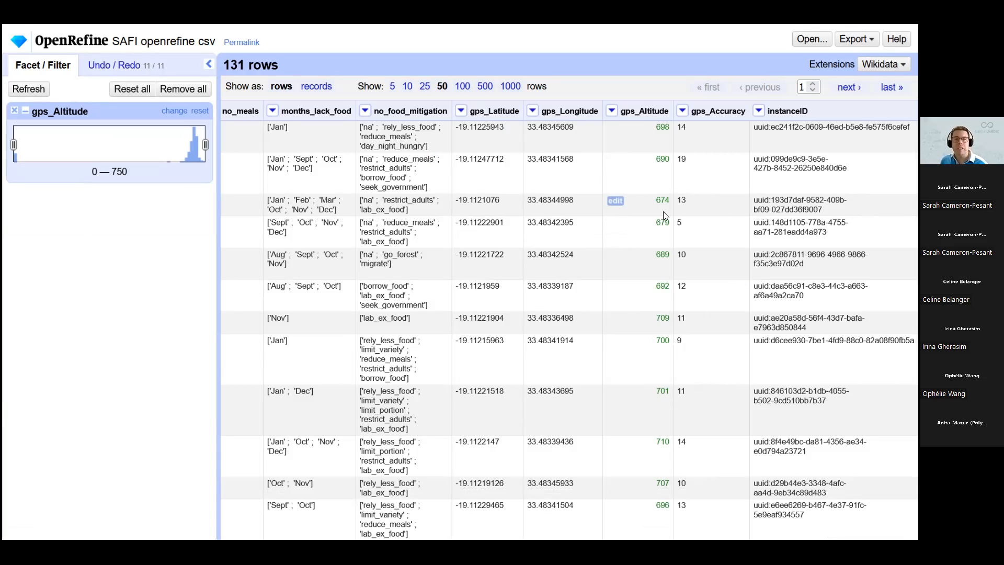
scroll(647, 215, "down", 10)
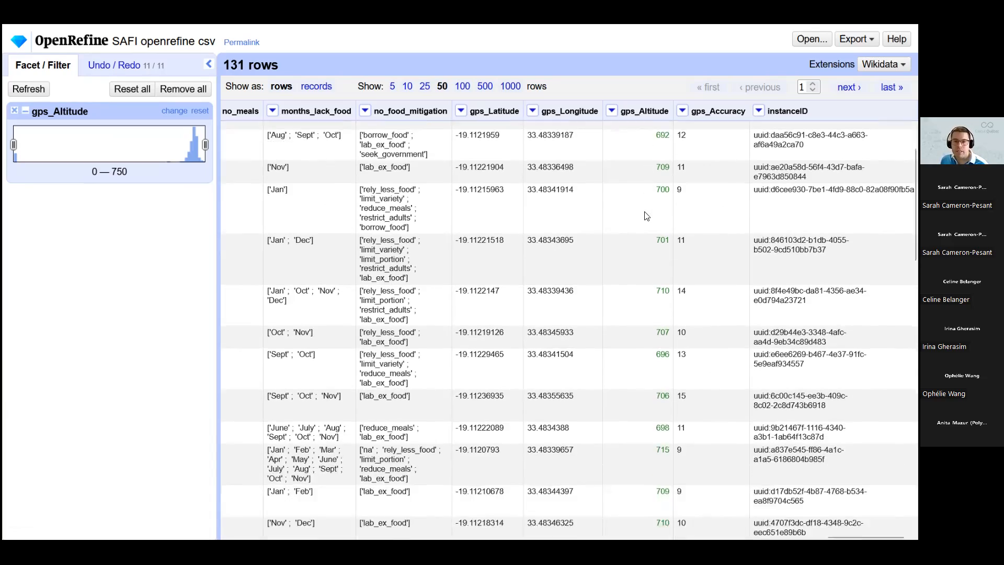
scroll(647, 215, "down", 10)
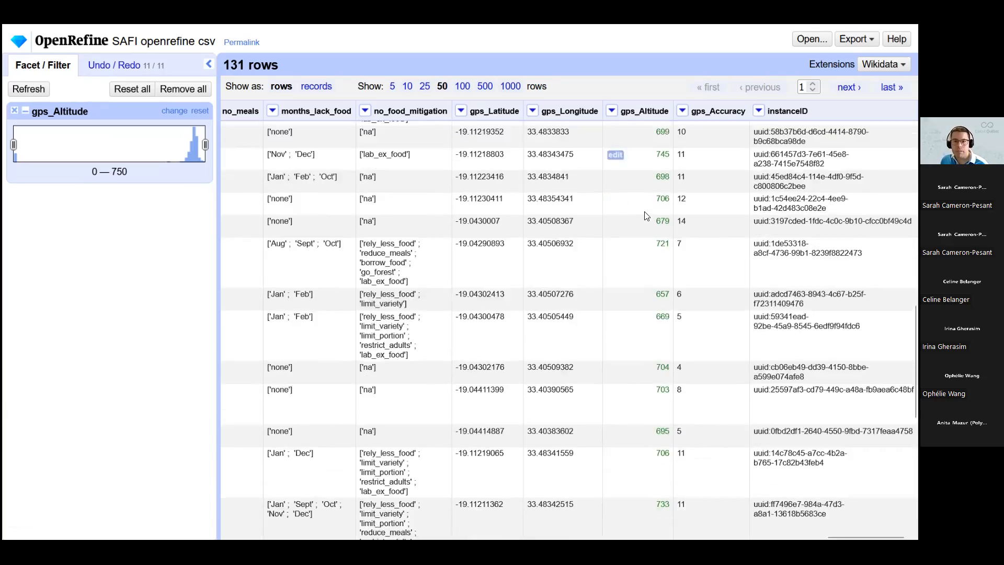
scroll(647, 216, "down", 1)
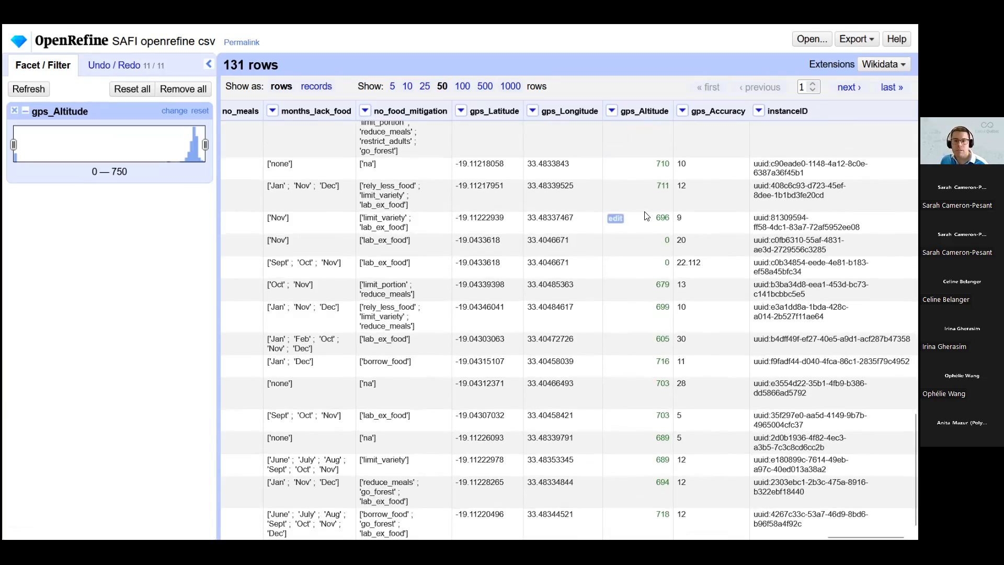
scroll(647, 215, "down", 5)
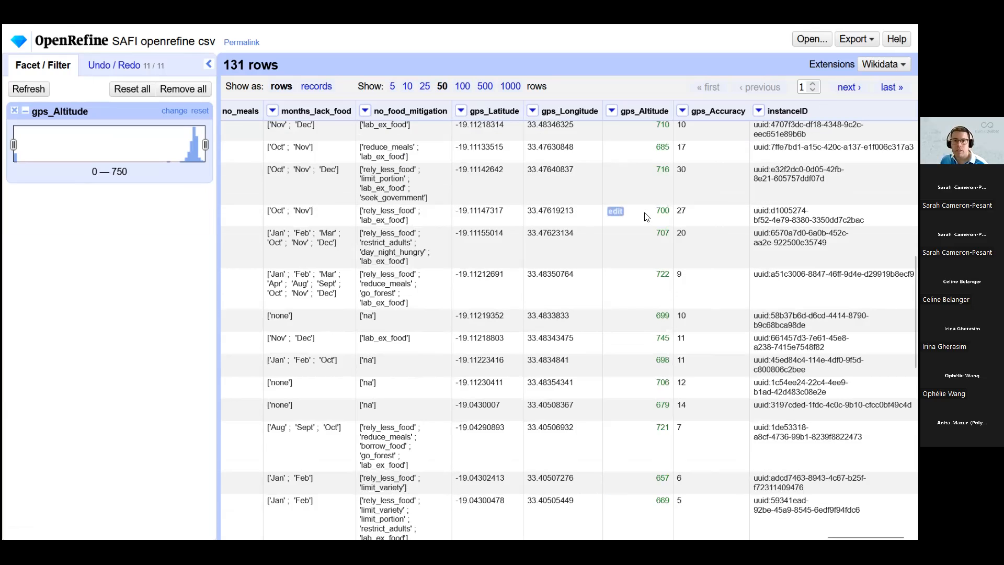
left_click(848, 88)
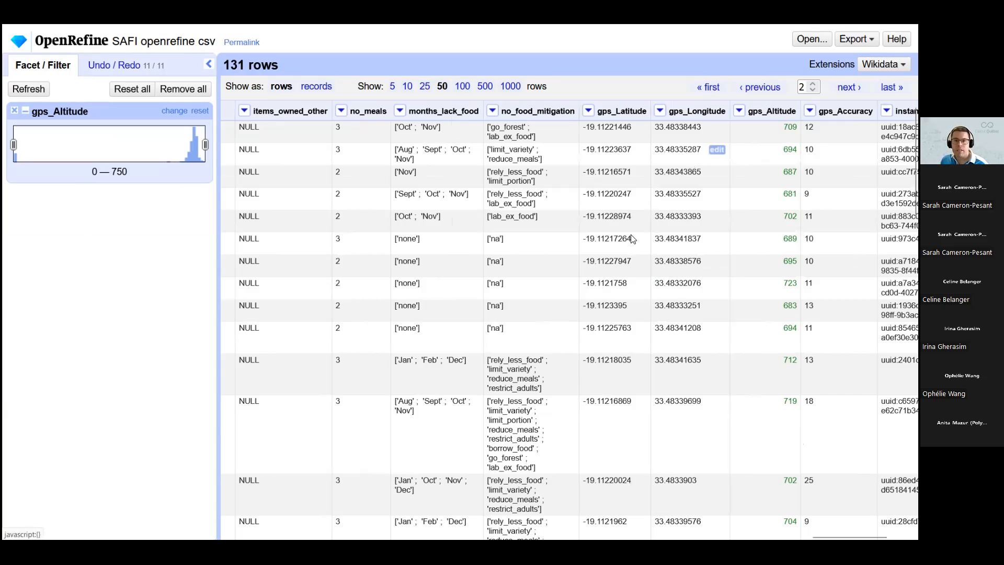
scroll(769, 200, "down", 1)
scroll(769, 200, "down", 8)
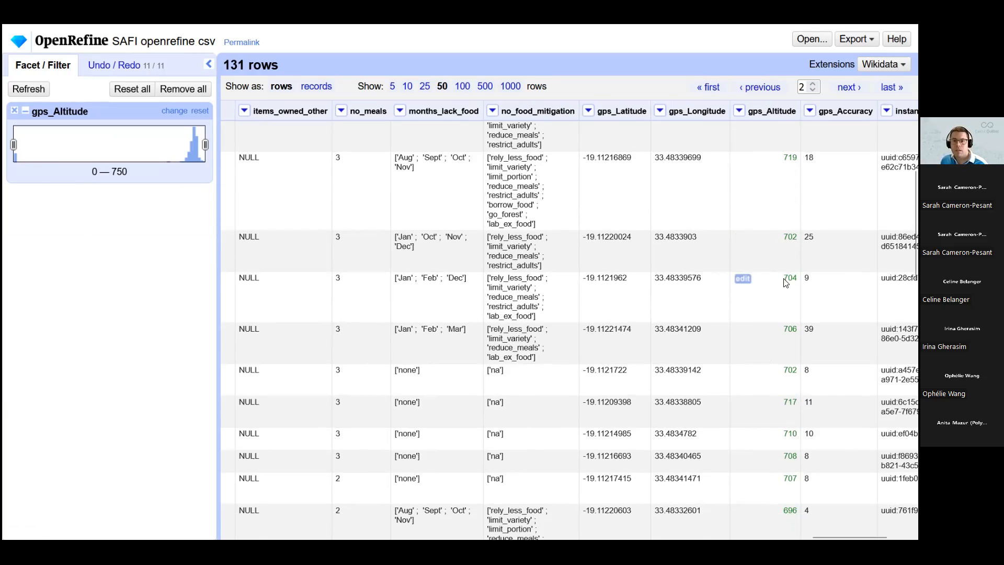
scroll(781, 298, "down", 8)
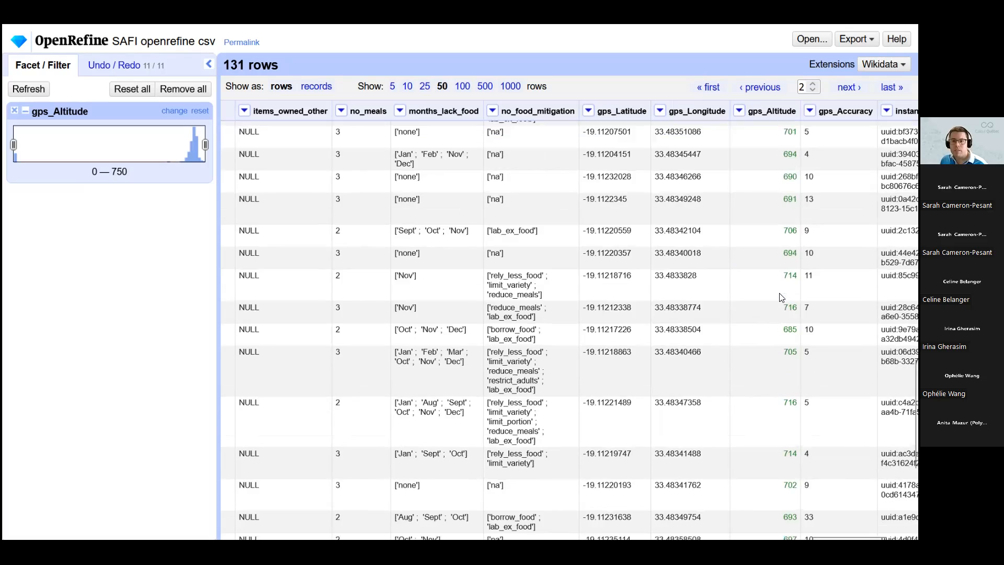
scroll(781, 298, "down", 8)
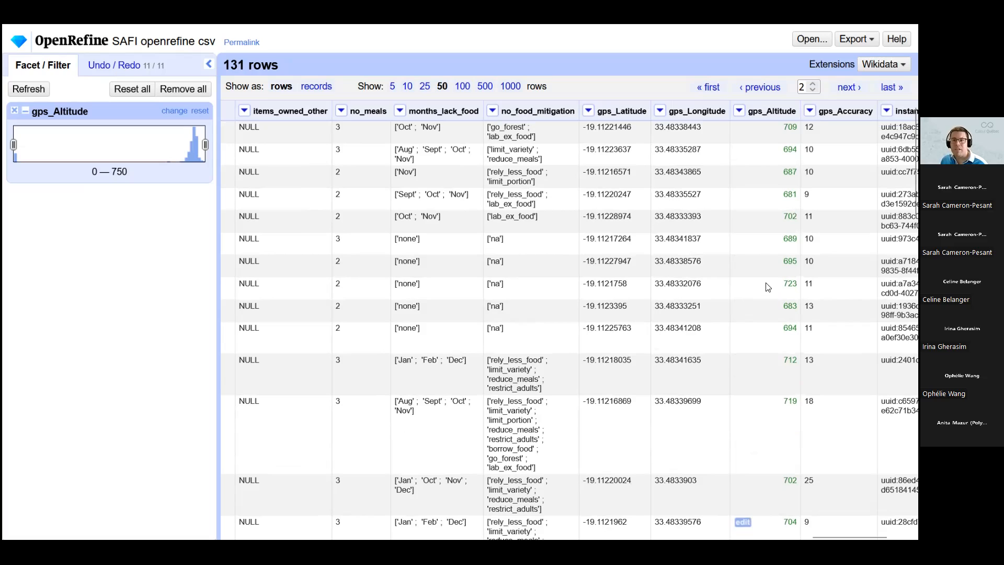
left_click(848, 87)
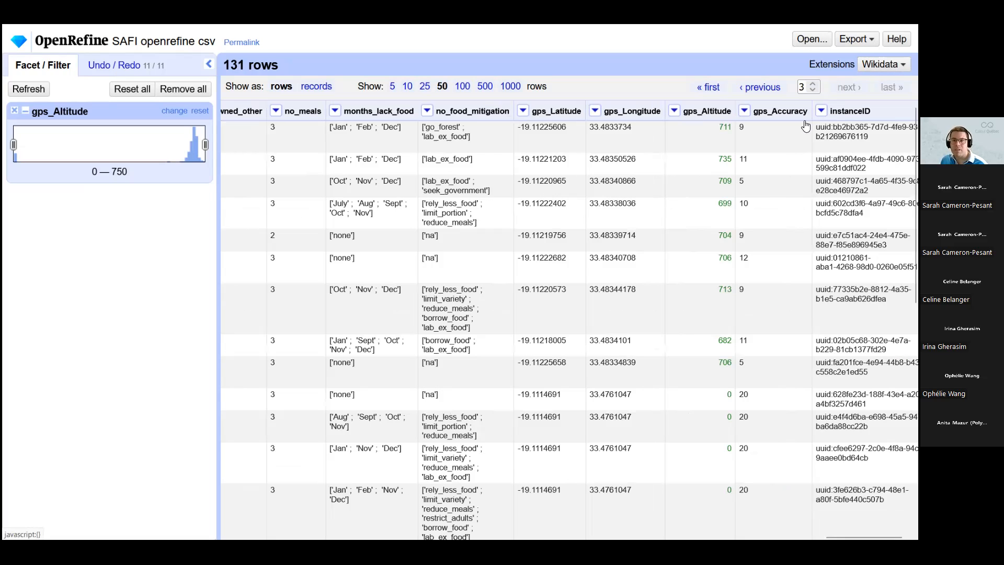
scroll(703, 188, "down", 5)
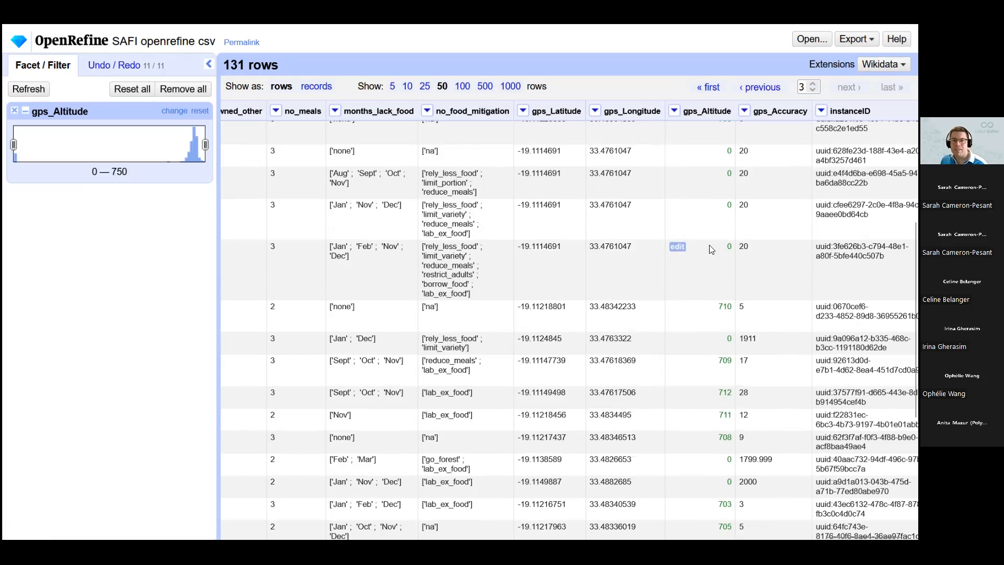
scroll(710, 314, "down", 5)
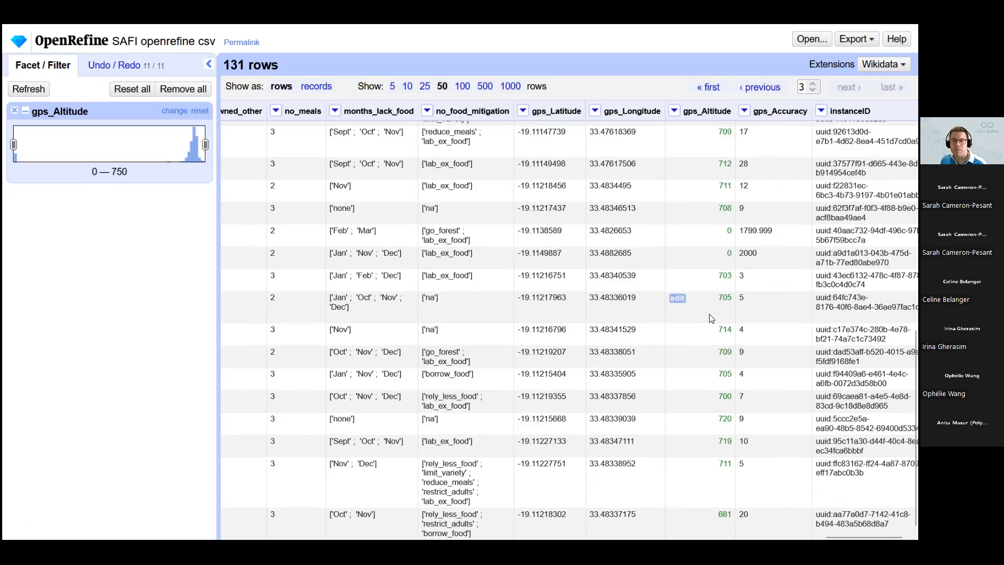
- Revert the project history to the years_liv number transform and check the gps_Altitude values on the second page of rows
left_click(111, 64)
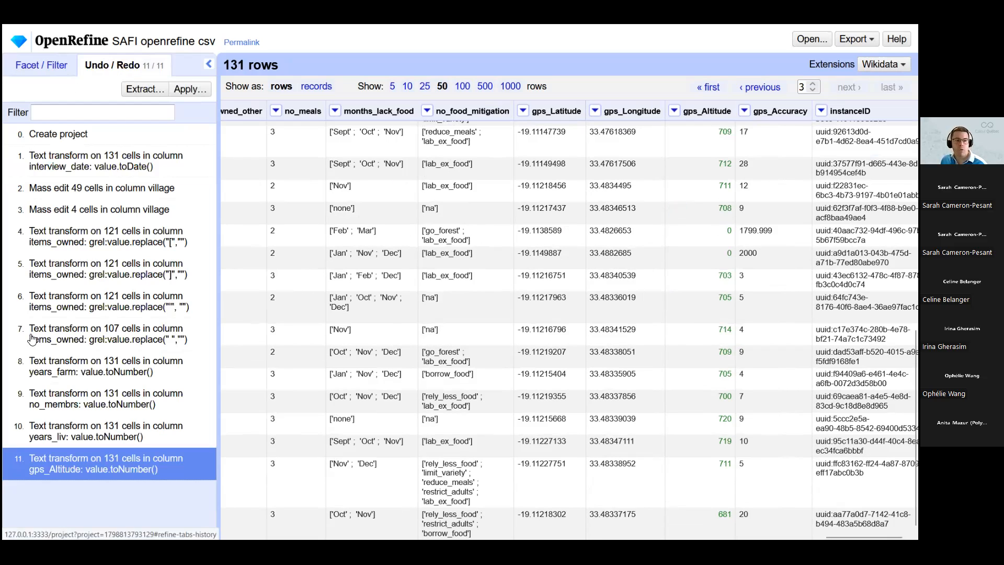
left_click(81, 435)
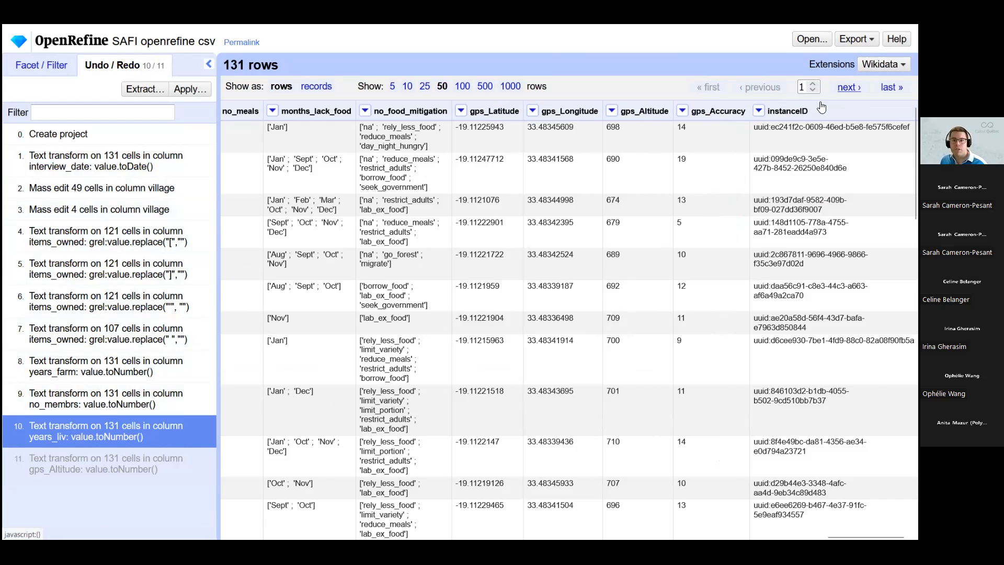
left_click(847, 87)
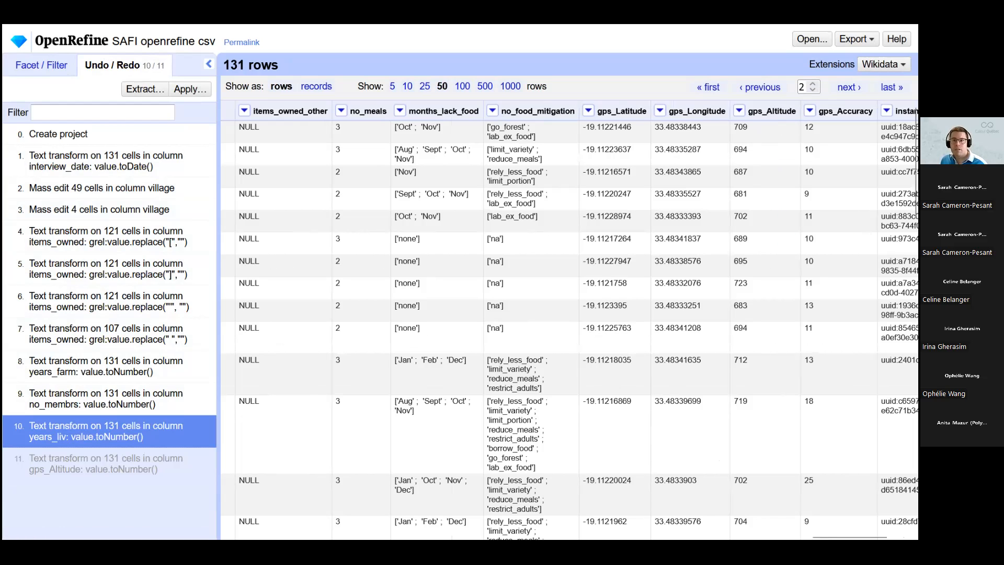
scroll(767, 230, "down", 3)
scroll(767, 246, "down", 6)
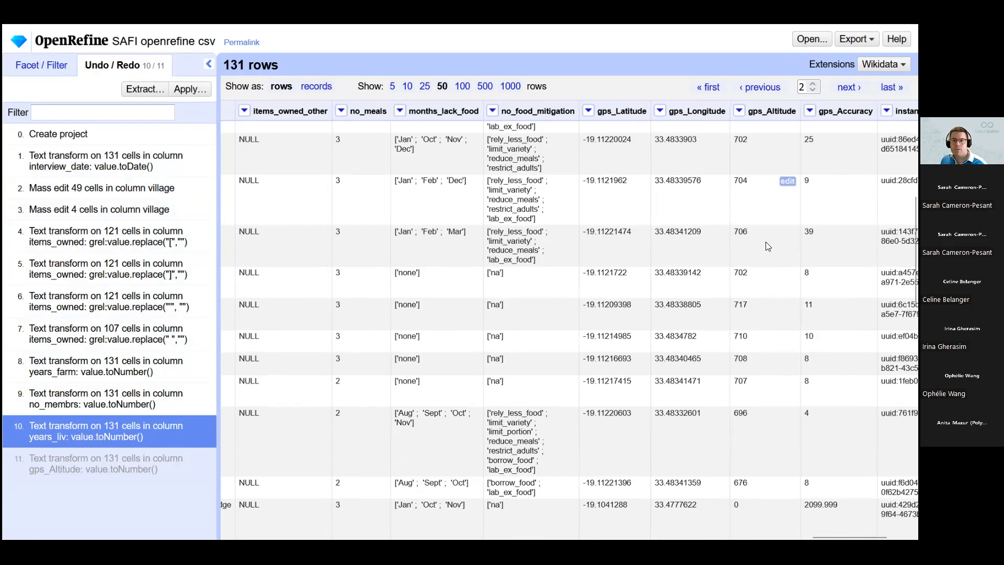
scroll(766, 246, "down", 6)
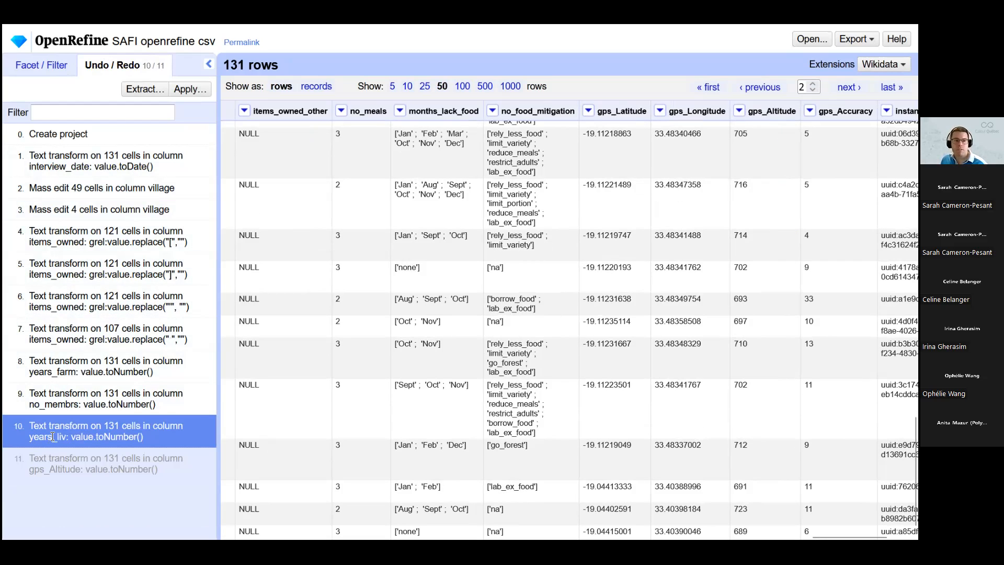
- Reapply the common transform to number on the gps_Altitude column's cells
left_click(34, 64)
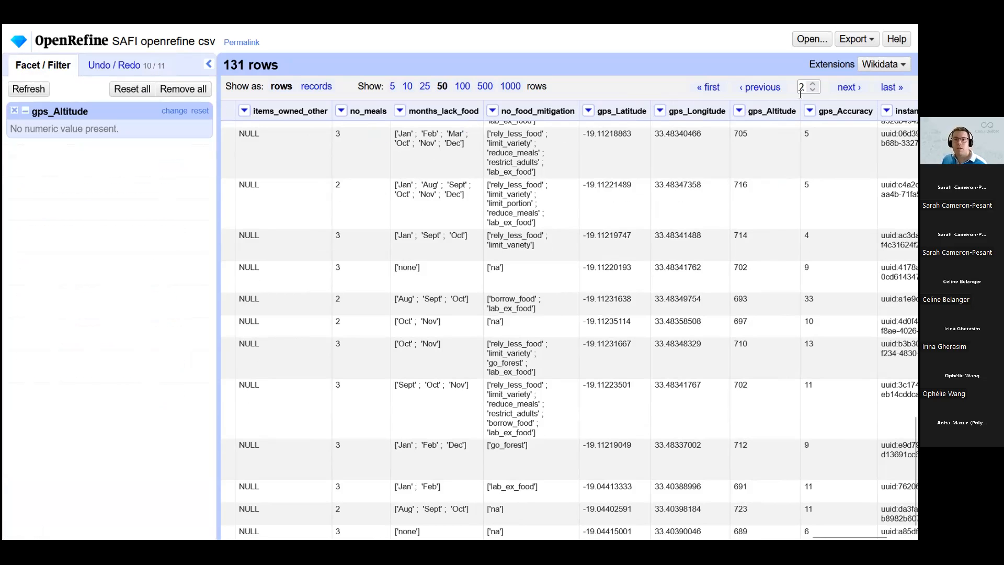
left_click(740, 111)
mouse_move(758, 166)
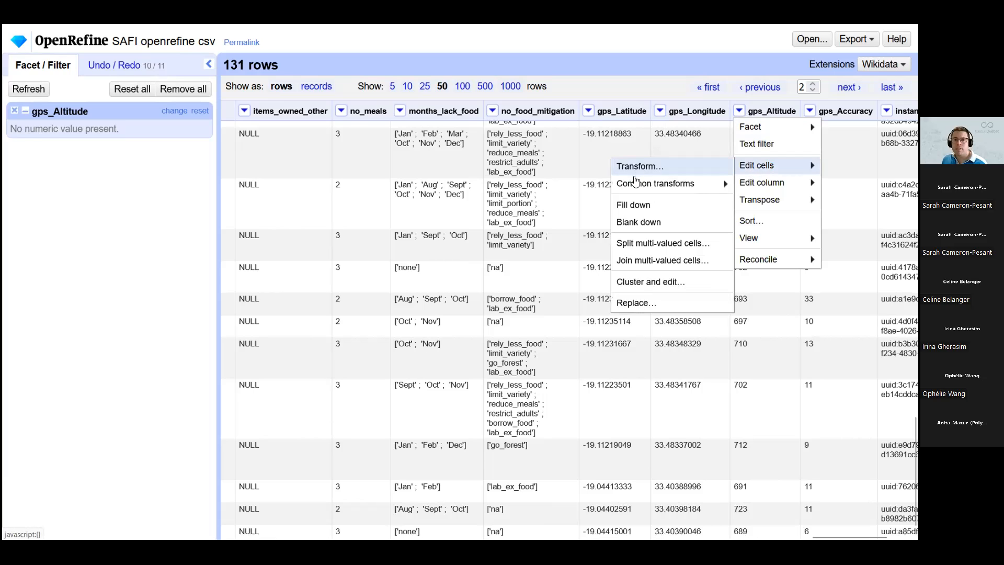
mouse_move(635, 186)
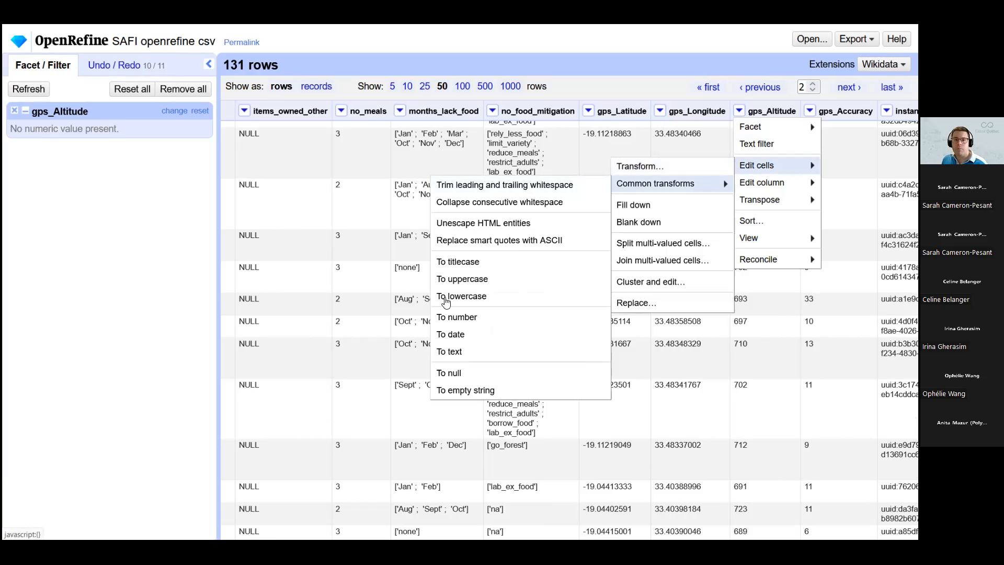
left_click(468, 321)
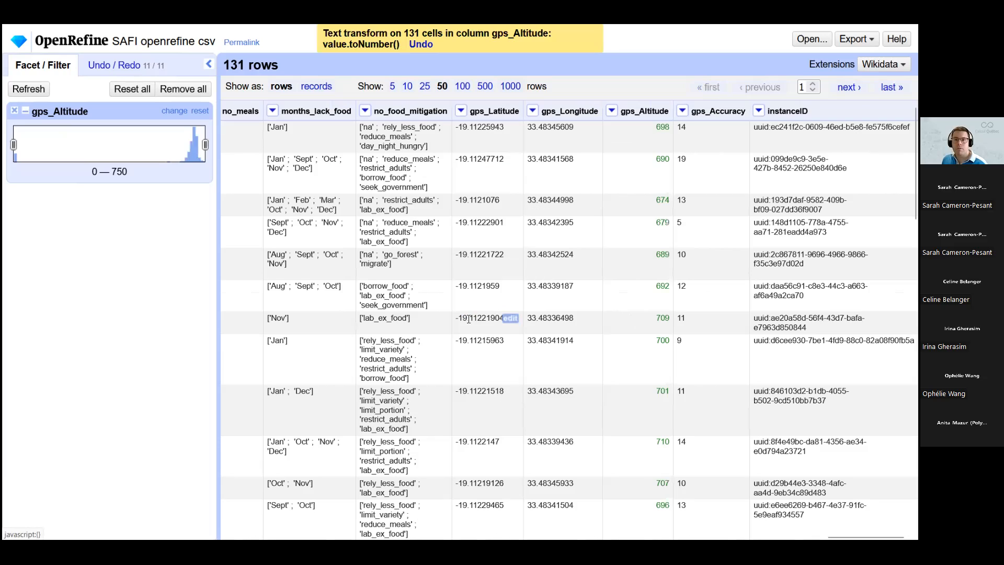
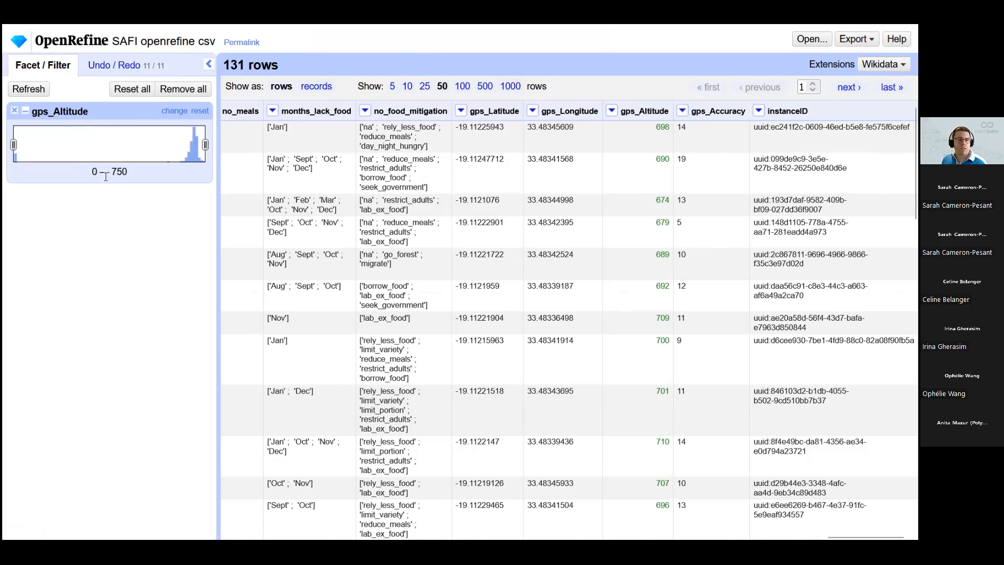
- Narrow the gps_Altitude numeric facet's range to 150–750 to exclude the rows with zero altitude
double_click(110, 210)
mouse_move(186, 157)
left_mouse_down()
mouse_move(105, 157)
mouse_move(204, 162)
left_mouse_up()
left_click_drag(29, 148, 51, 155)
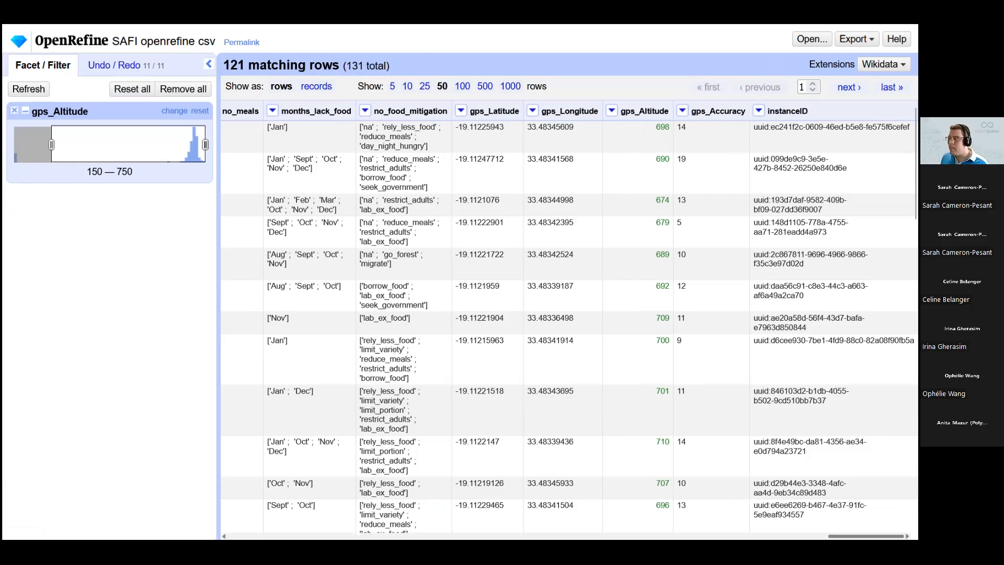
- Change the years_liv cell in row 1 to abc, with its data type set to text
scroll(631, 525, "left", 20)
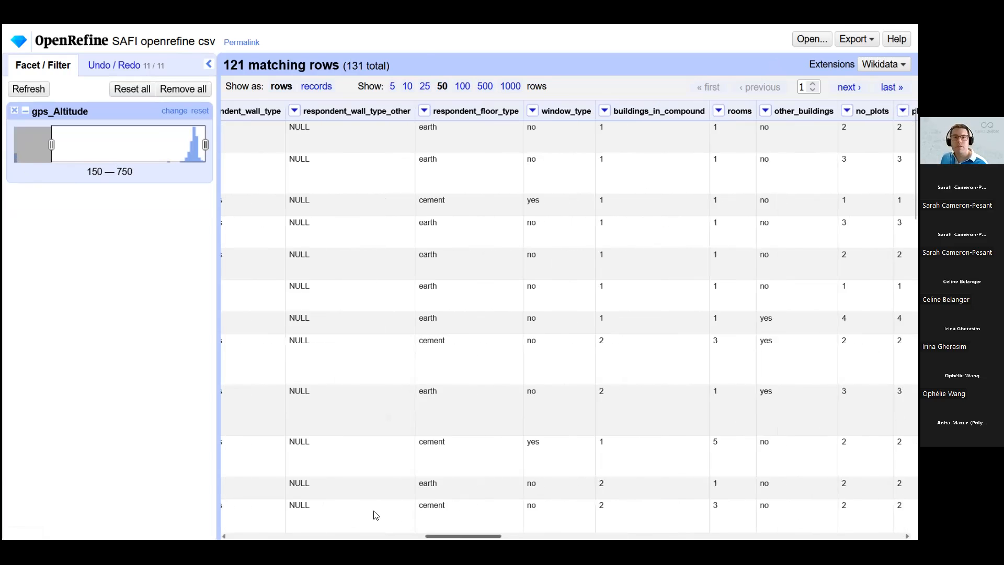
scroll(313, 491, "right", 20)
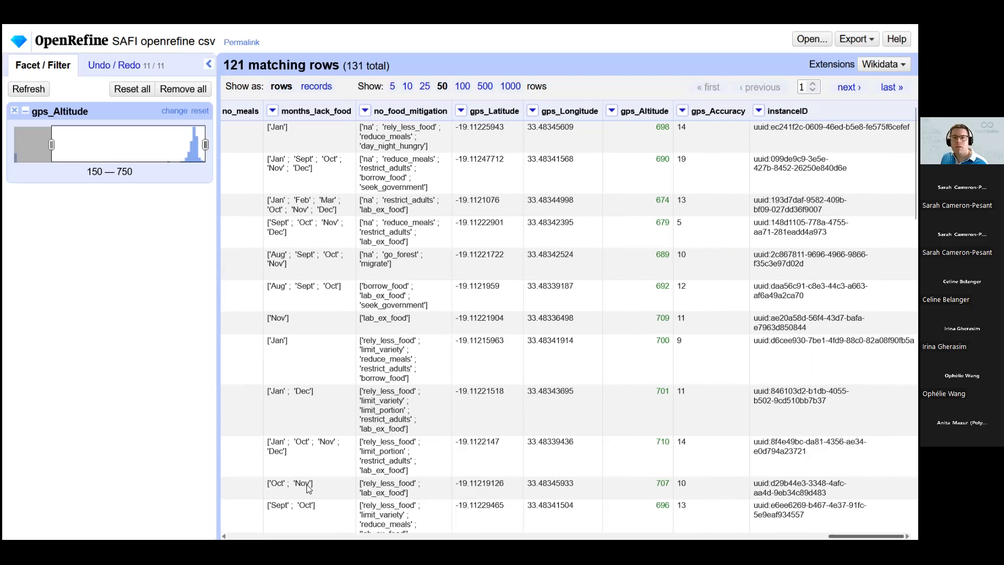
scroll(271, 512, "left", 20)
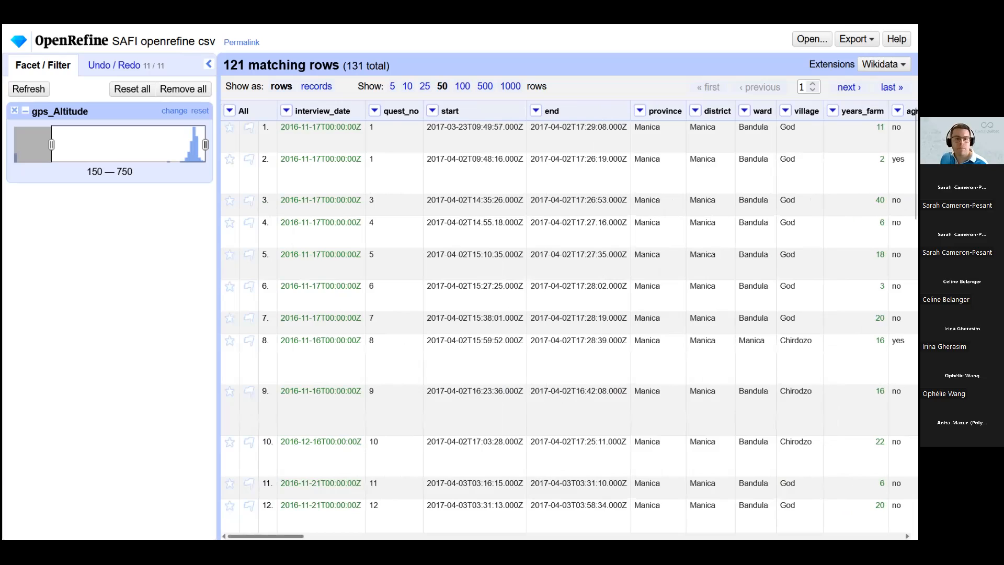
scroll(266, 535, "right", 10)
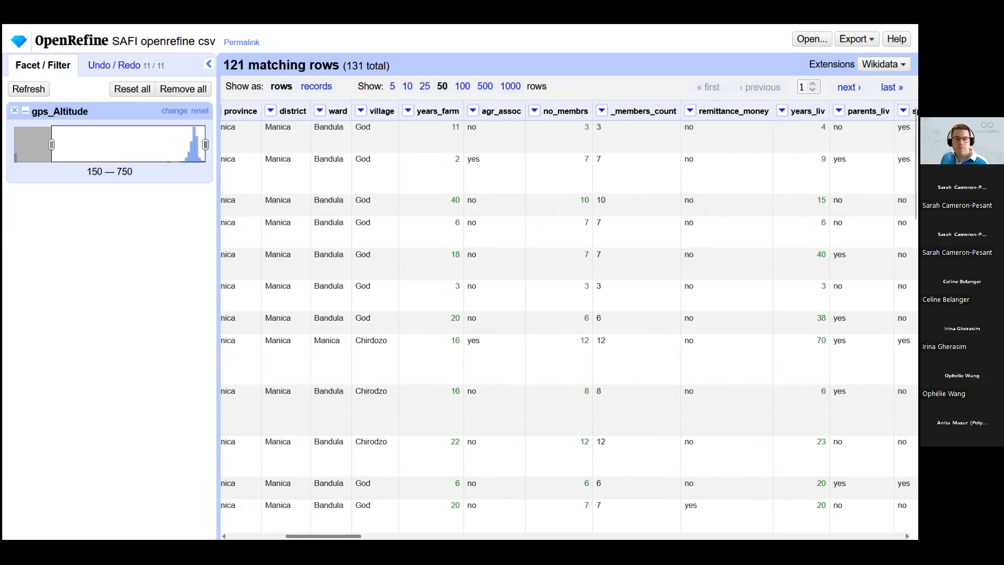
scroll(568, 285, "right", 6)
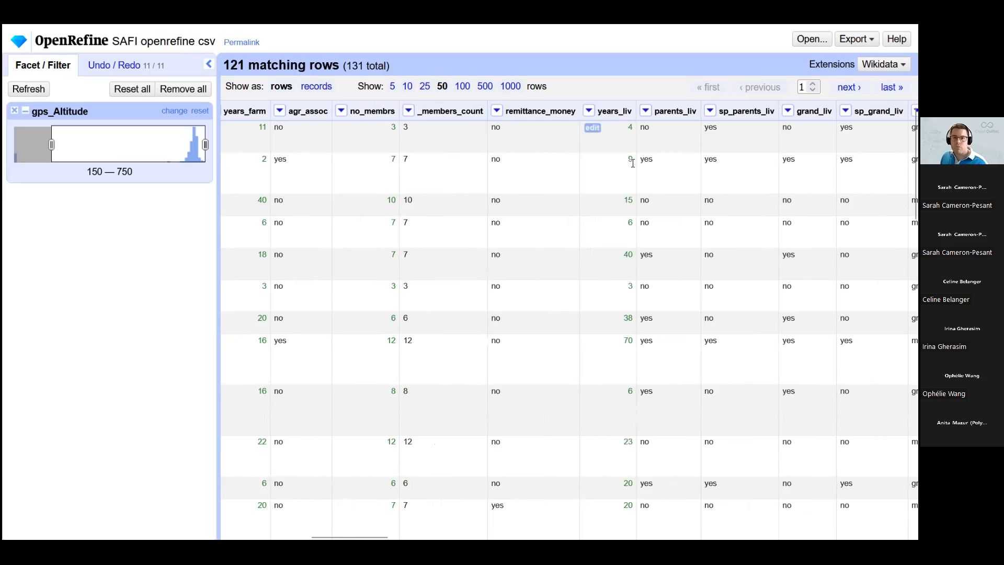
left_click(593, 129)
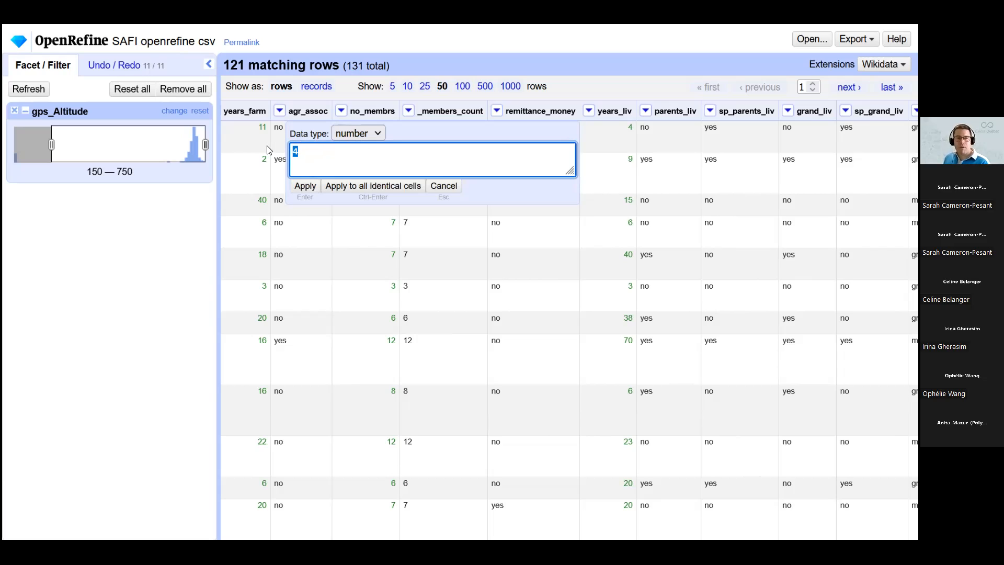
type("abc")
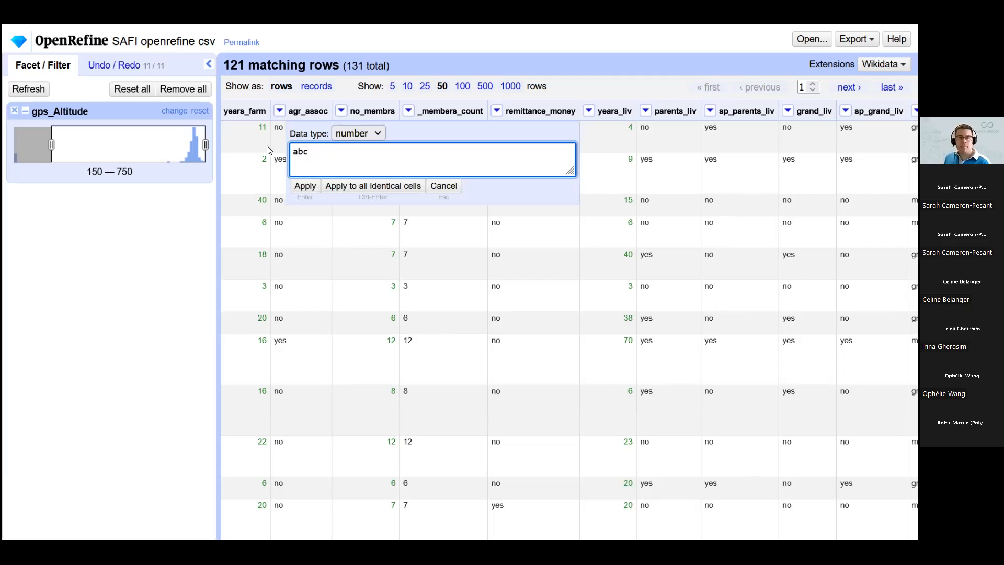
left_click(304, 187)
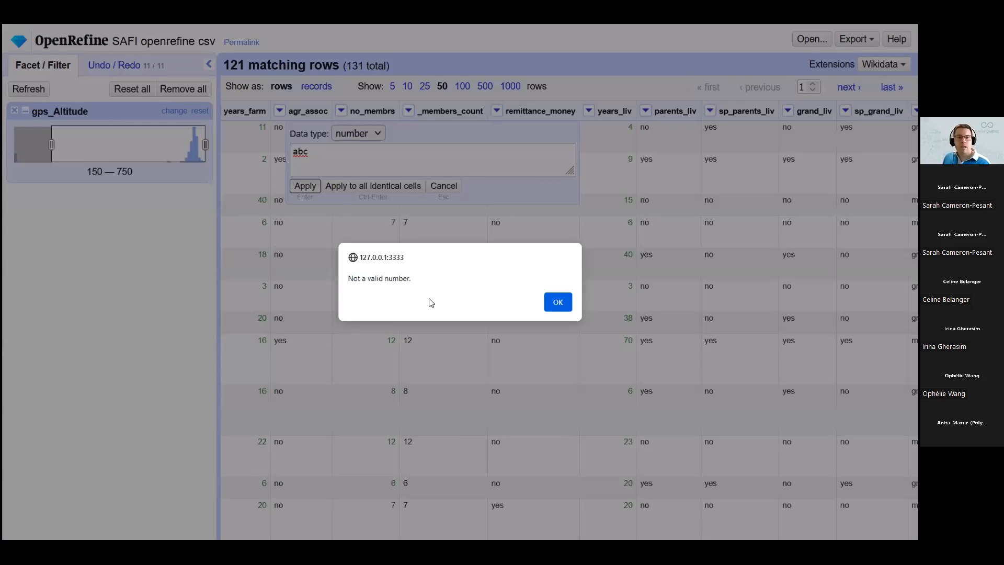
left_click(558, 302)
left_click(361, 133)
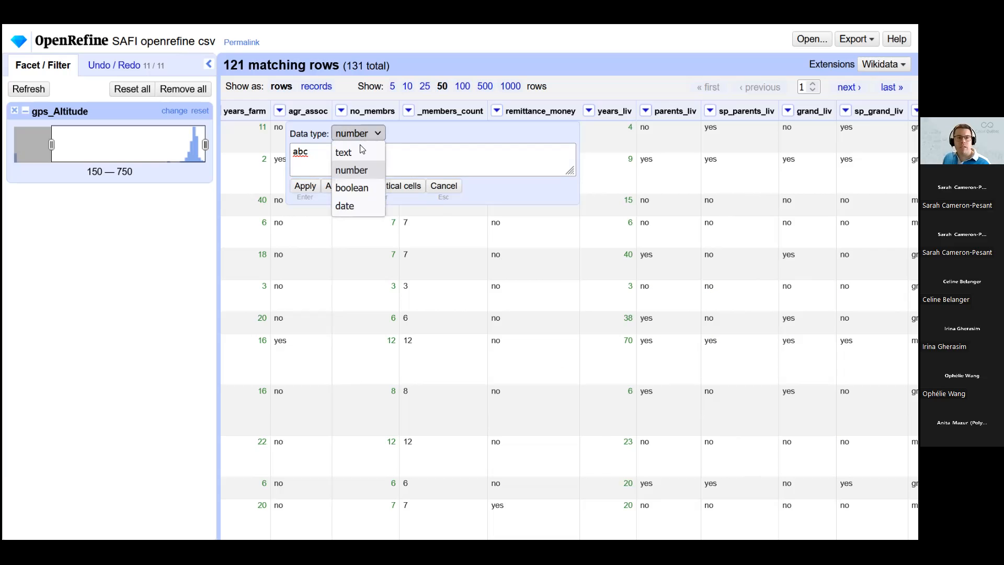
left_click(360, 152)
left_click(305, 186)
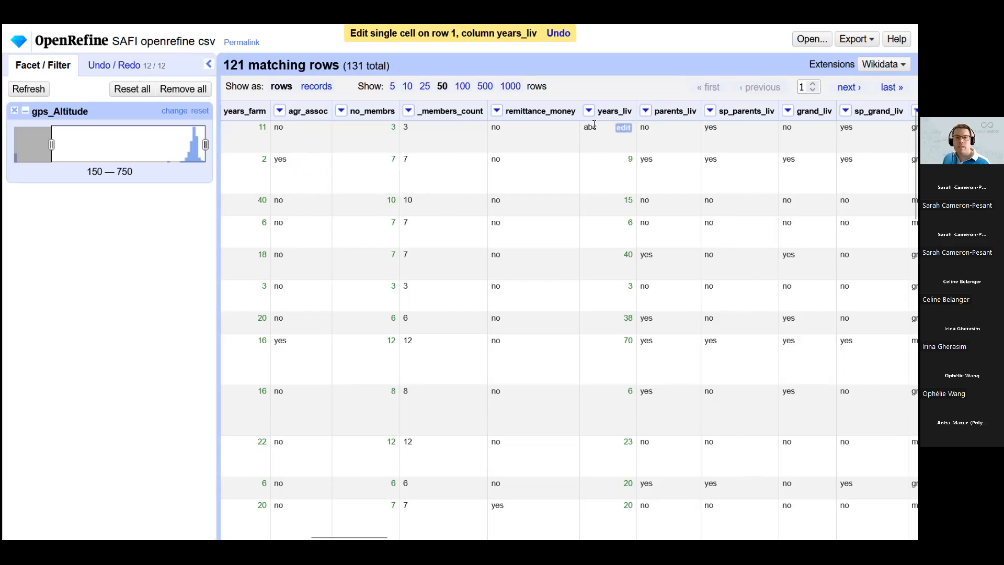
- Clear the years_liv cell in row 2 and set its data type to text
left_click(596, 160)
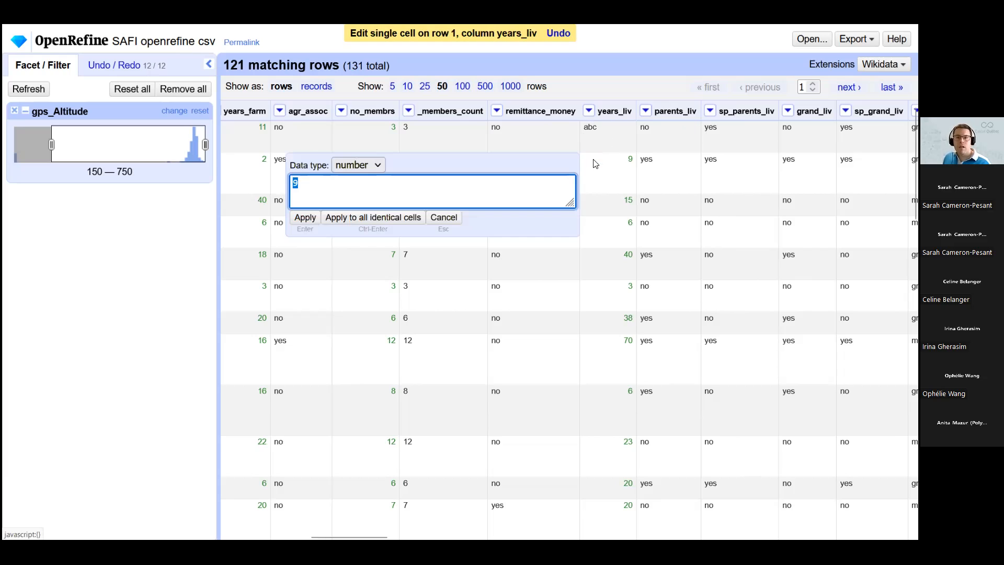
key("BackSpace")
left_click(351, 165)
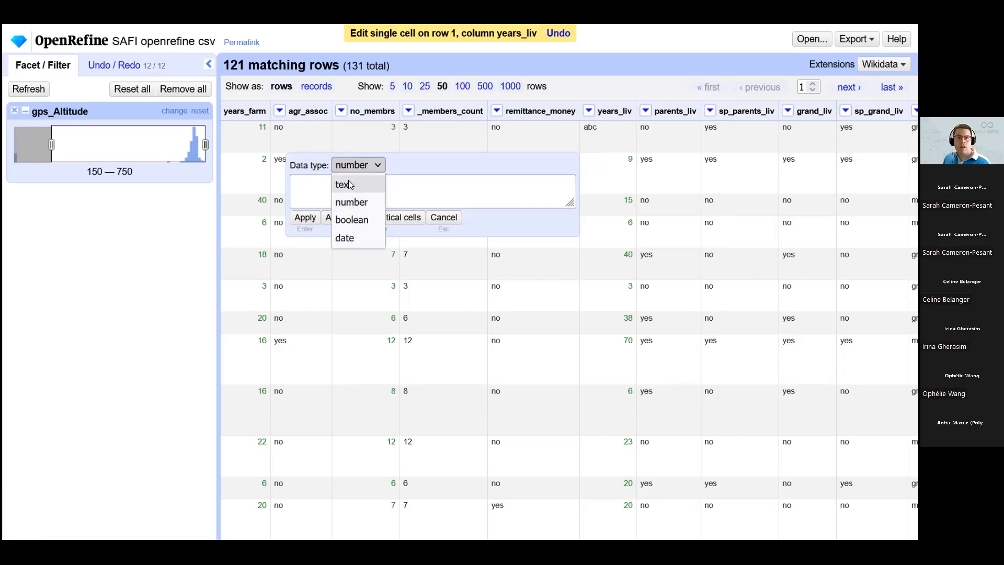
left_click(345, 184)
left_click(303, 216)
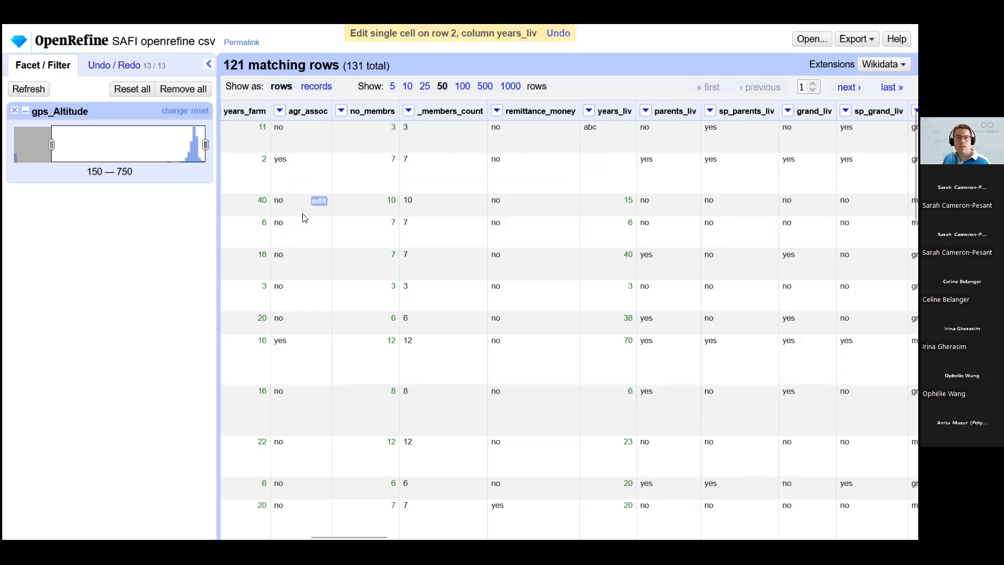
- Add a numeric facet on the years_liv column and check it against the edited cells in rows 1 and 2
left_click(590, 111)
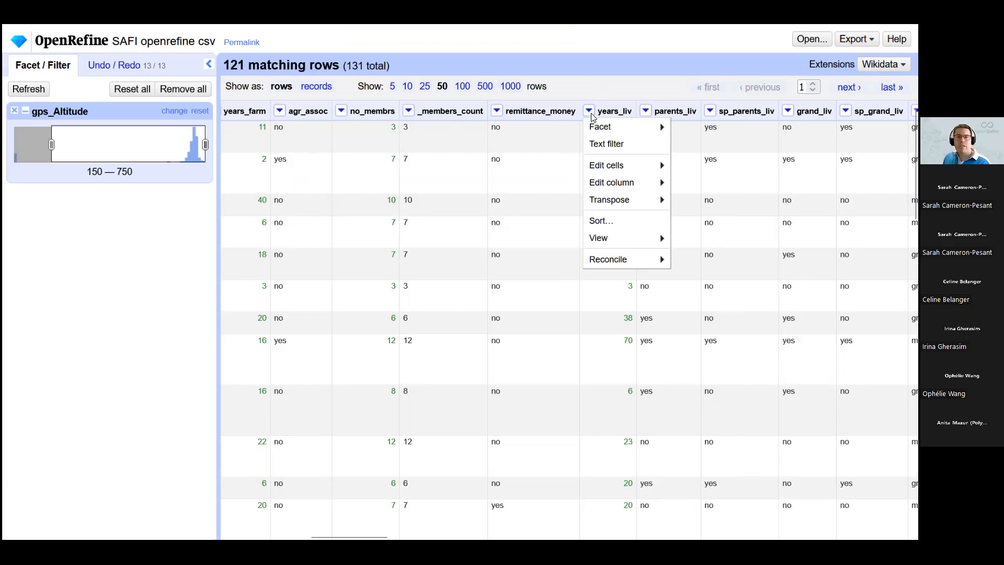
mouse_move(602, 127)
left_click(686, 149)
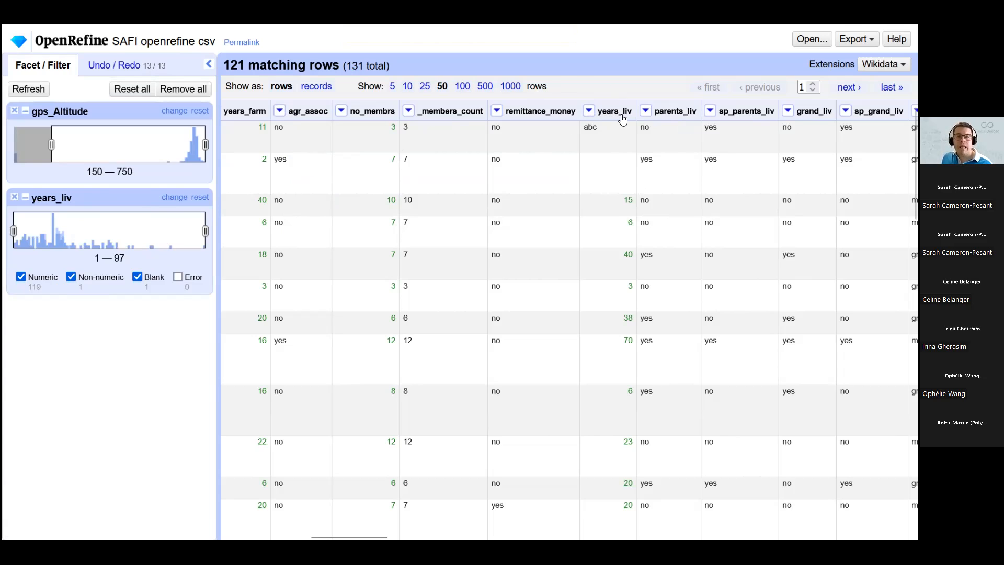
double_click(594, 126)
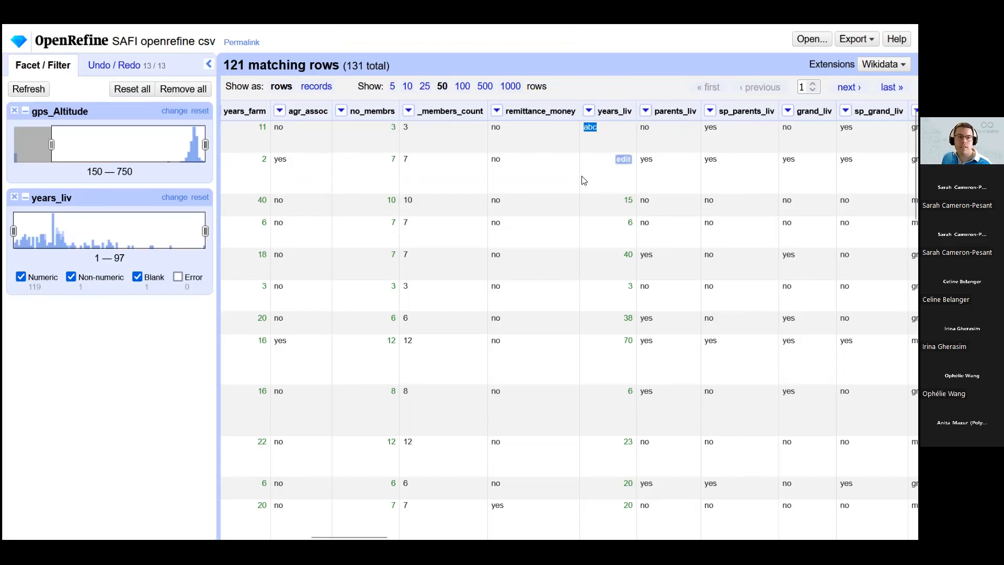
left_click(589, 161)
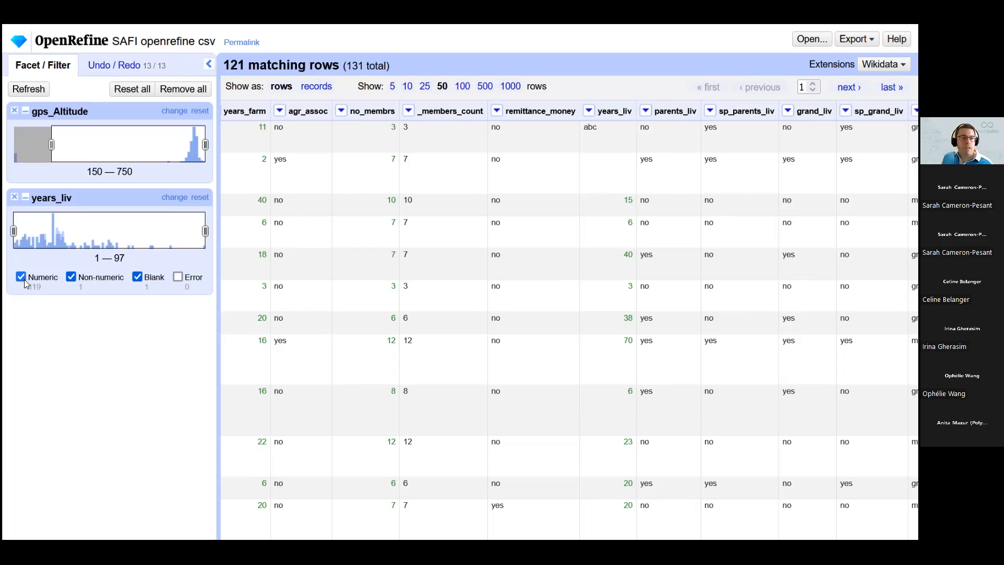
- Exclude the numeric and blank values in the years_liv facet to view only the non-numeric rows
left_click(177, 276)
left_click(175, 278)
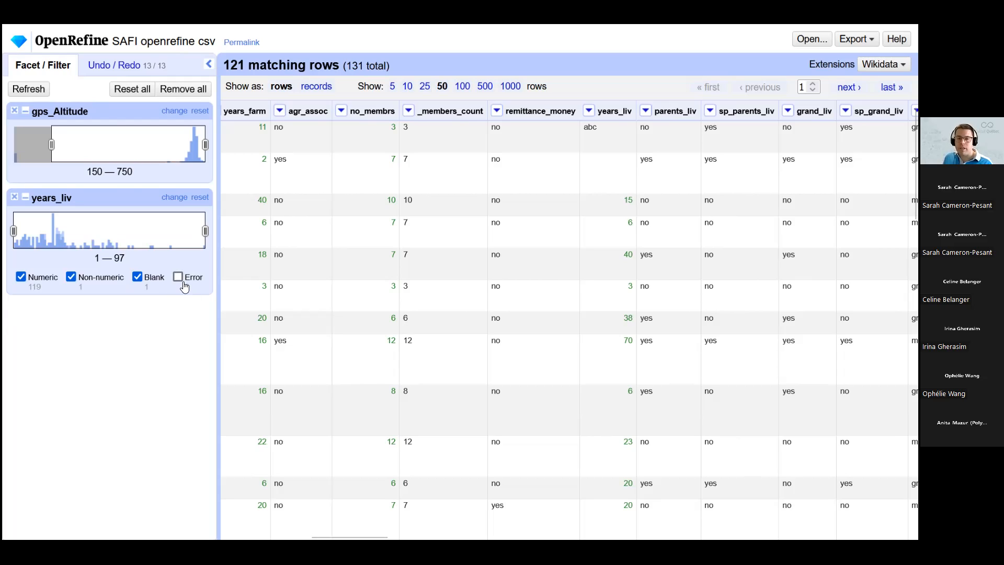
left_click(21, 276)
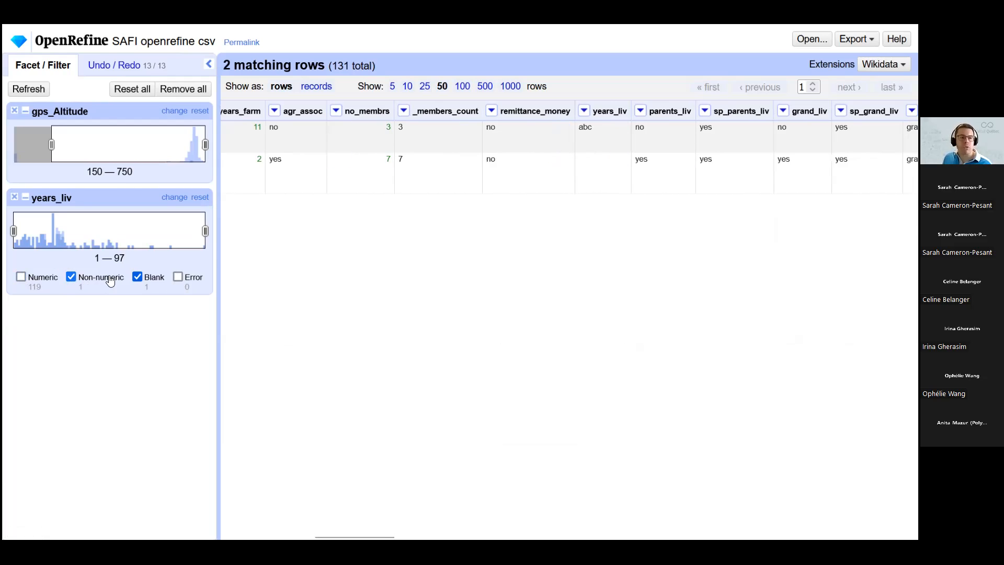
left_click(137, 277)
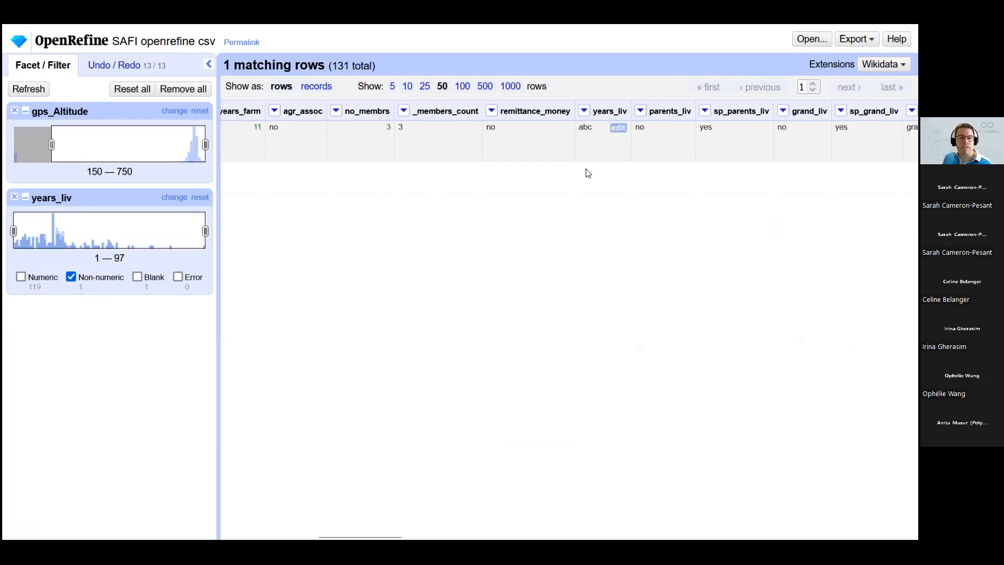
- Switch the years_liv facet to blank values only and look across the matching row's other columns
left_click(137, 277)
left_click(71, 277)
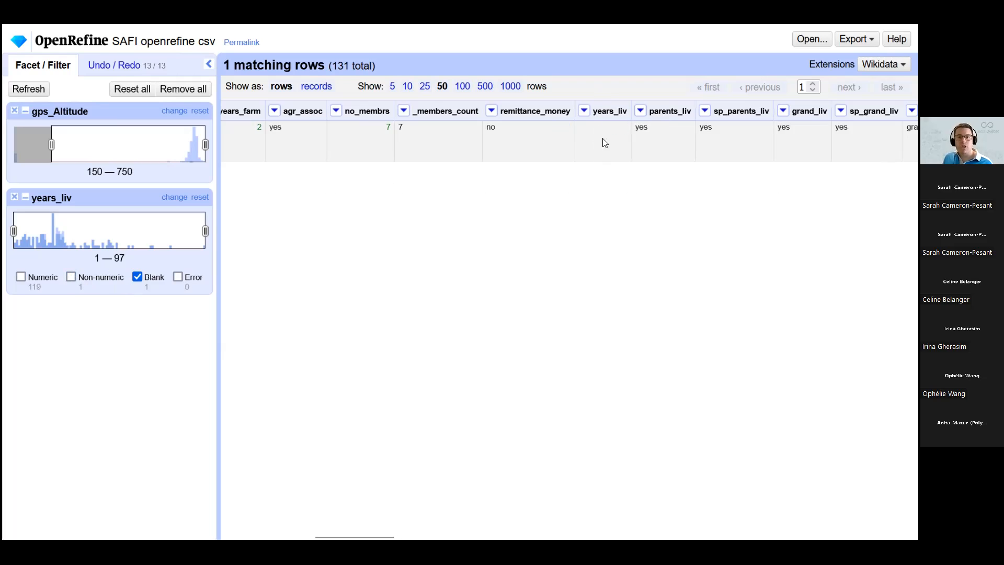
left_click(585, 112)
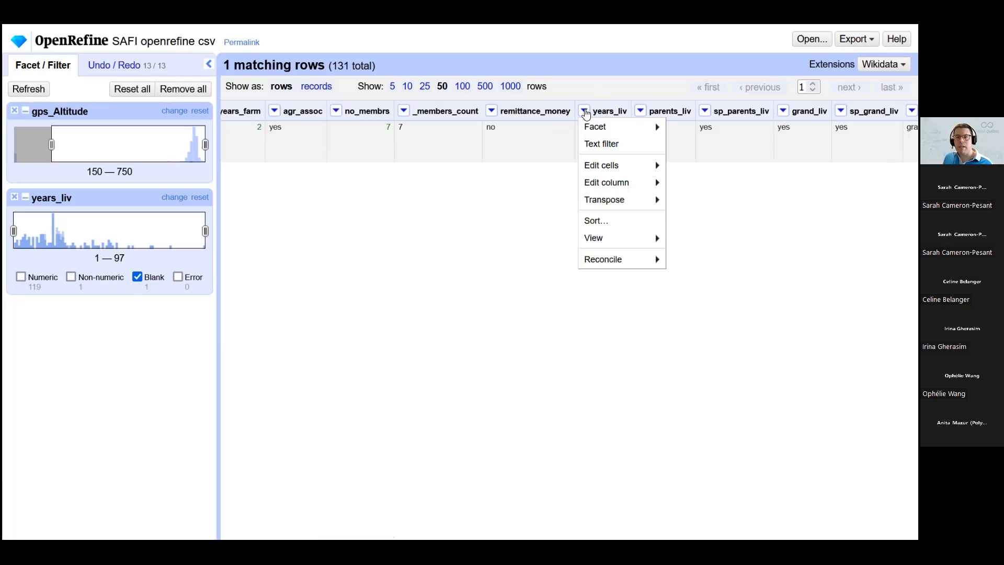
left_click(586, 112)
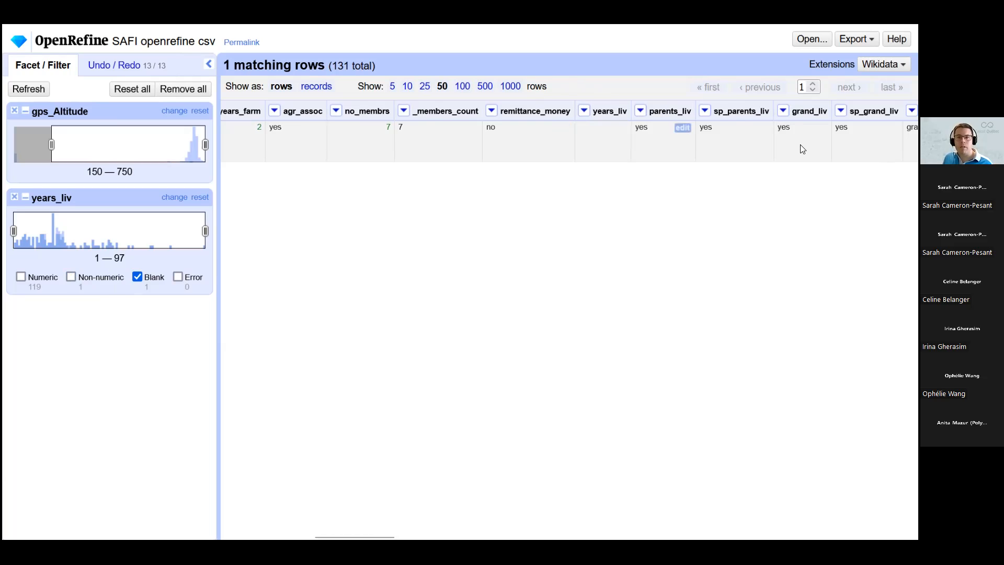
left_click_drag(355, 537, 870, 536)
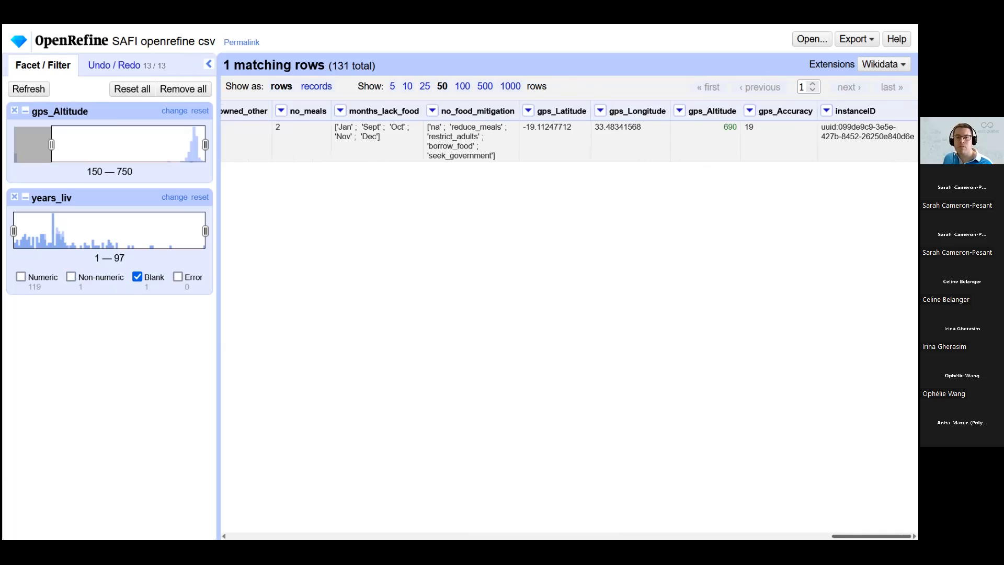
scroll(657, 502, "left", 15)
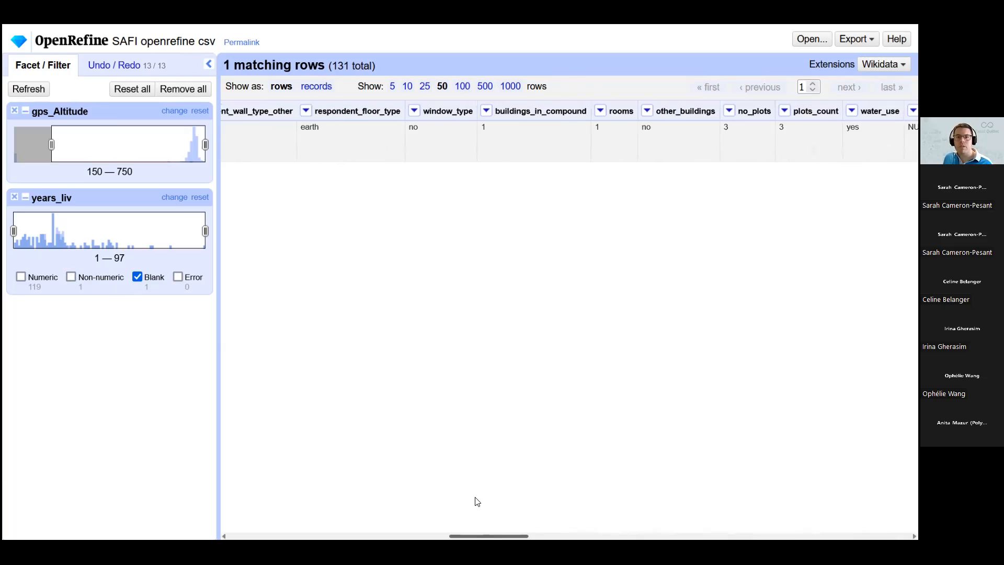
scroll(455, 501, "left", 5)
scroll(455, 502, "right", 5)
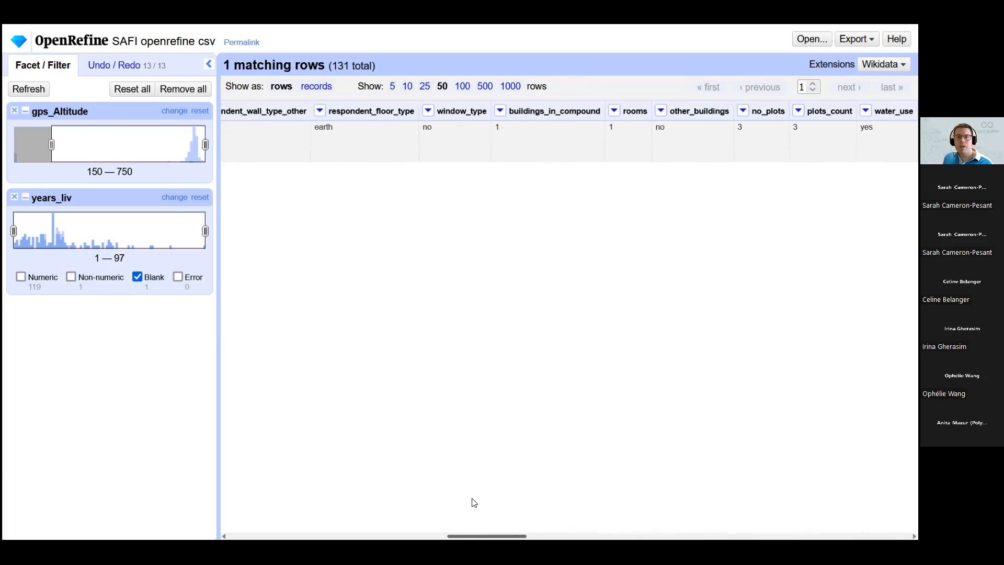
scroll(475, 502, "right", 5)
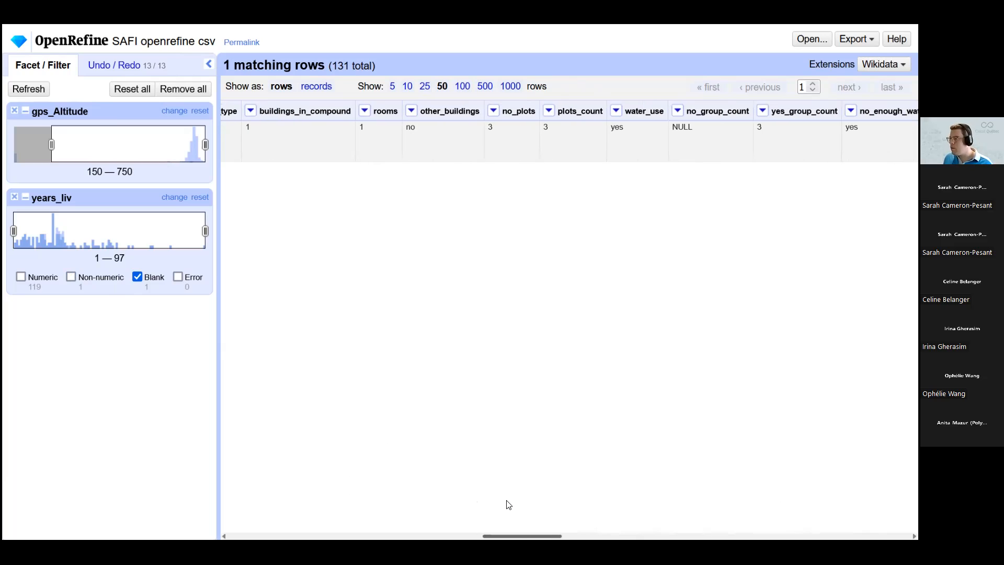
- Remove the years_liv and gps_Altitude facets to bring back all rows
left_click(137, 277)
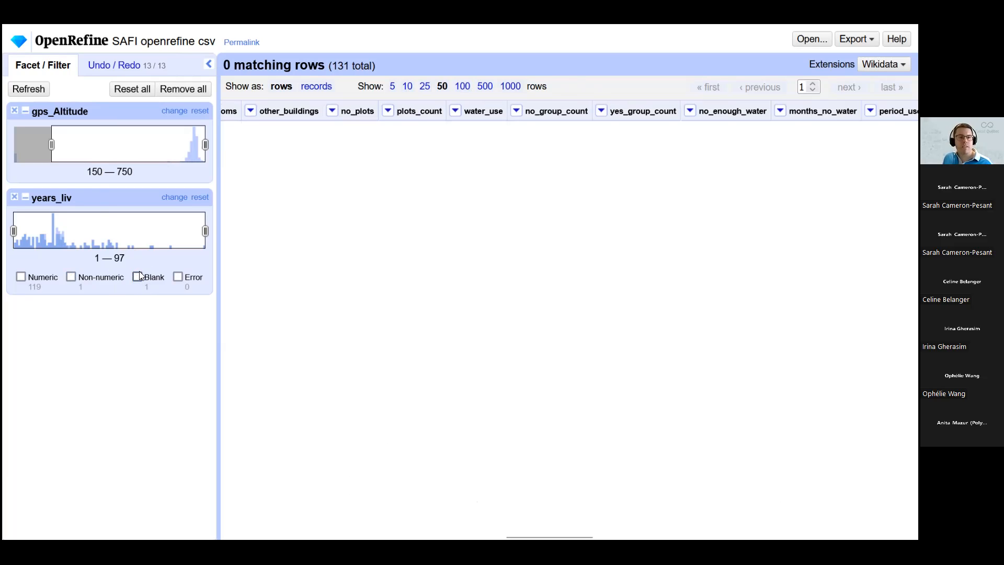
left_click(14, 196)
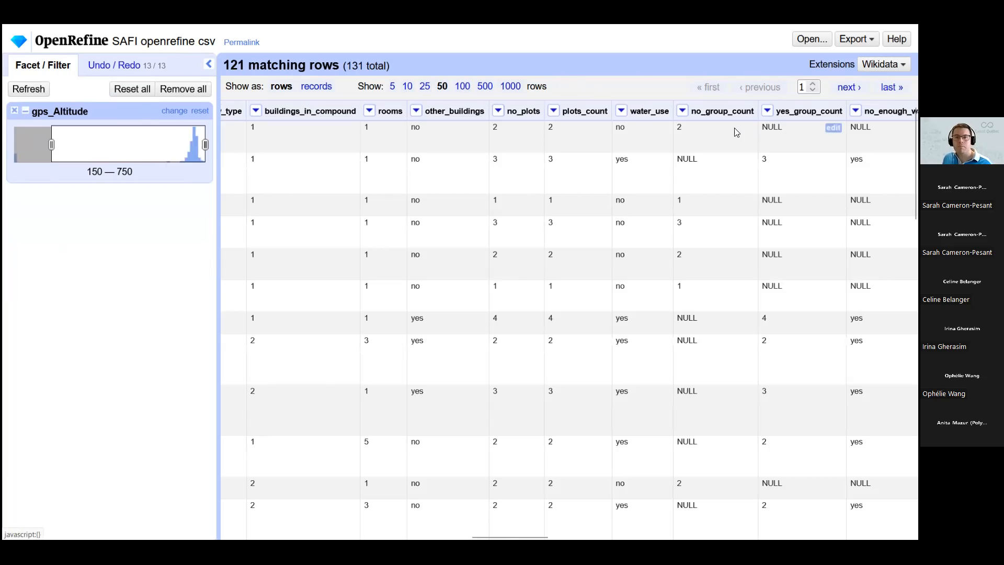
left_click(14, 110)
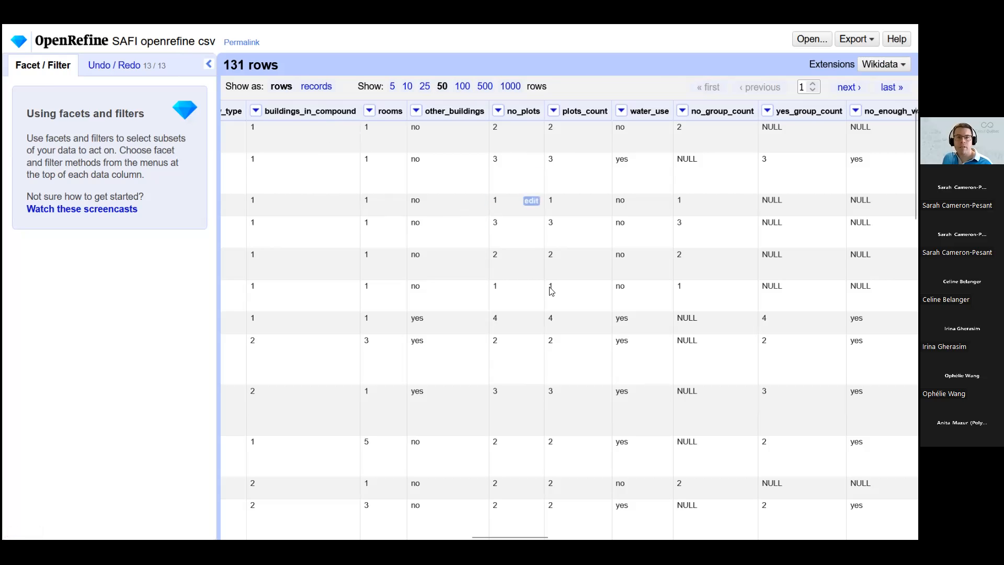
- Change the _members_count cell in row 1 to abc, keeping it as text
scroll(510, 536, "left", 10)
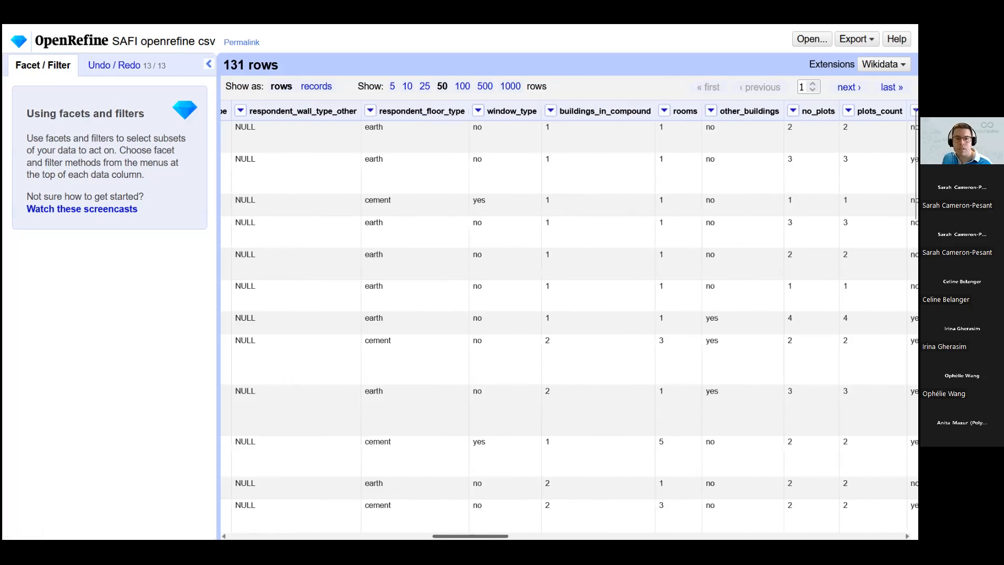
scroll(568, 316, "left", 10)
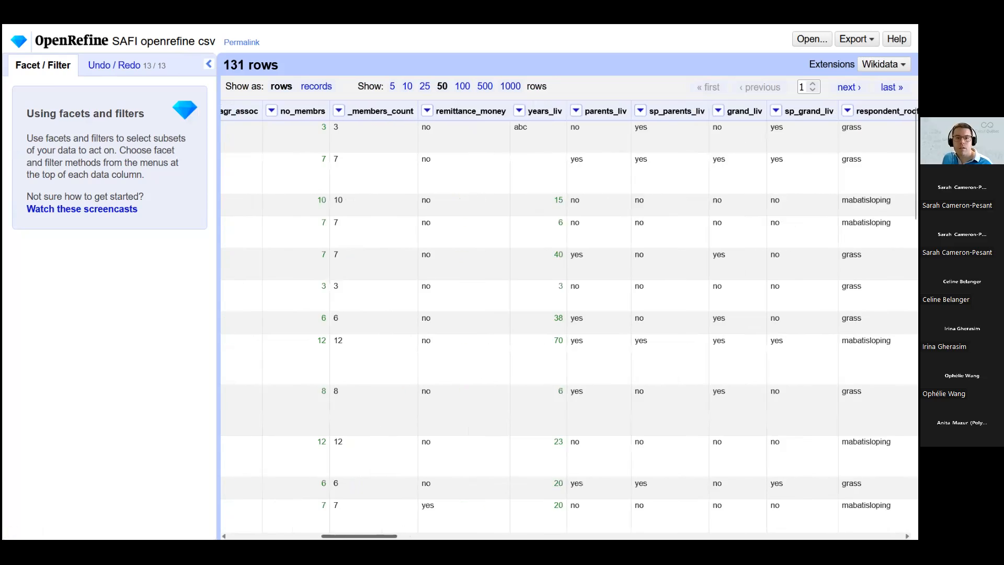
scroll(555, 180, "left", 5)
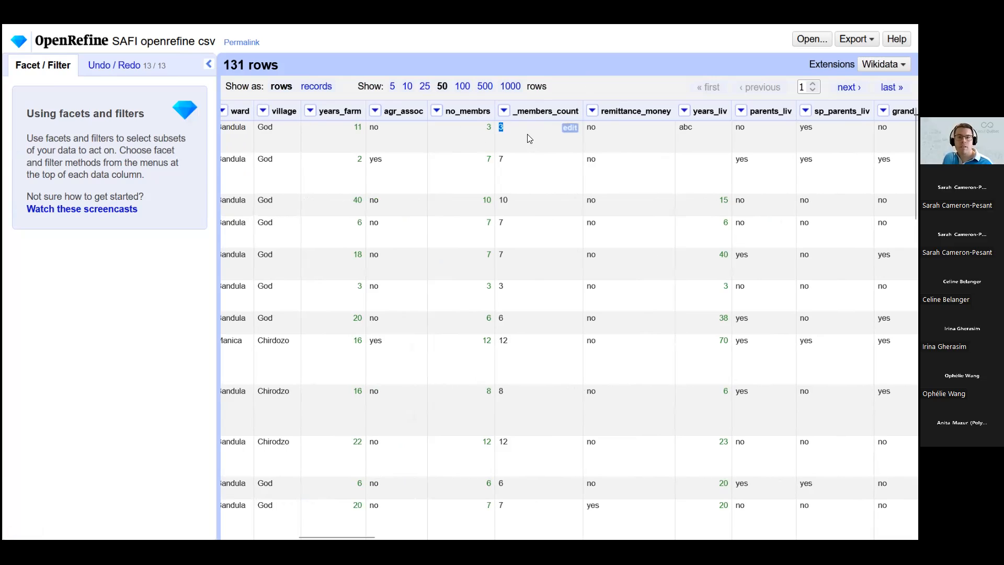
left_click(570, 127)
type("abc")
left_click(602, 188)
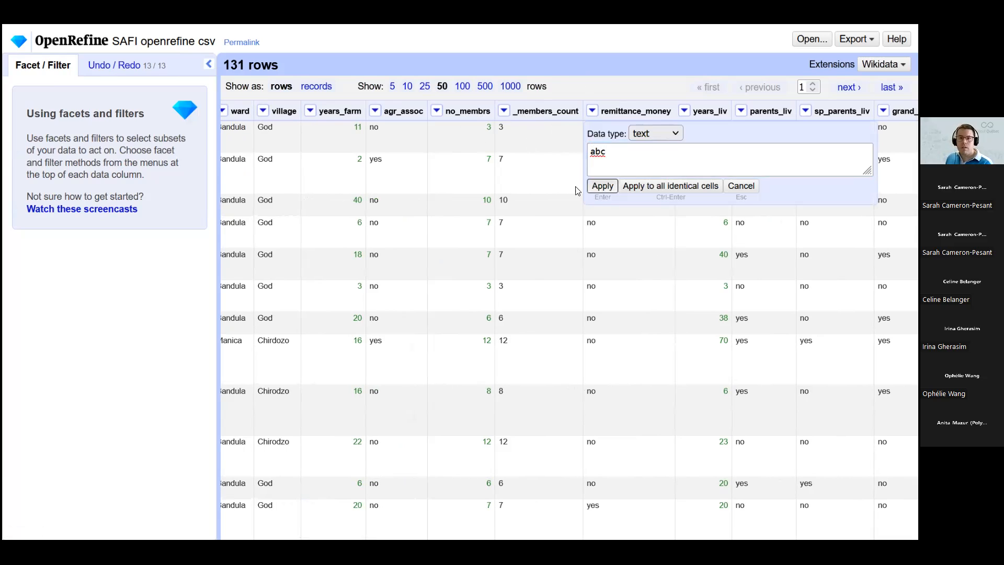
- Empty the _members_count cell in row 2 and add a numeric facet on the _members_count column
left_click(569, 160)
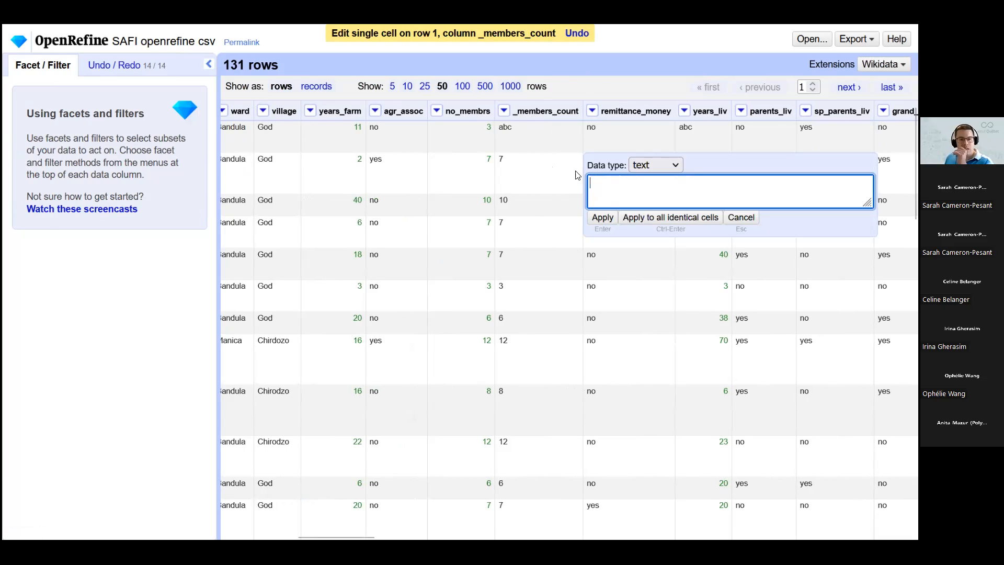
left_click(603, 217)
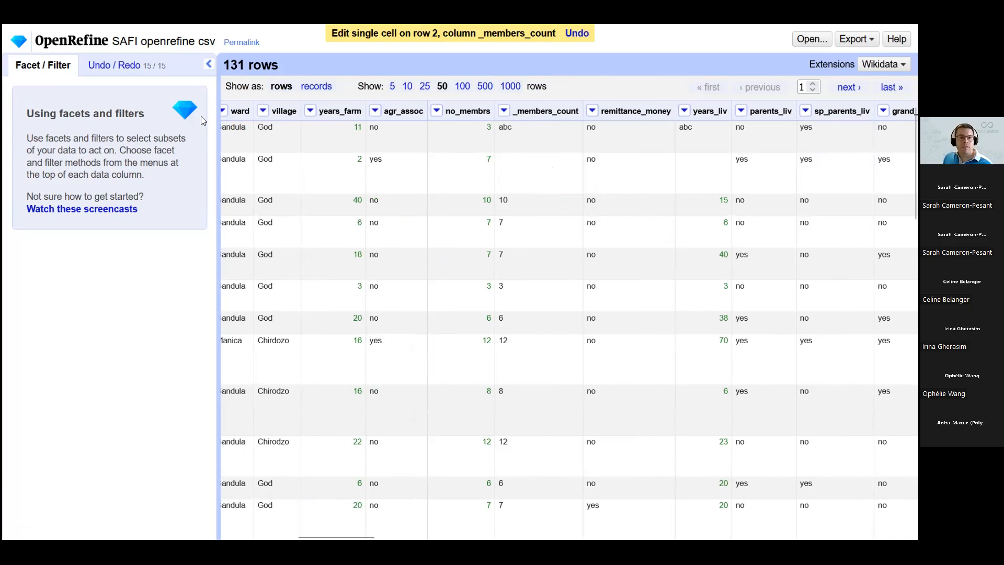
left_click(504, 112)
mouse_move(533, 128)
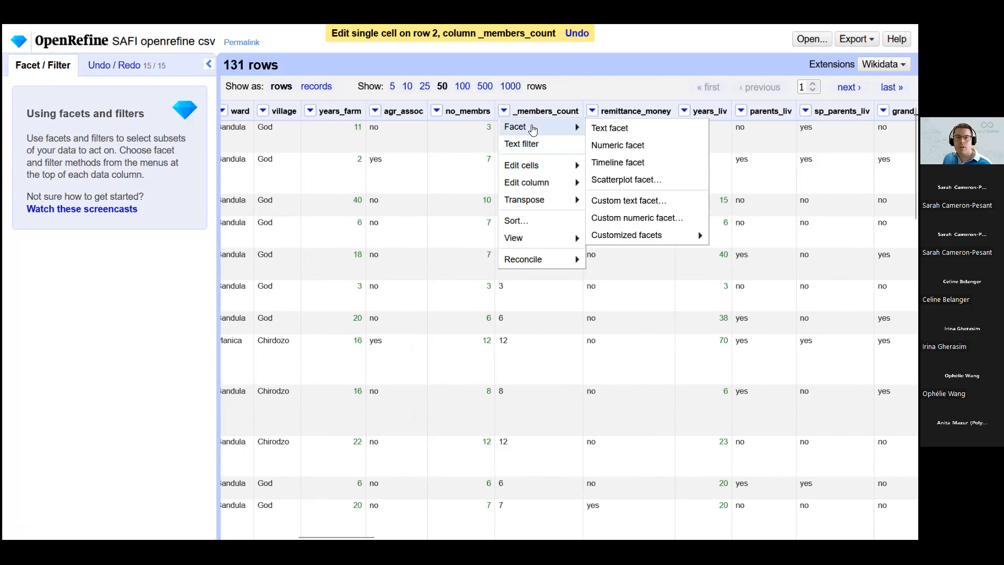
left_click(623, 151)
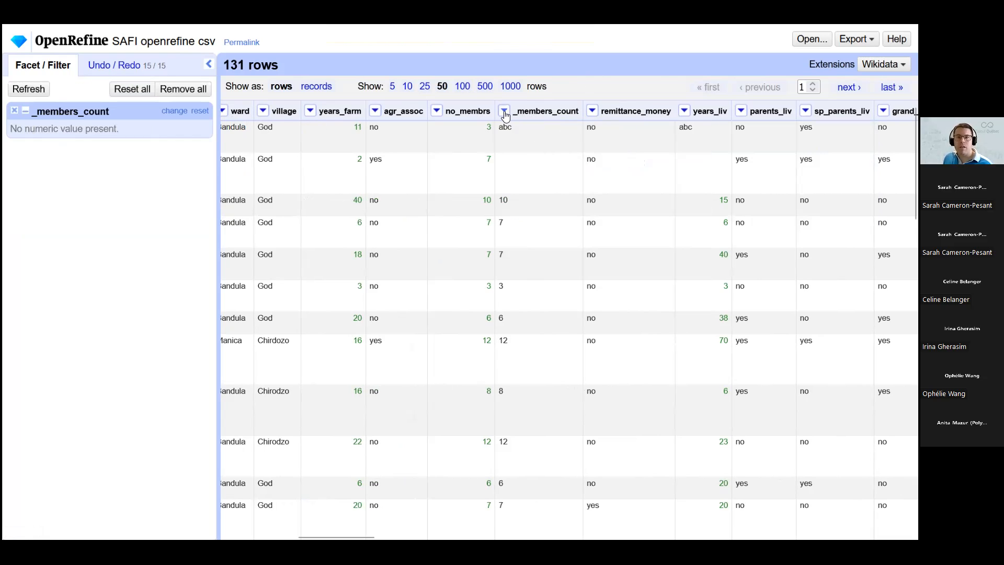
- Convert the cells of the _members_count column to numbers with the common transform
left_click(505, 112)
mouse_move(525, 167)
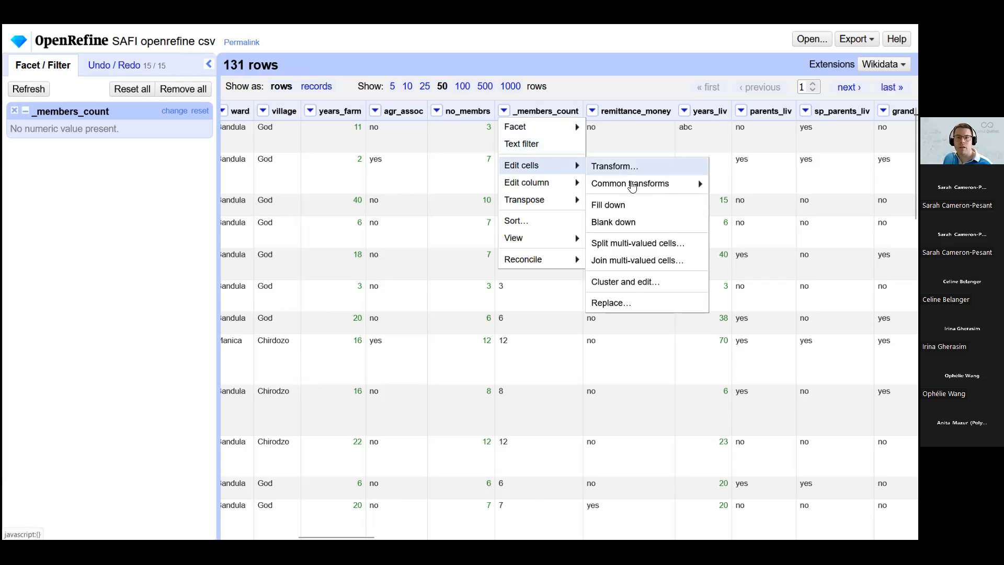
mouse_move(634, 190)
left_click(730, 317)
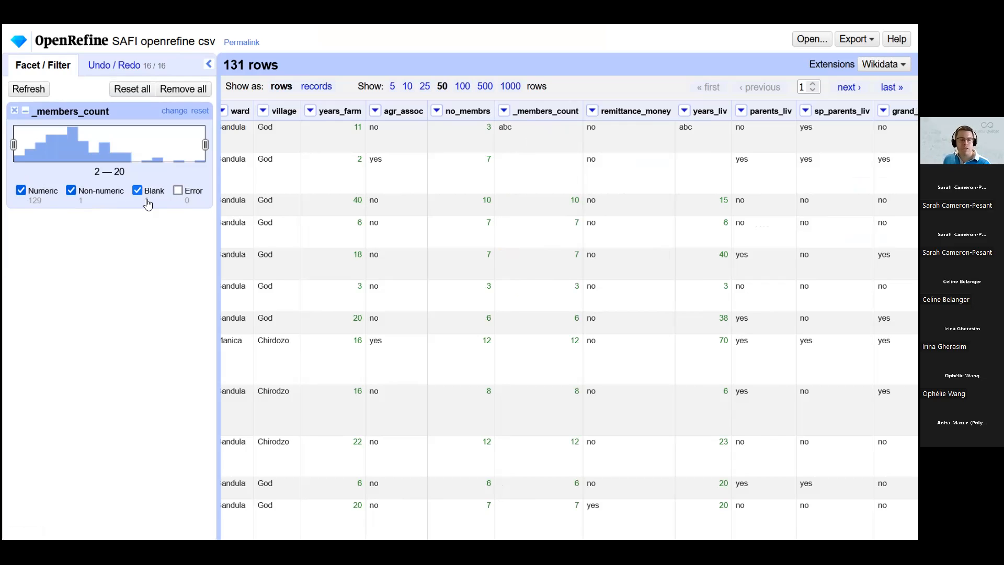
- Filter the _members_count facet to the non-numeric row only, and after that to the blank row only
left_click(21, 190)
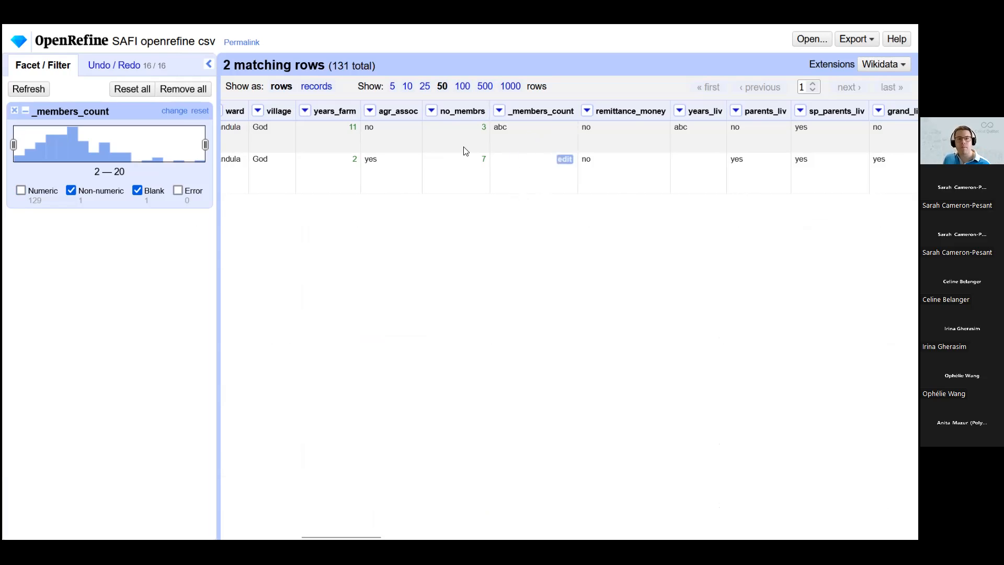
left_click(137, 190)
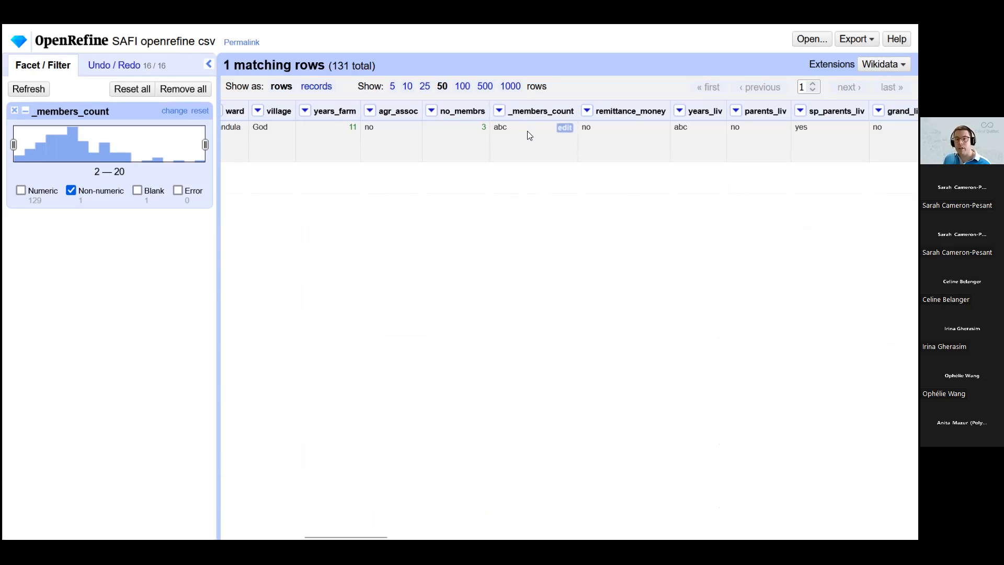
left_click(137, 190)
left_click(71, 190)
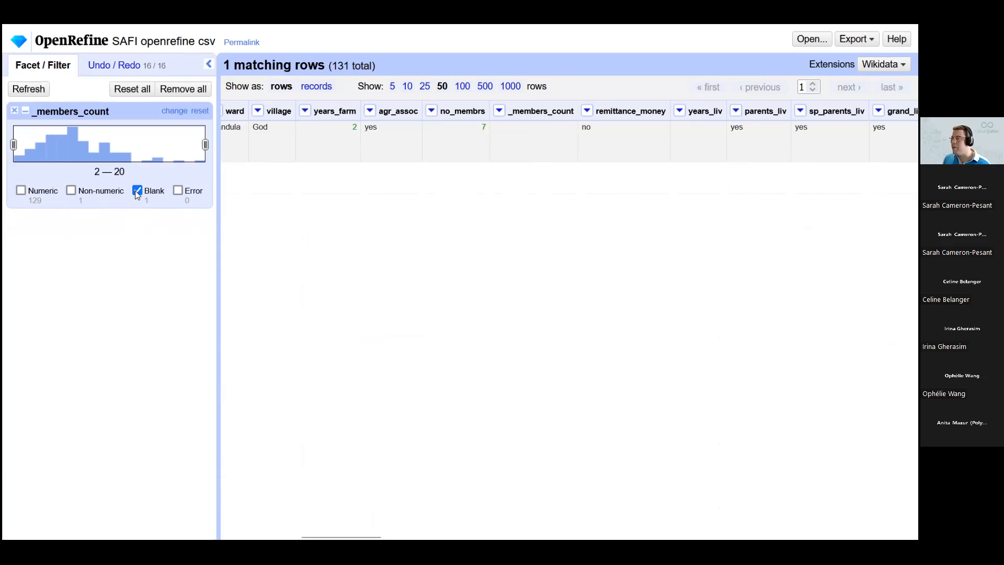
- Roll the project history back to step 11, the gps_Altitude number conversion, and remove the _members_count facet
left_click(107, 65)
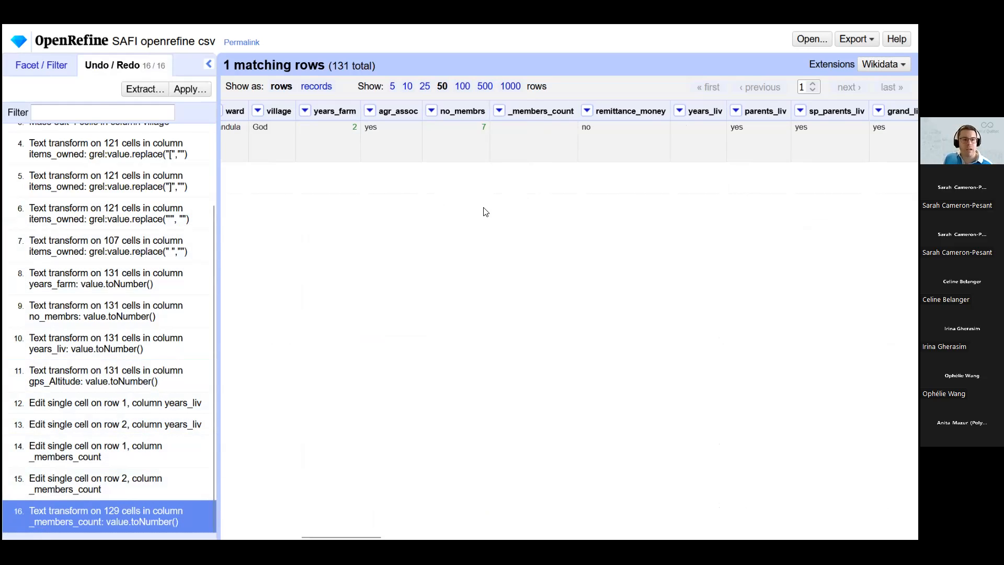
left_click(111, 376)
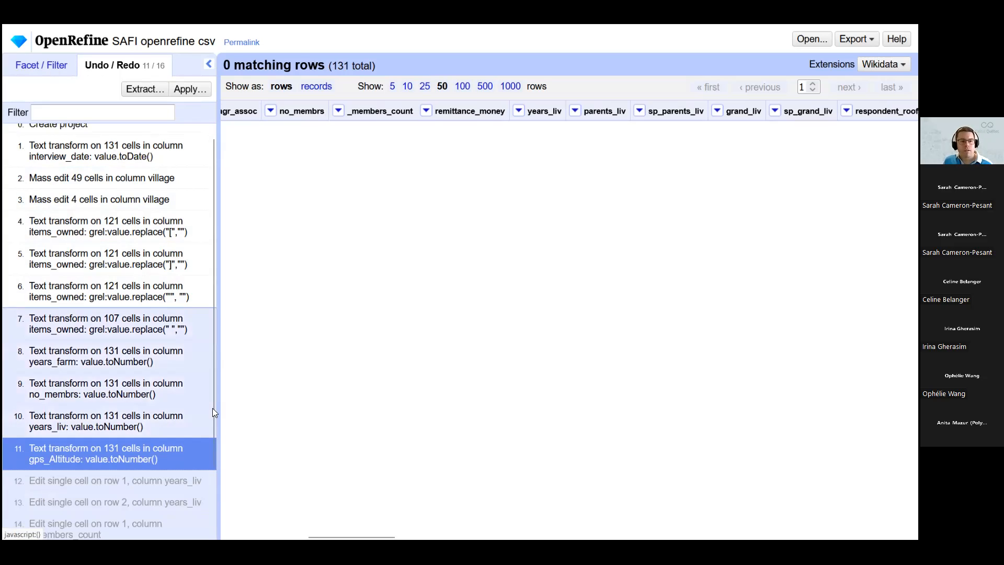
scroll(174, 459, "down", 2)
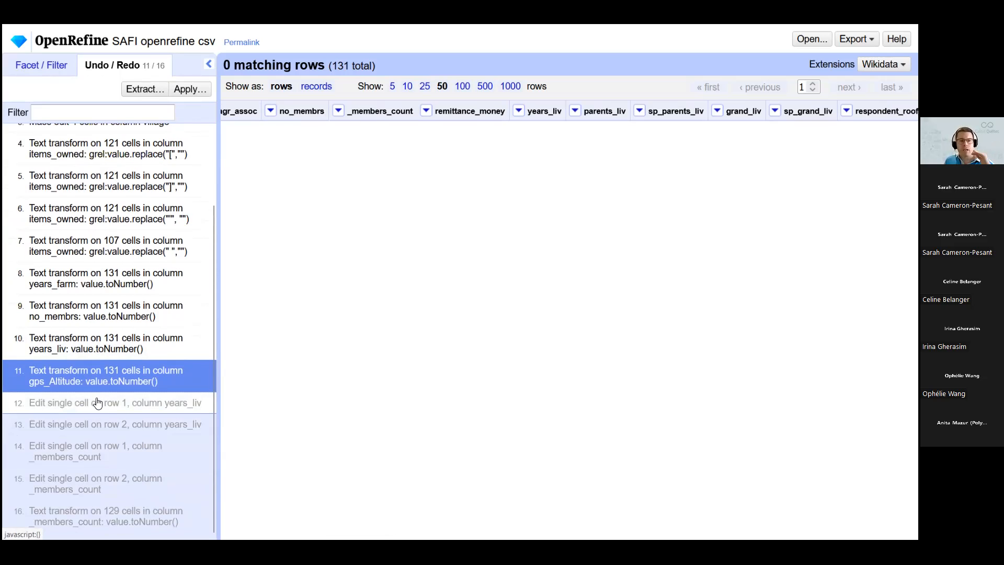
left_click(44, 67)
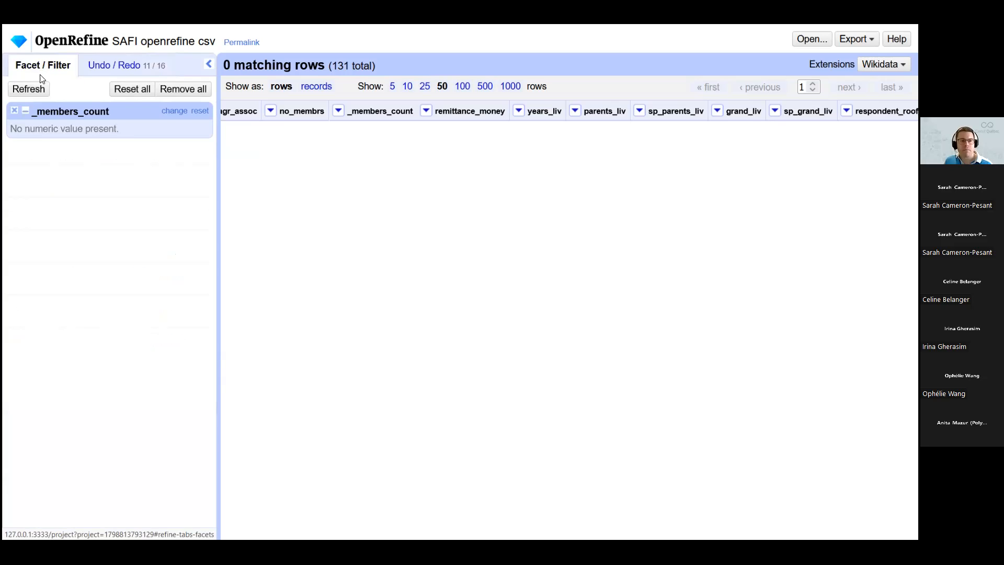
left_click(15, 112)
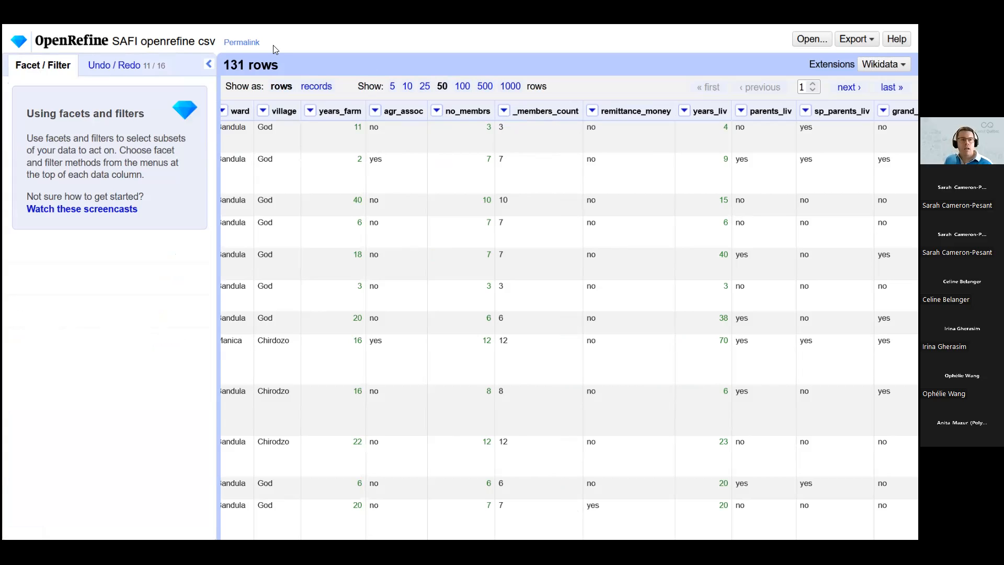
- Extract the operation history as JSON with all operations included and look at the code from its beginning
left_click(107, 66)
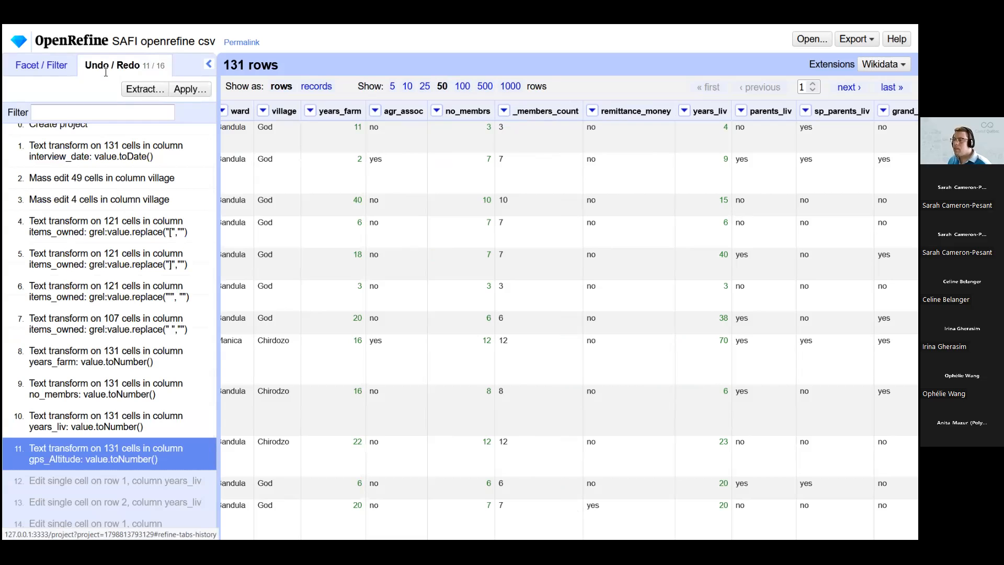
left_click(138, 92)
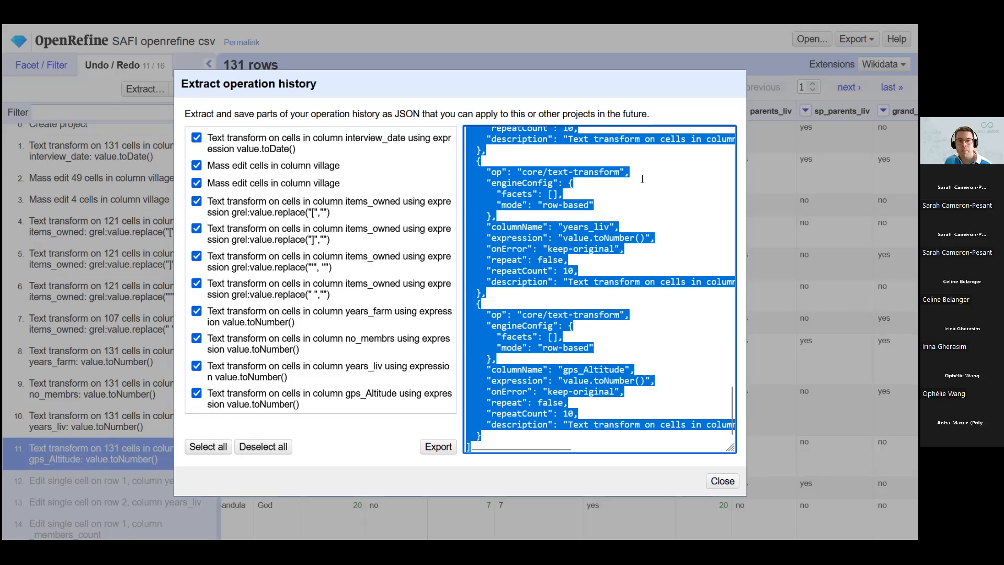
left_click(588, 203)
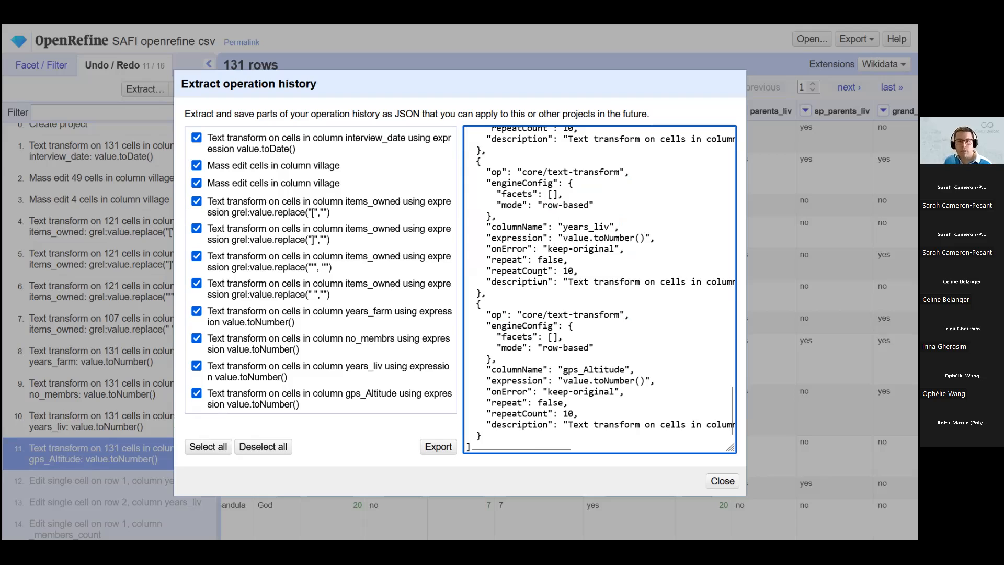
scroll(540, 278, "up", 20)
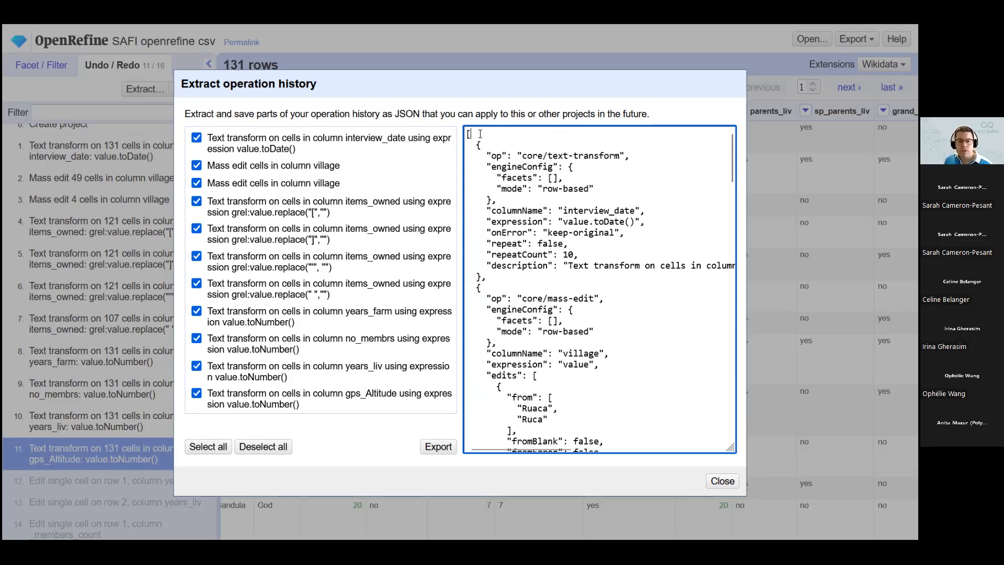
scroll(725, 260, "down", 1)
left_click_drag(725, 260, 727, 65)
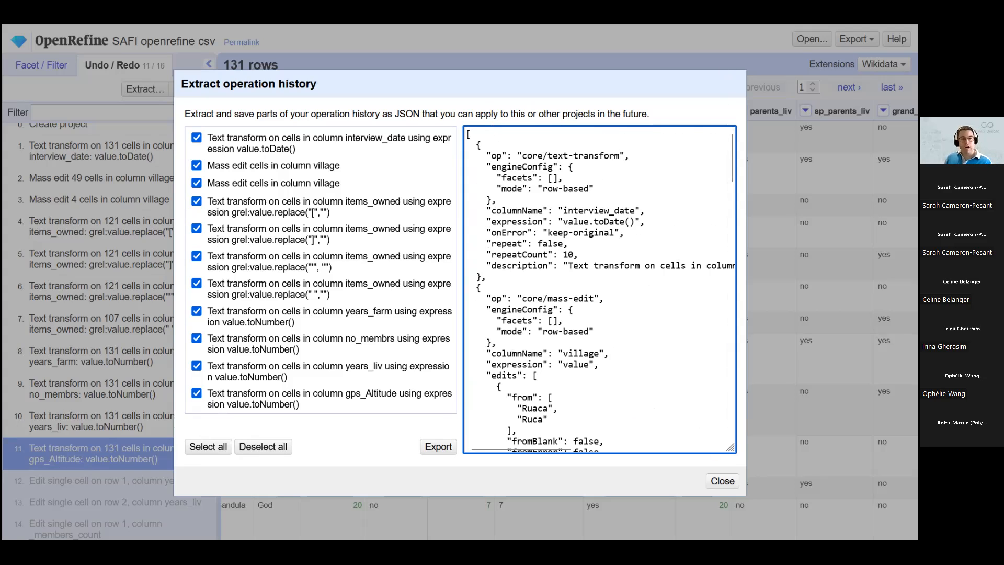
- Copy the complete JSON of the extracted operation history
key("ctrl+a")
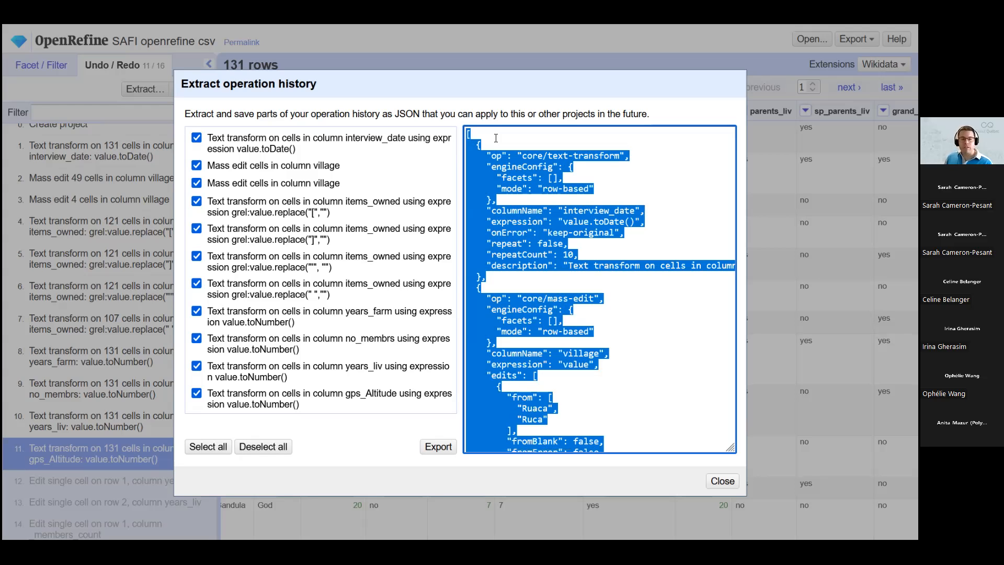
left_click(482, 132)
left_click_drag(467, 134, 666, 508)
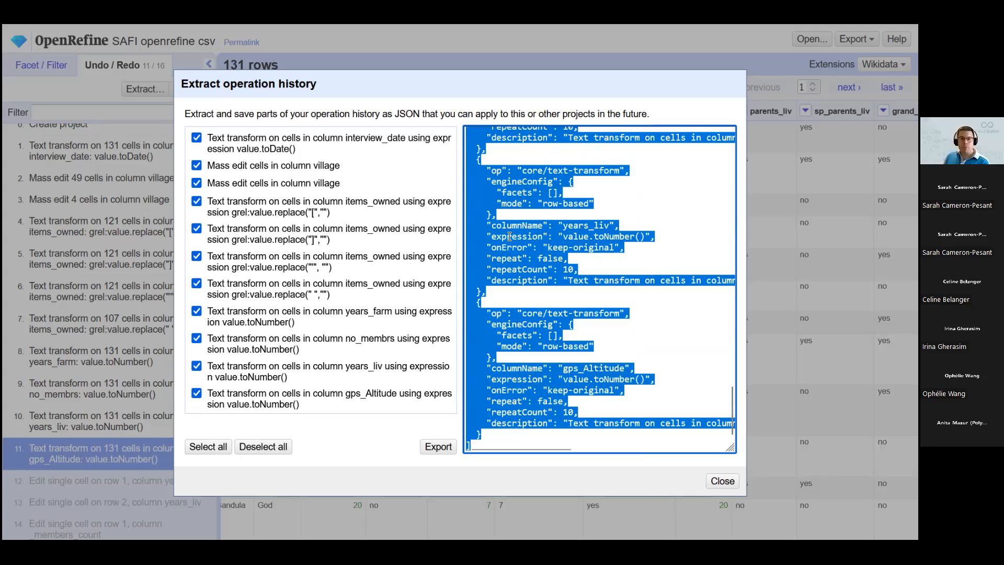
right_click(519, 238)
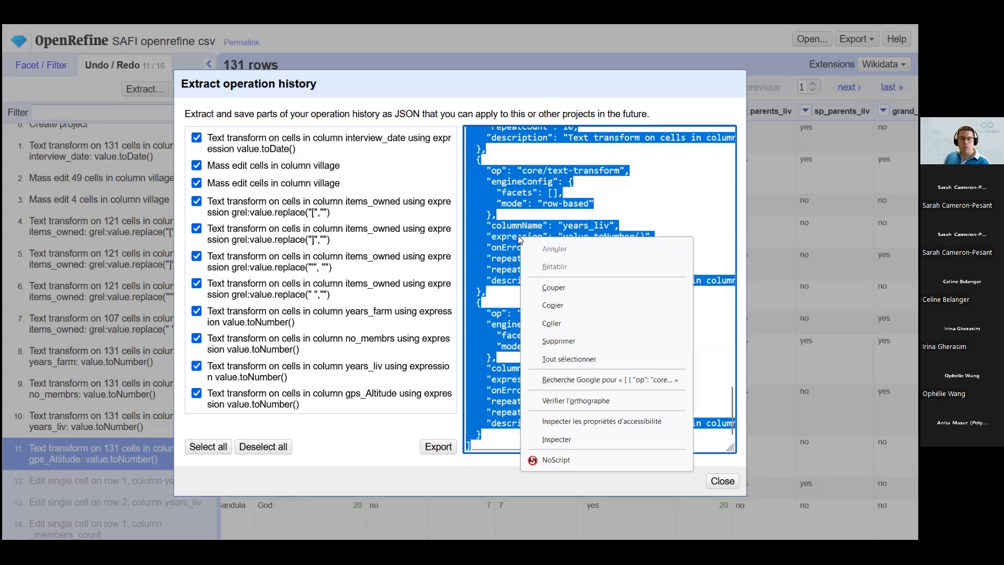
left_click(557, 308)
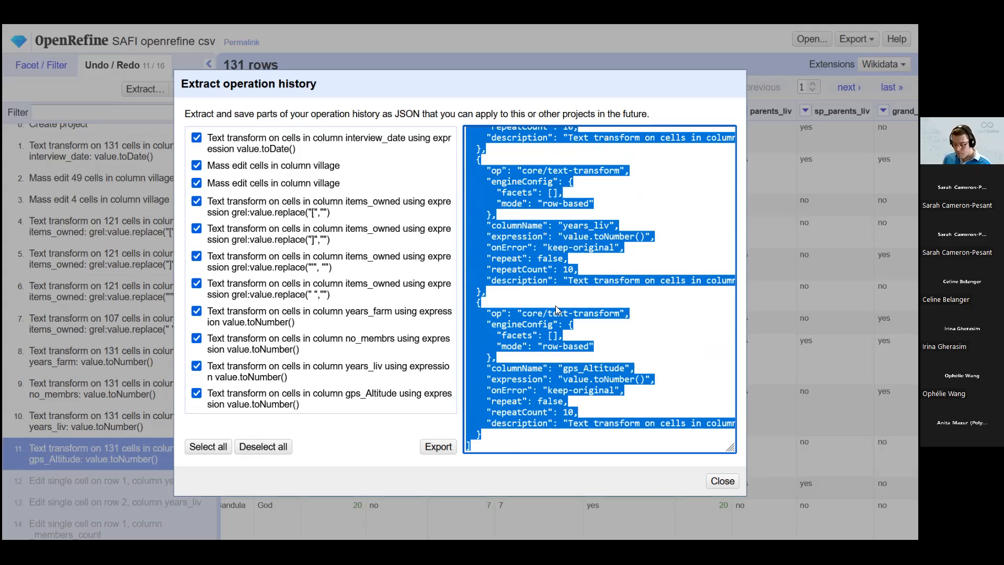
- Switch to Notepad++, paste the JSON history into the empty document nouveau 2, and return to OpenRefine
key("alt+Tab")
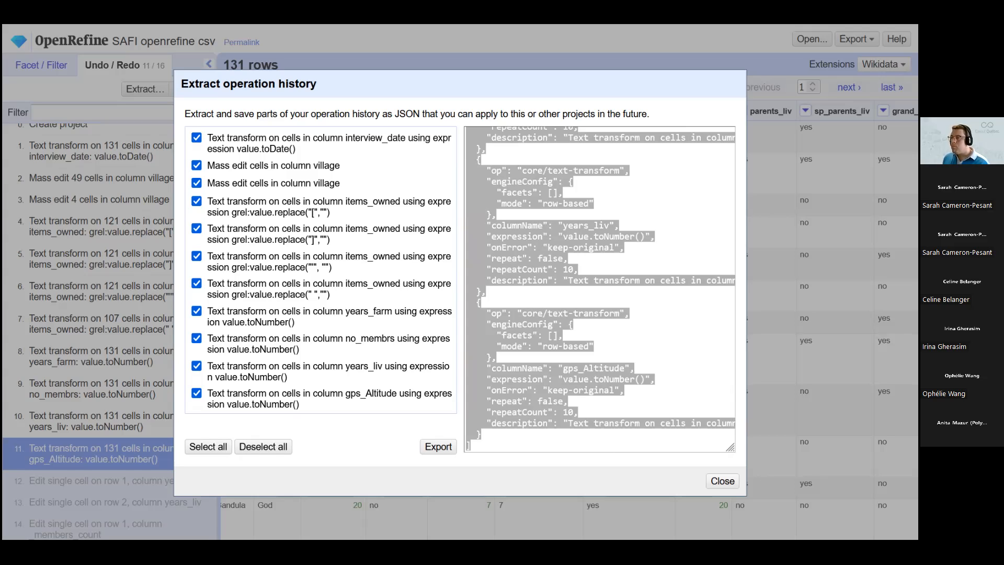
key("alt+Tab")
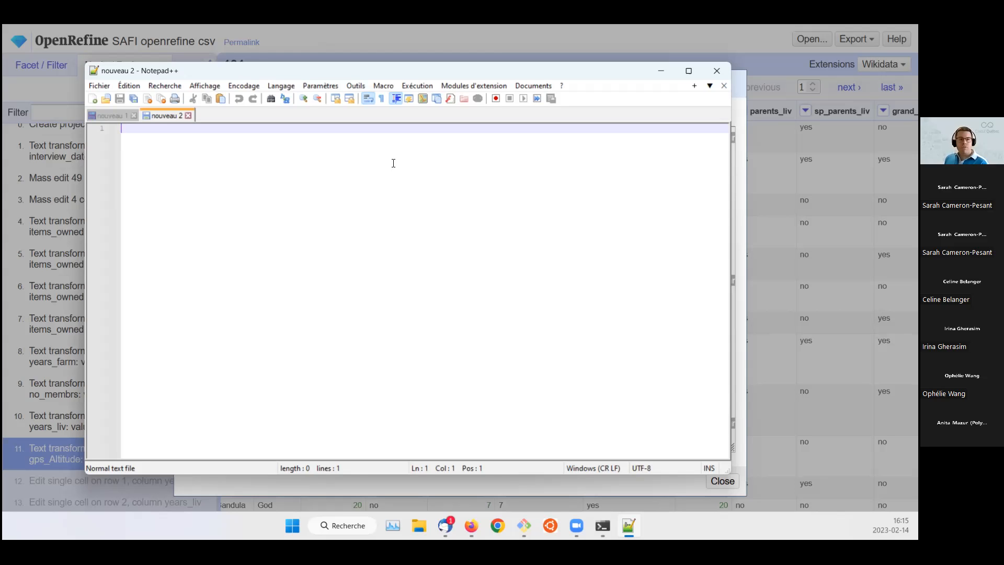
key("ctrl+v")
left_click_drag(724, 374, 718, 402)
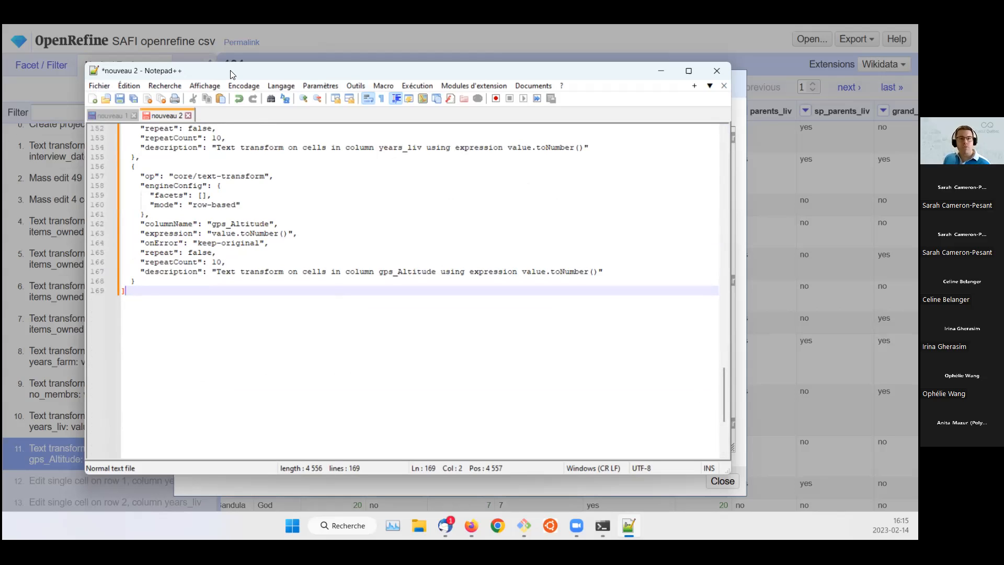
left_click(26, 123)
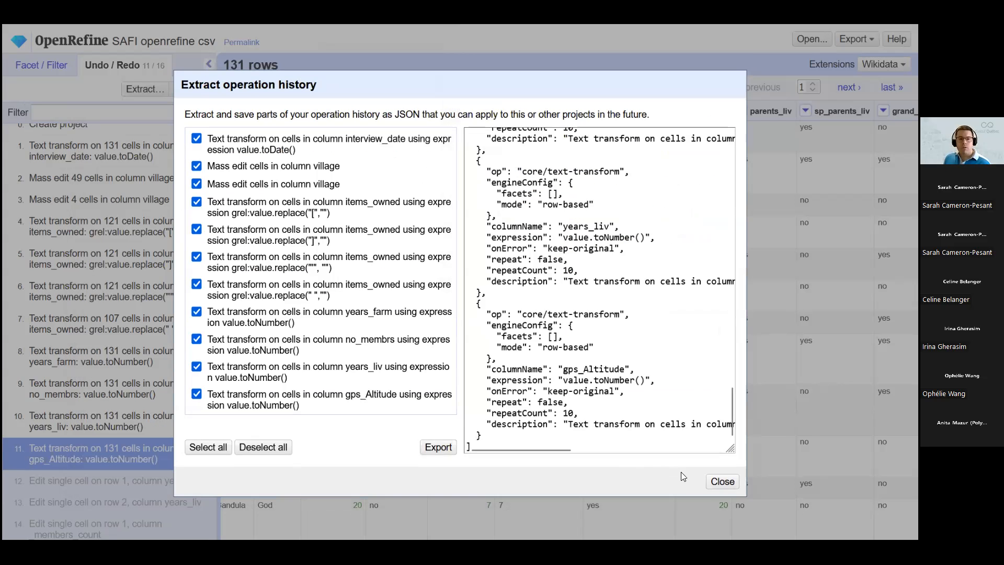
- Close the extracted history and roll the project back to its initial Create project state
left_click(723, 481)
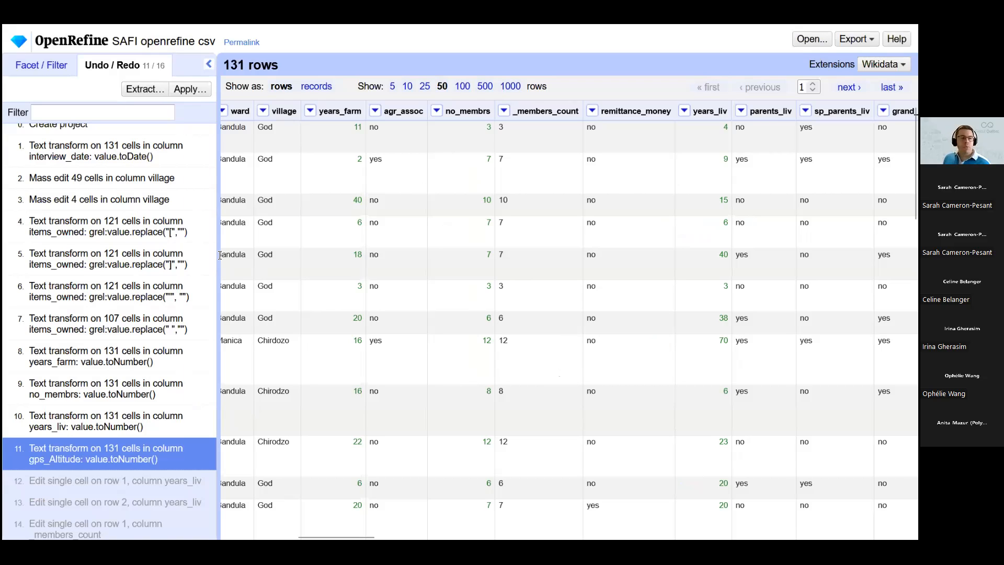
scroll(60, 146, "up", 1)
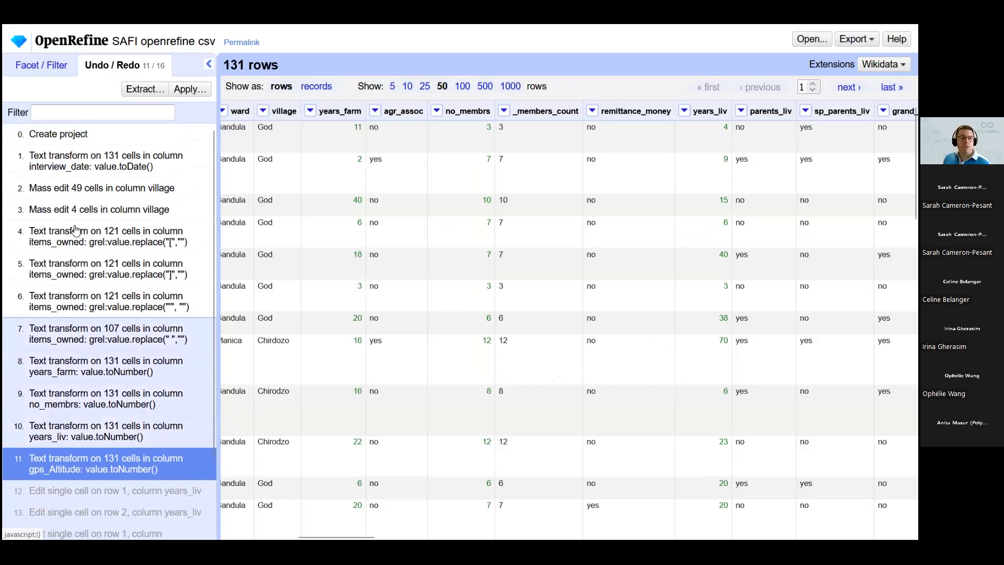
left_click(60, 135)
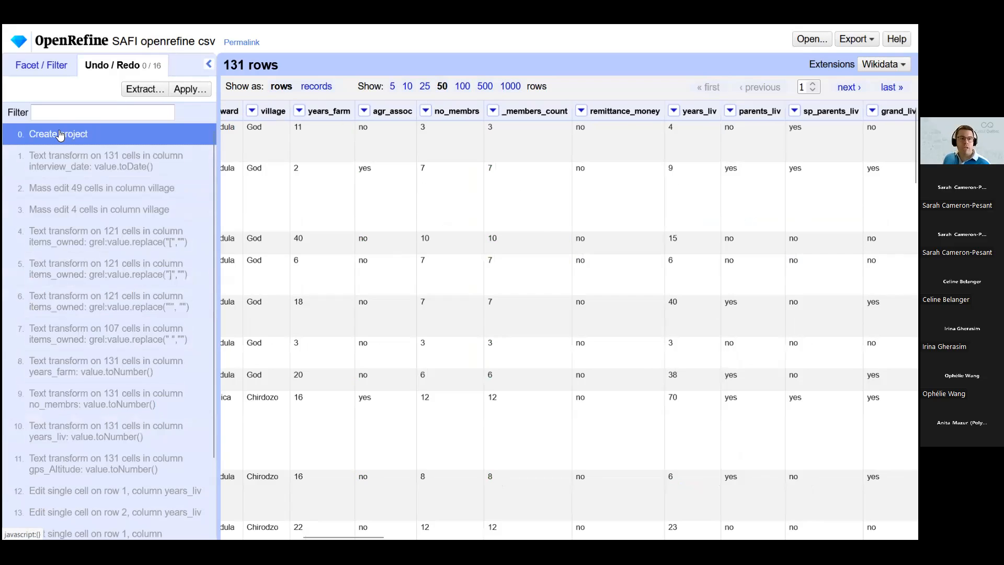
- Open the dialog for applying an operation history, switch to Notepad++, and select the complete JSON in nouveau 2 for copying
left_click(187, 91)
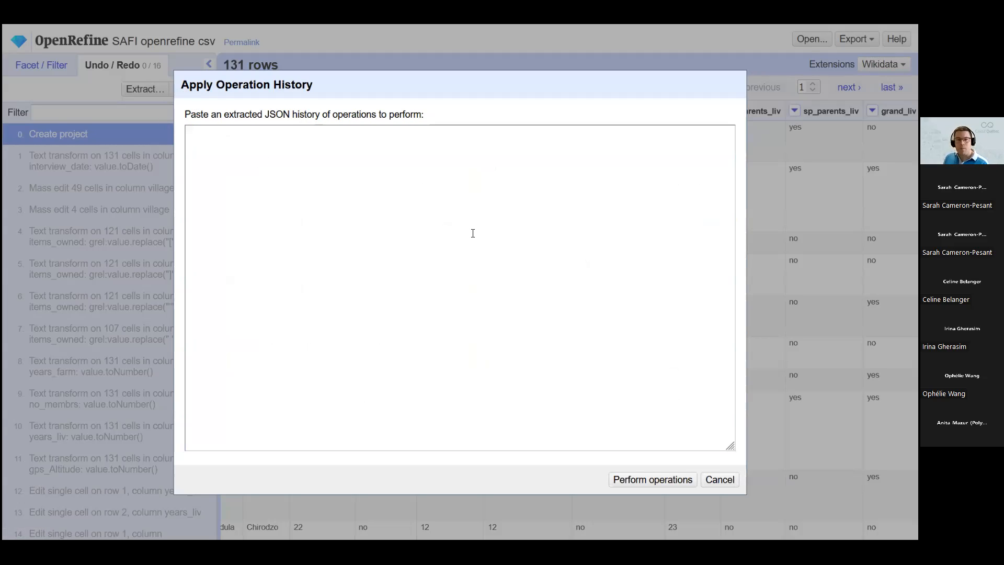
key("alt+Tab")
left_click(592, 160)
scroll(560, 154, "up", 20)
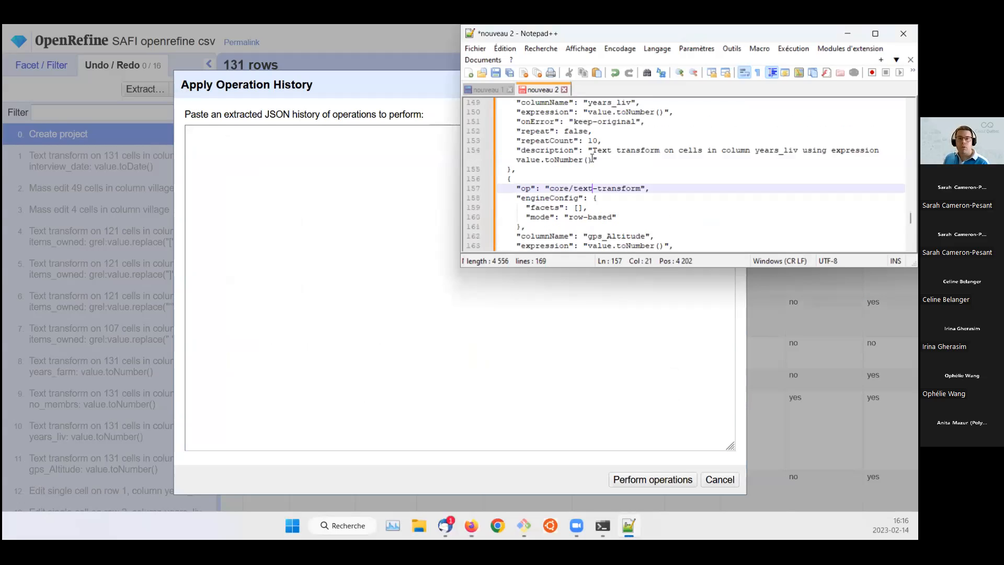
scroll(559, 154, "up", 20)
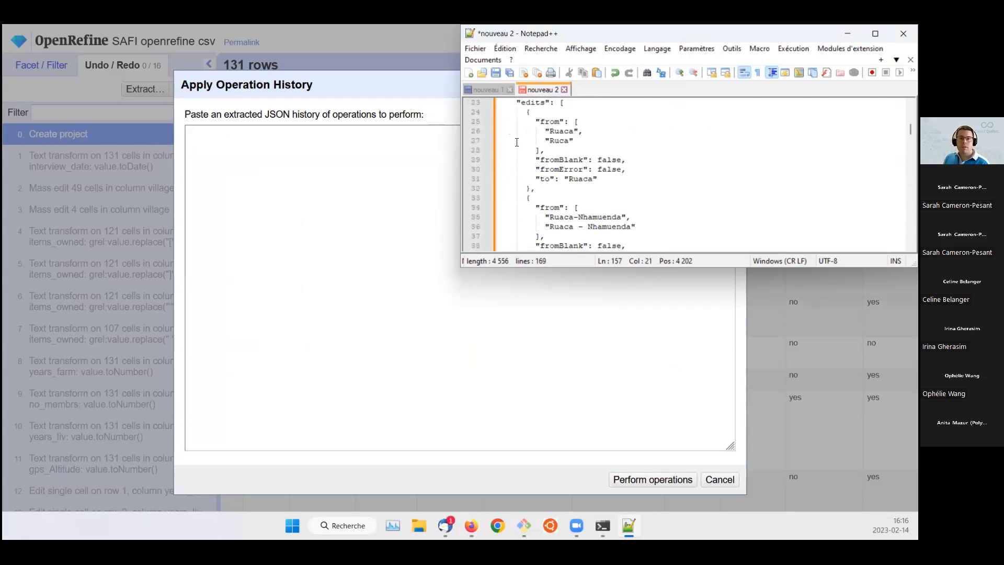
left_click_drag(497, 102, 546, 179)
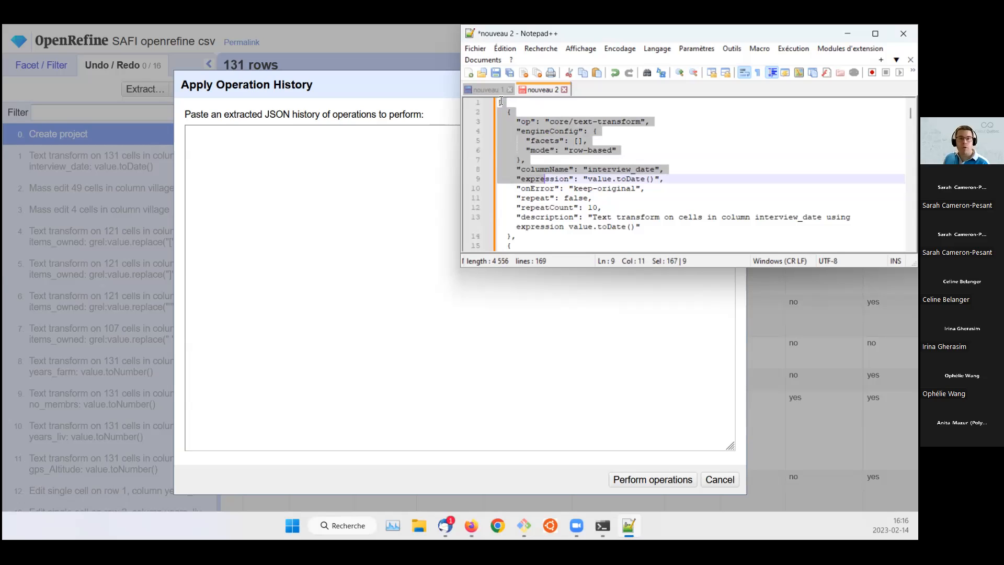
left_click_drag(495, 103, 601, 301)
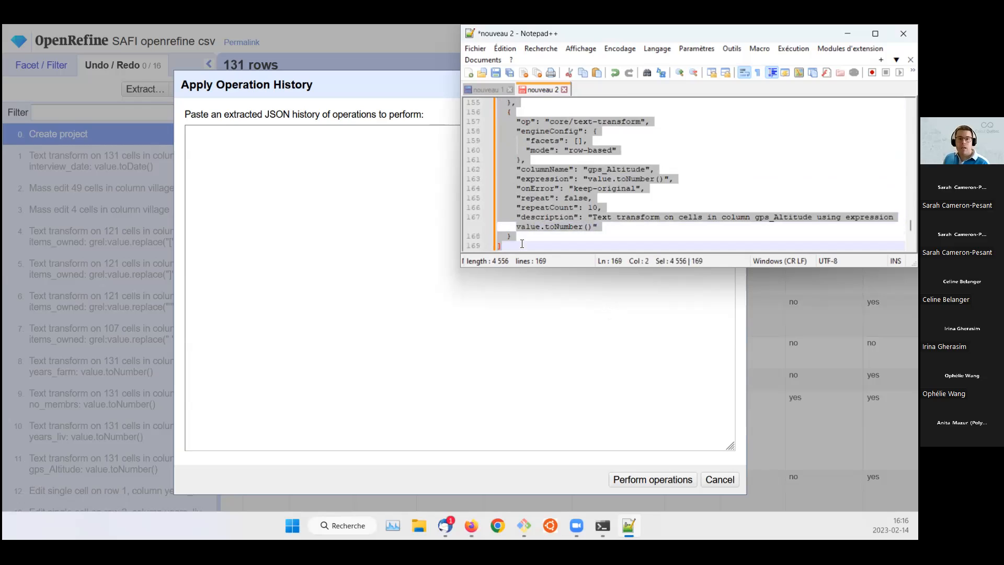
- Return to OpenRefine, paste the JSON history into the Apply Operation History dialog, and perform the operations
left_click(293, 169)
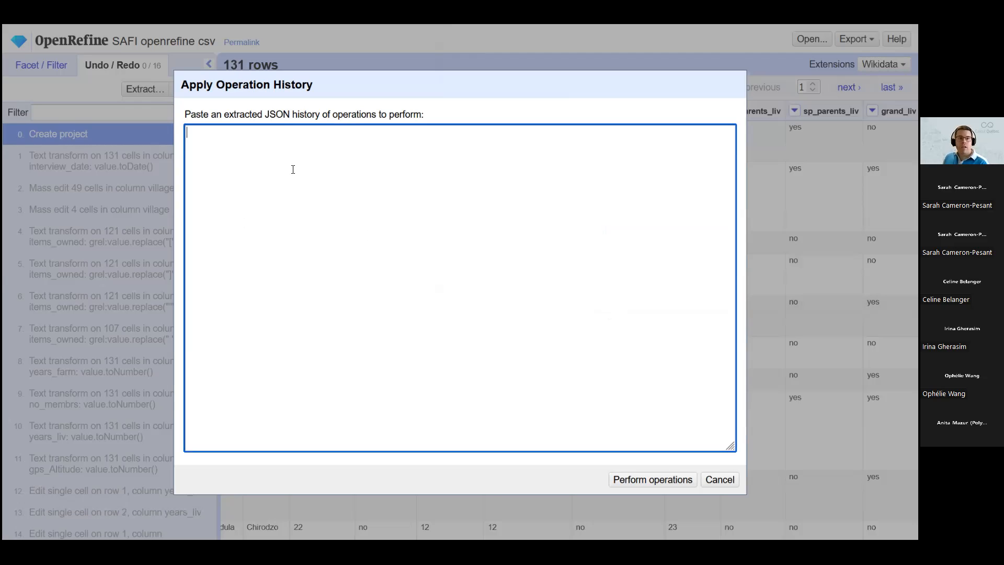
key("ctrl+v")
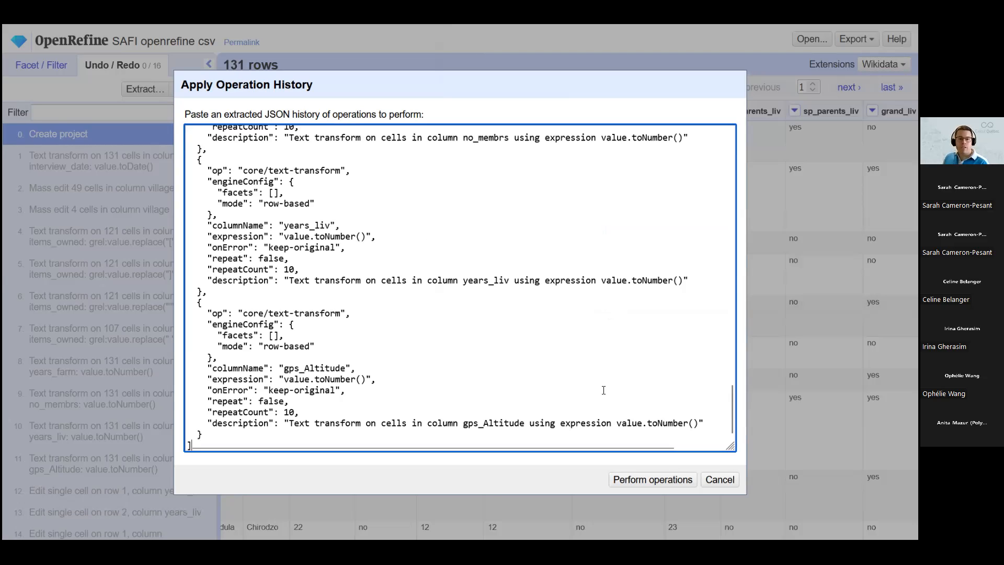
left_click(653, 480)
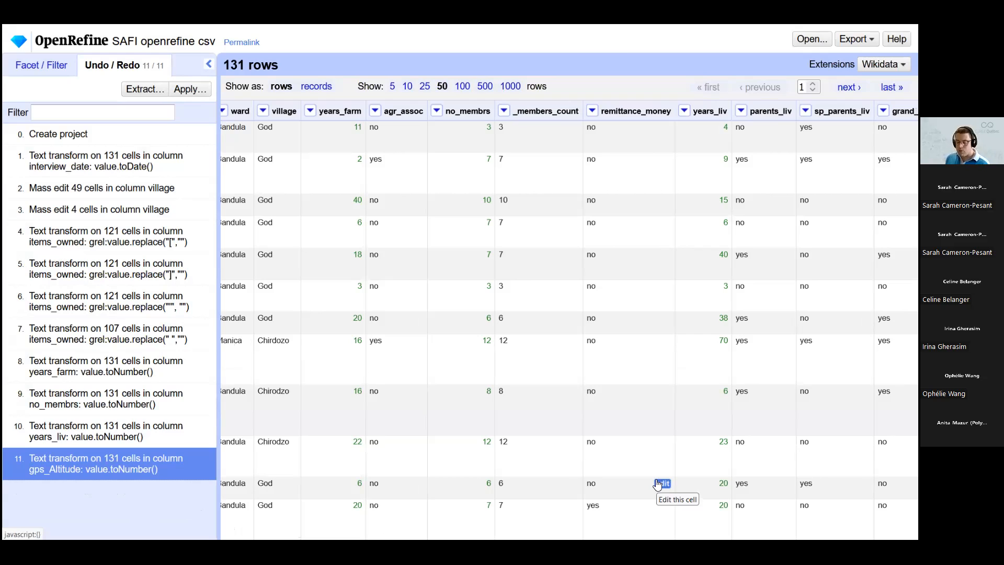
- Look at the JSON history in Notepad++ again, return to OpenRefine, and show its facets and filters
key("alt+Tab")
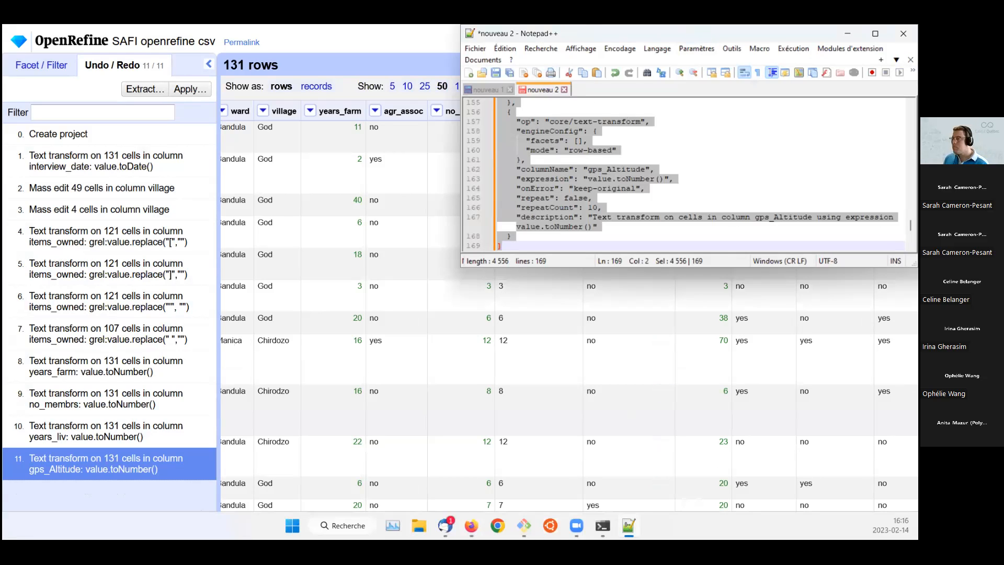
key("alt+Tab")
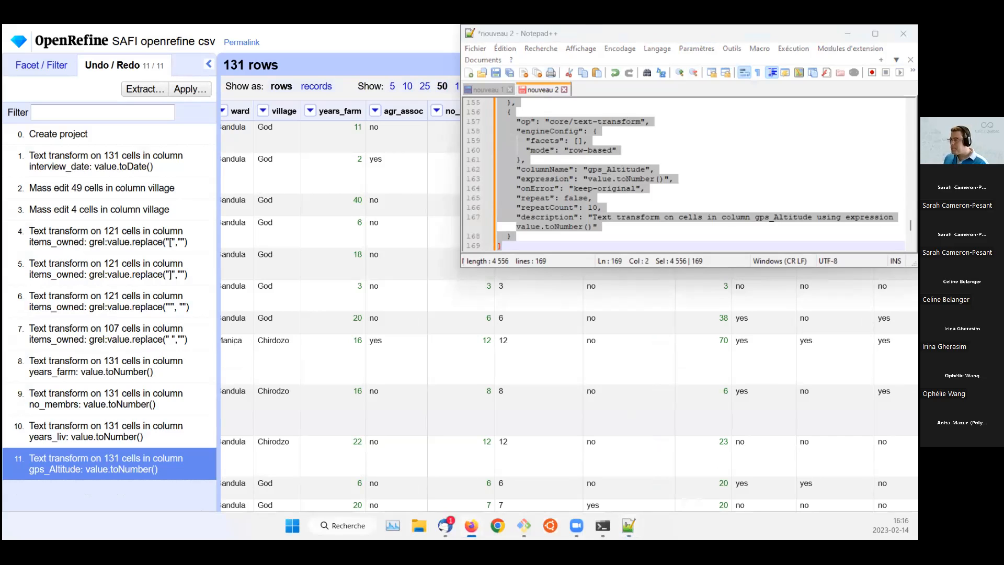
left_click_drag(609, 38, 588, 54)
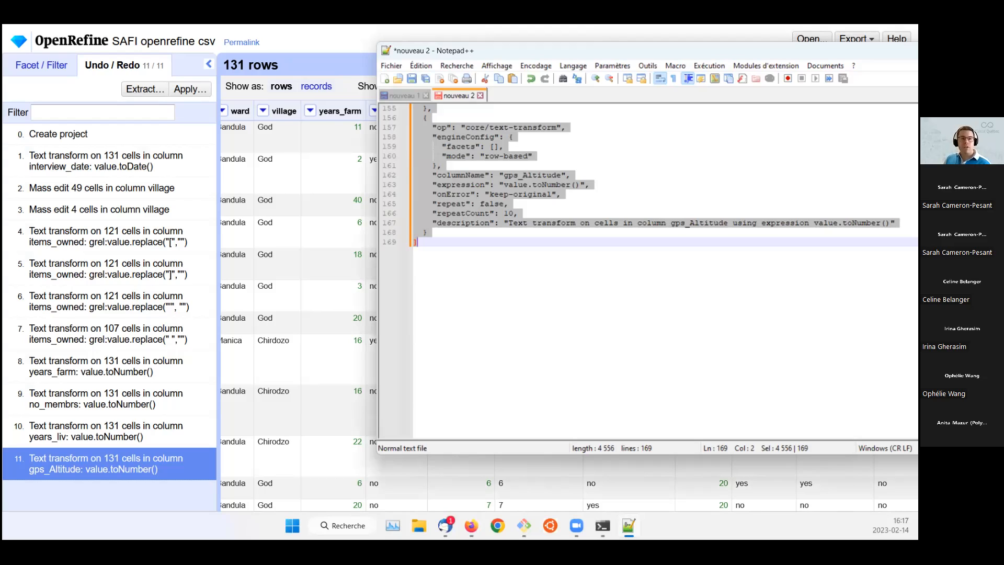
key("alt+Tab")
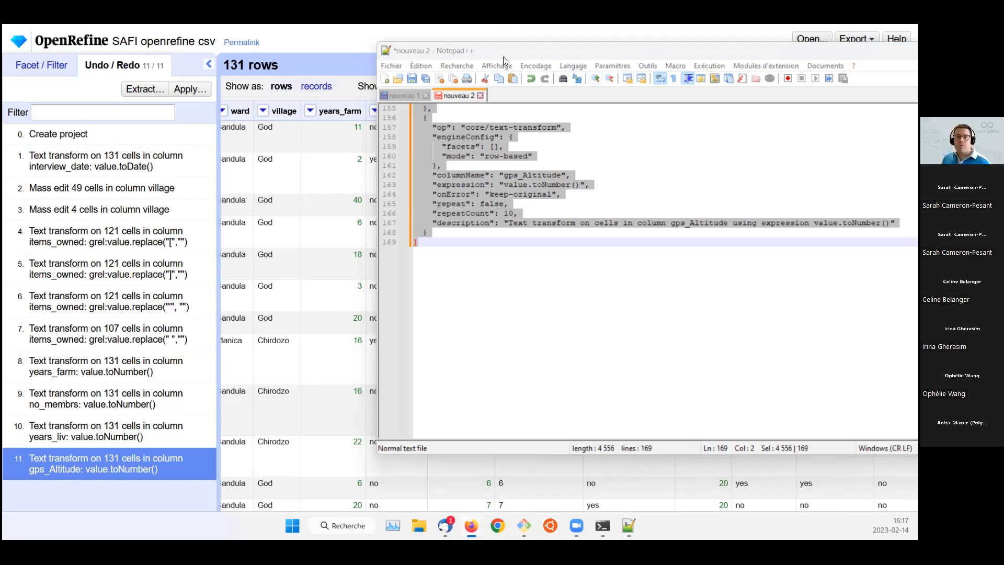
left_click(295, 265)
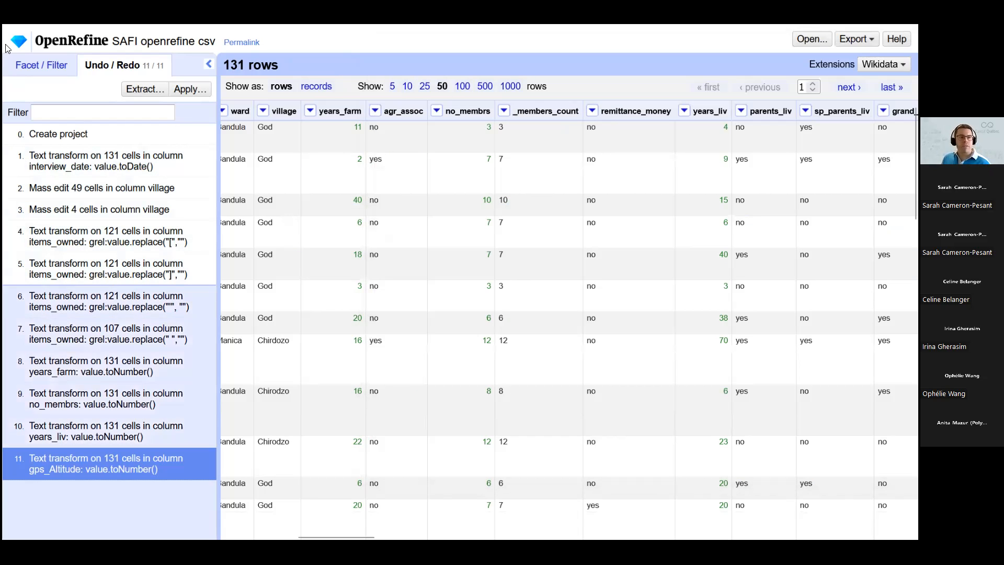
left_click(35, 71)
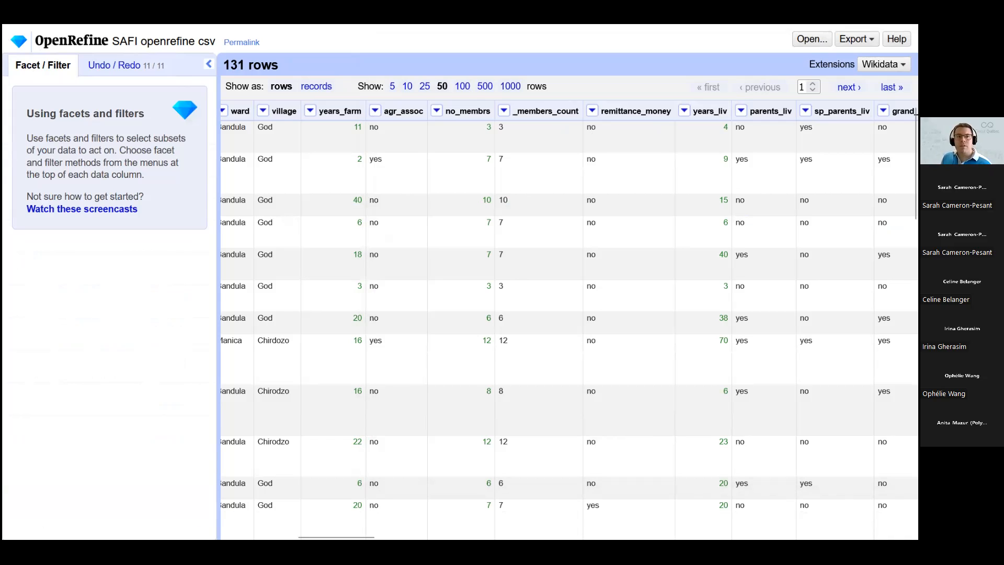
- Export the project as comma-separated values and choose the folder Documents > McGill-HPC > Workshops > hss-series > tmp as its location
left_click(856, 39)
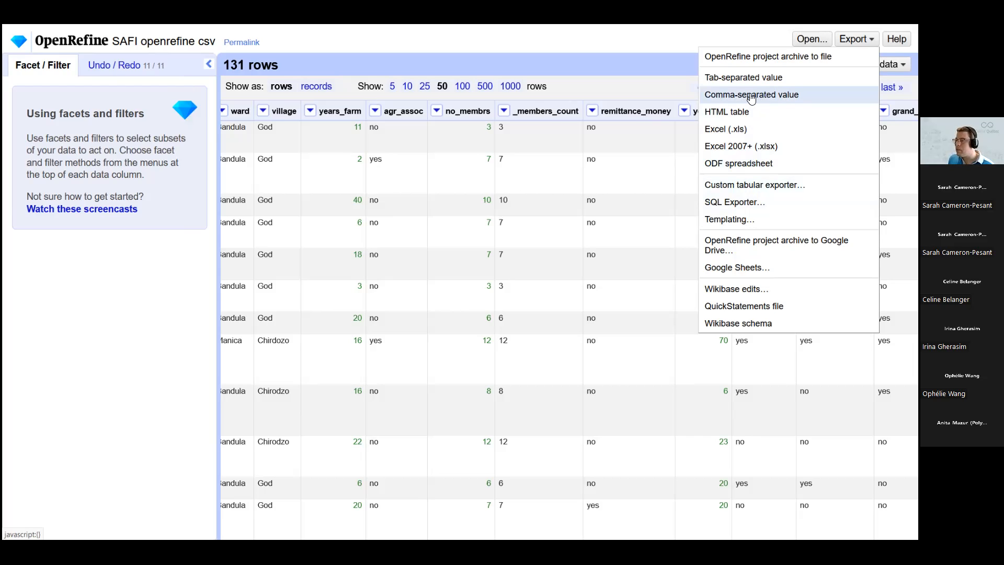
left_click(791, 99)
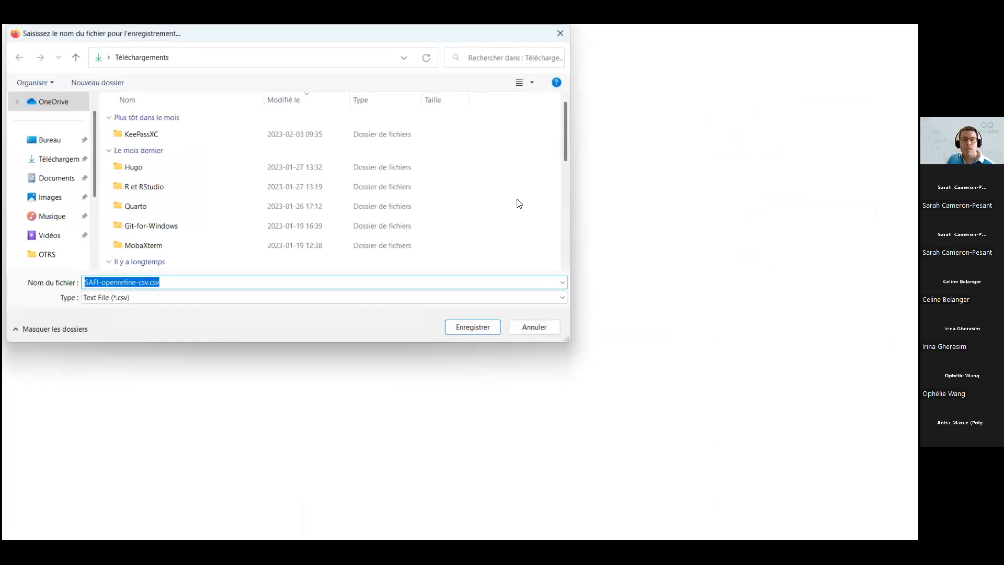
left_click_drag(281, 42, 427, 114)
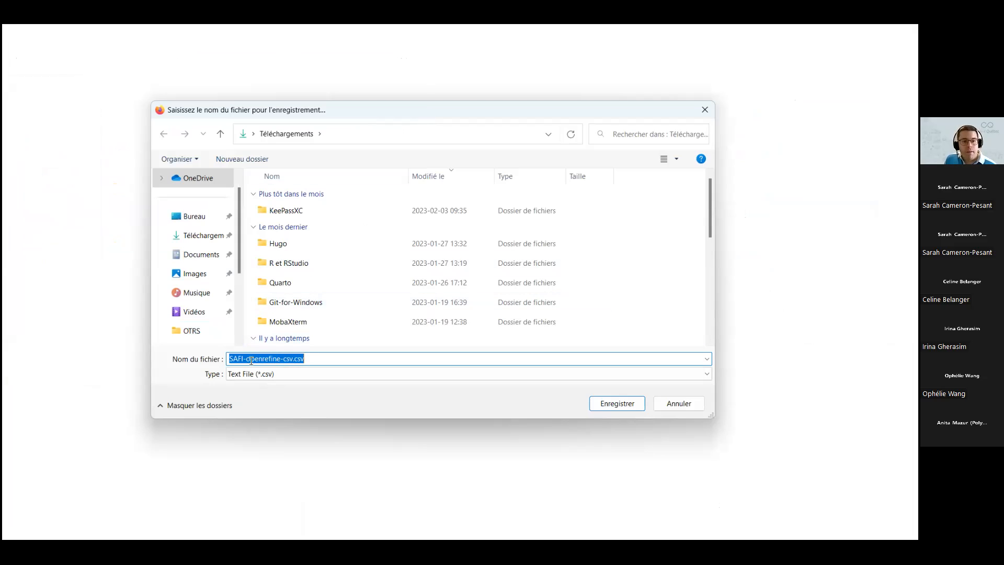
left_click(251, 358)
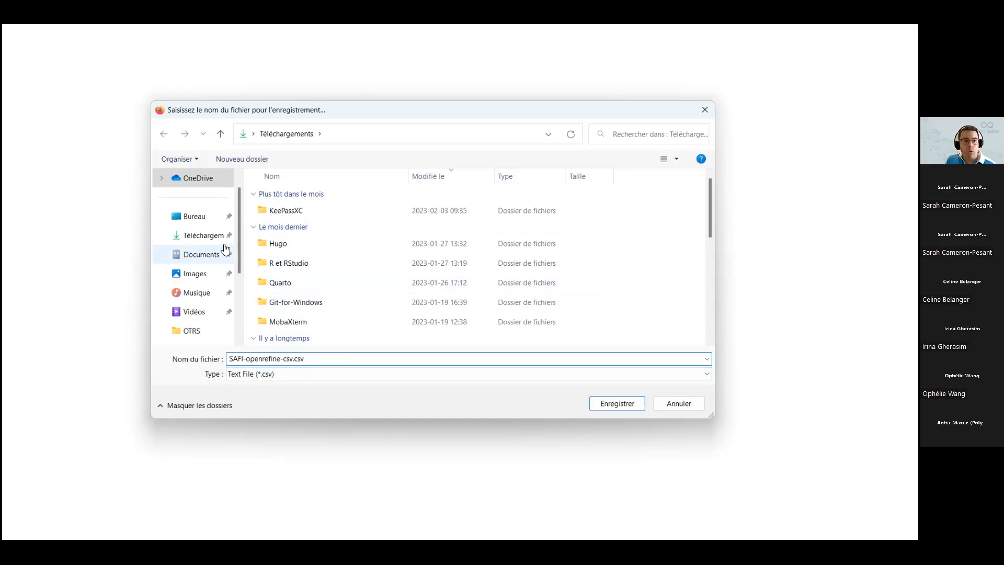
left_click(199, 256)
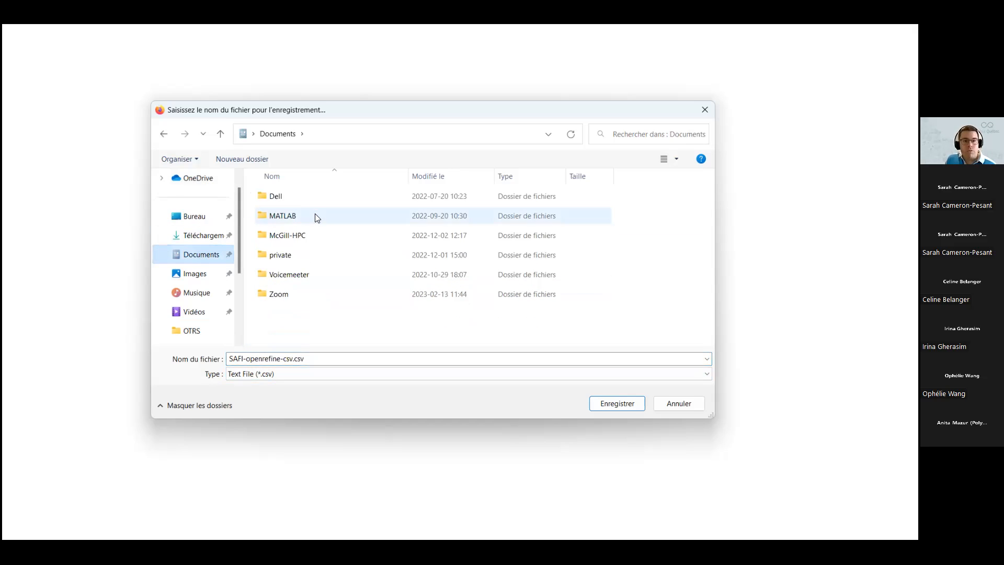
double_click(264, 230)
double_click(268, 276)
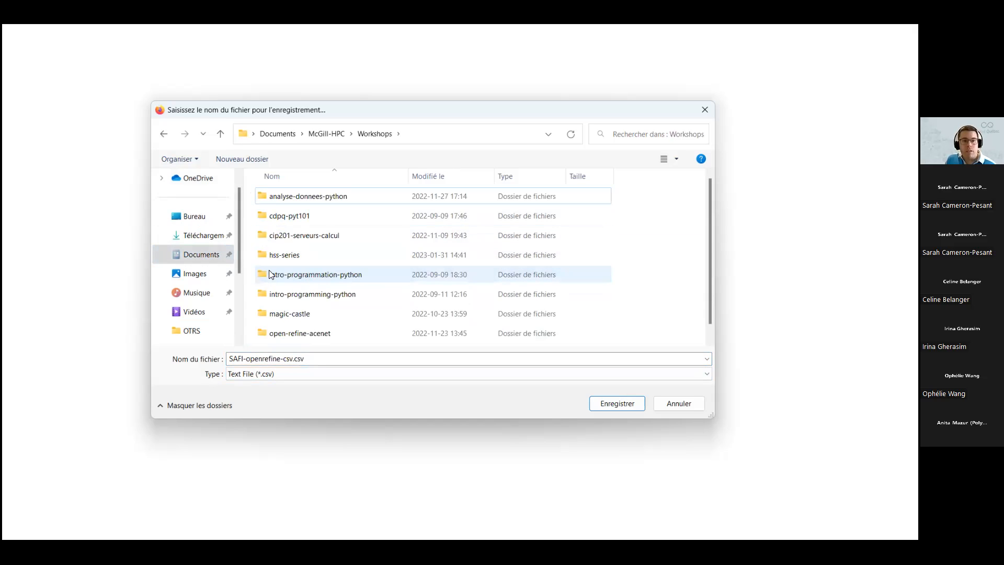
double_click(261, 256)
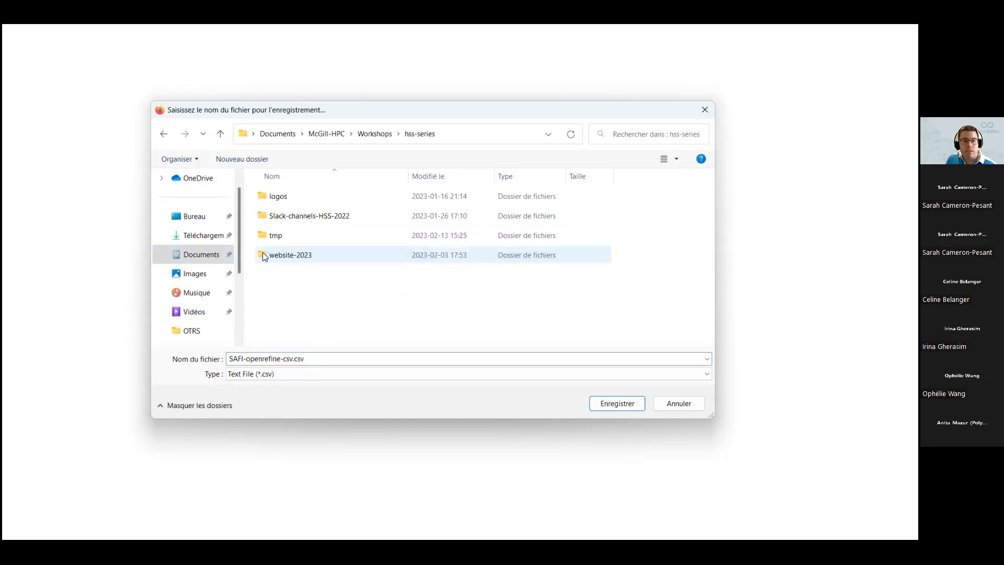
double_click(271, 235)
- Save the export using the existing file name SAFI_openrefine.csv with _nettoyé added before the extension, and close the blank browser tab
left_click(300, 216)
left_click(307, 359)
left_click(279, 358)
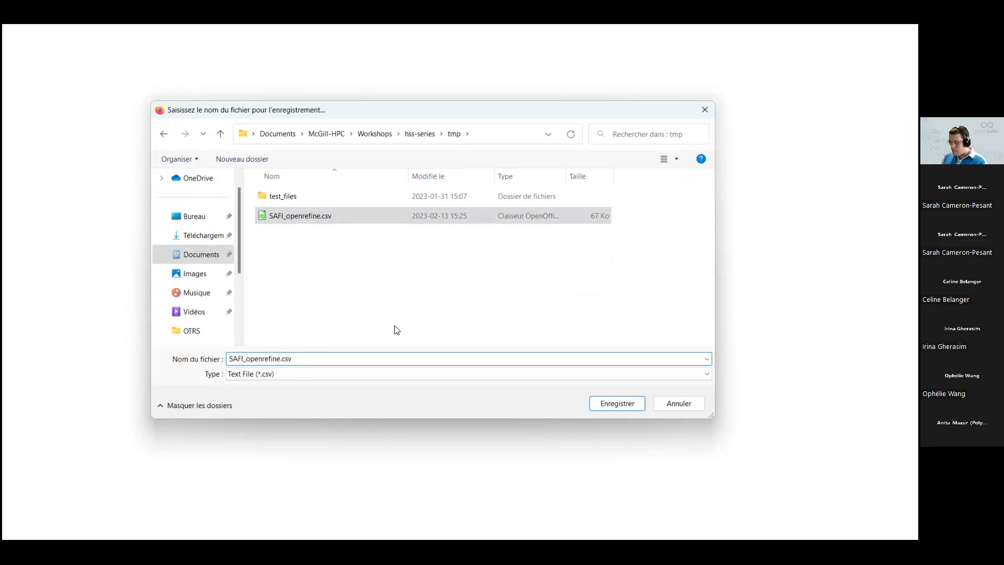
type("_nettoyé")
key("Return")
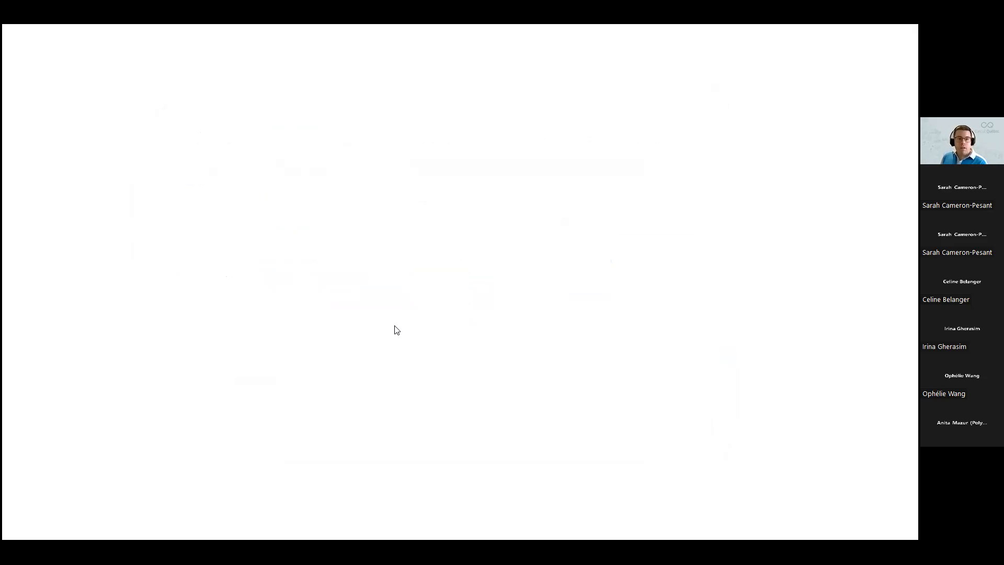
mouse_move(224, 36)
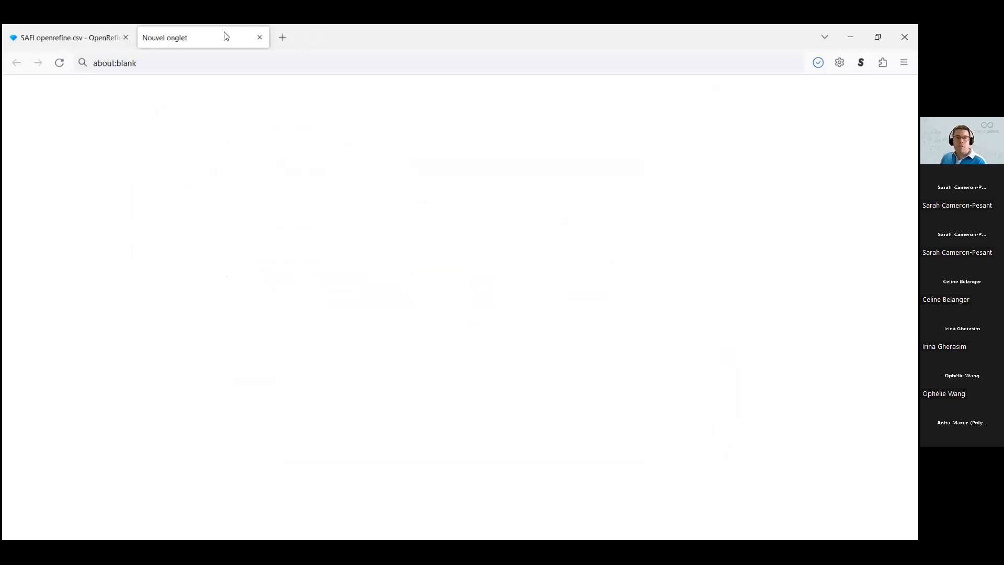
left_click(259, 39)
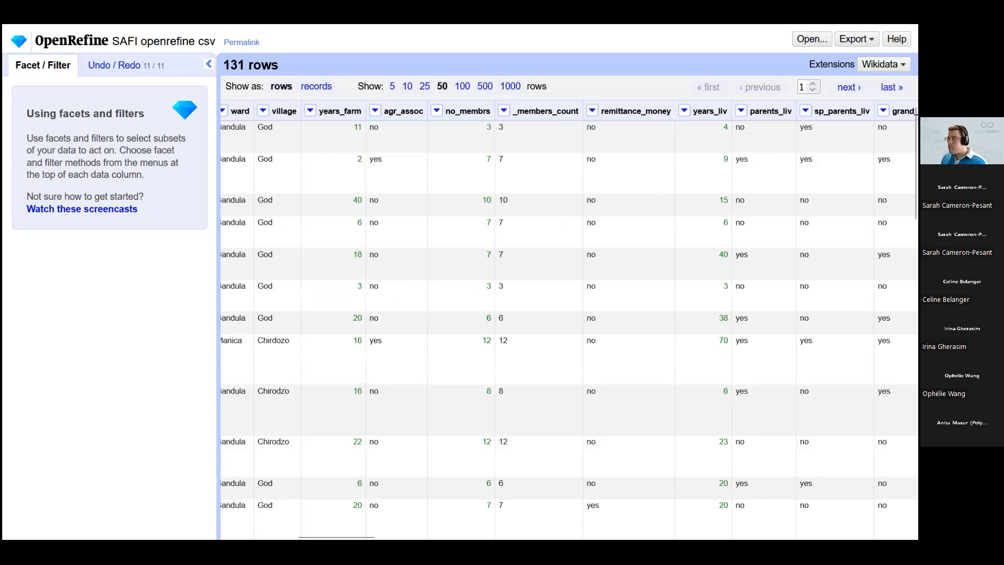
- Show the operation history and export the OpenRefine project archive as SAFI-openrefine-csv.openrefine.tar.gz to the tmp folder
mouse_move(440, 255)
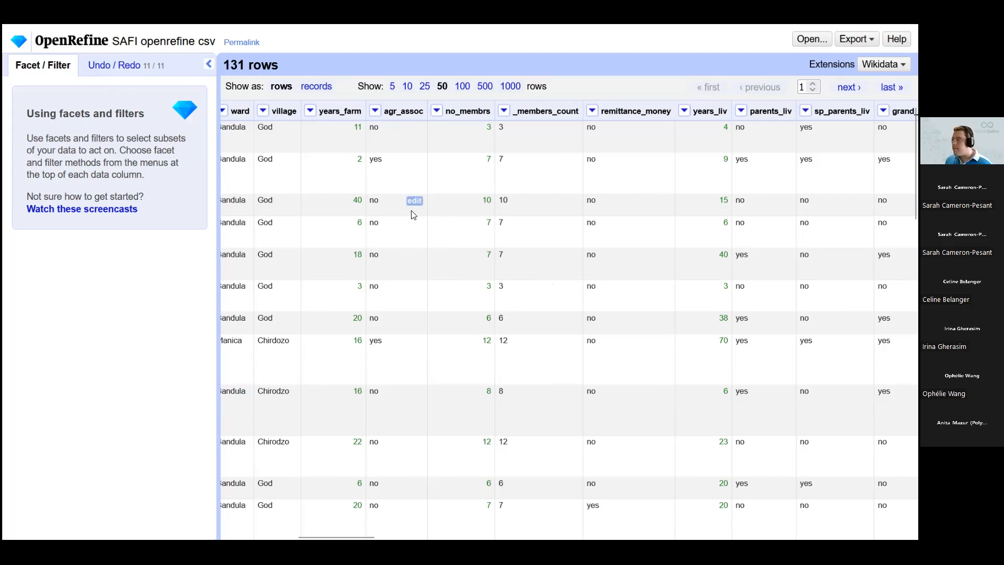
left_click(108, 66)
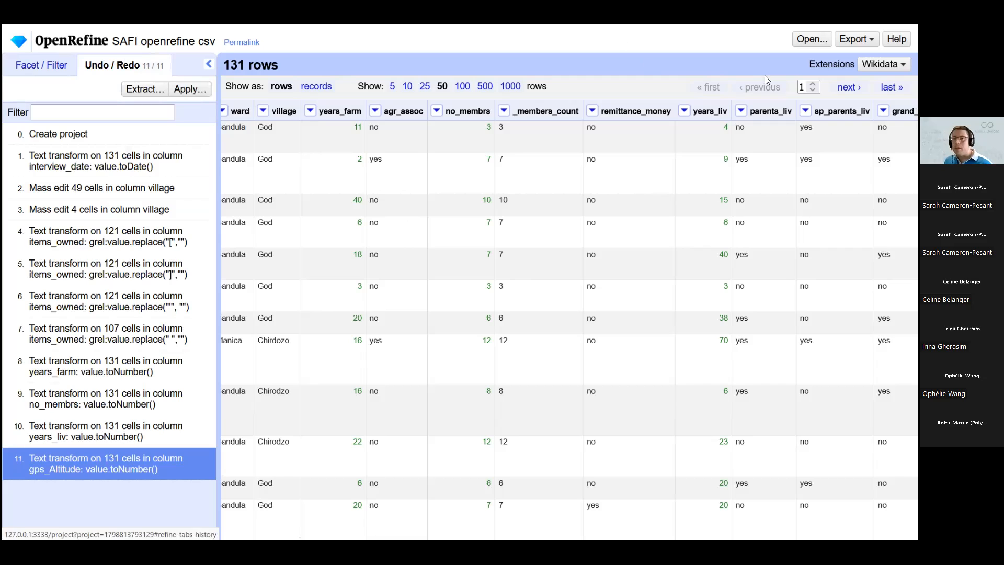
left_click(856, 39)
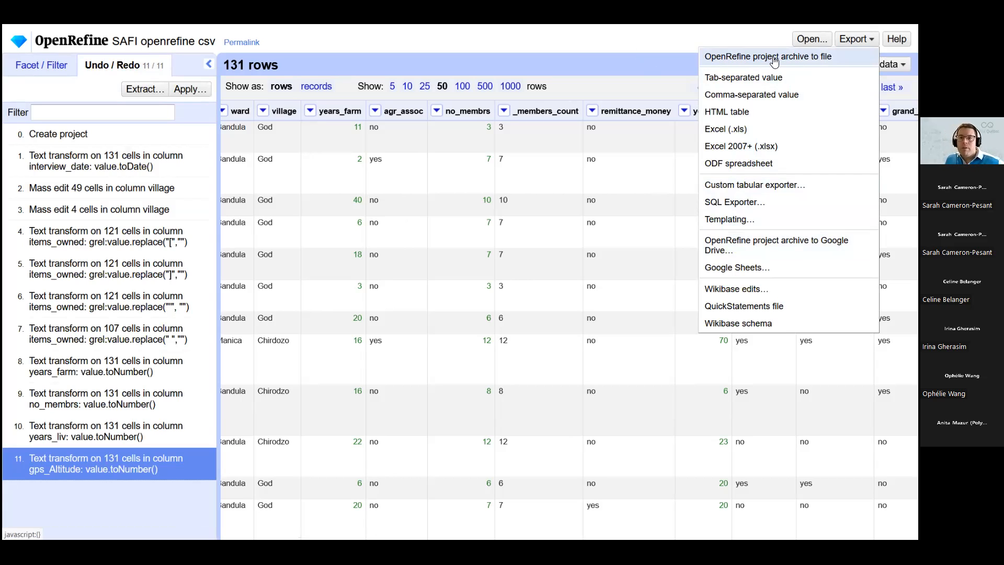
left_click(810, 56)
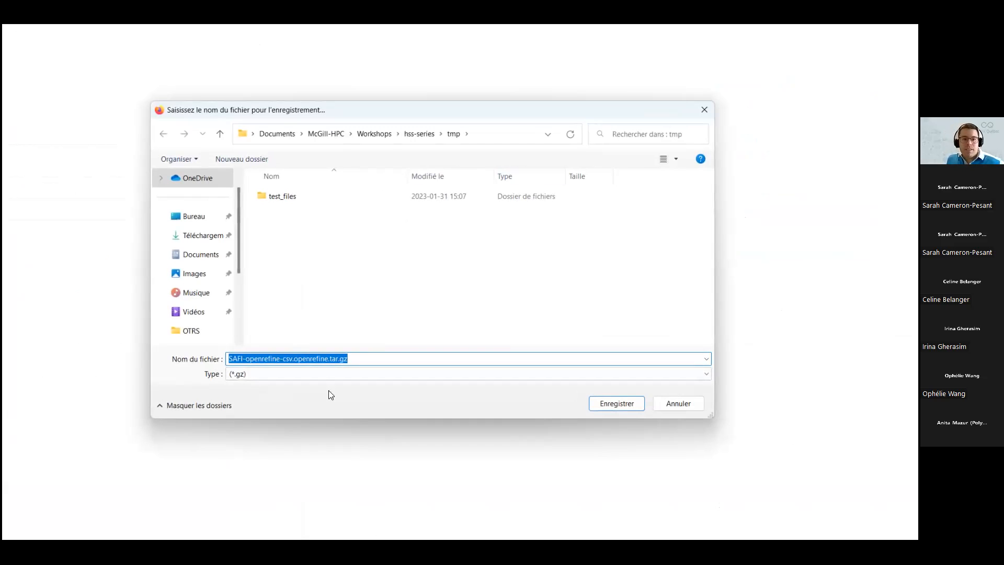
left_click(367, 360)
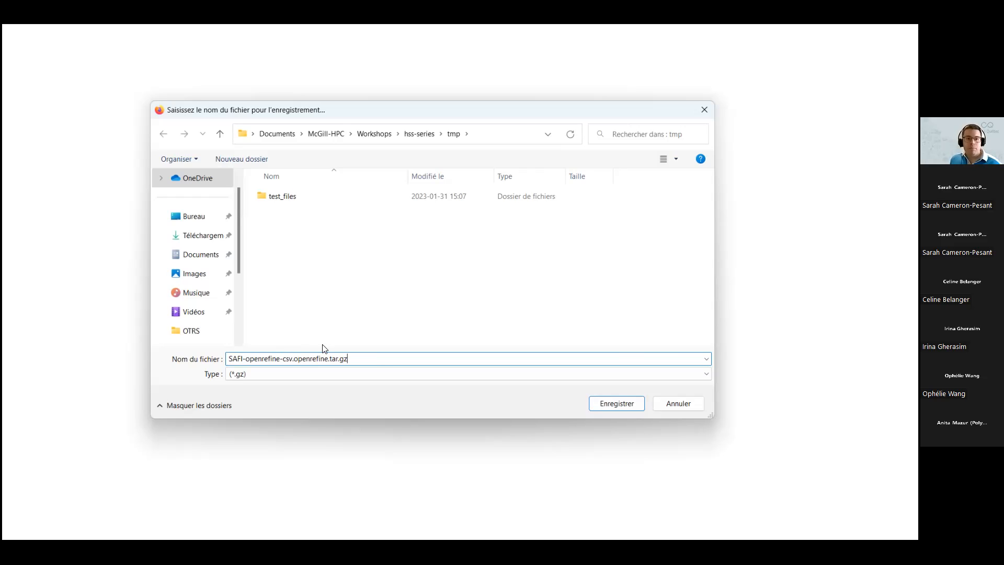
left_click(615, 404)
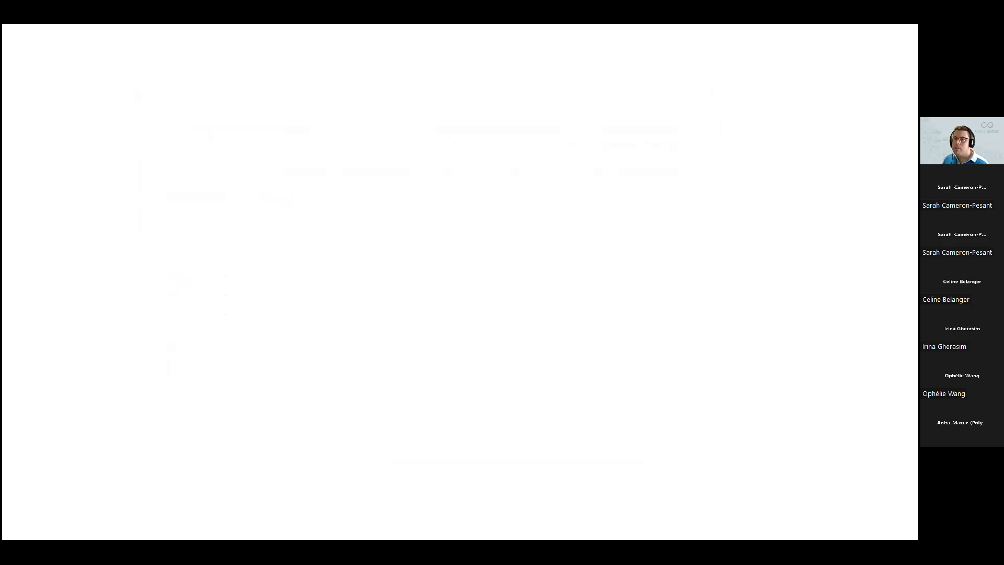
- Switch to the Git Bash terminal and set its Lucida Console font size to 16 pt
key("alt+Tab")
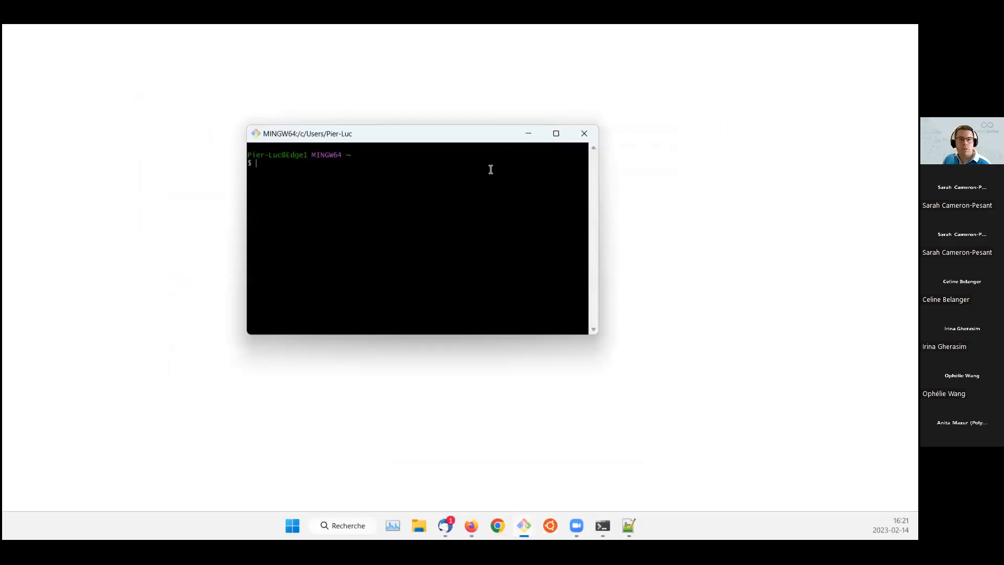
left_click(255, 133)
left_click(297, 231)
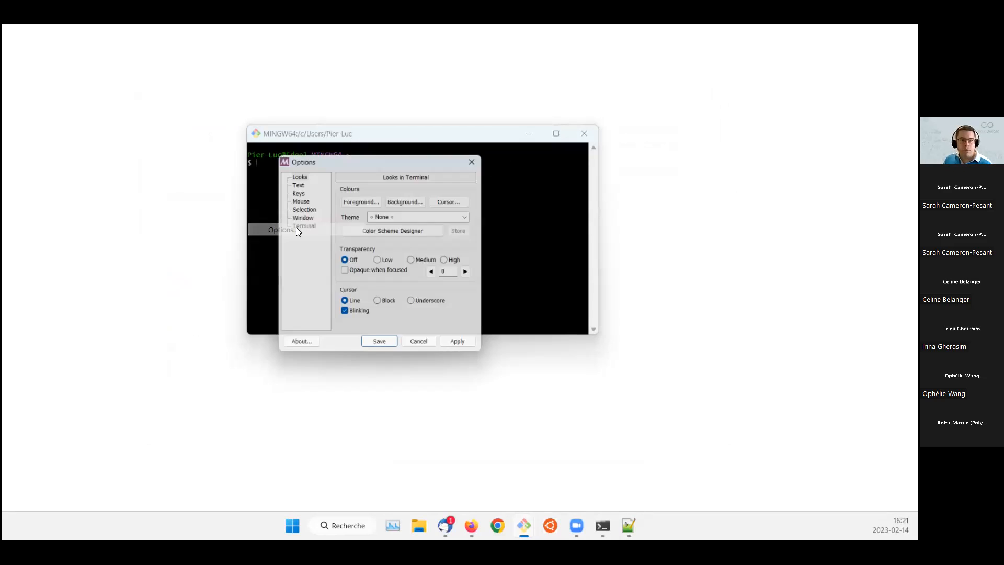
left_click(296, 182)
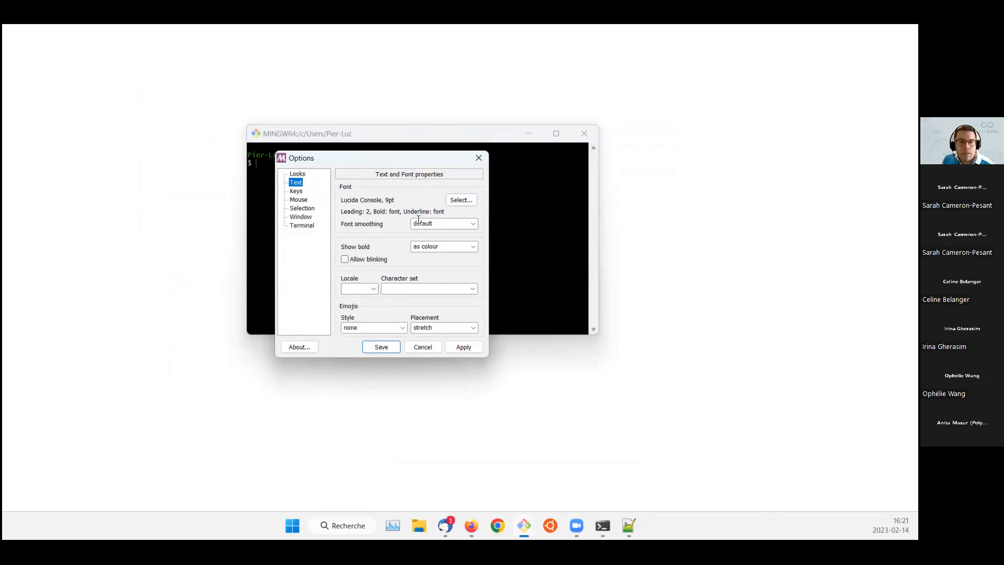
left_click(465, 201)
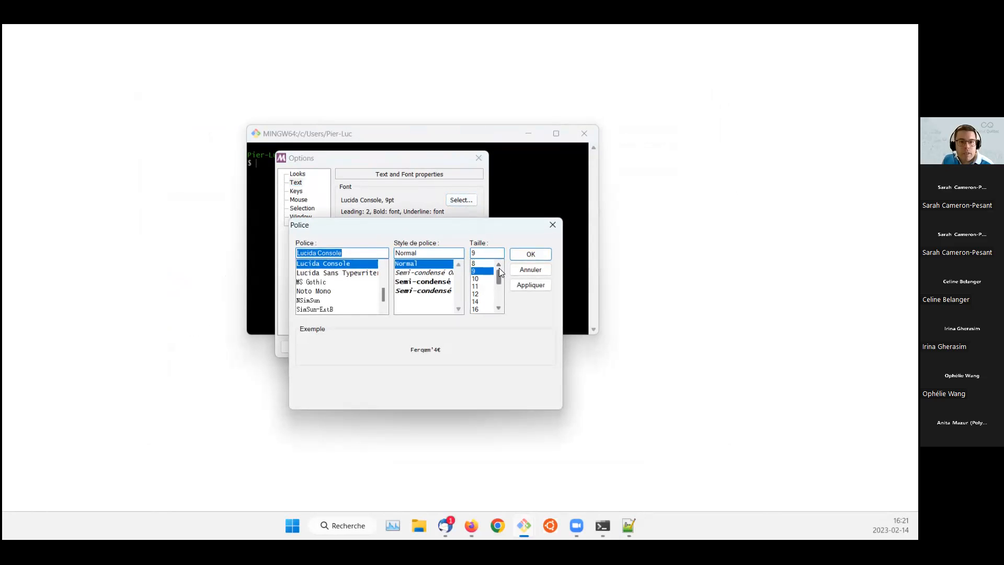
left_click(482, 309)
left_click(530, 255)
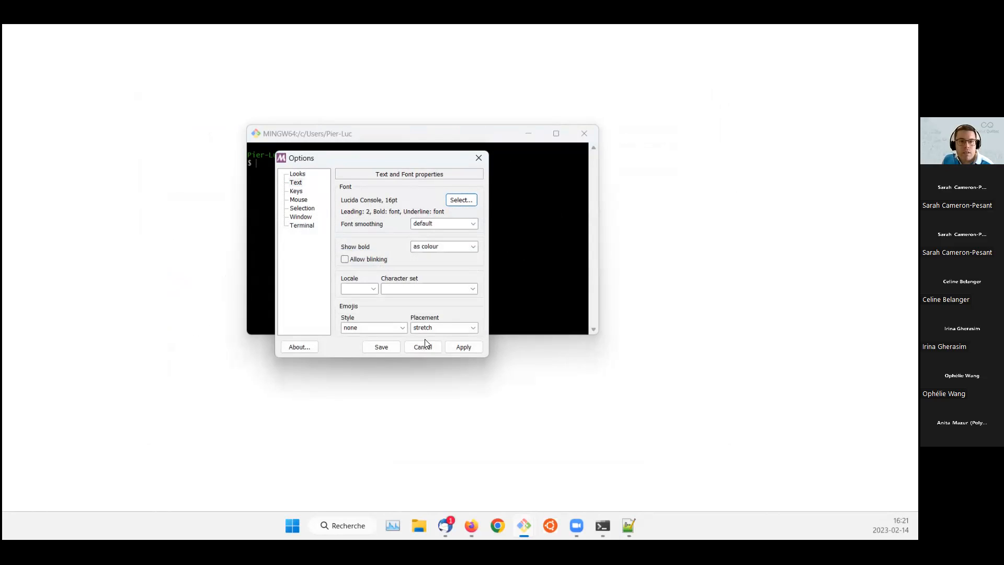
left_click(468, 348)
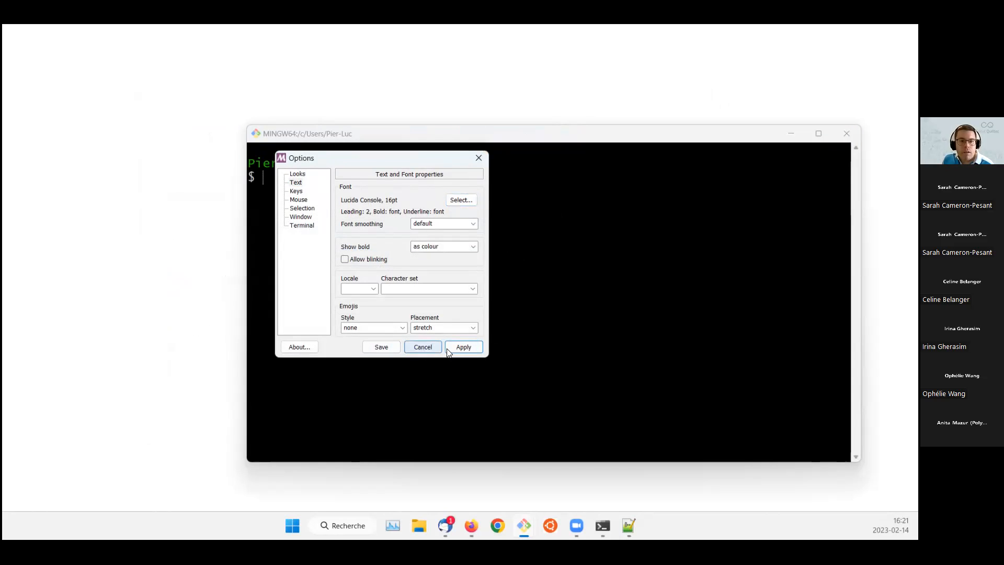
left_click(479, 157)
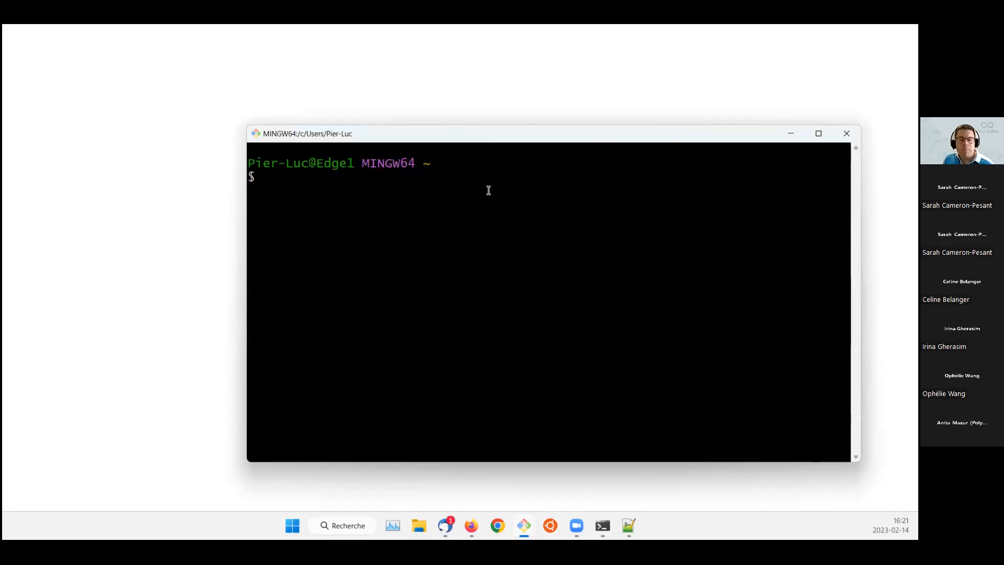
- Change the terminal's working directory to Documents/McGill-HPC/Workshops/hss-series/
type("cd Do")
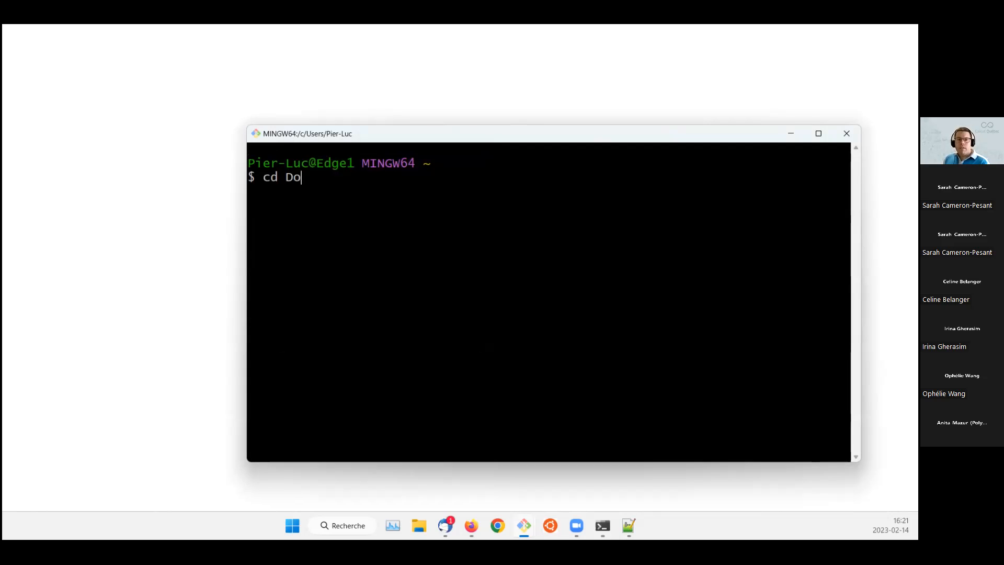
type("c")
key("Tab")
type("Mc")
key("Tab")
type("W")
key("Tab")
type("hss")
key("Tab")
key("Return")
- List the hss-series folder, change into its tmp/ subfolder, and list the files there
type("ls")
key("Return")
type("cd t")
key("Tab")
key("Return")
type("ls")
key("Return")
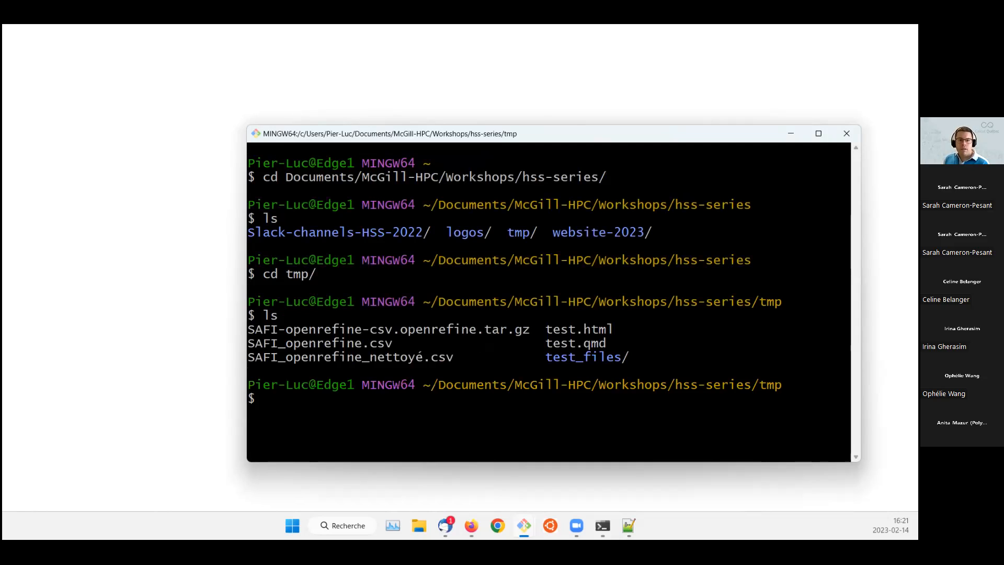
- Point out SAFI_openrefine.csv and SAFI_openrefine_nettoyé.csv, and list the folder in long format with ls -l to compare their sizes
left_click_drag(248, 343, 392, 343)
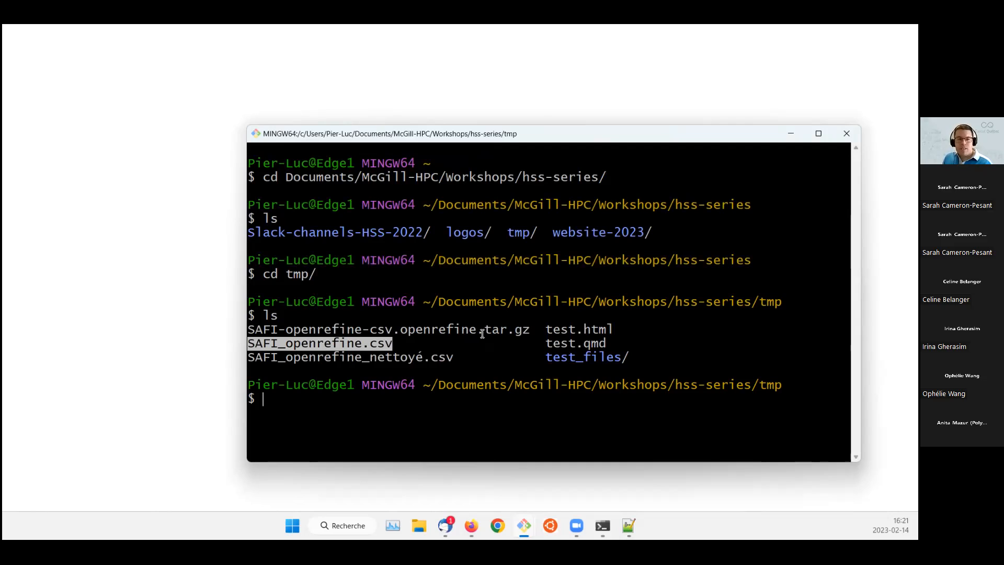
left_click_drag(249, 357, 453, 357)
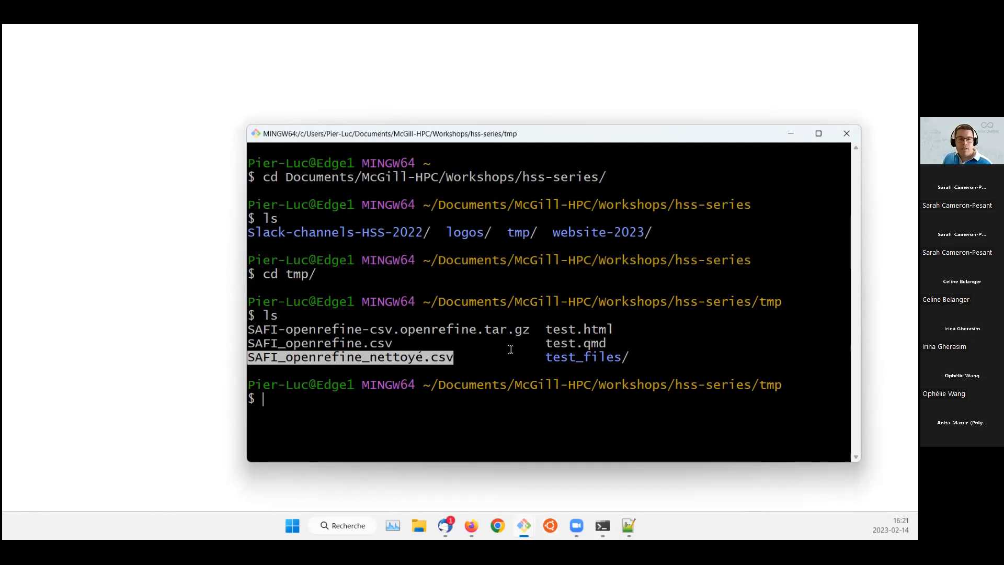
left_click(509, 346)
type("ls -l")
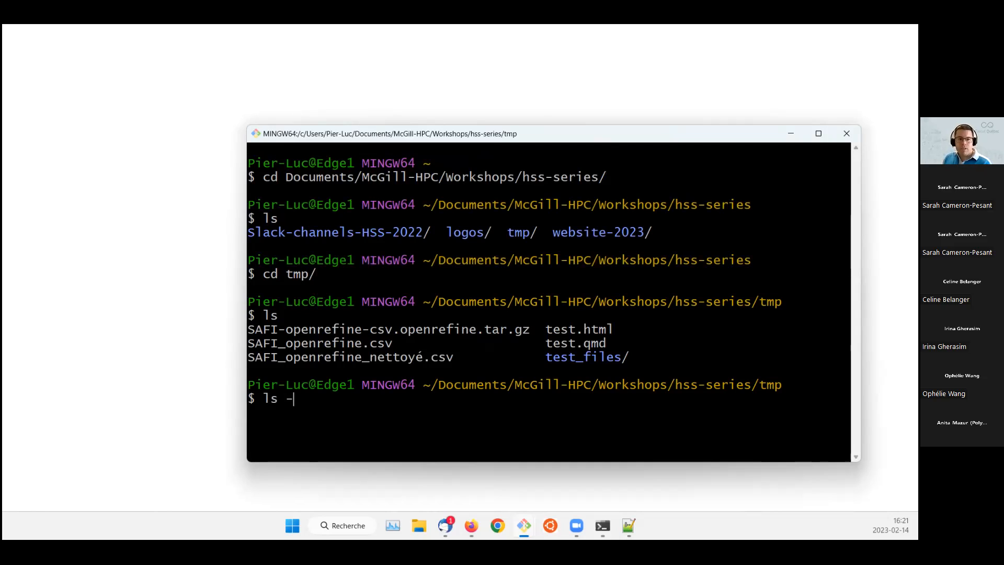
key("Return")
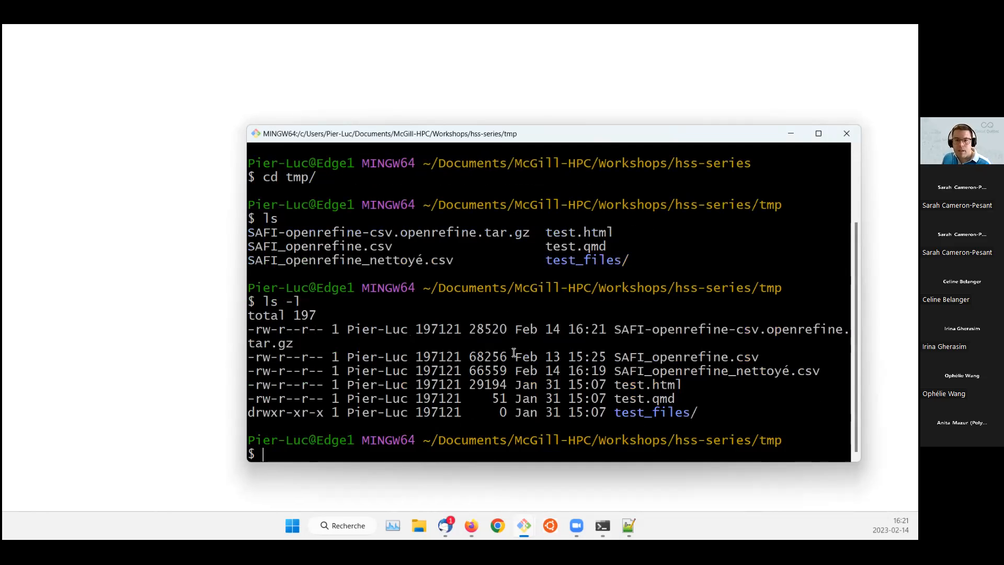
left_click_drag(462, 370, 506, 366)
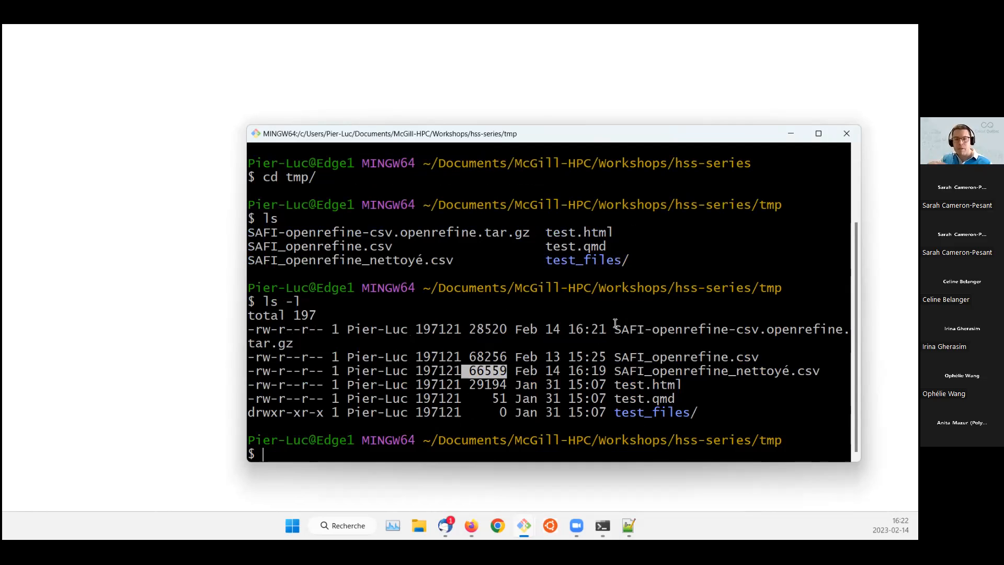
left_click(555, 291)
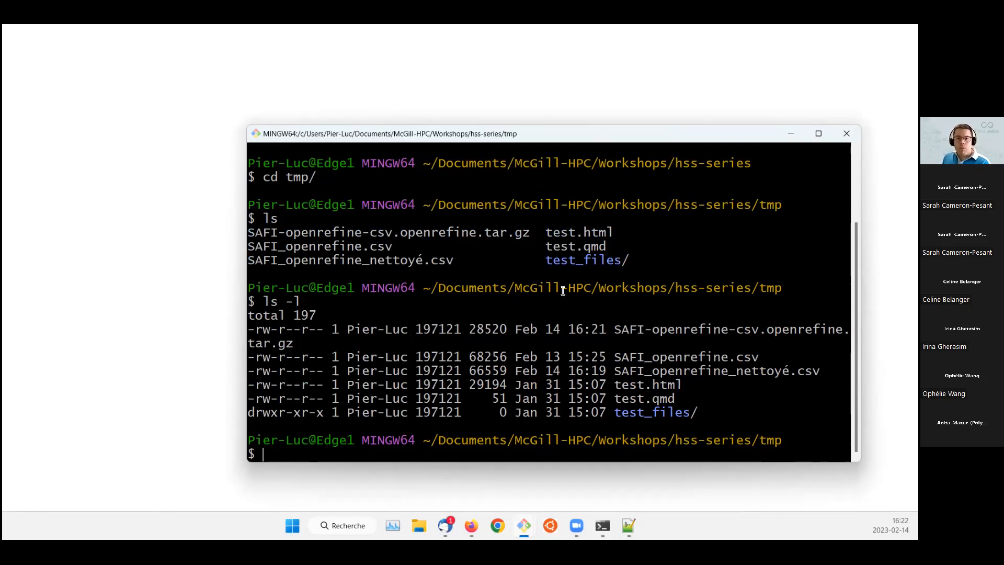
- Extract SAFI-openrefine-csv.openrefine.tar.gz with tar -xvf and list the contents of the tmp folder
type("tar -ux")
key("BackSpace")
key("BackSpace")
type("xvf")
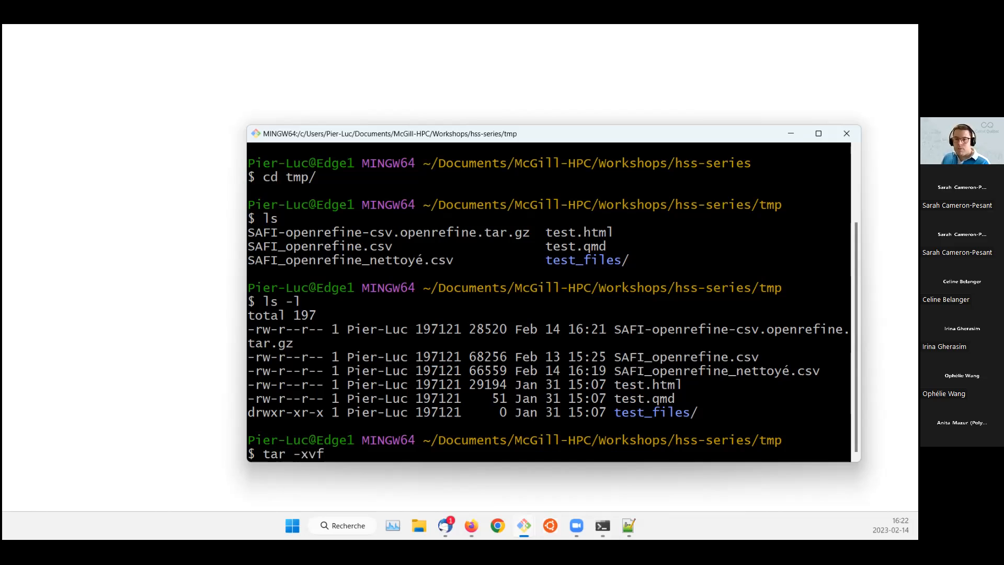
type(" S")
key("Tab")
type("-")
key("Tab")
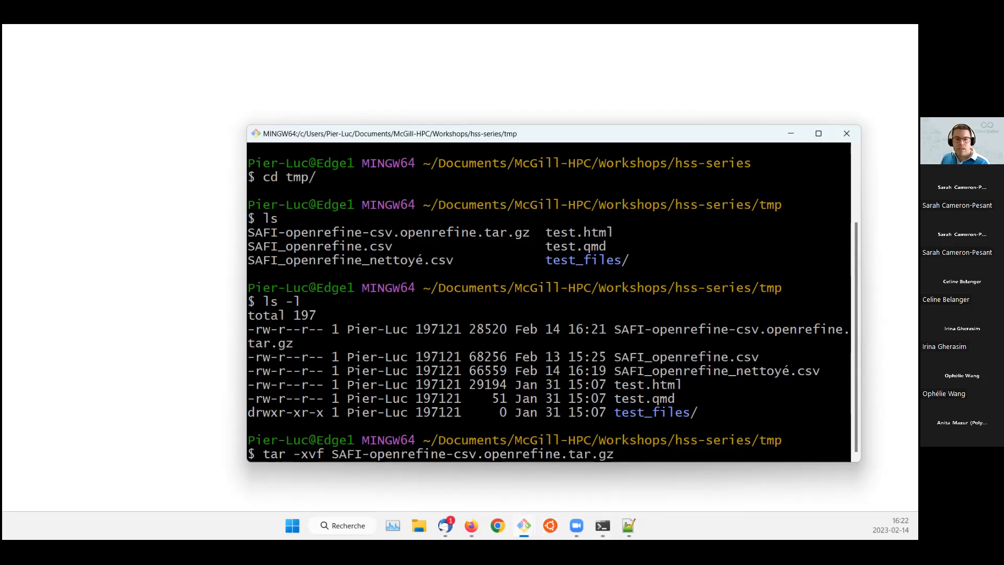
key("Return")
type("ls")
key("Return")
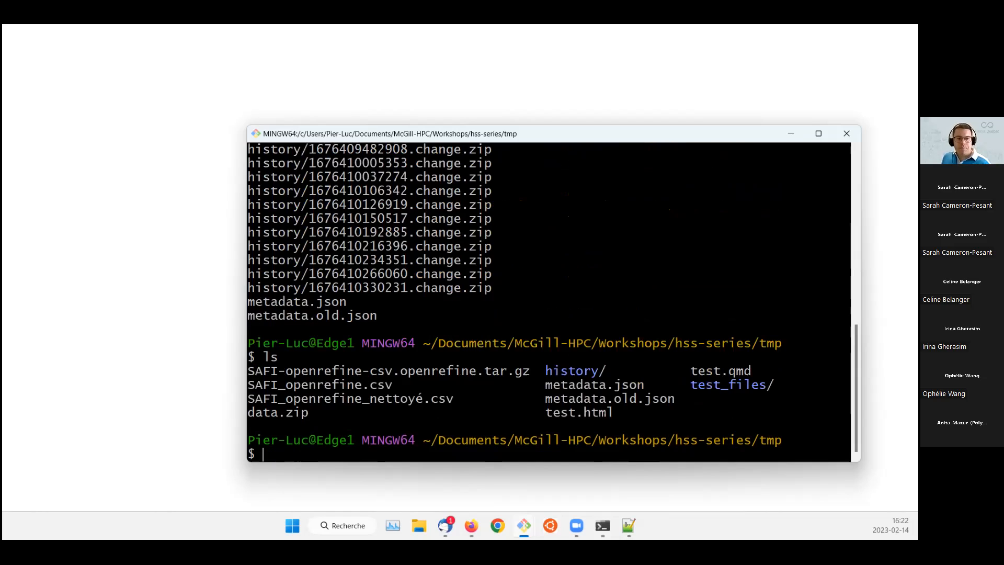
- Highlight the archive's extension and the extracted history/ folder, change into that folder, and list its files
left_click_drag(469, 371, 555, 373)
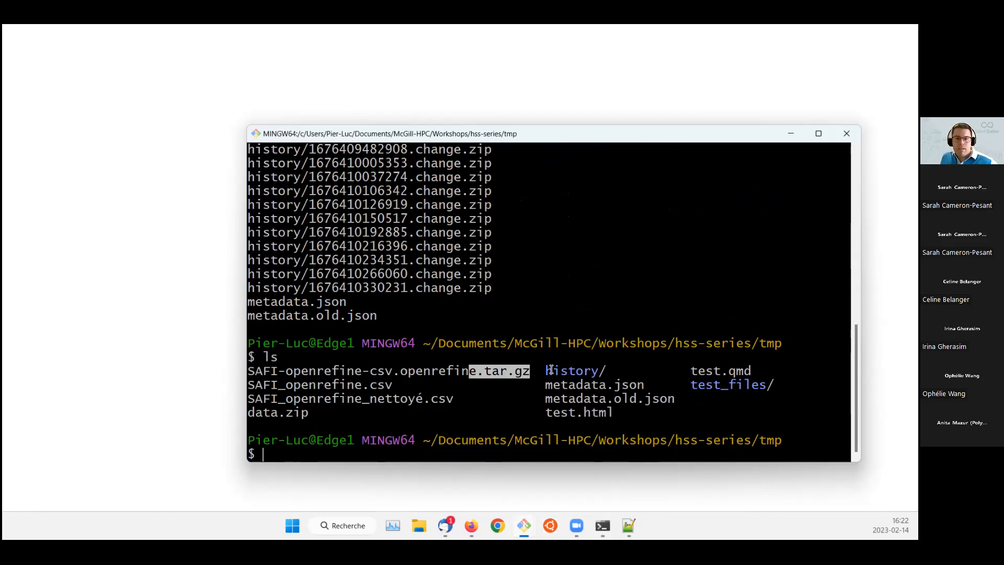
double_click(551, 370)
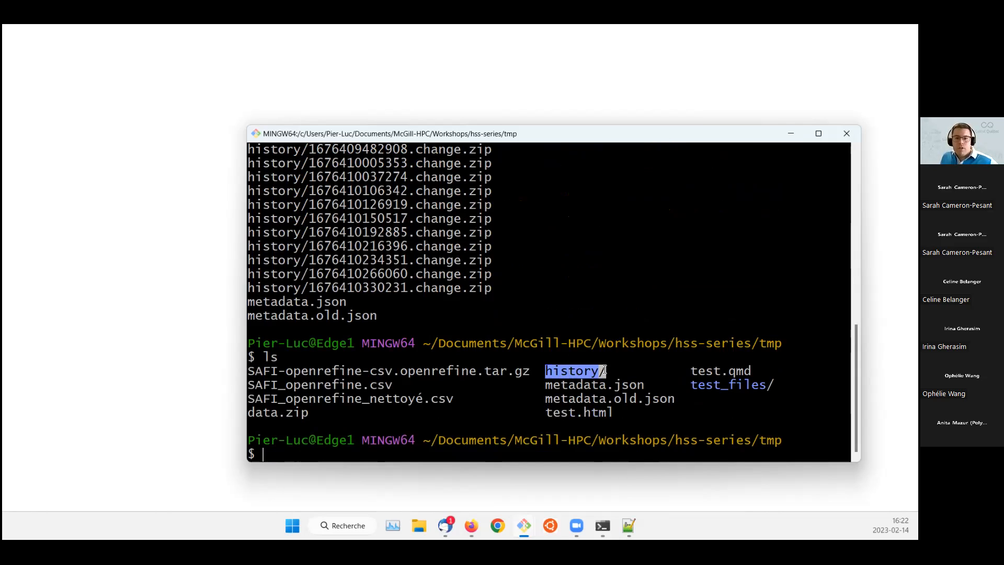
left_click(621, 293)
type("cd hi")
key("Tab")
key("Return")
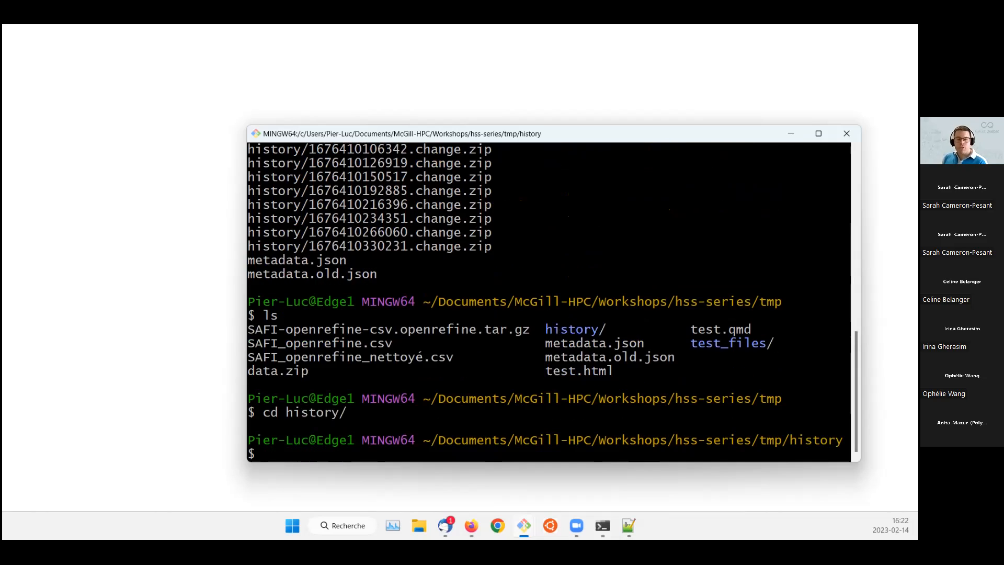
type("ls")
key("Return")
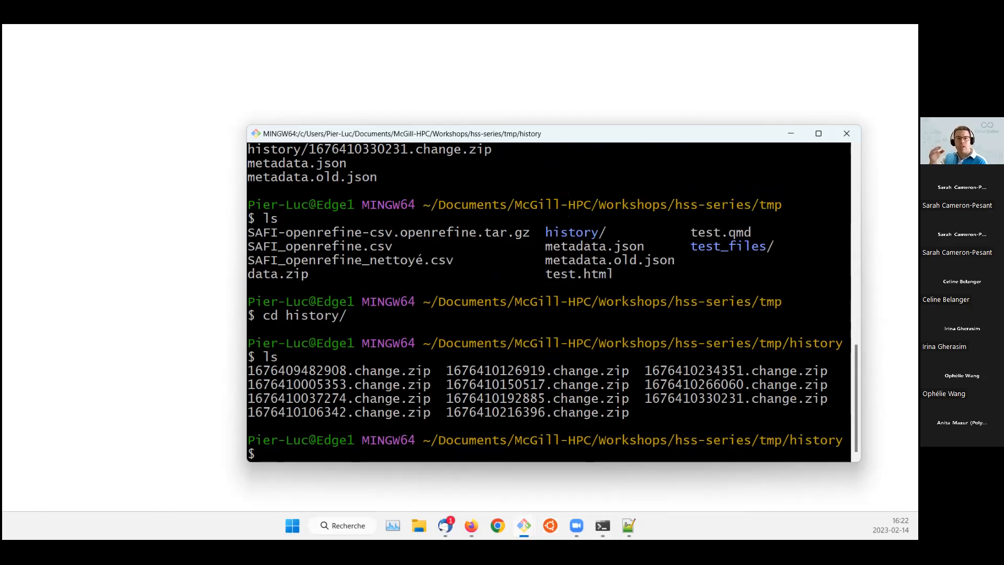
- Go back up to the tmp folder with cd .. and list its contents again
type("cd ..")
key("Return")
type("ls")
key("Return")
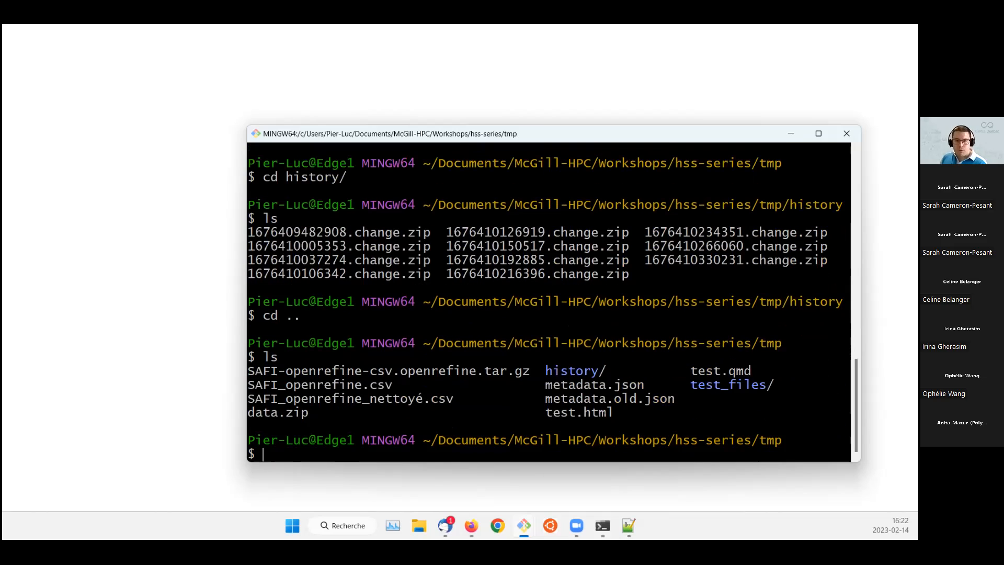
- Point out data.zip, SAFI_openrefine.csv, metadata.json and the .tar.gz project archive in the listing to compare their roles
left_click_drag(250, 413, 308, 412)
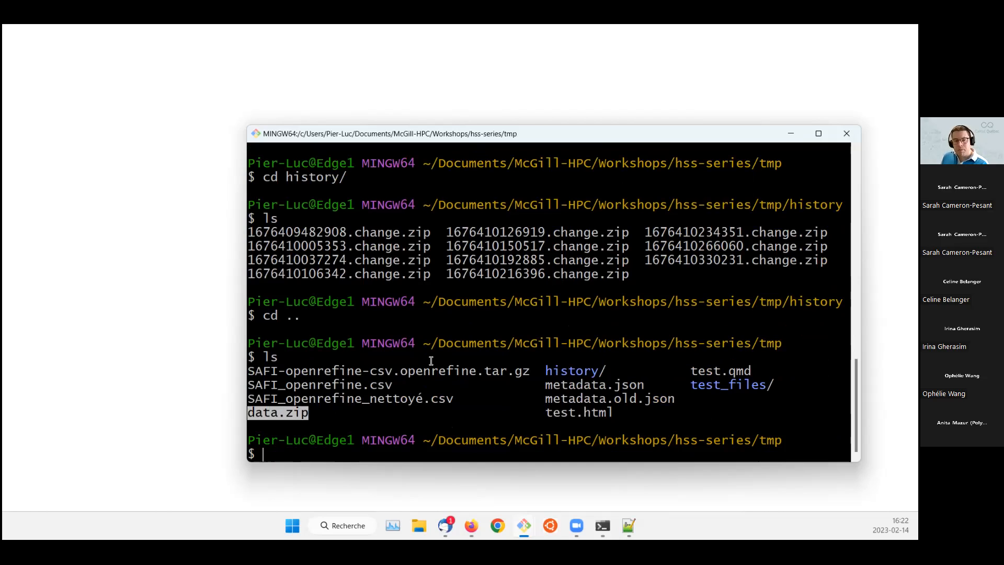
left_click_drag(378, 370, 530, 370)
left_click_drag(250, 413, 317, 411)
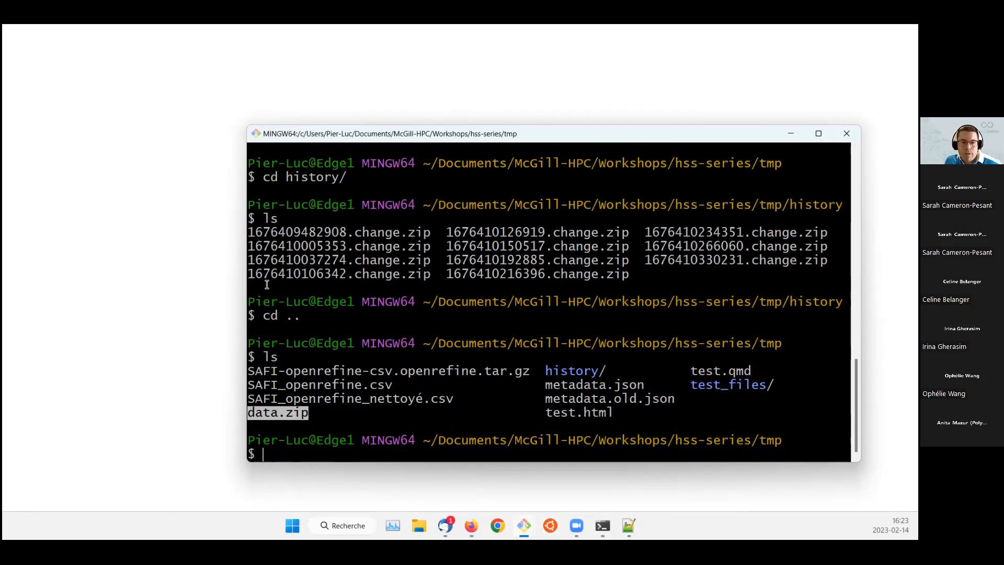
left_click_drag(476, 371, 532, 371)
left_click_drag(249, 412, 309, 413)
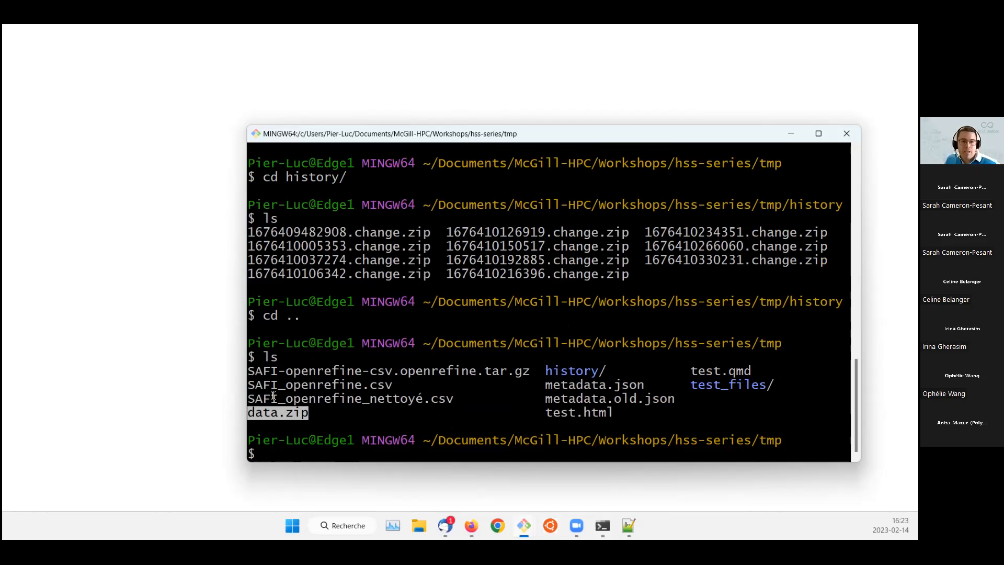
left_click_drag(264, 385, 390, 382)
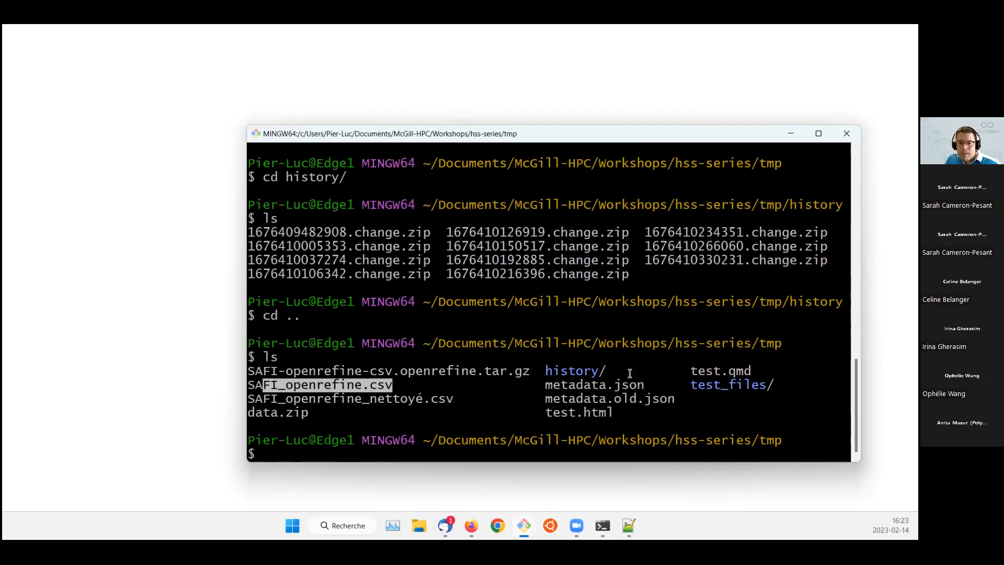
left_click_drag(545, 385, 646, 386)
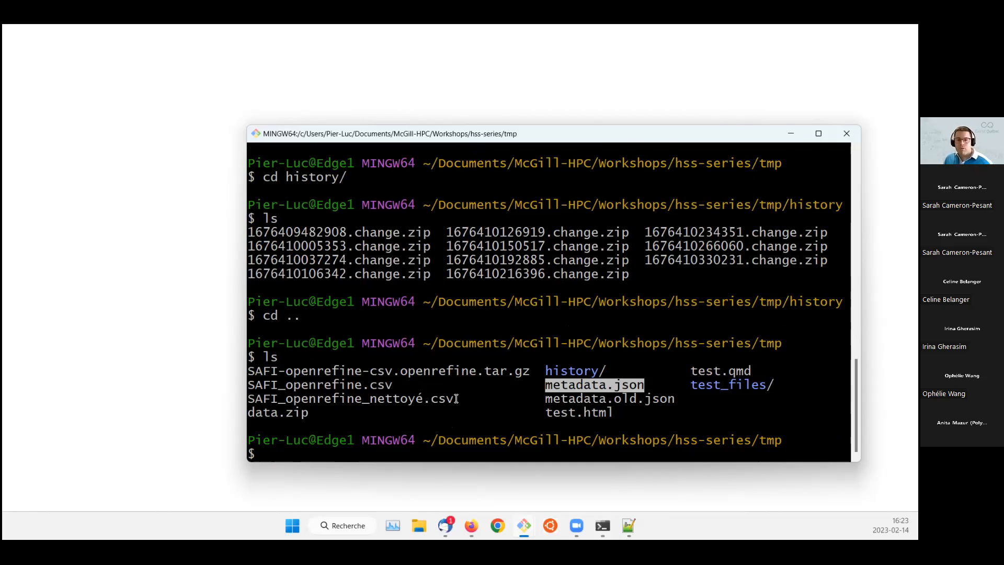
left_click_drag(476, 372, 530, 372)
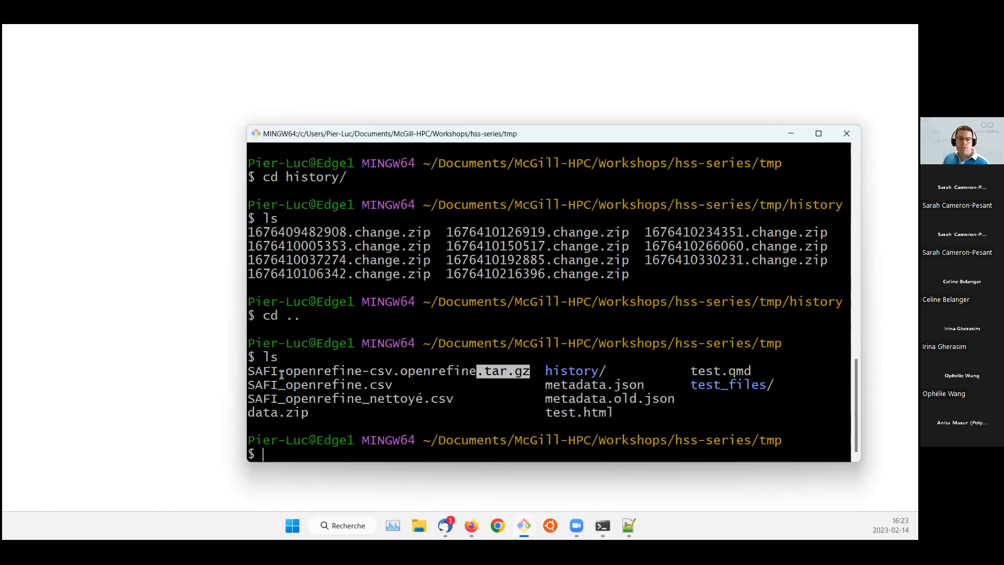
left_click_drag(256, 372, 387, 368)
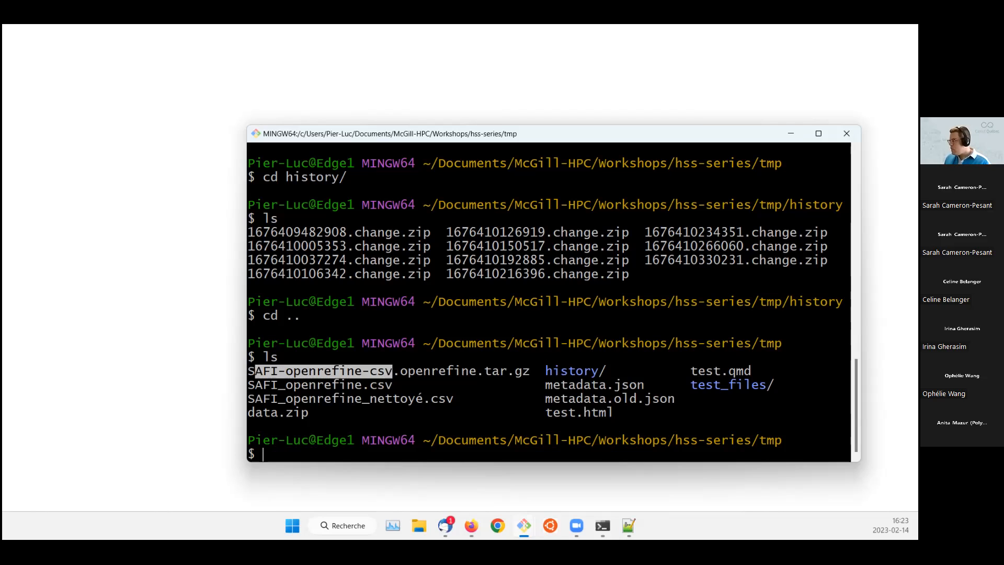
- Switch to Firefox and show the lesson page Other Resources in OpenRefine in full screen
key("alt+Tab")
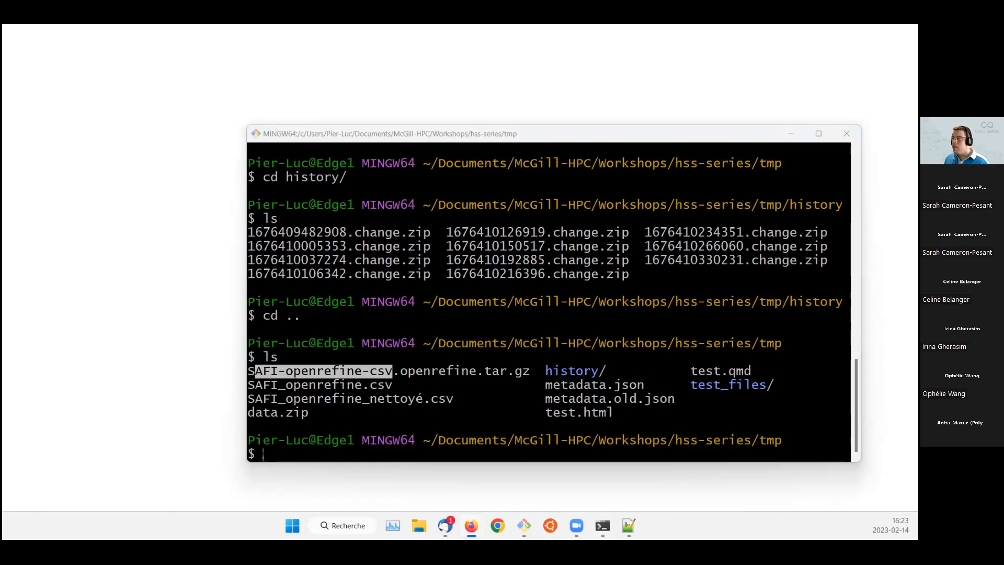
left_click_drag(818, 84, 313, 37)
left_click(259, 38)
key("F11")
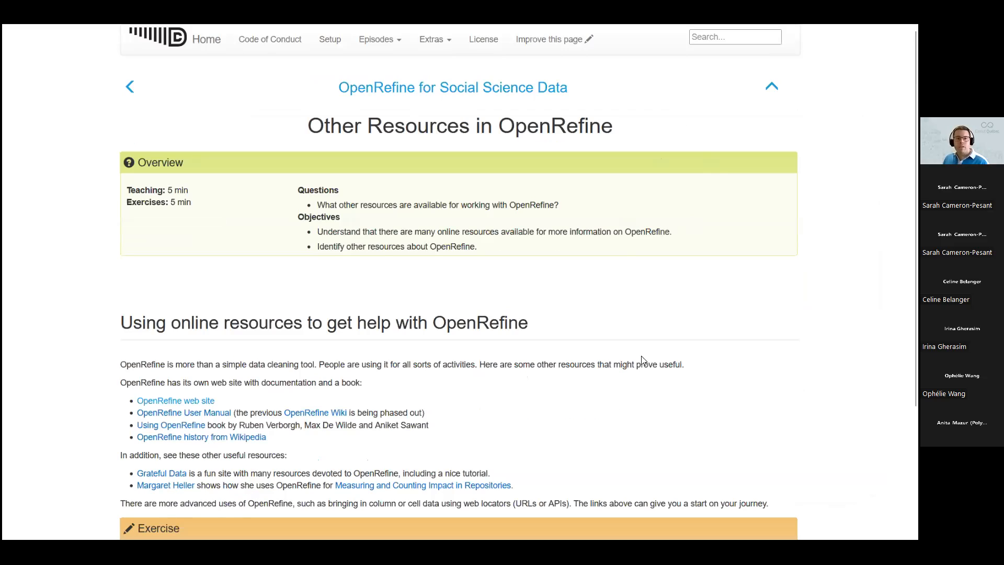
- Enlarge the lesson page and examine the section on using online resources to get help with OpenRefine
key("ctrl+plus")
key("ctrl+plus")
key("ctrl+plus")
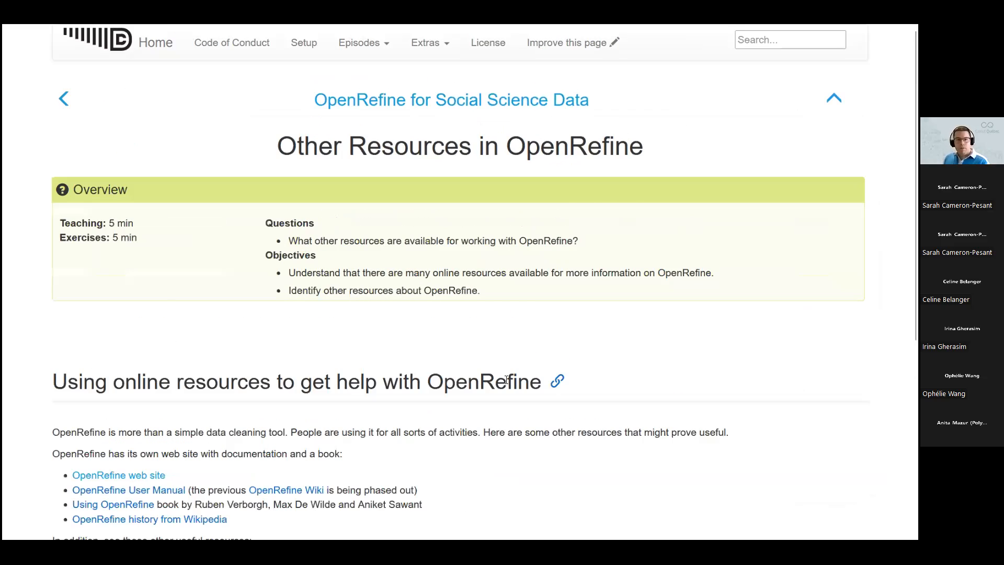
scroll(515, 354, "down", 10)
scroll(514, 350, "up", 5)
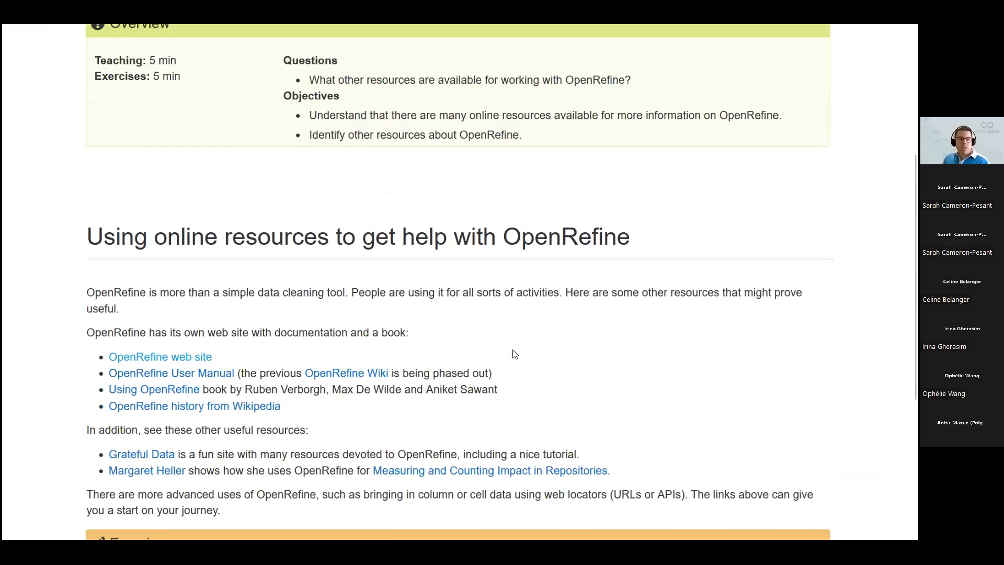
scroll(520, 330, "down", 2)
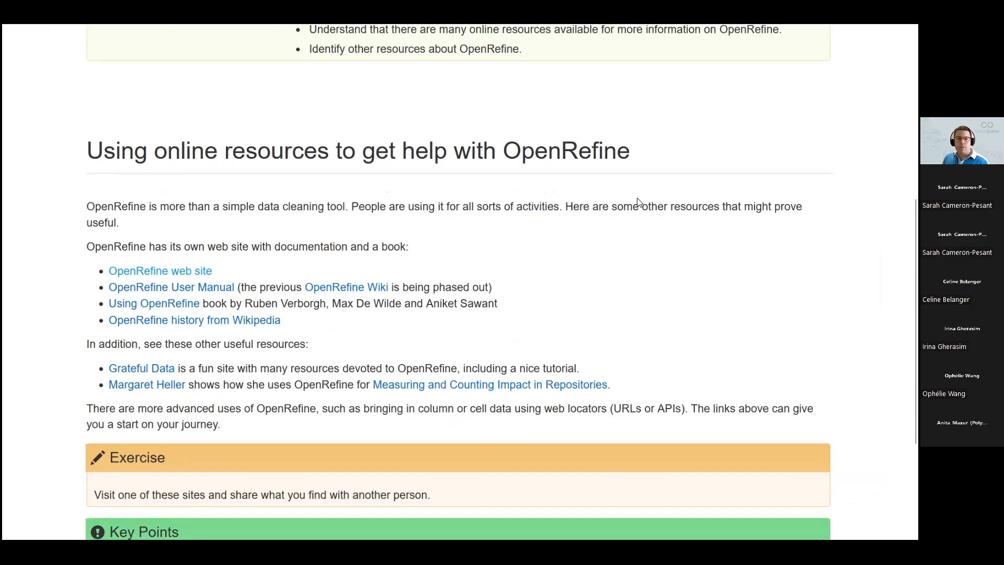